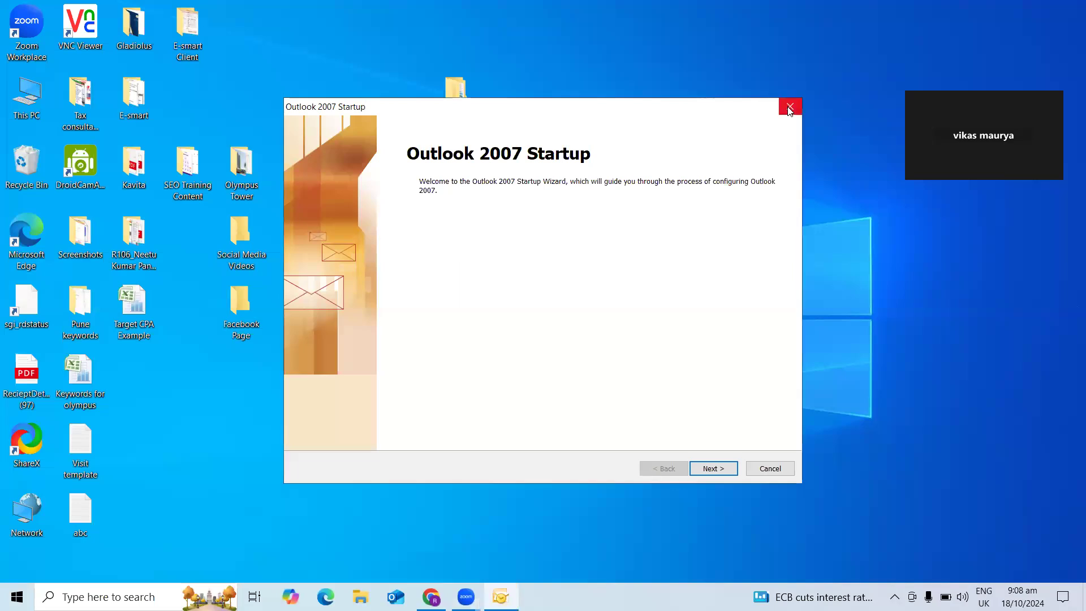
Exit the Outlook 2007 Startup wizard without configuring Outlook
{"action": "left_click", "coordinate": [790, 107]}
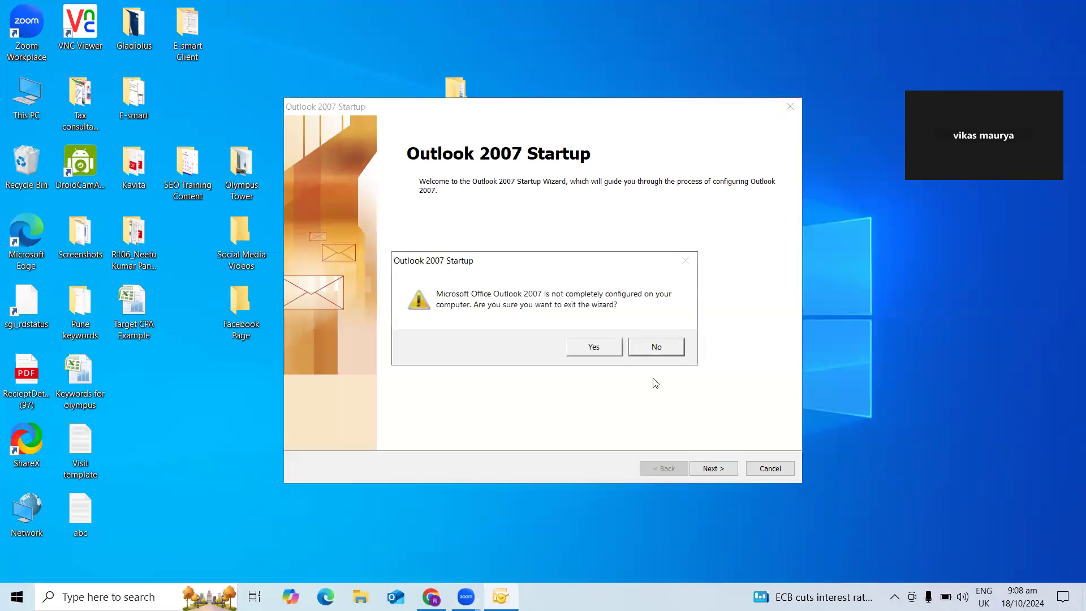
{"action": "left_click", "coordinate": [651, 347]}
{"action": "left_click", "coordinate": [789, 107]}
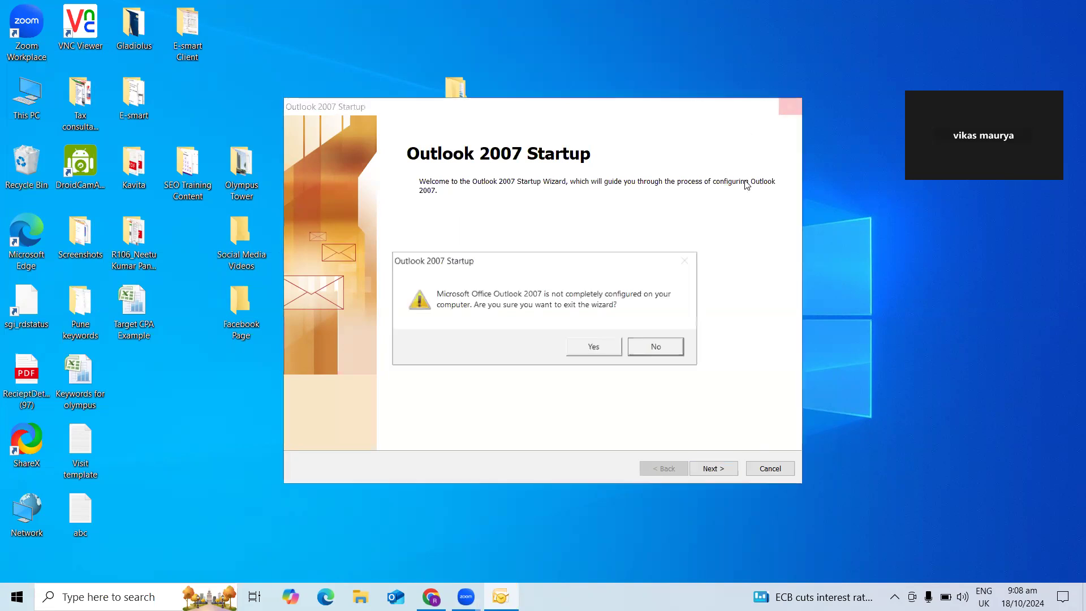
{"action": "left_click", "coordinate": [605, 345]}
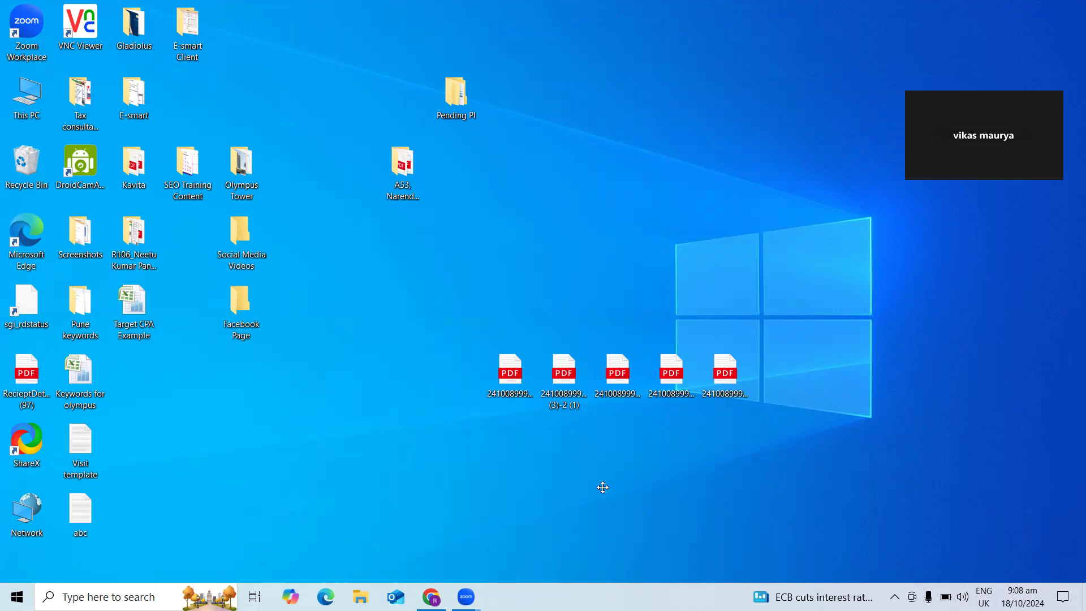
Switch to Chrome and look over the Google Ads account's Overview page and its billing options
{"action": "left_click", "coordinate": [431, 597]}
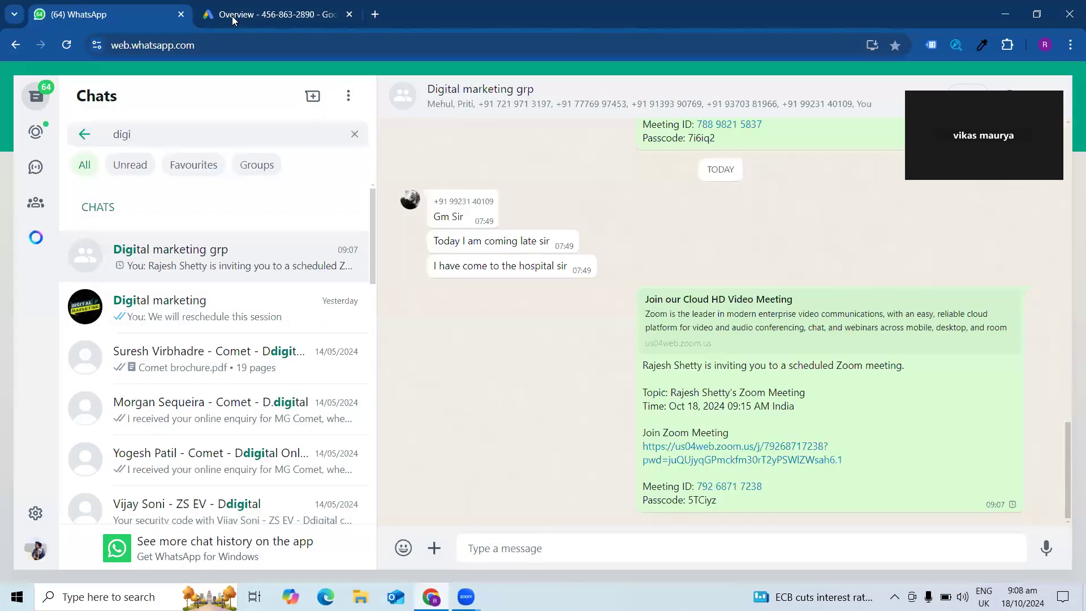
{"action": "left_click", "coordinate": [233, 17]}
{"action": "scroll", "coordinate": [598, 247], "scroll_direction": "down", "scroll_amount": 3}
{"action": "scroll", "coordinate": [597, 246], "scroll_direction": "up", "scroll_amount": 3}
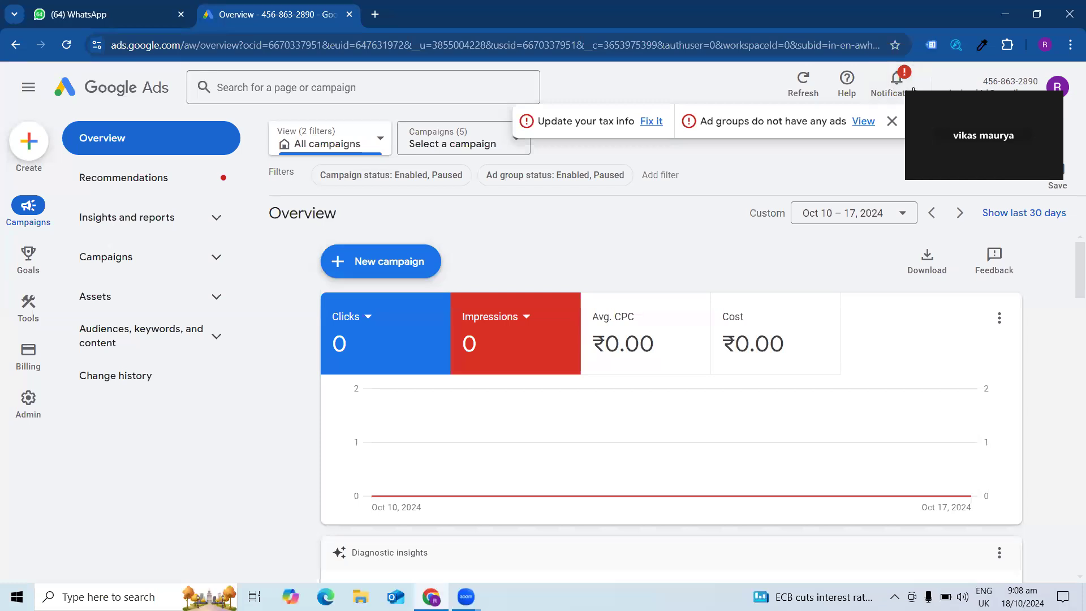
{"action": "mouse_move", "coordinate": [29, 356]}
{"action": "scroll", "coordinate": [105, 335], "scroll_direction": "down", "scroll_amount": 3}
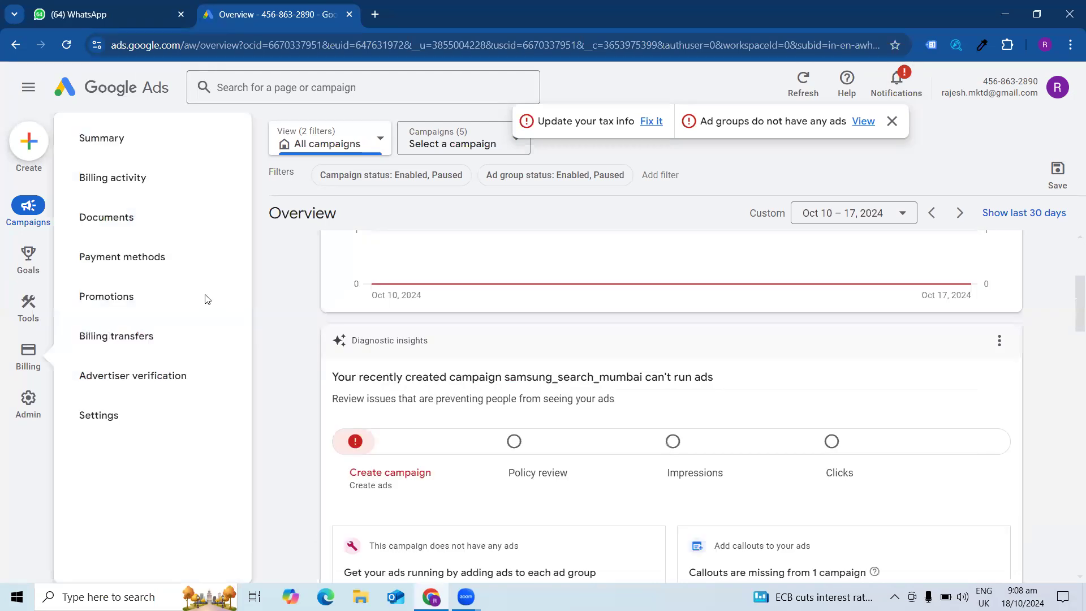
Try to open the Keyword Planner from the Google Ads planning tools
{"action": "mouse_move", "coordinate": [5, 315]}
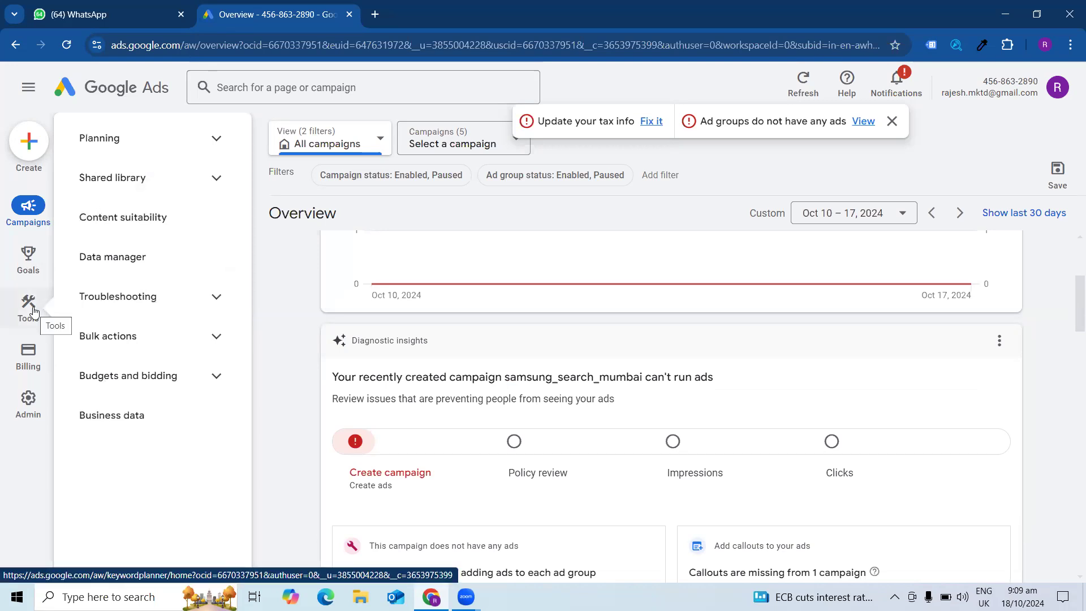
{"action": "left_click", "coordinate": [190, 140]}
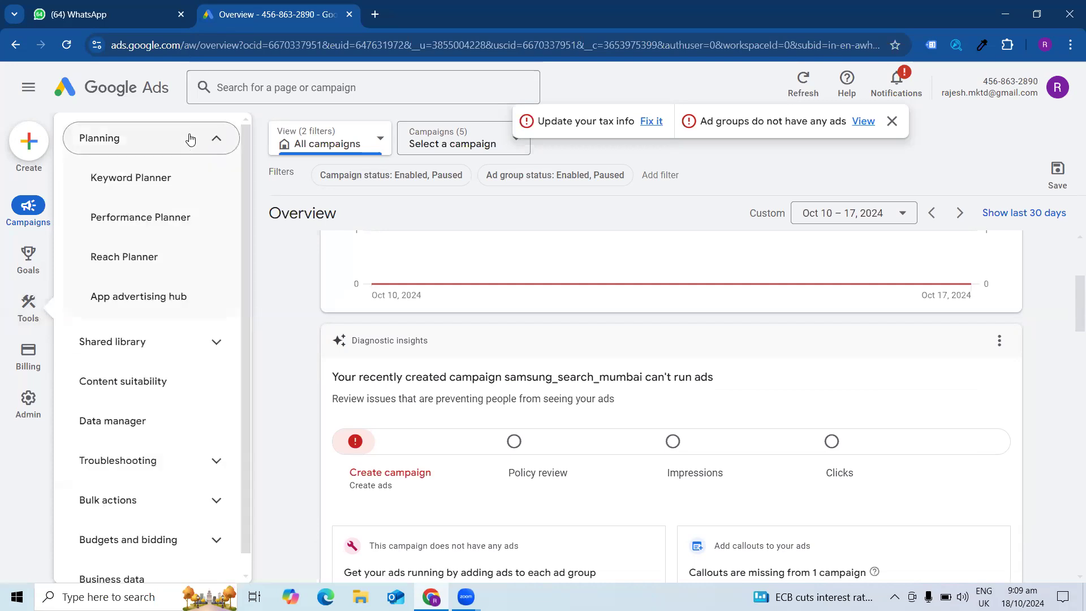
{"action": "left_click", "coordinate": [162, 188]}
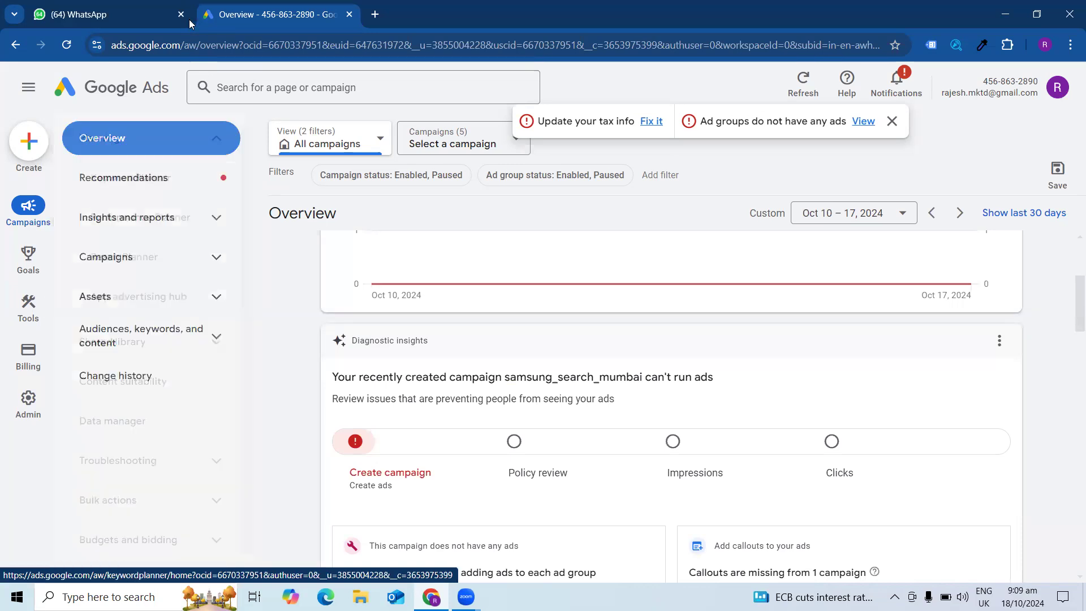
Switch to WhatsApp and delete the sent Zoom meeting invitation for everyone in the Digital marketing grp chat
{"action": "left_click", "coordinate": [108, 15]}
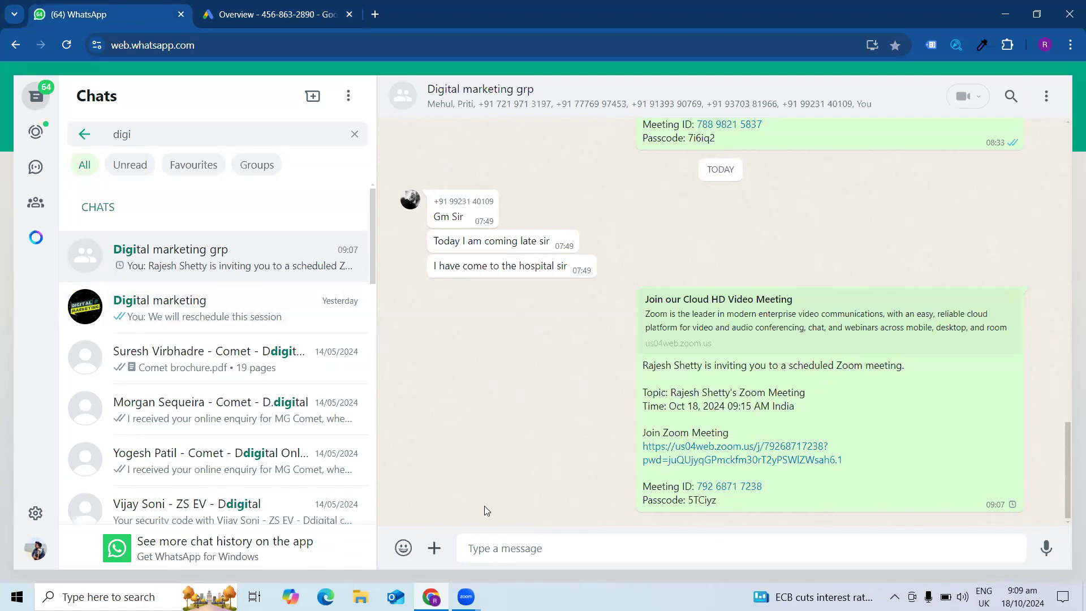
{"action": "scroll", "coordinate": [553, 415], "scroll_direction": "up", "scroll_amount": 1}
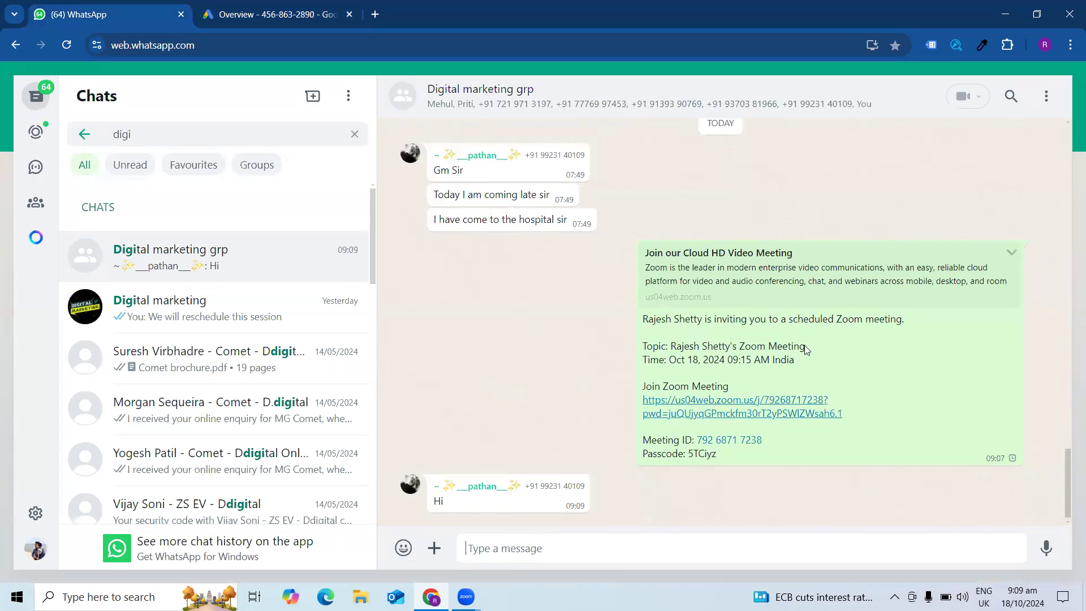
{"action": "left_click", "coordinate": [1009, 258]}
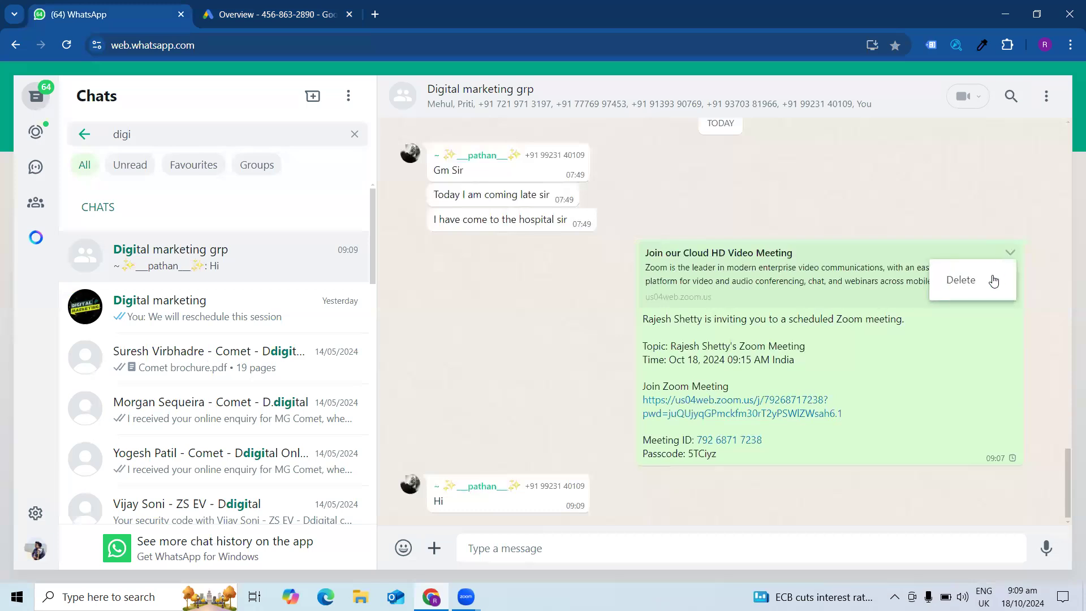
{"action": "left_click", "coordinate": [936, 278]}
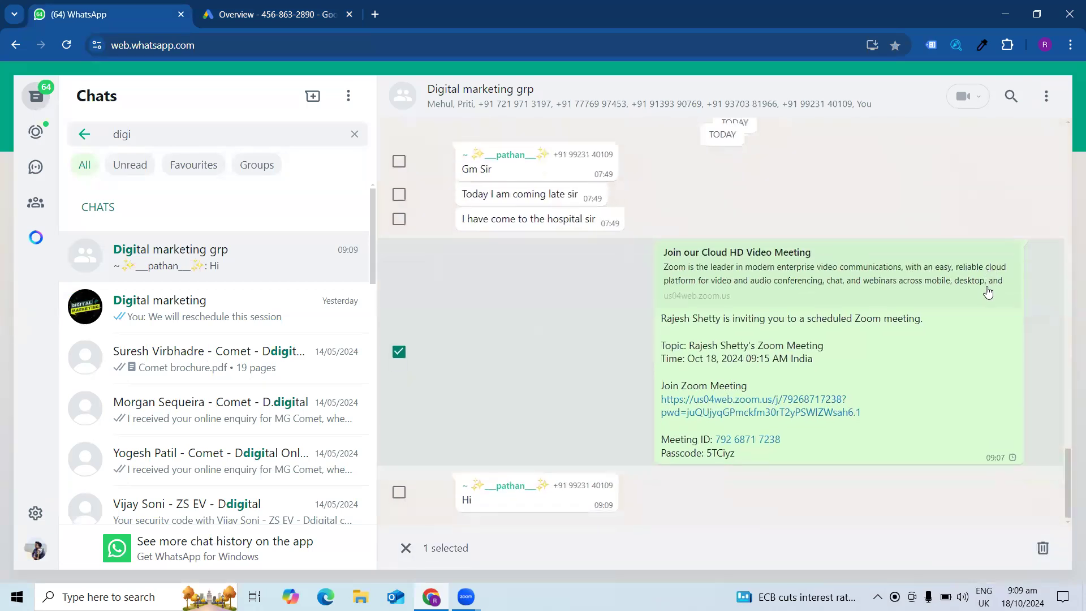
{"action": "left_click", "coordinate": [1043, 547]}
{"action": "left_click", "coordinate": [663, 314]}
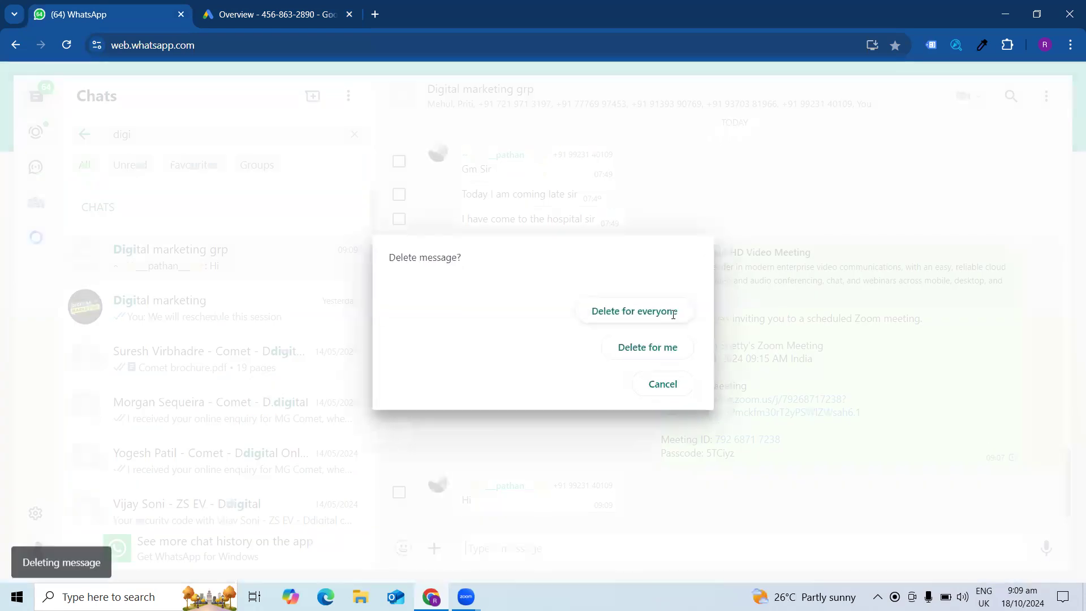
Paste the Zoom invitation with its meeting link, meeting ID and passcode into the Digital marketing grp chat and send it
{"action": "key", "text": "ctrl+v"}
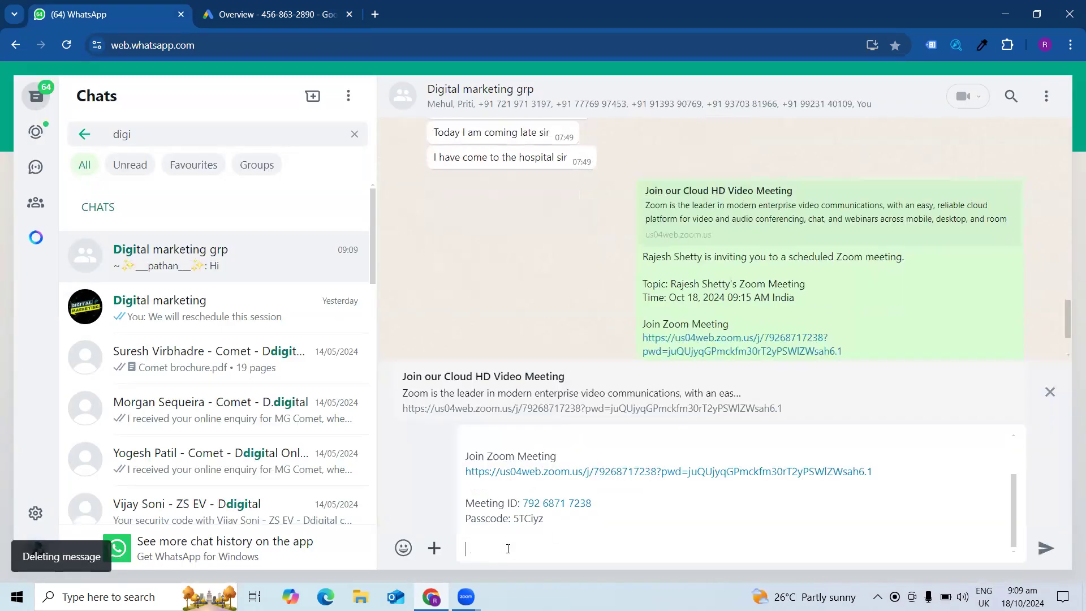
{"action": "key", "text": "Return"}
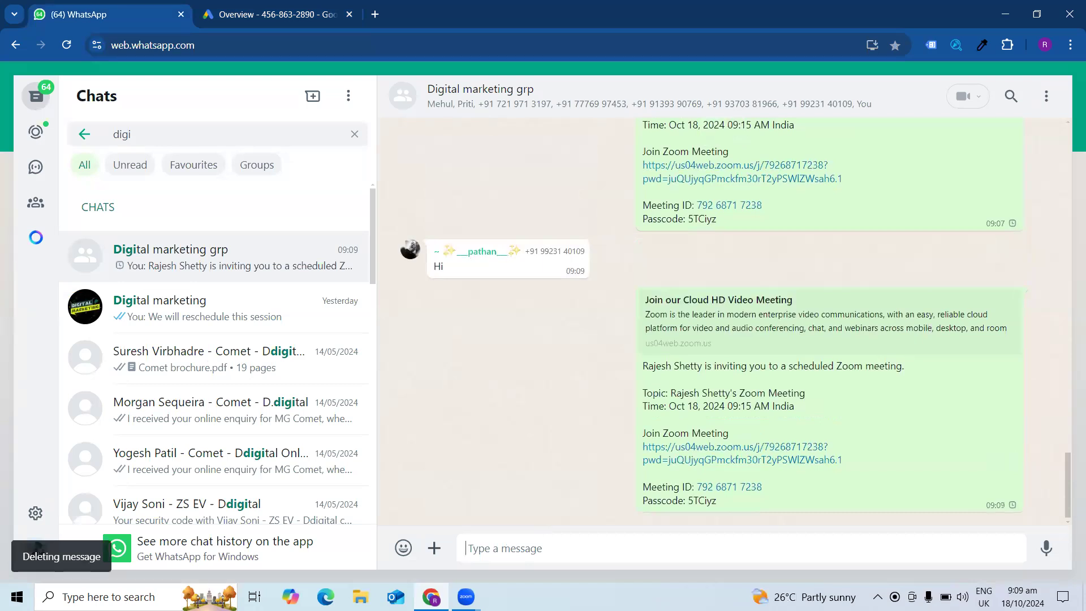
Bring up Zoom's screen sharing meeting controls
{"action": "left_click", "coordinate": [877, 597]}
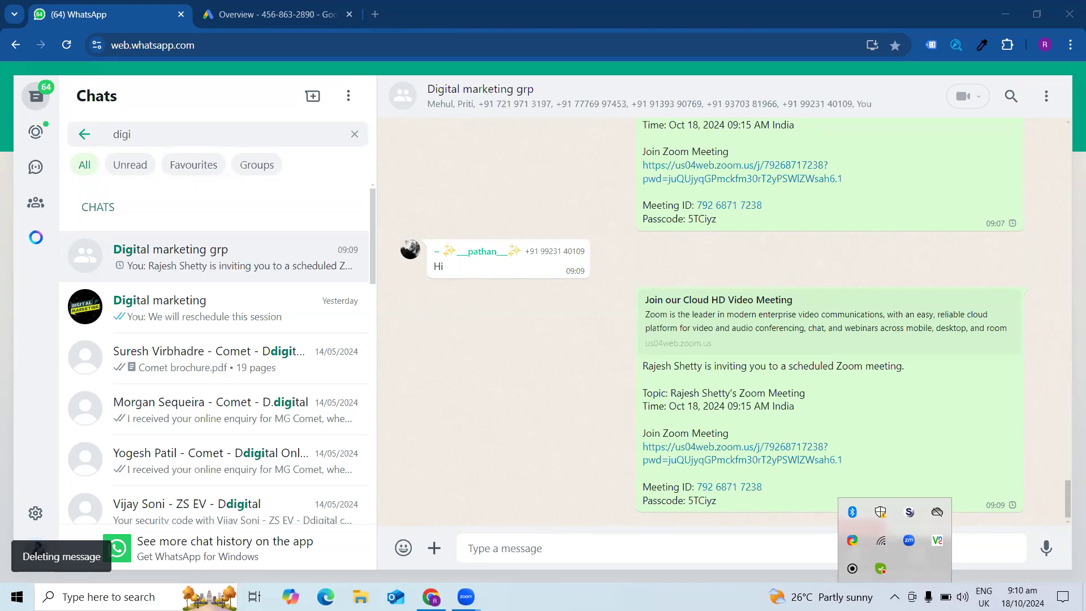
{"action": "left_click", "coordinate": [466, 597]}
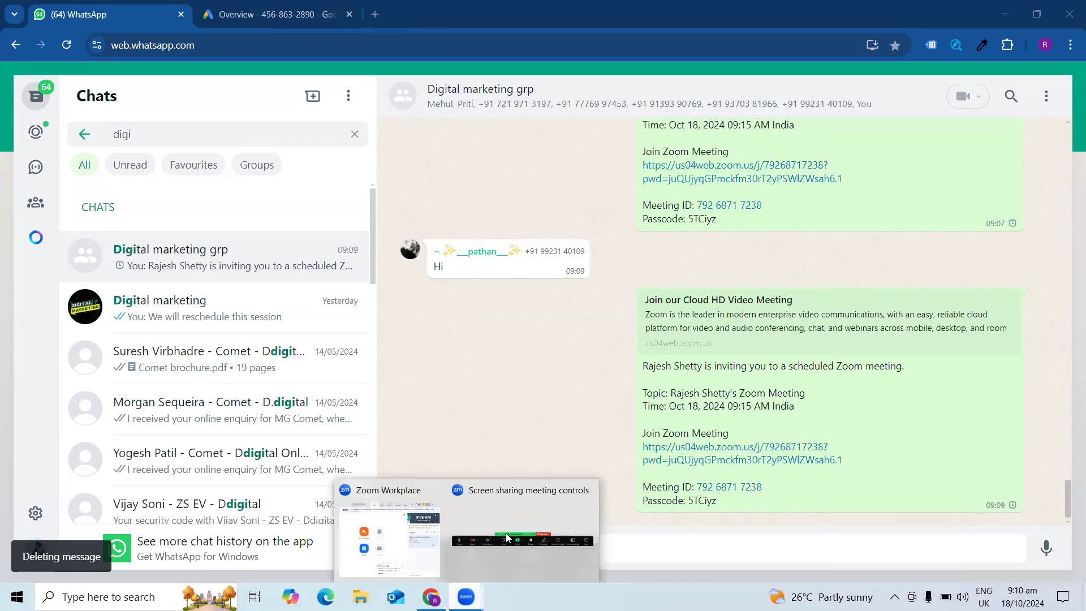
{"action": "left_click", "coordinate": [507, 537]}
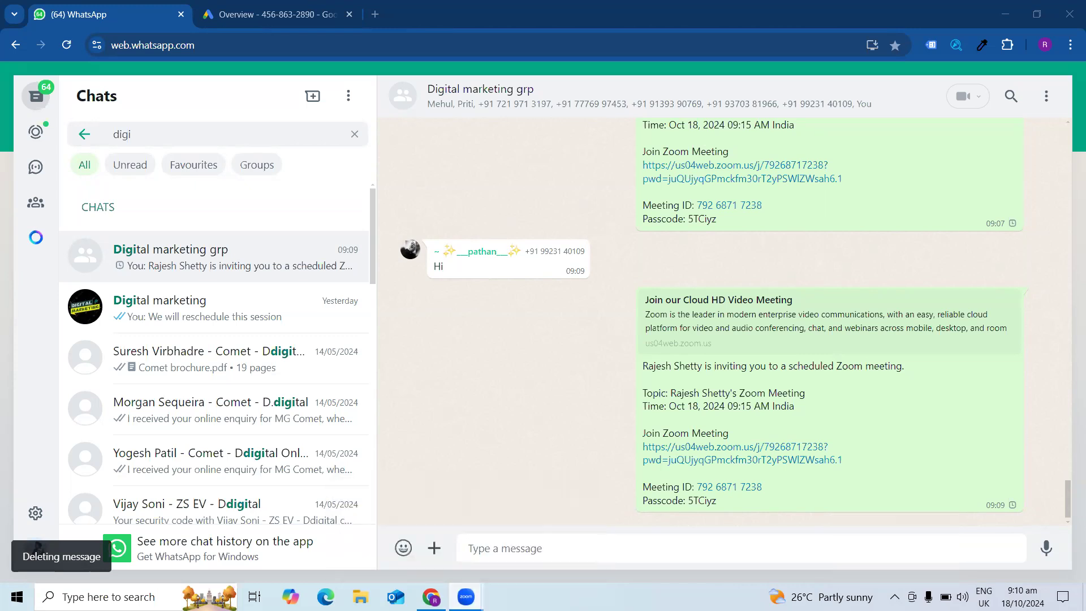
Return to Google Ads, open the Keyword Planner and dismiss the tax info and missing ads notification
{"action": "left_click", "coordinate": [327, 9]}
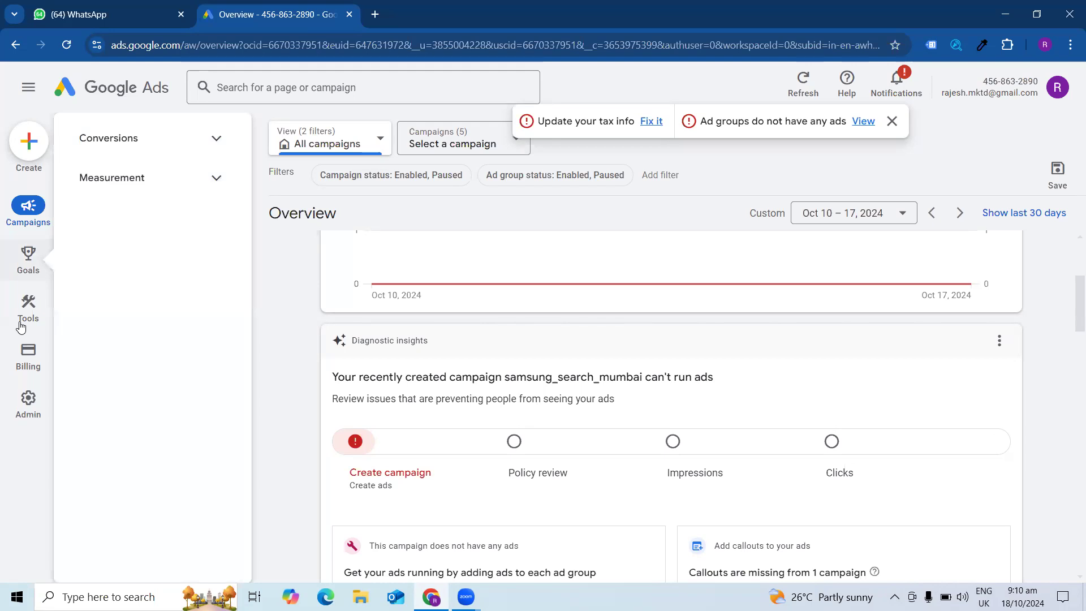
{"action": "mouse_move", "coordinate": [26, 325]}
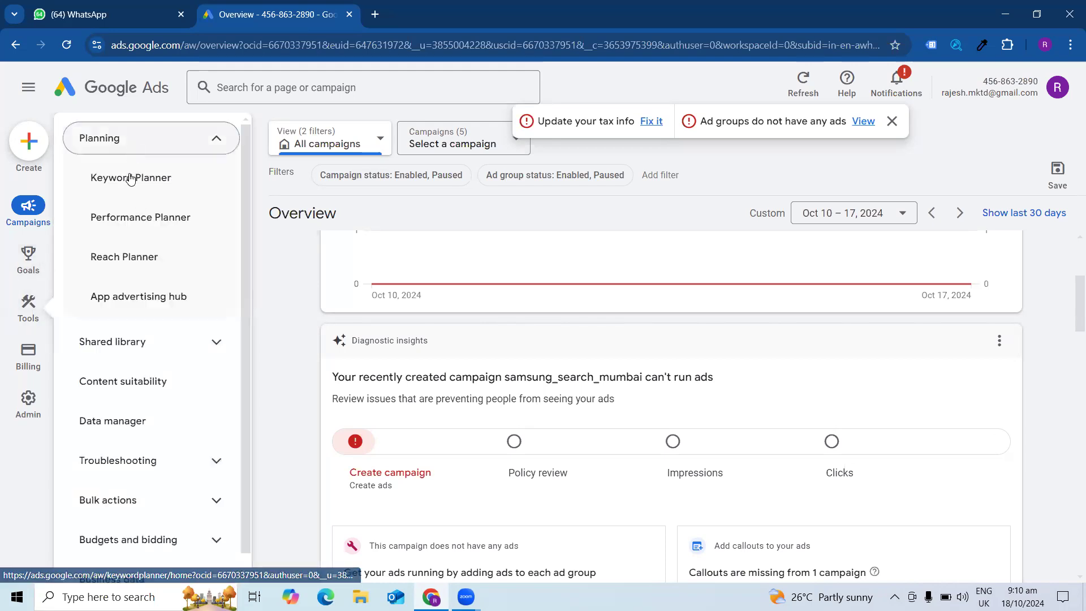
{"action": "left_click", "coordinate": [130, 179]}
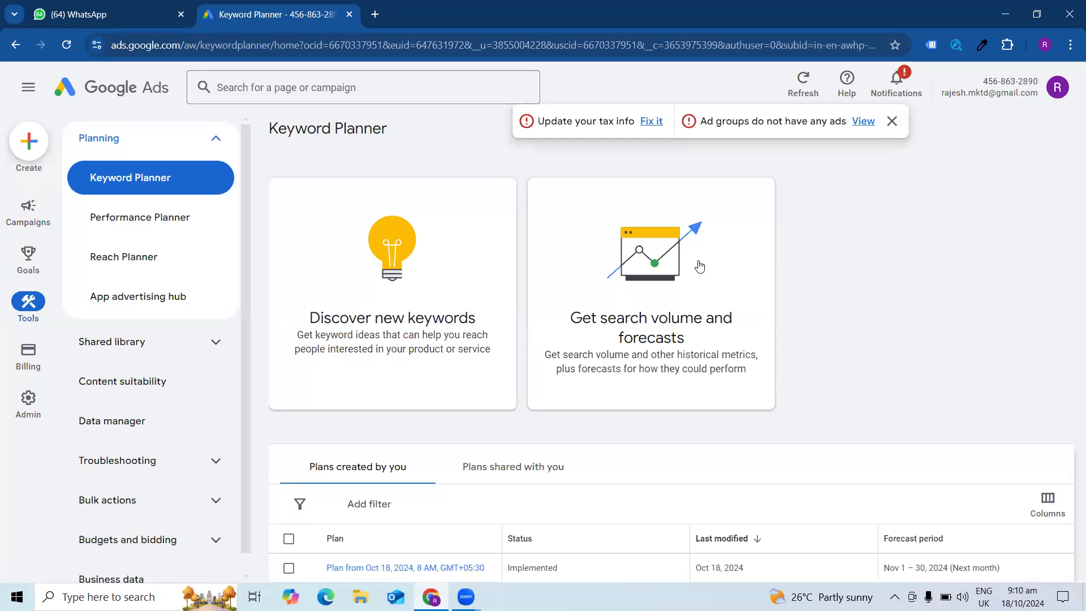
{"action": "left_click", "coordinate": [892, 123]}
{"action": "scroll", "coordinate": [529, 322], "scroll_direction": "down", "scroll_amount": 3}
{"action": "scroll", "coordinate": [628, 290], "scroll_direction": "up", "scroll_amount": 3}
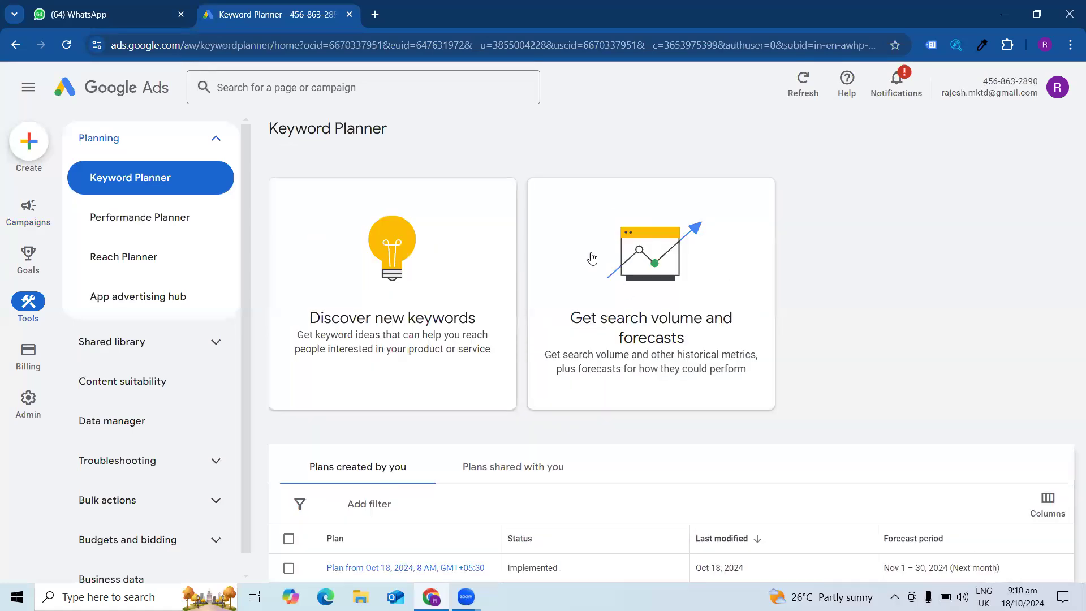
Start discovering new keywords and replace the India target location with Mumbai, Maharashtra, India
{"action": "left_click", "coordinate": [392, 289]}
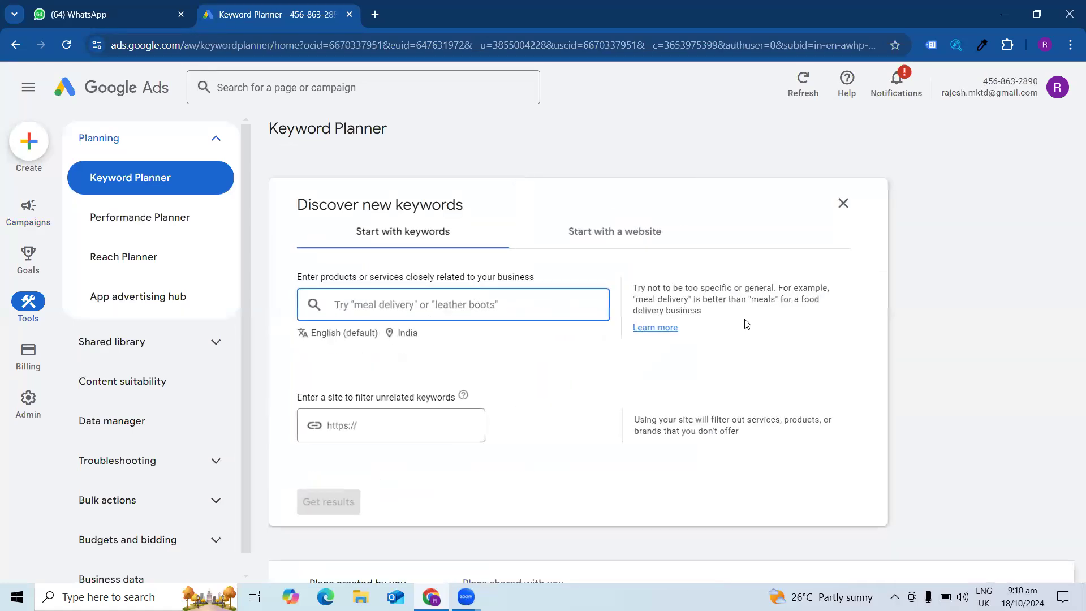
{"action": "left_click", "coordinate": [409, 334]}
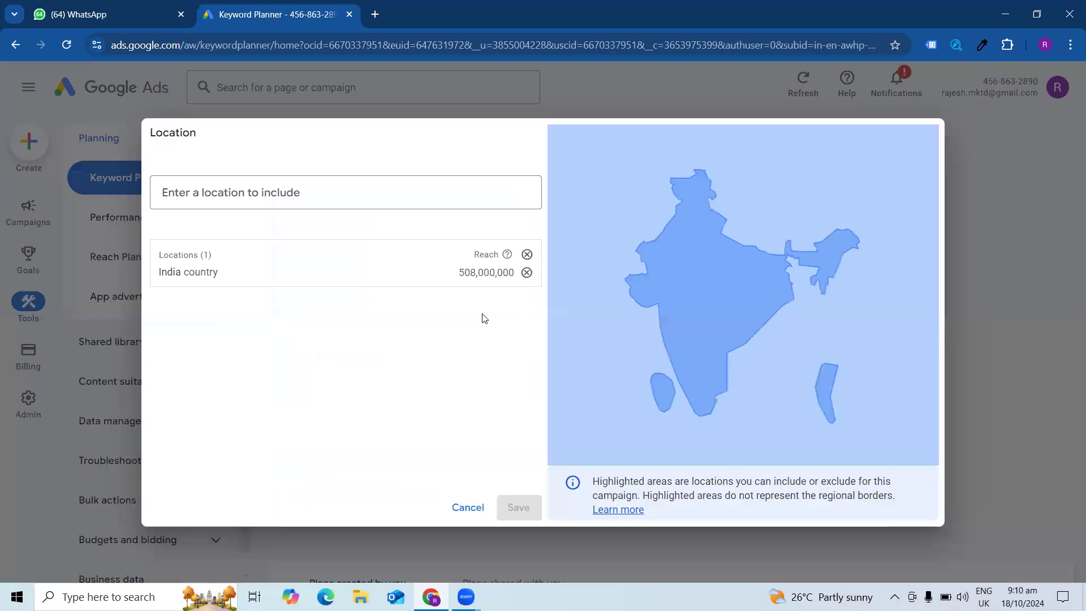
{"action": "left_click", "coordinate": [527, 272]}
{"action": "type", "text": "mum"}
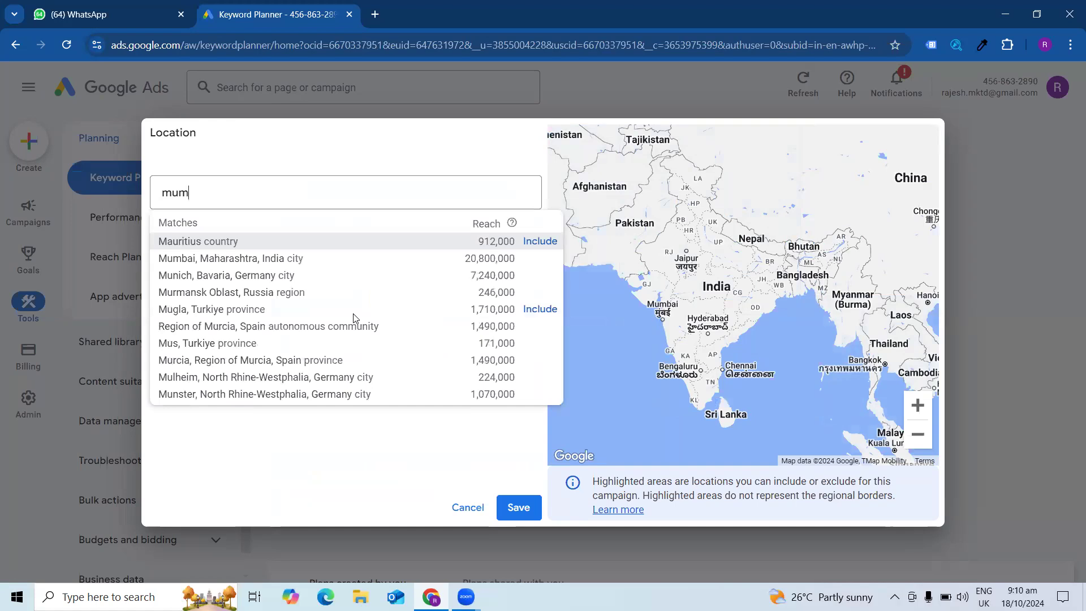
{"action": "type", "text": "bai"}
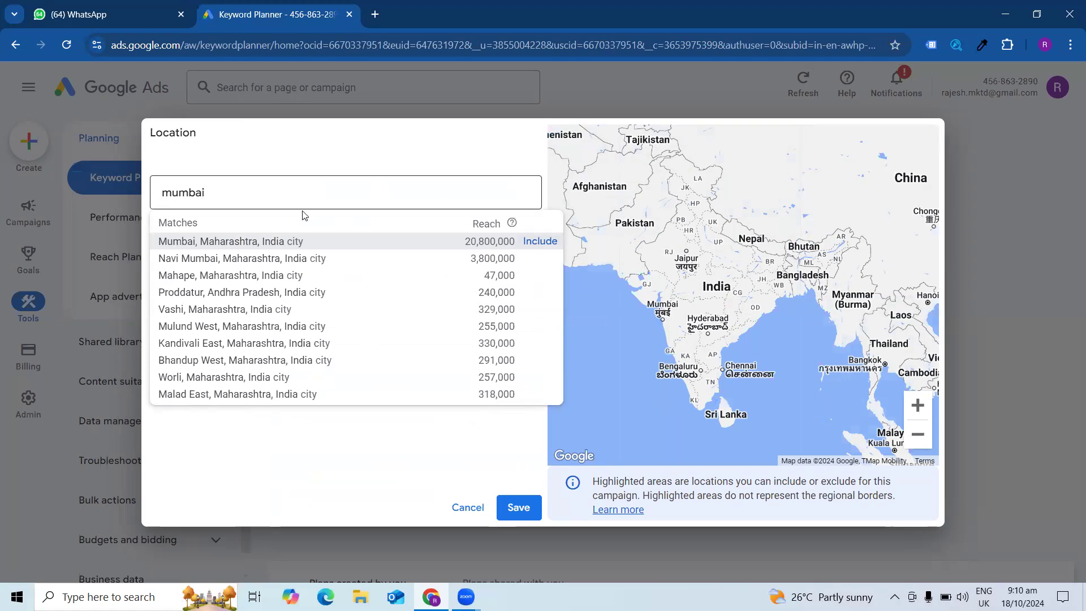
{"action": "left_click", "coordinate": [538, 242]}
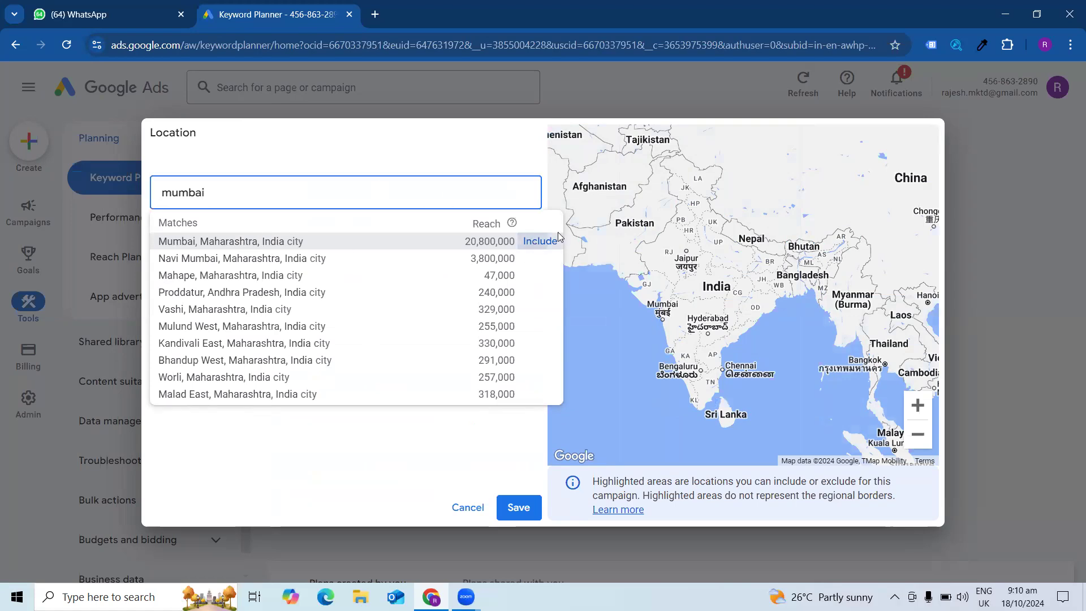
{"action": "left_click", "coordinate": [520, 508]}
Add "search engine optimization course" as the seed keyword for discovering new keywords
{"action": "left_click", "coordinate": [386, 307]}
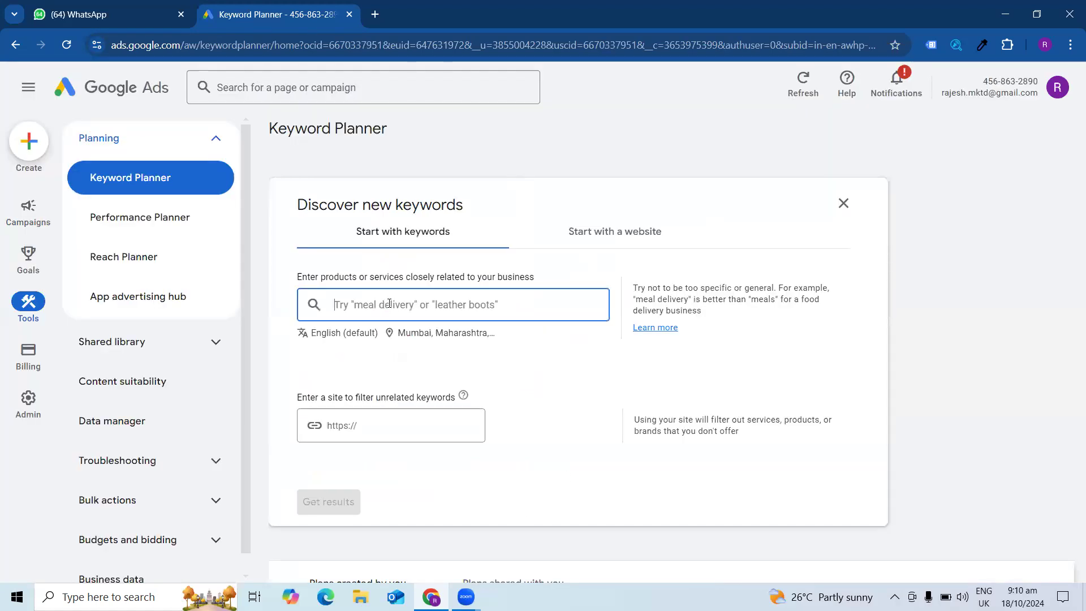
{"action": "type", "text": "search engine optimix"}
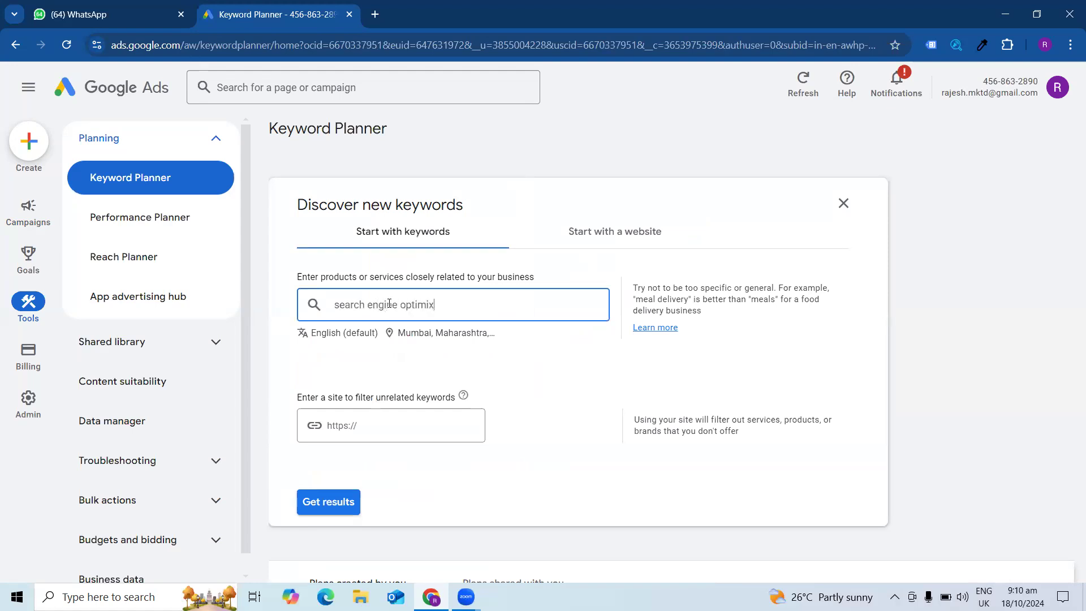
{"action": "key", "text": "BackSpace"}
{"action": "type", "text": "zation "}
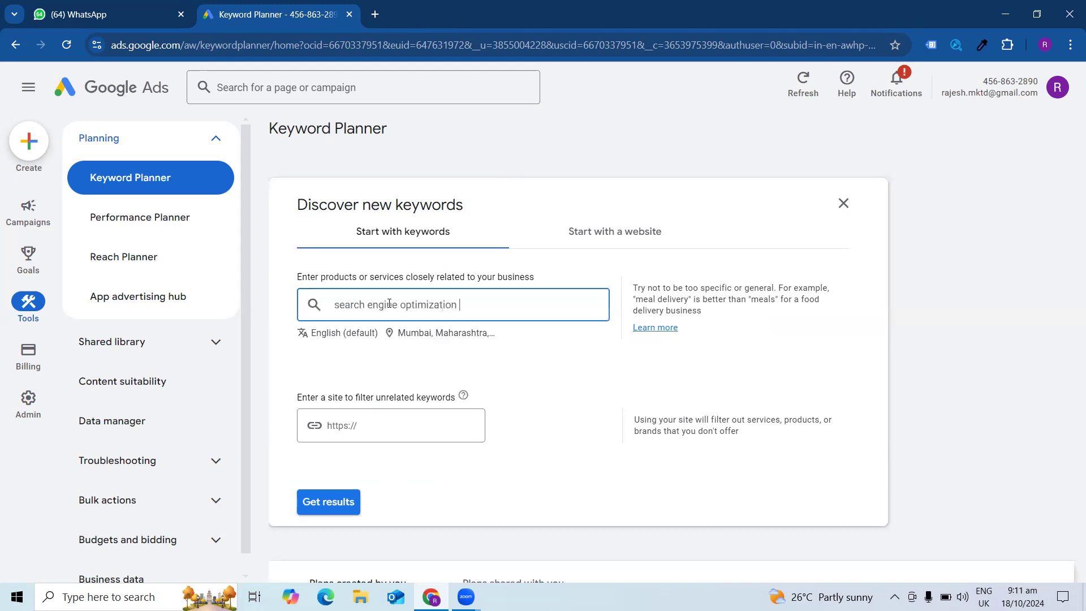
{"action": "type", "text": "course"}
{"action": "key", "text": "Return"}
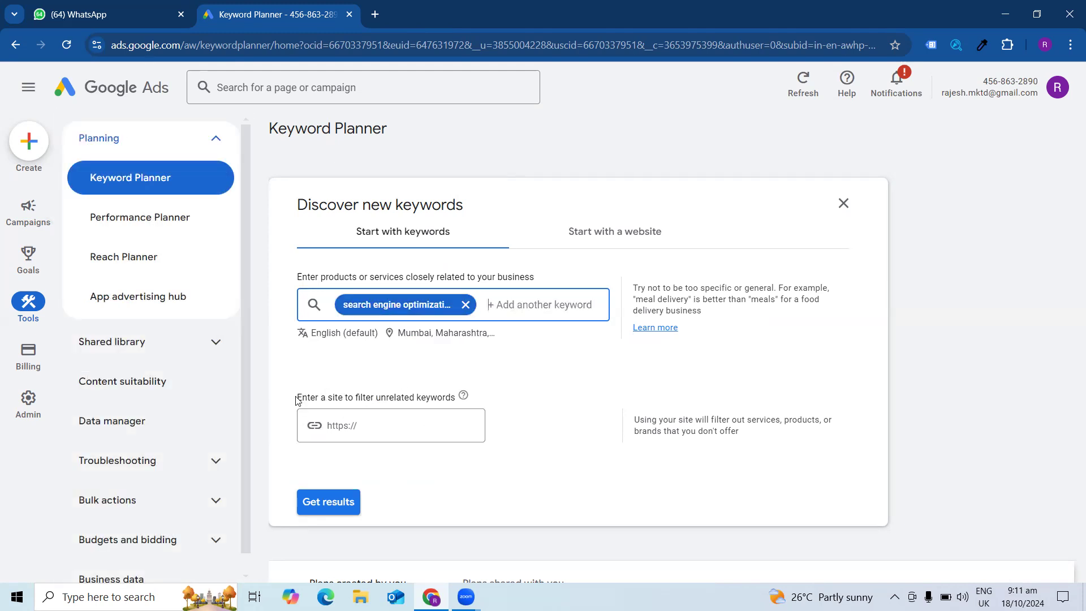
Open digitalvidya.com in a new browser tab and continue to the site despite the insecure connection warning
{"action": "left_click_drag", "start_coordinate": [298, 398], "coordinate": [455, 401]}
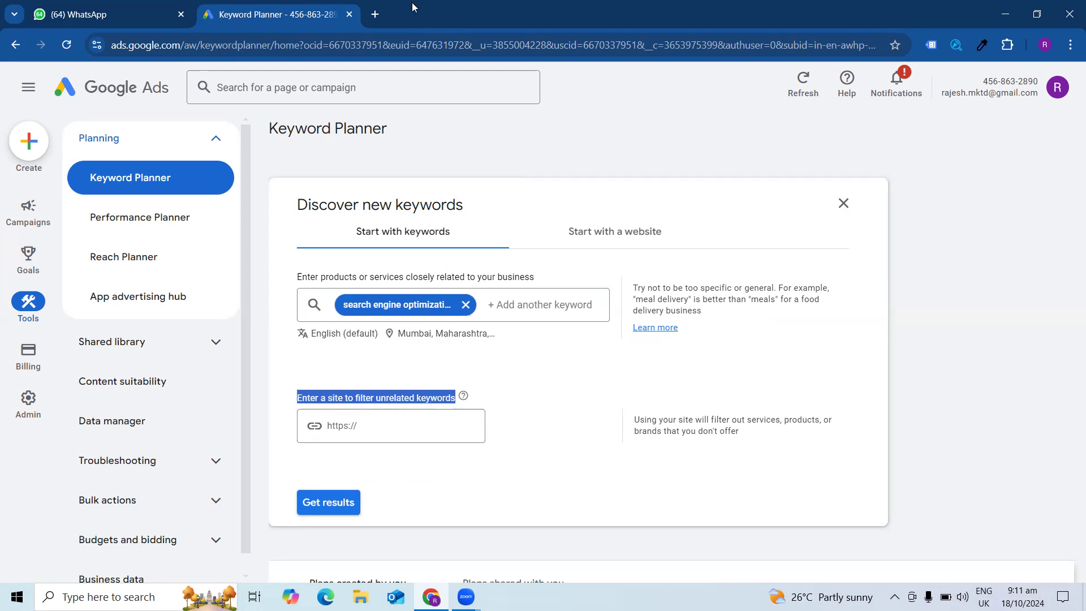
{"action": "left_click", "coordinate": [375, 14]}
{"action": "left_click", "coordinate": [316, 46]}
{"action": "type", "text": "d"}
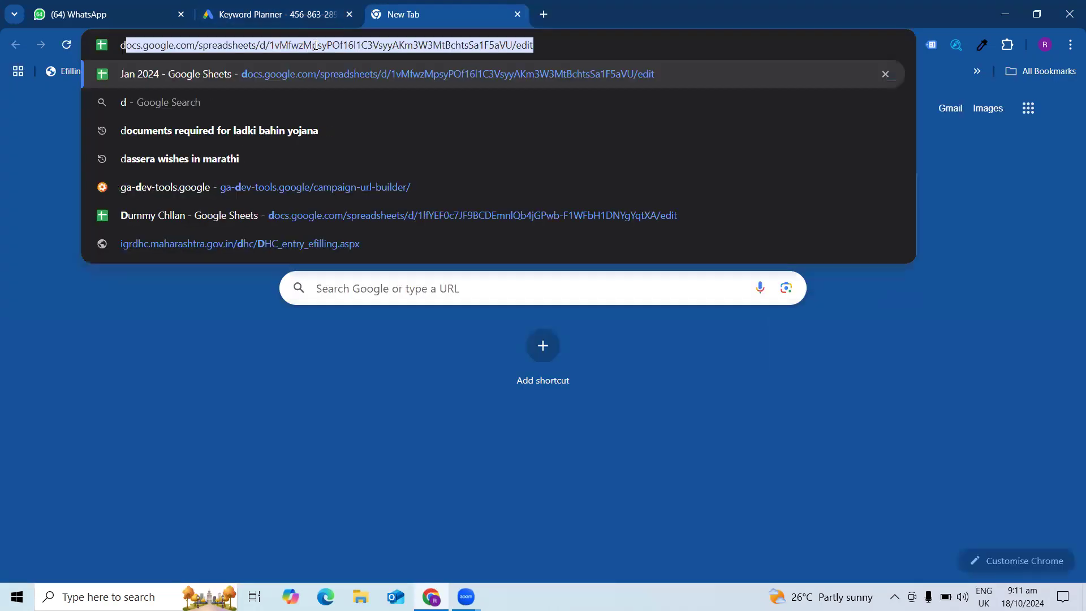
{"action": "type", "text": "igitalv"}
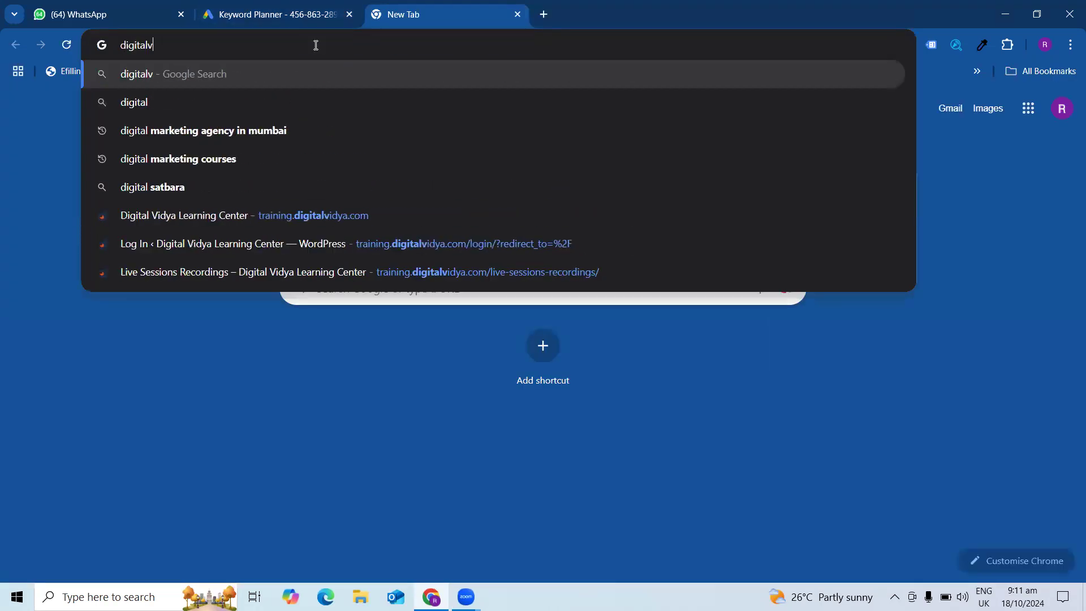
{"action": "type", "text": "idya.co"}
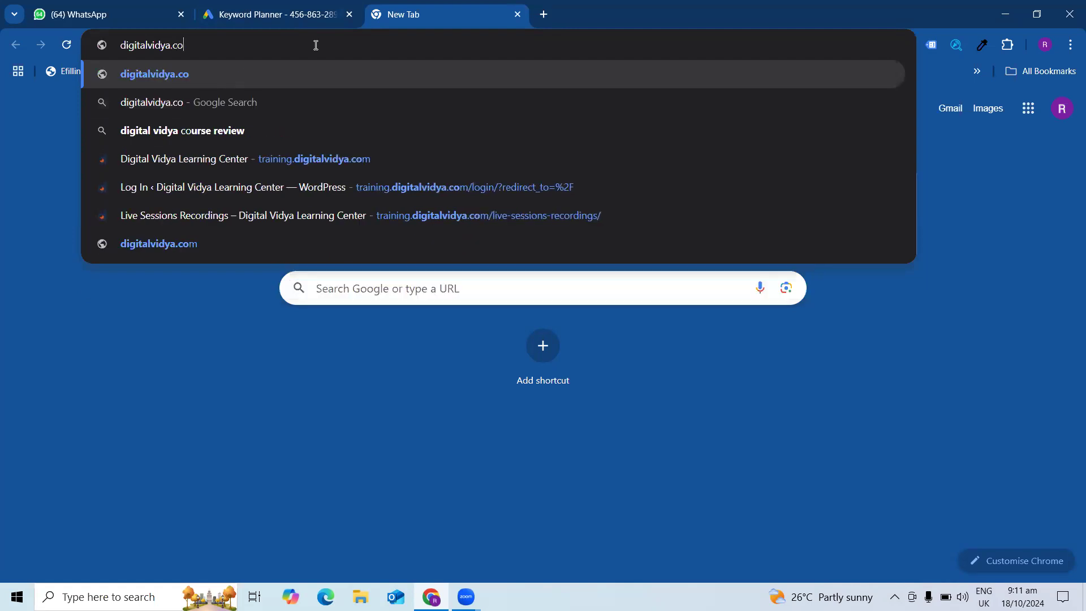
{"action": "key", "text": "Return"}
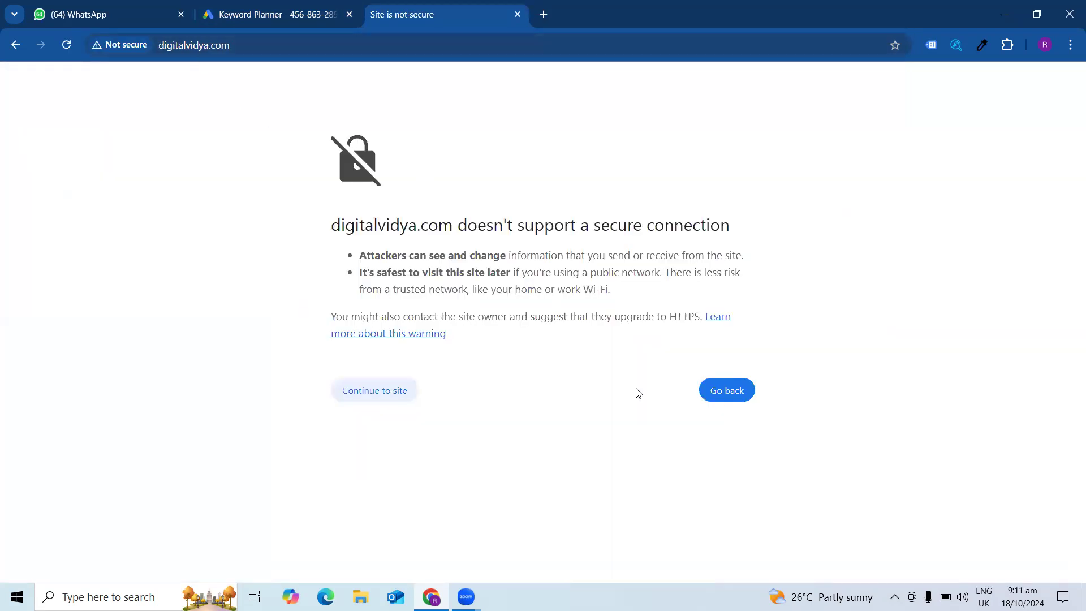
{"action": "left_click", "coordinate": [401, 392]}
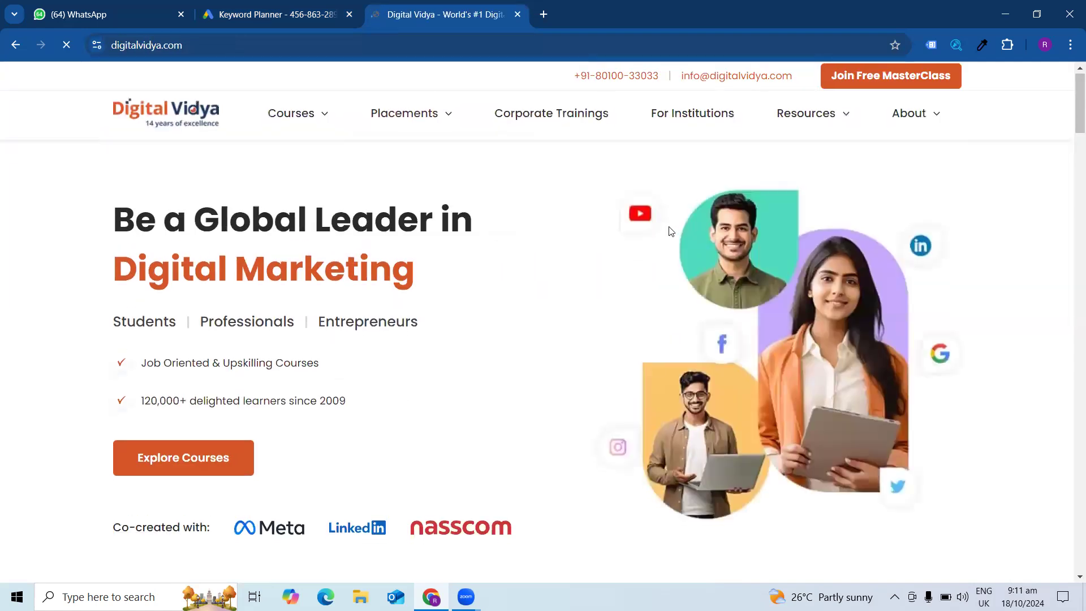
Open Digital Vidya's Certified Search Engine Optimization – SEO Course page and look through its content
{"action": "mouse_move", "coordinate": [320, 117]}
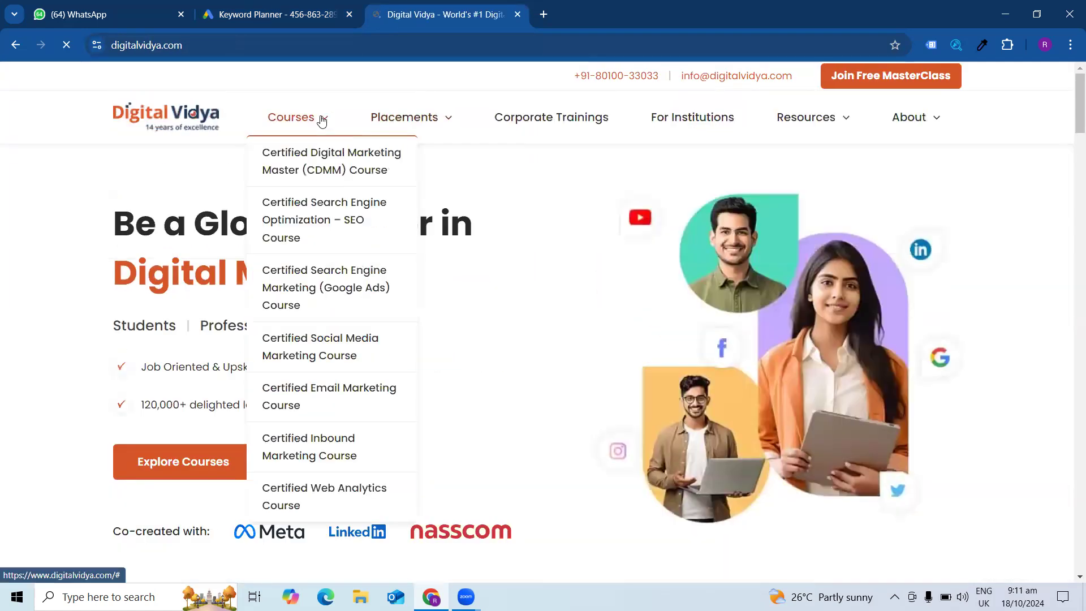
{"action": "left_click", "coordinate": [324, 222]}
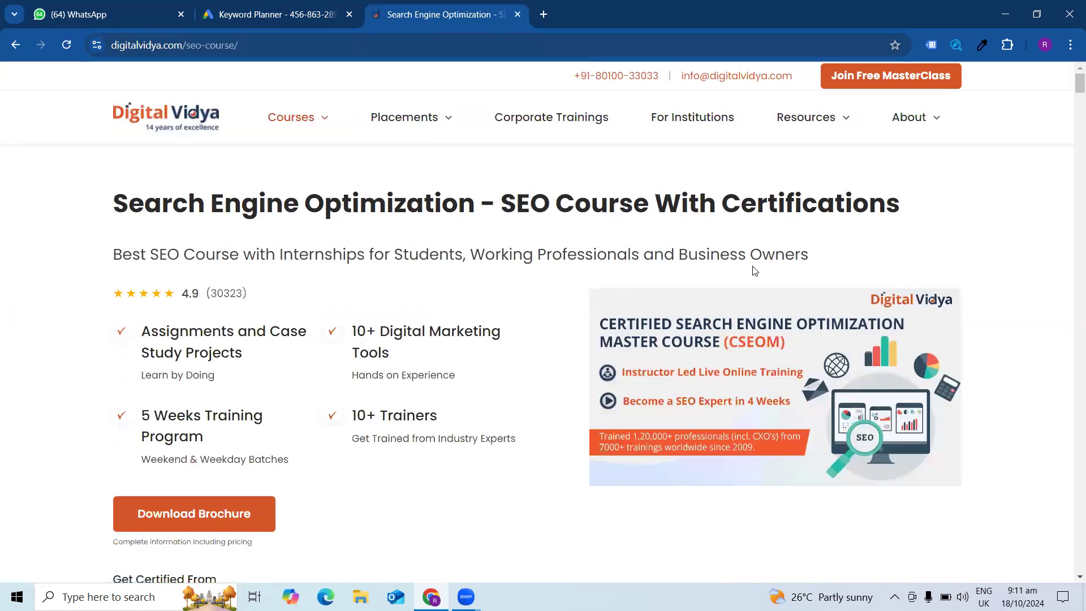
{"action": "scroll", "coordinate": [752, 254], "scroll_direction": "down", "scroll_amount": 10}
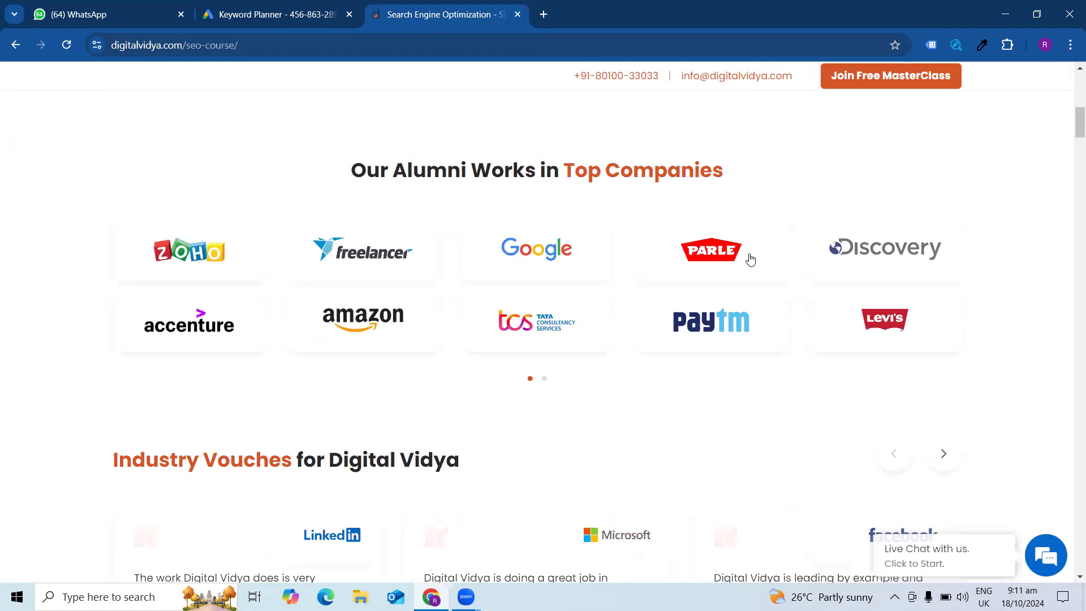
{"action": "scroll", "coordinate": [752, 259], "scroll_direction": "down", "scroll_amount": 10}
{"action": "scroll", "coordinate": [749, 255], "scroll_direction": "down", "scroll_amount": 15}
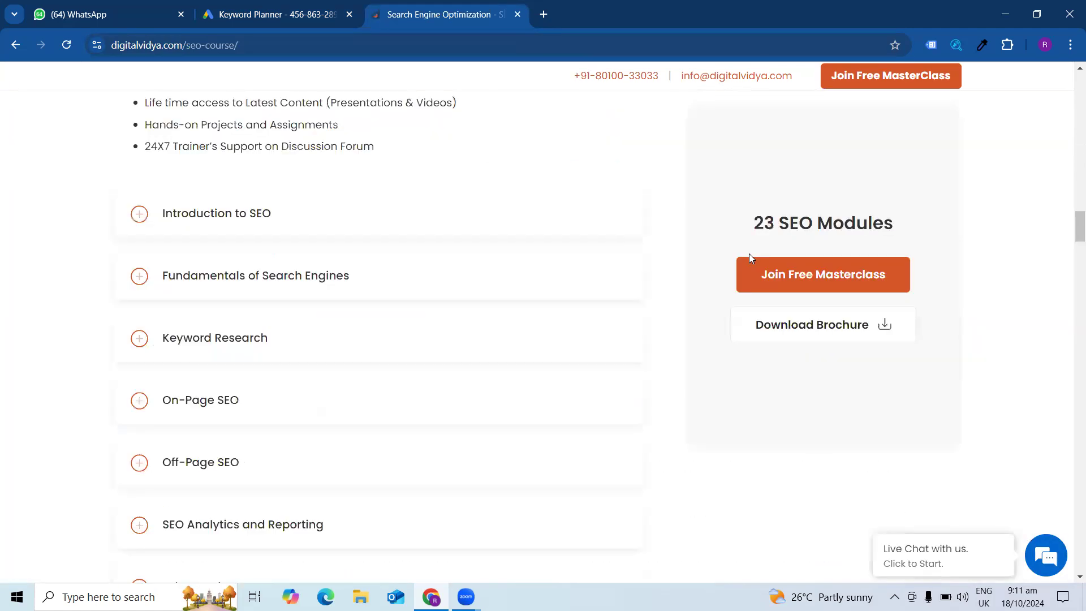
{"action": "scroll", "coordinate": [749, 253], "scroll_direction": "up", "scroll_amount": 5}
{"action": "scroll", "coordinate": [748, 257], "scroll_direction": "up", "scroll_amount": 5}
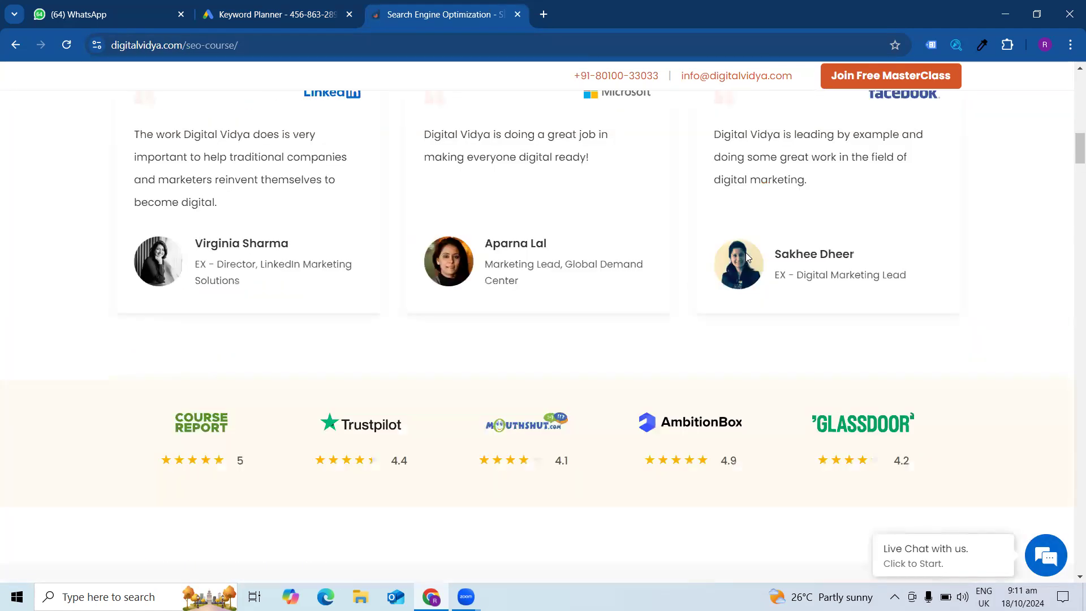
{"action": "scroll", "coordinate": [744, 252], "scroll_direction": "up", "scroll_amount": 5}
{"action": "scroll", "coordinate": [173, 185], "scroll_direction": "up", "scroll_amount": 10}
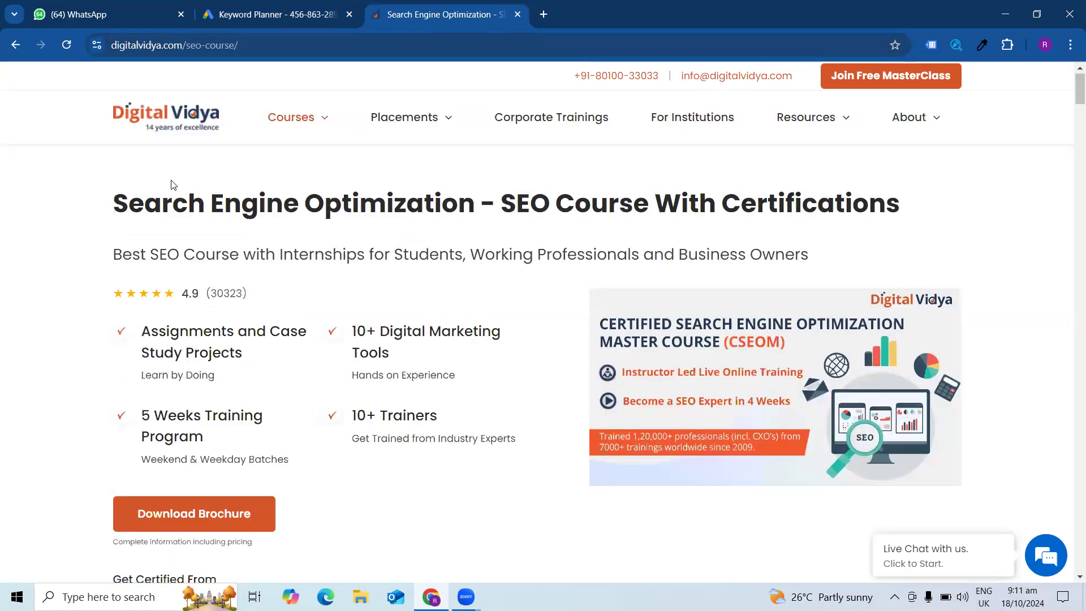
Dismiss the free MasterClass registration pop-up and copy the SEO course page's URL
{"action": "left_click_drag", "start_coordinate": [838, 217], "coordinate": [901, 210]}
{"action": "left_click", "coordinate": [284, 85]}
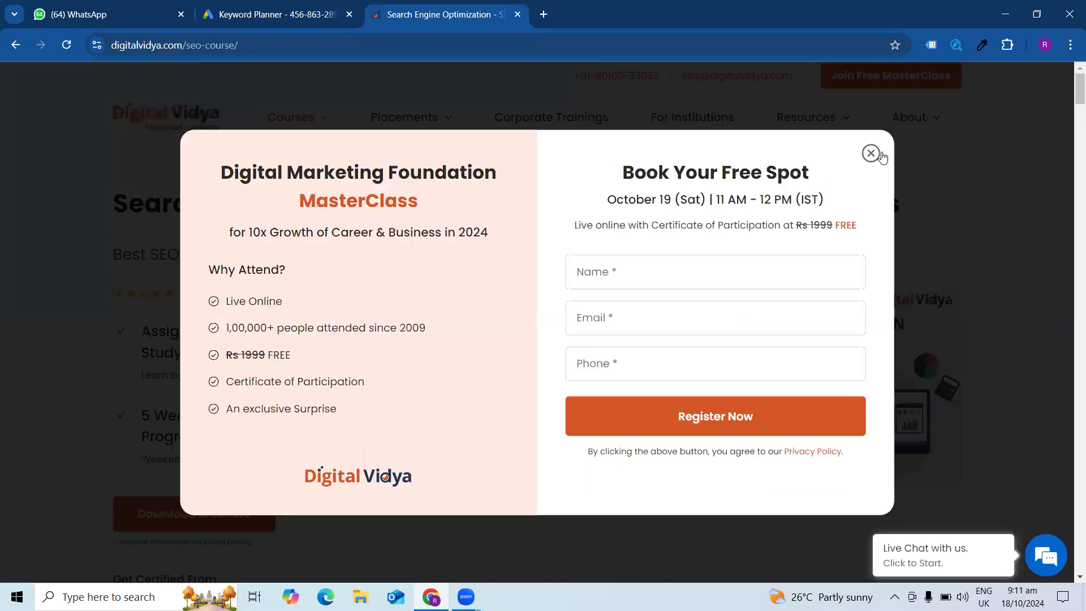
{"action": "left_click", "coordinate": [872, 154]}
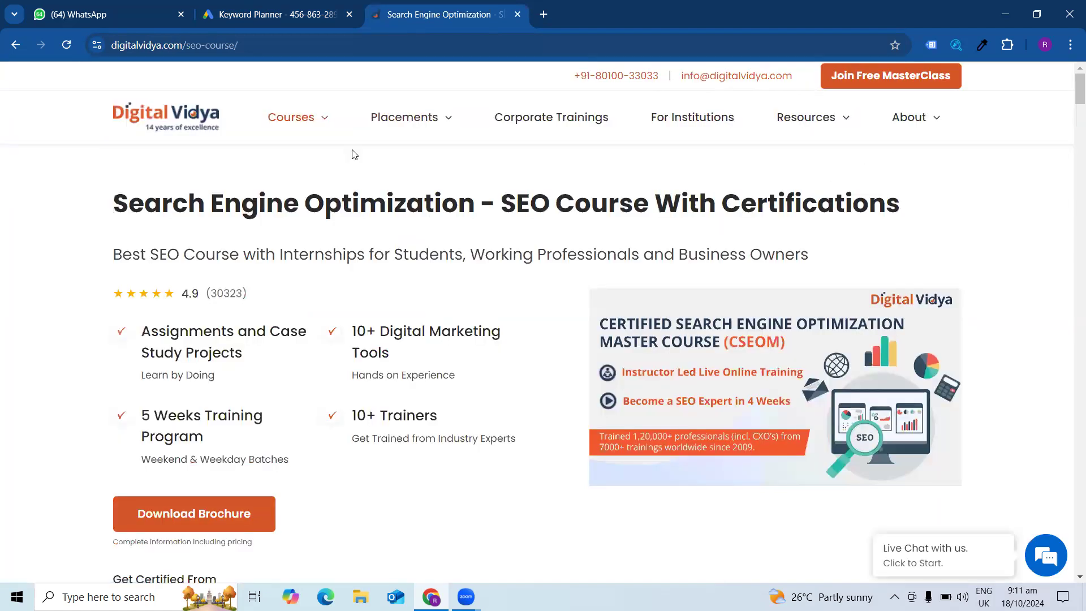
{"action": "left_click", "coordinate": [188, 49]}
{"action": "key", "text": "ctrl+c"}
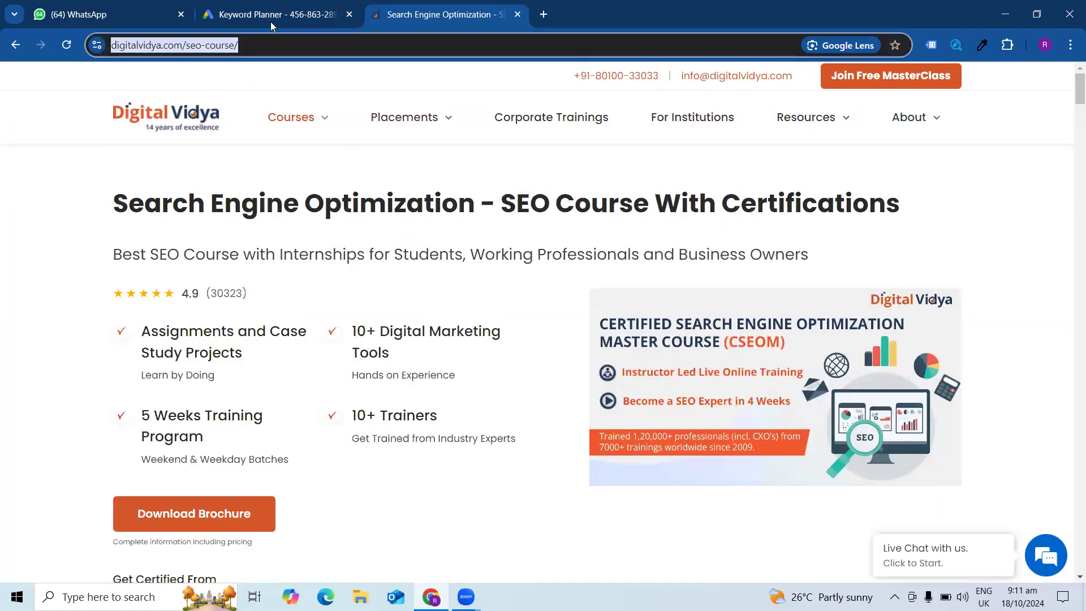
Compare the Keyword Planner's site filter option with the content of the Digital Vidya SEO course page
{"action": "left_click", "coordinate": [264, 14]}
{"action": "left_click", "coordinate": [421, 7]}
{"action": "left_click", "coordinate": [281, 7]}
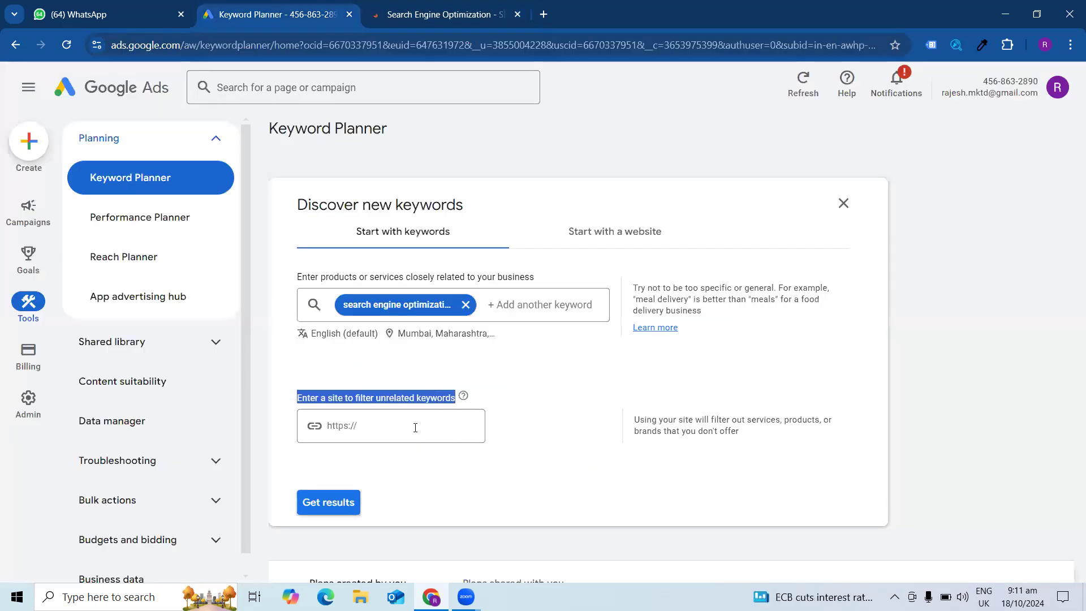
{"action": "left_click", "coordinate": [429, 16]}
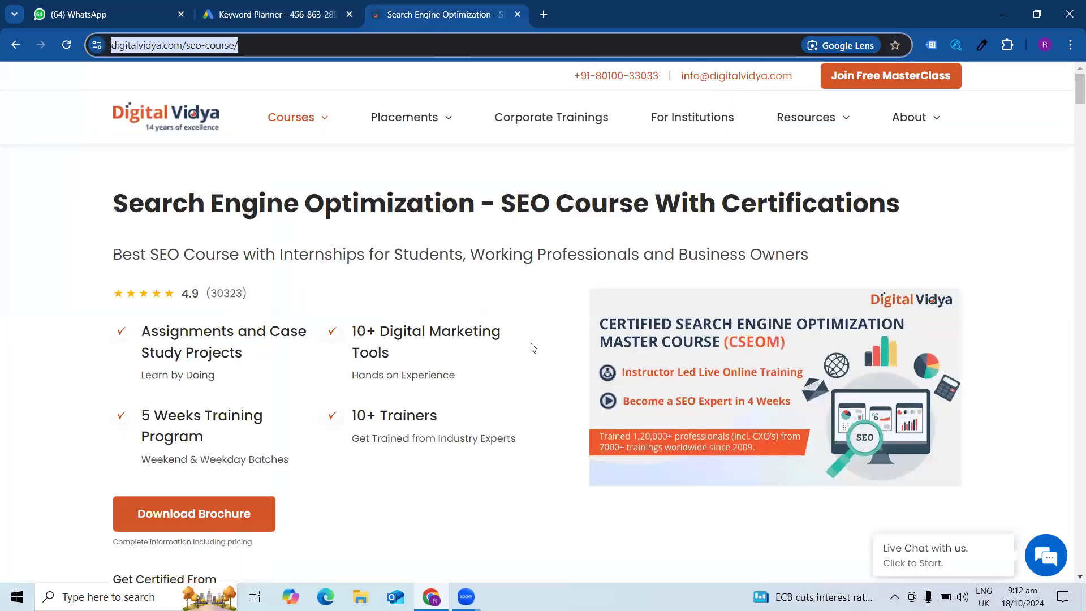
{"action": "scroll", "coordinate": [509, 279], "scroll_direction": "down", "scroll_amount": 10}
{"action": "scroll", "coordinate": [509, 279], "scroll_direction": "down", "scroll_amount": 8}
{"action": "scroll", "coordinate": [509, 279], "scroll_direction": "up", "scroll_amount": 13}
{"action": "left_click", "coordinate": [240, 21]}
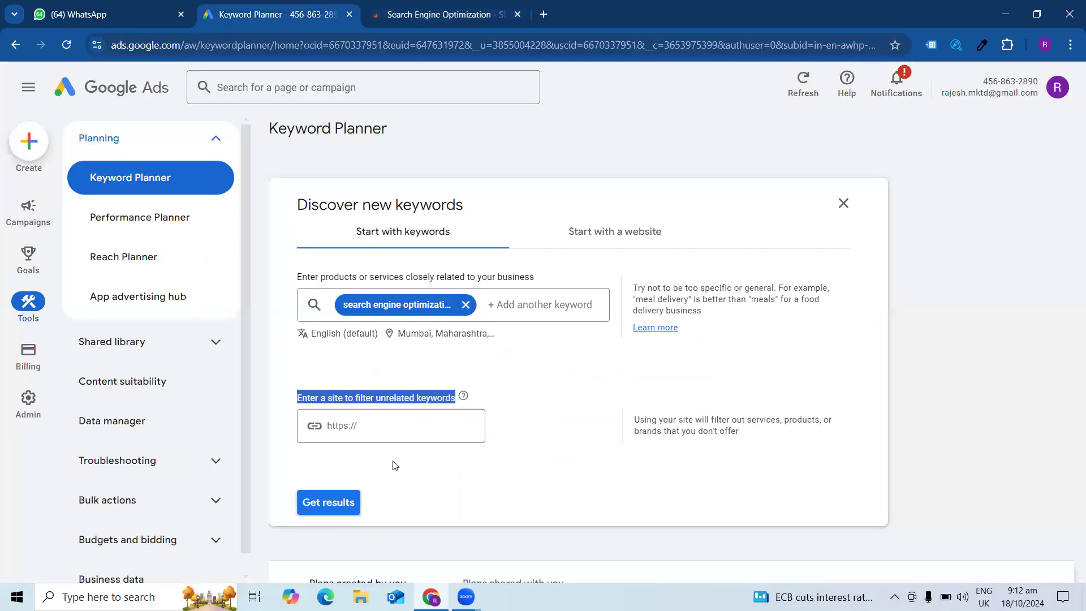
{"action": "left_click", "coordinate": [381, 424]}
{"action": "key", "text": "ctrl+v"}
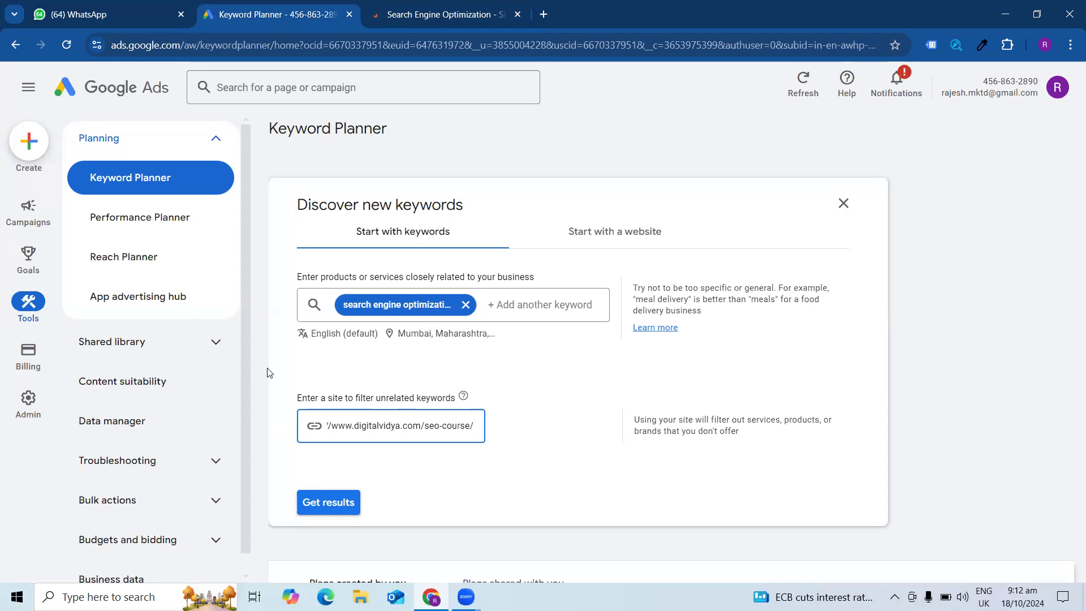
{"action": "left_click", "coordinate": [343, 503]}
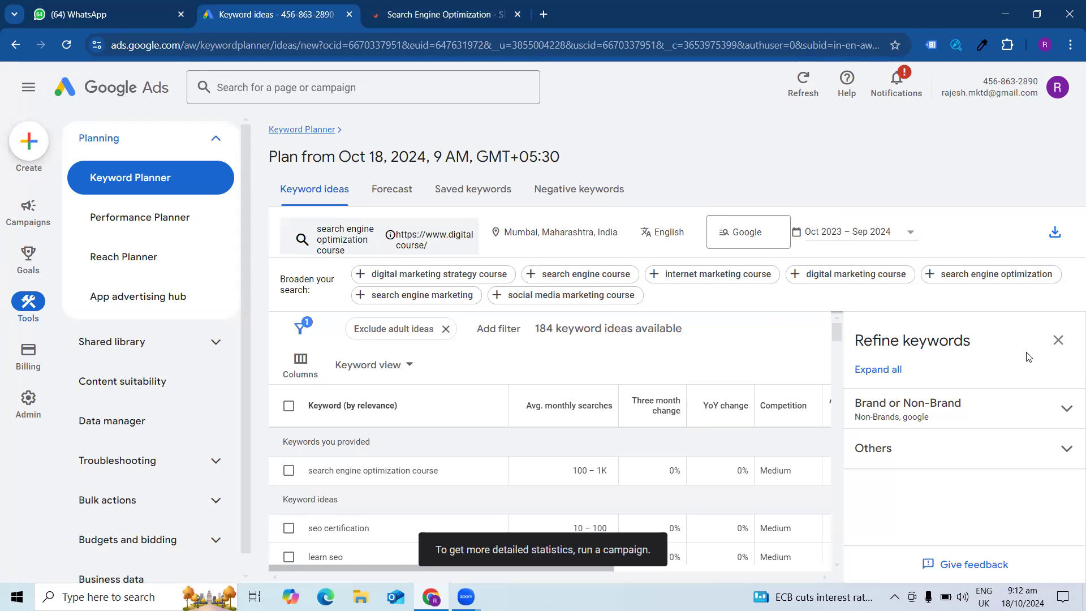
Hide the keyword refinement options and look through the keyword ideas list
{"action": "left_click", "coordinate": [1059, 340]}
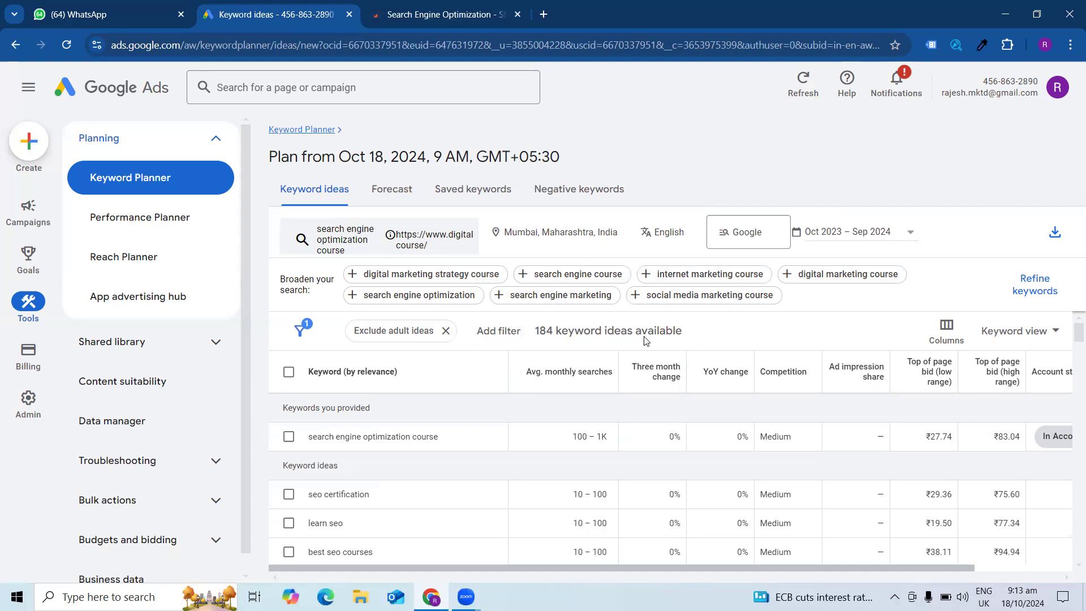
{"action": "scroll", "coordinate": [643, 339], "scroll_direction": "down", "scroll_amount": 2}
{"action": "scroll", "coordinate": [638, 340], "scroll_direction": "up", "scroll_amount": 2}
{"action": "scroll", "coordinate": [405, 433], "scroll_direction": "down", "scroll_amount": 10}
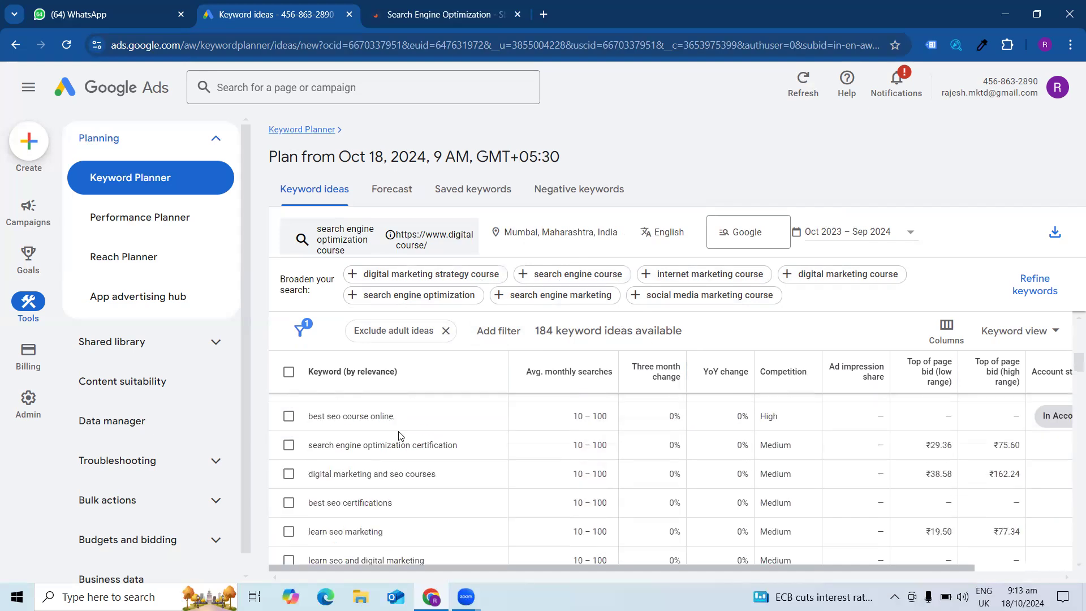
{"action": "scroll", "coordinate": [399, 435], "scroll_direction": "up", "scroll_amount": 10}
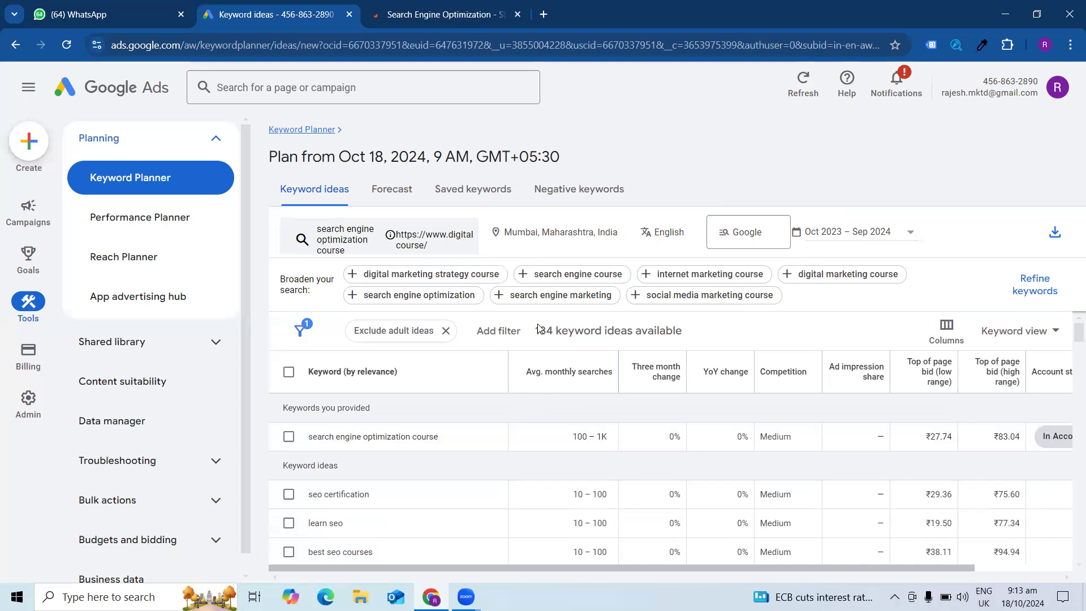
Sort the keyword ideas by average monthly searches, highest first
{"action": "left_click", "coordinate": [536, 364]}
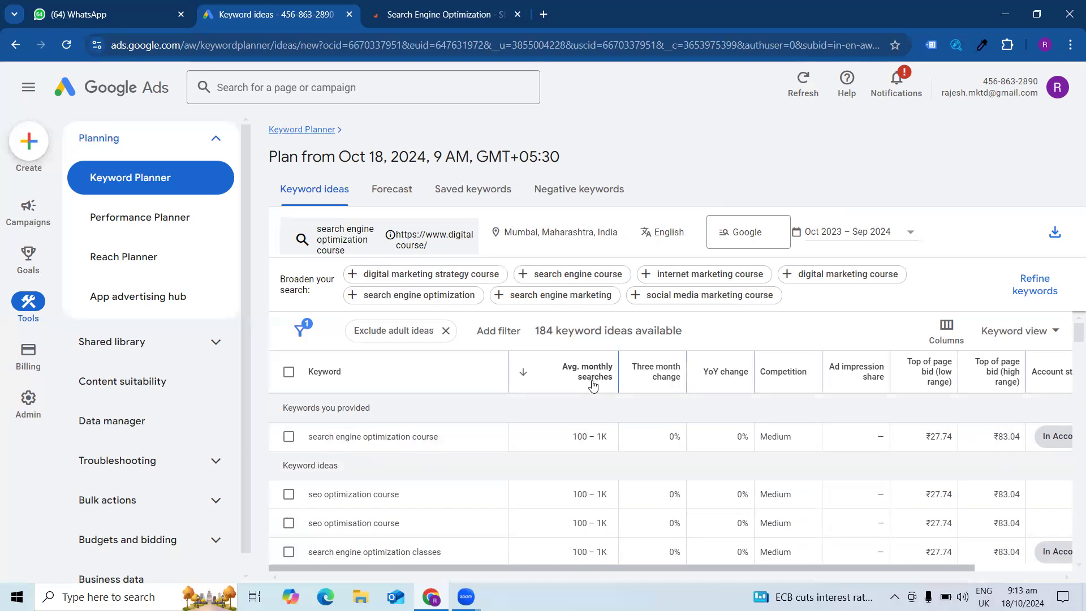
{"action": "mouse_move", "coordinate": [594, 376]}
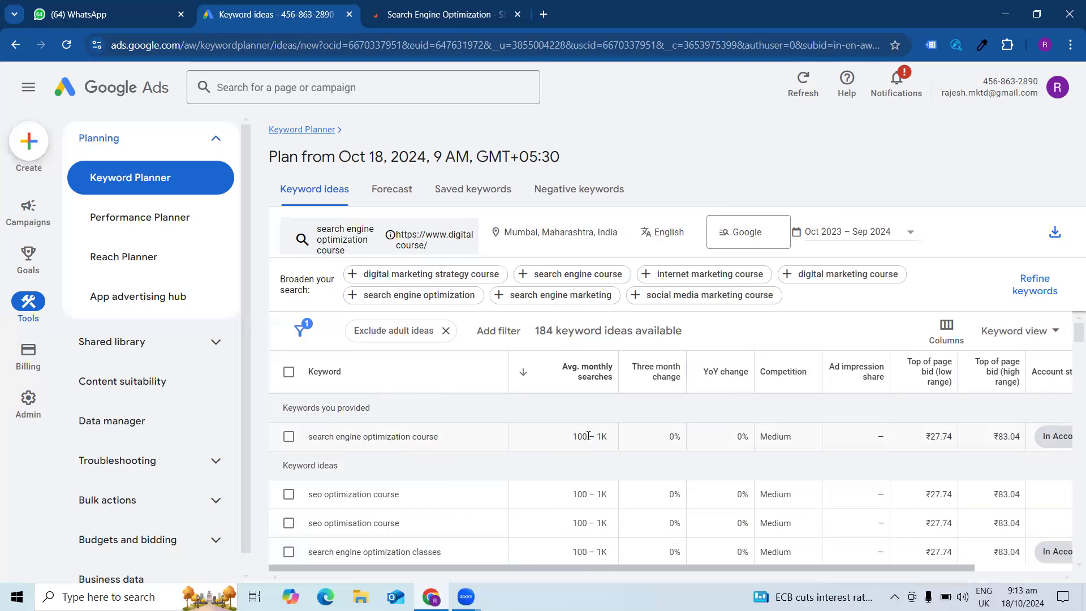
{"action": "left_click", "coordinate": [289, 437]}
{"action": "left_click", "coordinate": [290, 437]}
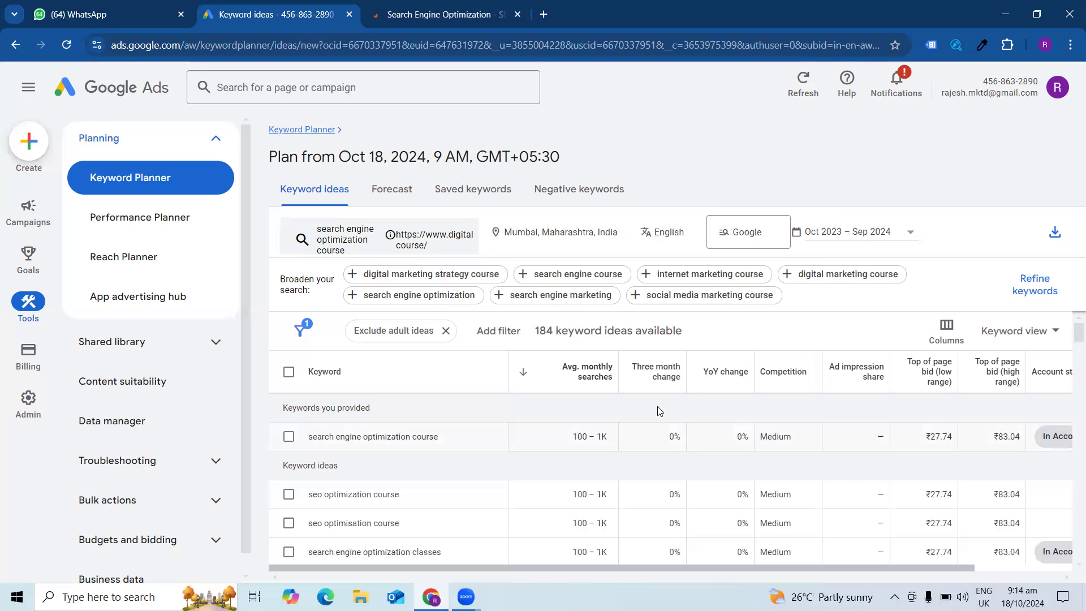
Examine the three month change, year-over-year change and competition of the sorted keyword ideas
{"action": "mouse_move", "coordinate": [679, 379]}
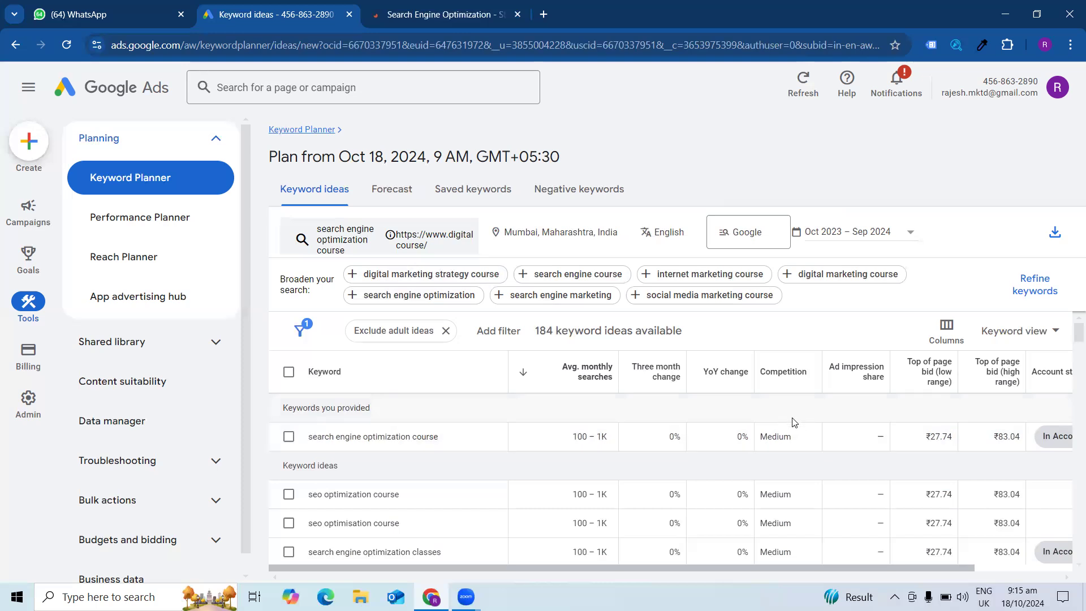
{"action": "scroll", "coordinate": [756, 436], "scroll_direction": "down", "scroll_amount": 1}
{"action": "scroll", "coordinate": [756, 436], "scroll_direction": "down", "scroll_amount": 2}
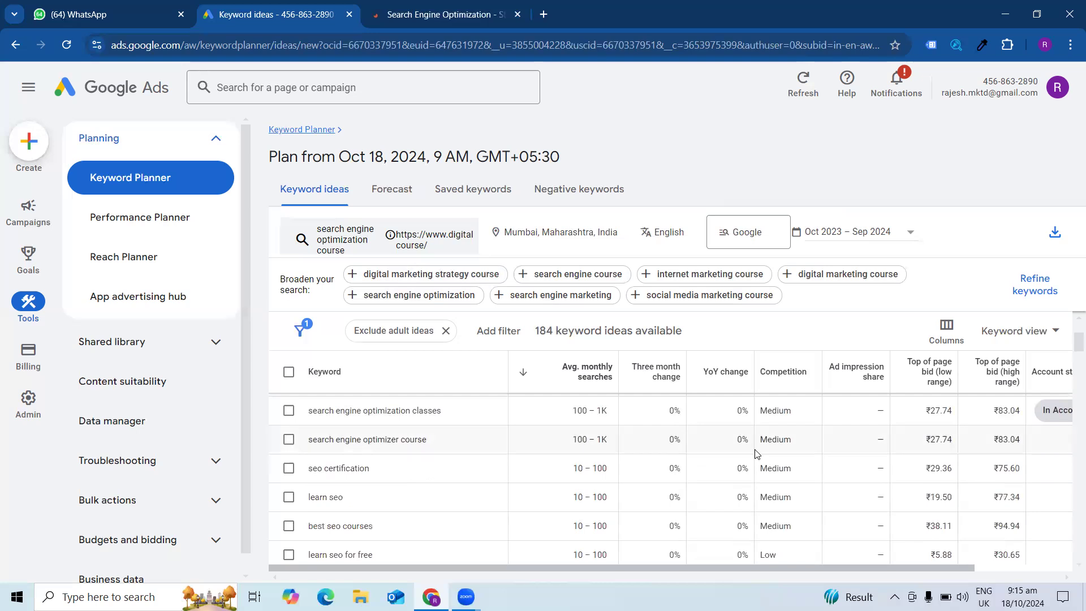
{"action": "scroll", "coordinate": [757, 456], "scroll_direction": "down", "scroll_amount": 5}
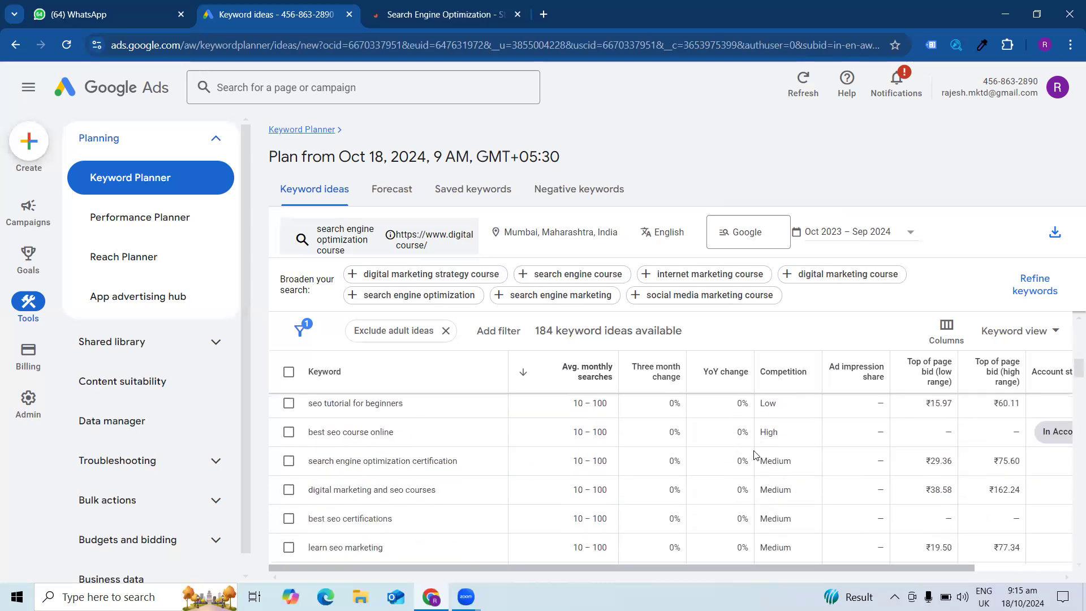
{"action": "scroll", "coordinate": [757, 456], "scroll_direction": "down", "scroll_amount": 1}
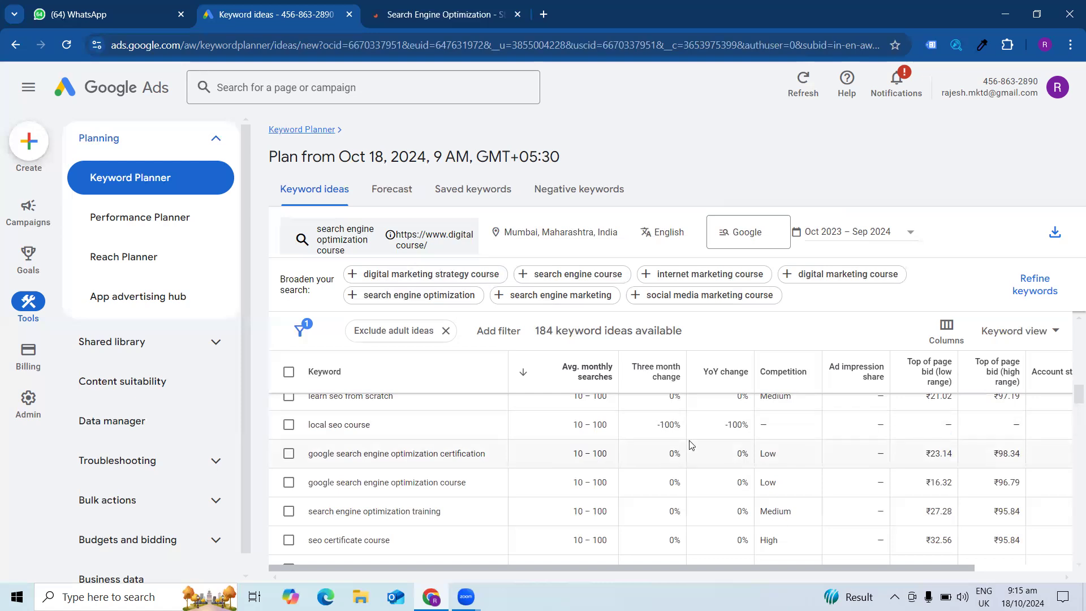
{"action": "scroll", "coordinate": [693, 444], "scroll_direction": "down", "scroll_amount": 5}
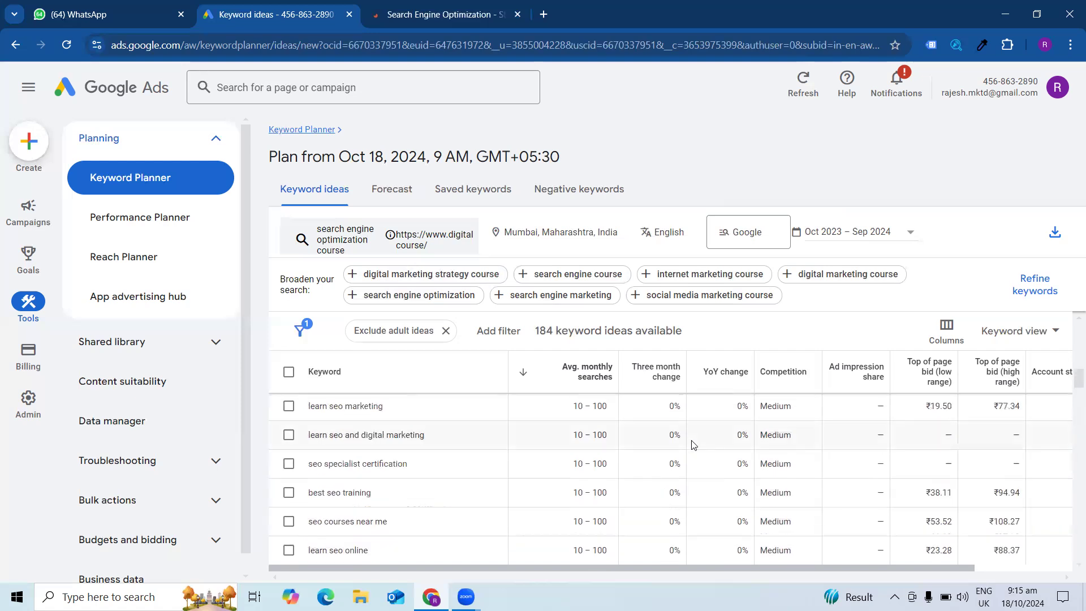
{"action": "scroll", "coordinate": [693, 444], "scroll_direction": "up", "scroll_amount": 10}
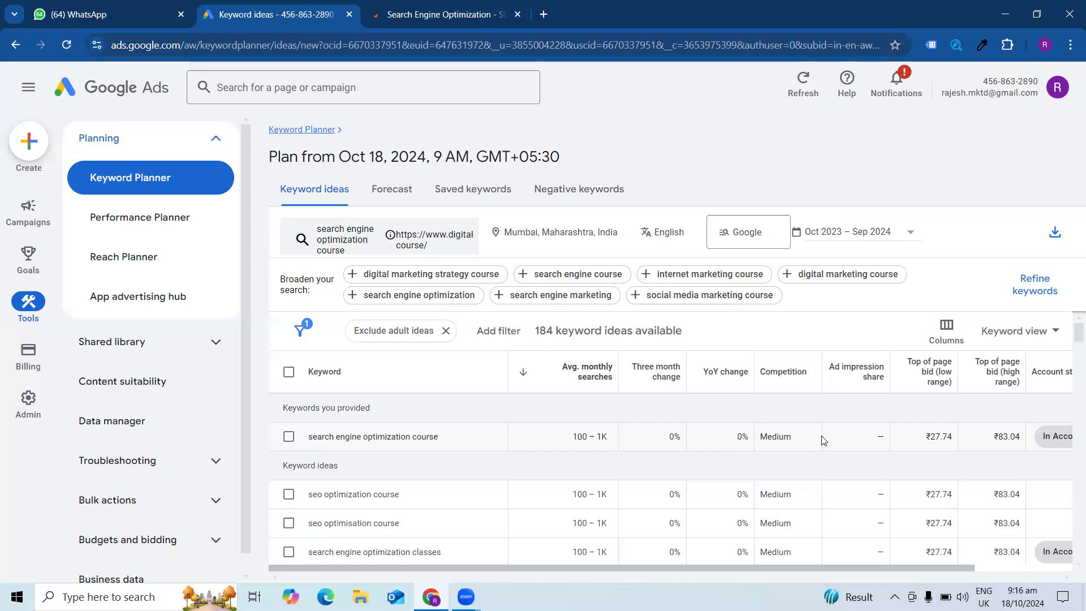
{"action": "scroll", "coordinate": [775, 433], "scroll_direction": "down", "scroll_amount": 1}
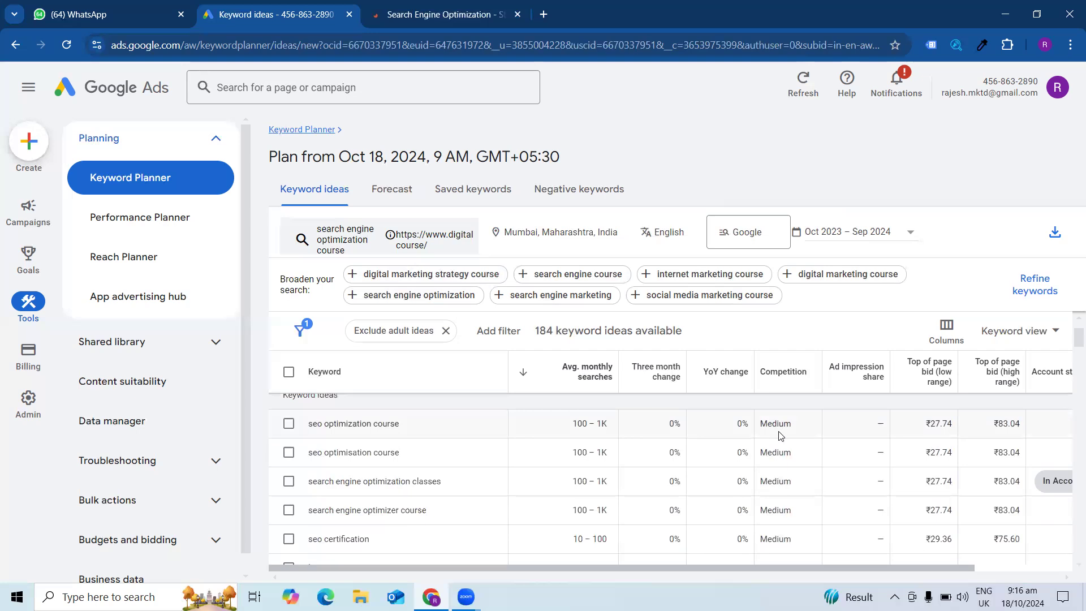
{"action": "scroll", "coordinate": [413, 469], "scroll_direction": "up", "scroll_amount": 1}
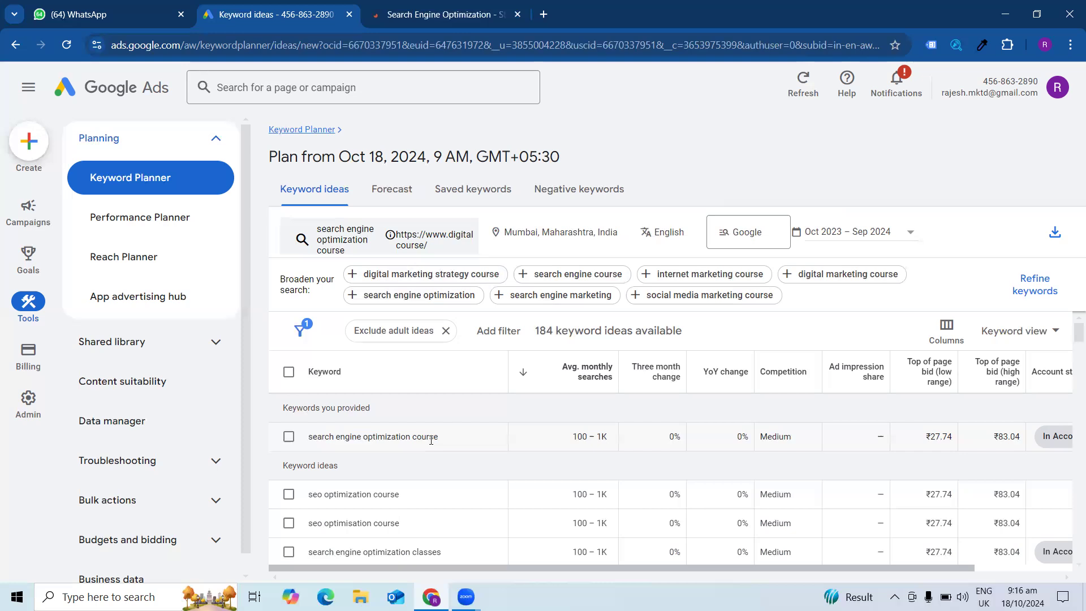
{"action": "scroll", "coordinate": [452, 447], "scroll_direction": "down", "scroll_amount": 1}
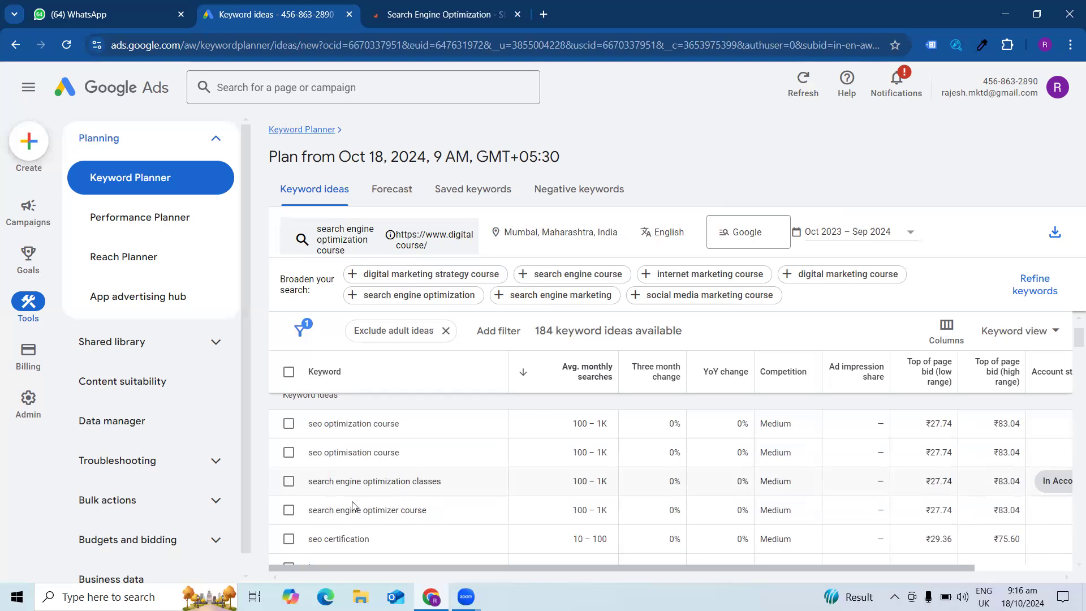
Examine the low and high range top of page bids for the keyword search engine optimization course
{"action": "left_click", "coordinate": [288, 482]}
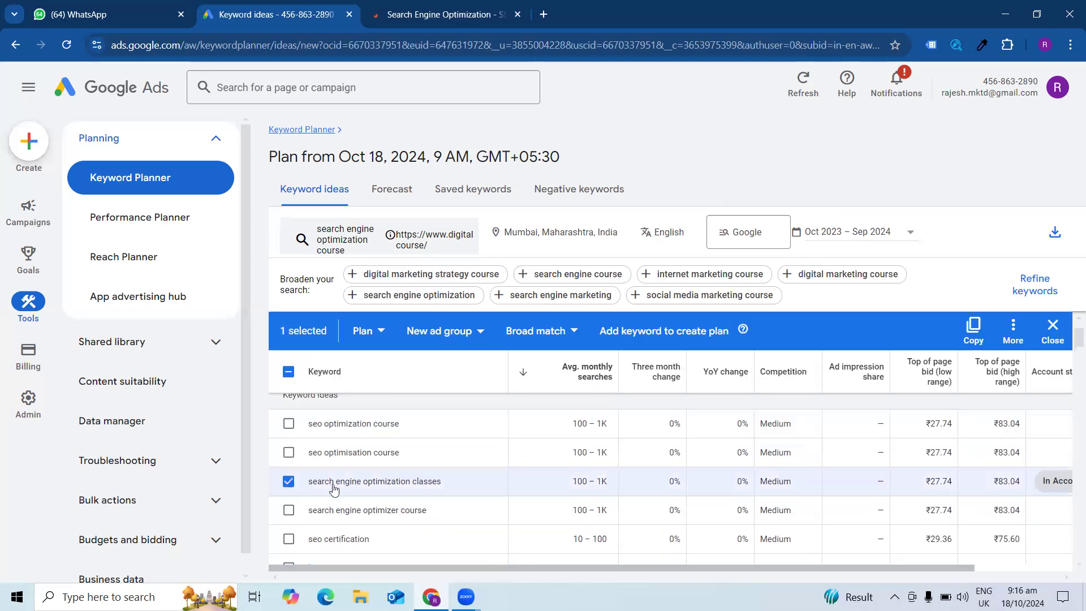
{"action": "left_click", "coordinate": [288, 481]}
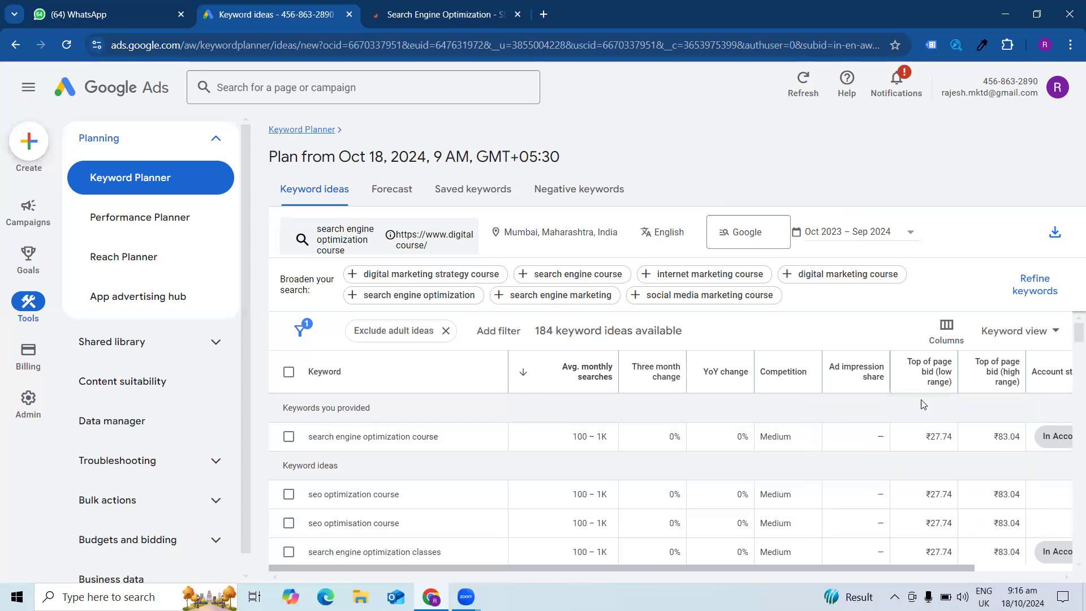
{"action": "mouse_move", "coordinate": [940, 380]}
{"action": "double_click", "coordinate": [944, 436]}
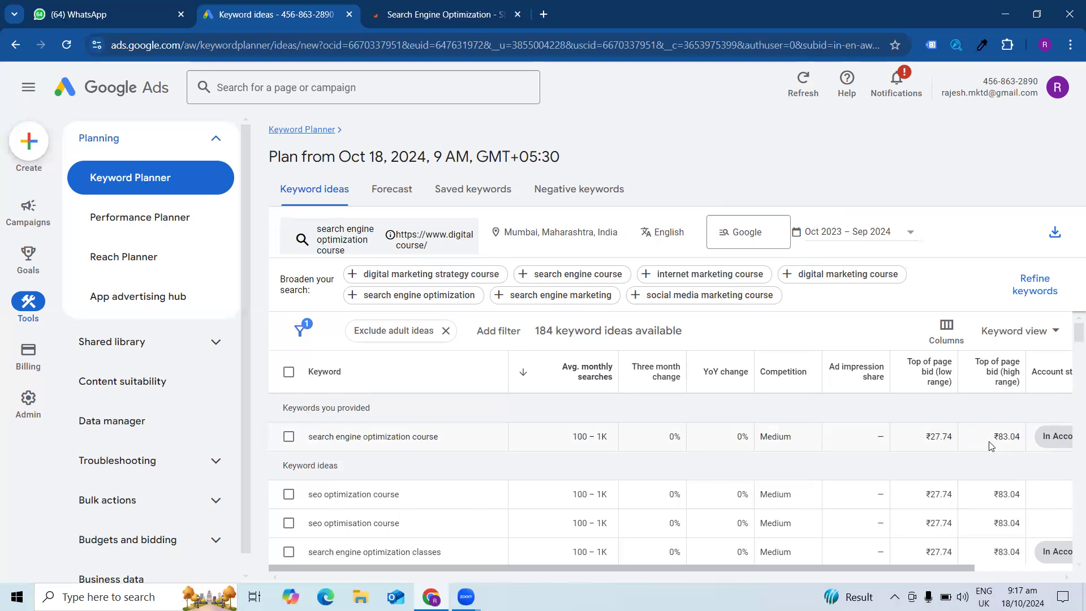
{"action": "left_click_drag", "start_coordinate": [994, 437], "coordinate": [1021, 440]}
Select the keywords search engine optimization course, search engine optimizer course and search engine optimization classes
{"action": "scroll", "coordinate": [963, 388], "scroll_direction": "down", "scroll_amount": 2}
{"action": "scroll", "coordinate": [963, 389], "scroll_direction": "up", "scroll_amount": 2}
{"action": "left_click", "coordinate": [289, 436]}
{"action": "scroll", "coordinate": [468, 456], "scroll_direction": "down", "scroll_amount": 2}
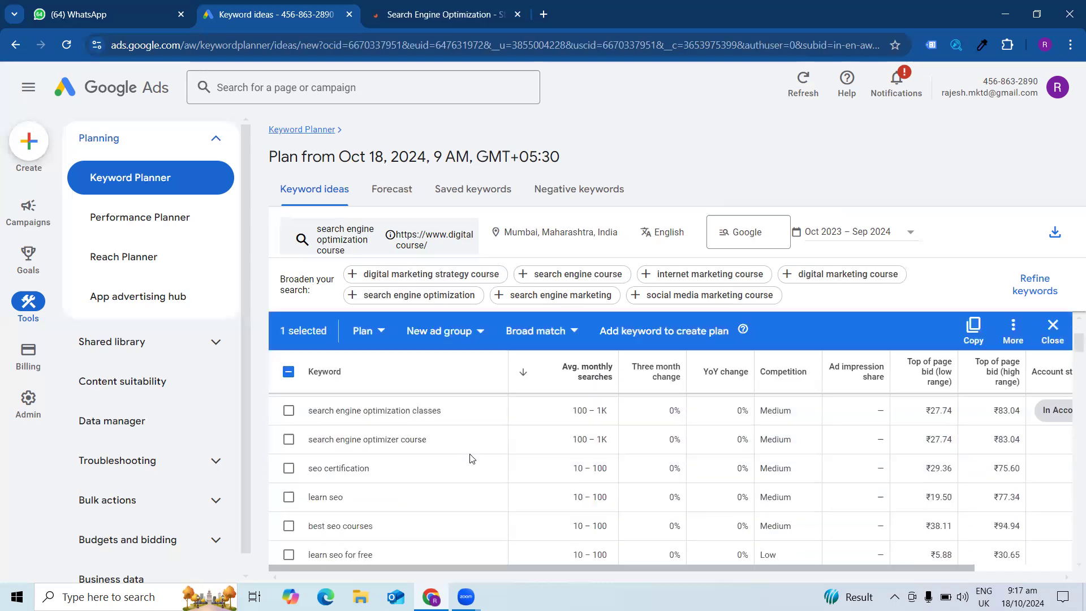
{"action": "left_click", "coordinate": [289, 440]}
{"action": "left_click", "coordinate": [288, 410]}
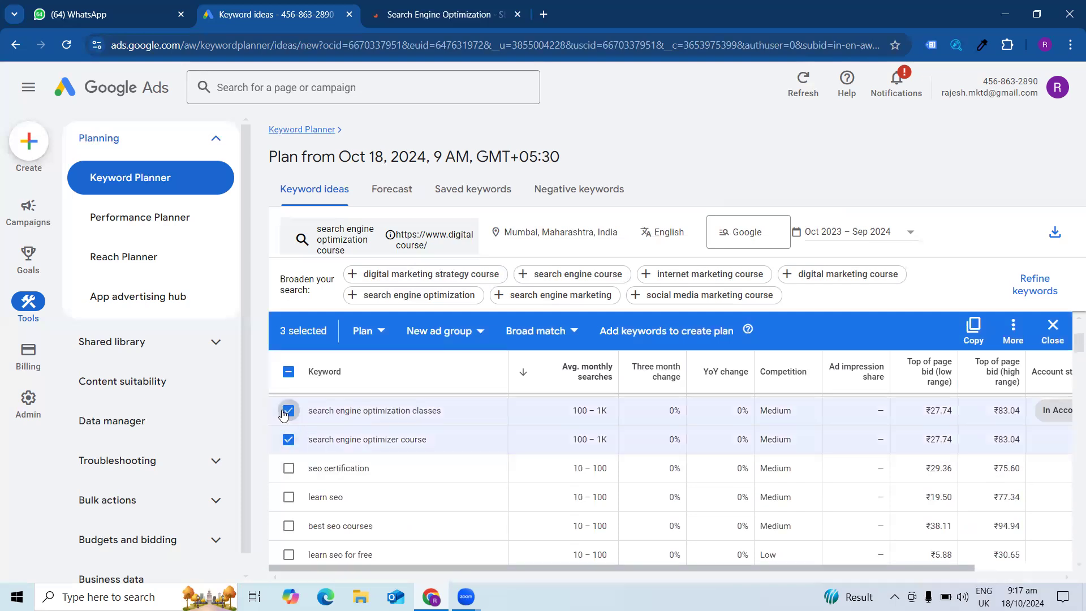
Add seo course for beginners and learn seo optimization to the keyword selection
{"action": "scroll", "coordinate": [388, 466], "scroll_direction": "down", "scroll_amount": 1}
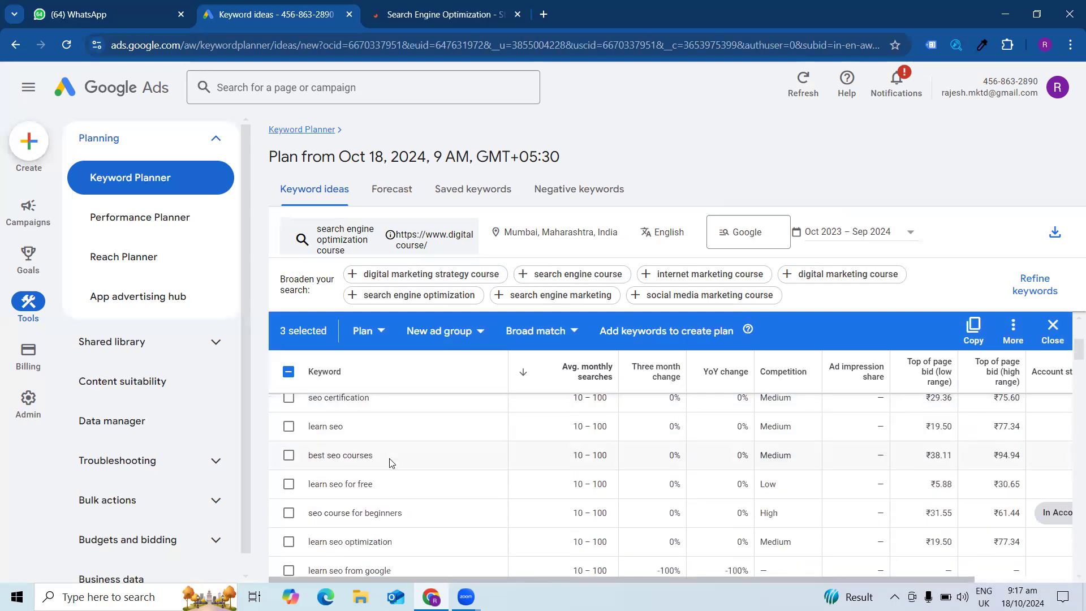
{"action": "left_click", "coordinate": [288, 513]}
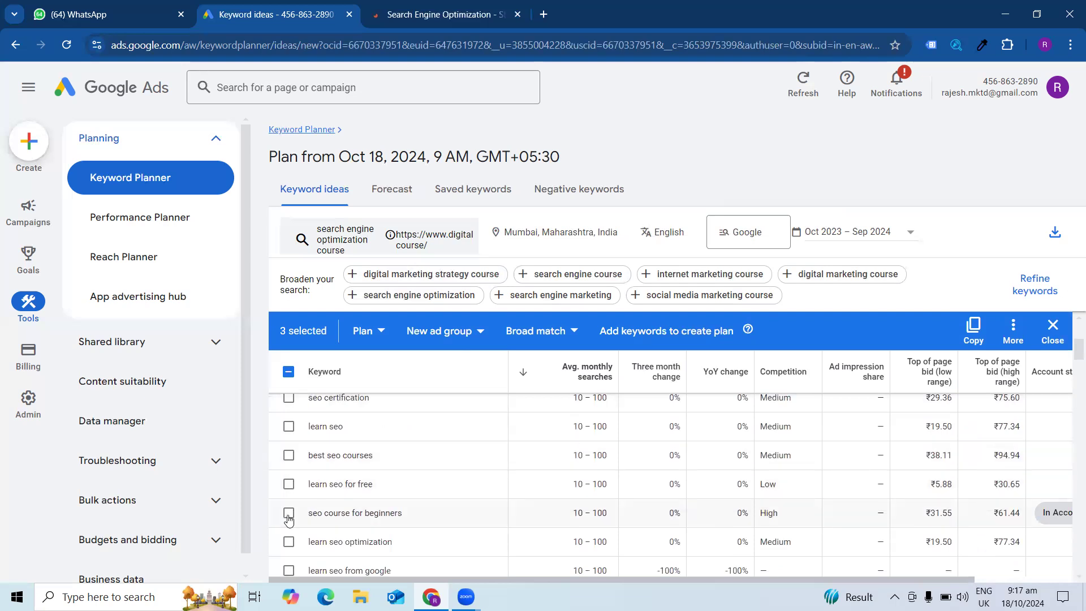
{"action": "scroll", "coordinate": [374, 485], "scroll_direction": "down", "scroll_amount": 3}
{"action": "scroll", "coordinate": [374, 485], "scroll_direction": "up", "scroll_amount": 1}
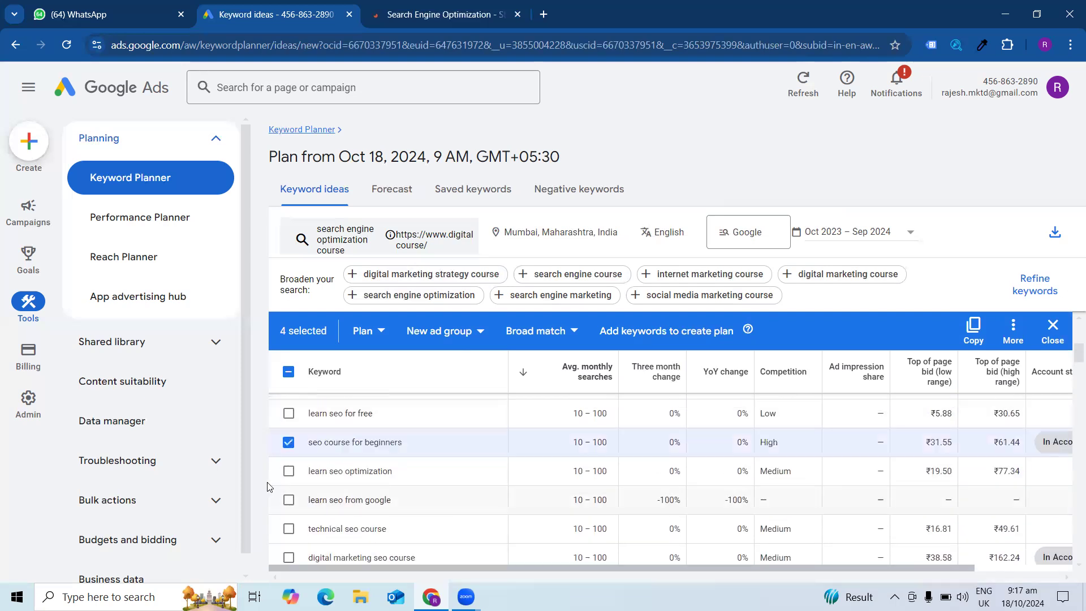
{"action": "left_click", "coordinate": [294, 478]}
Look further through the keyword ideas and add search engine optimization training to the selection
{"action": "scroll", "coordinate": [377, 484], "scroll_direction": "down", "scroll_amount": 3}
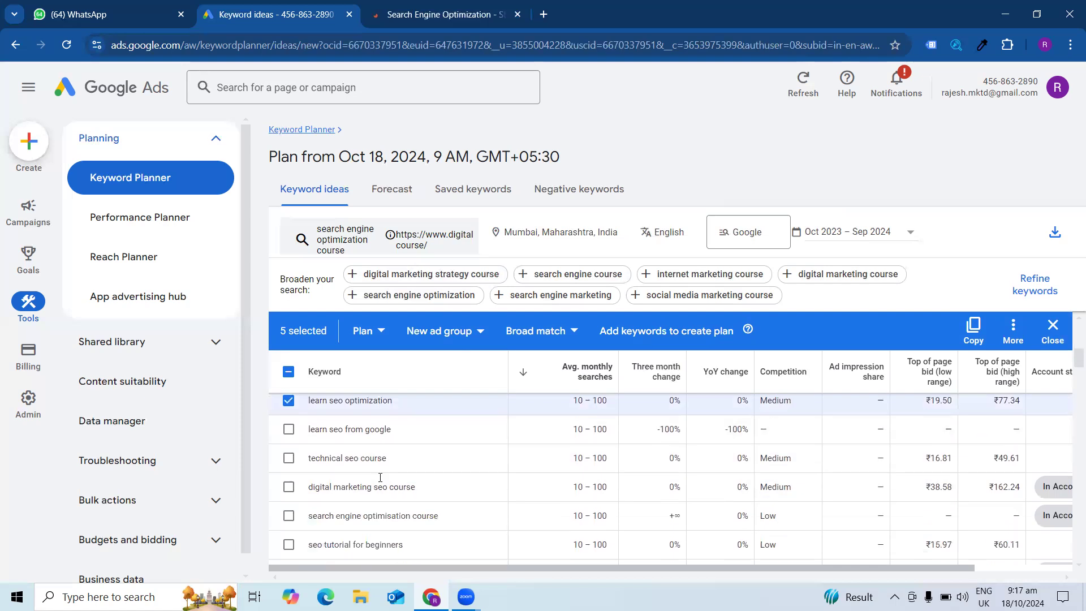
{"action": "scroll", "coordinate": [362, 529], "scroll_direction": "down", "scroll_amount": 1}
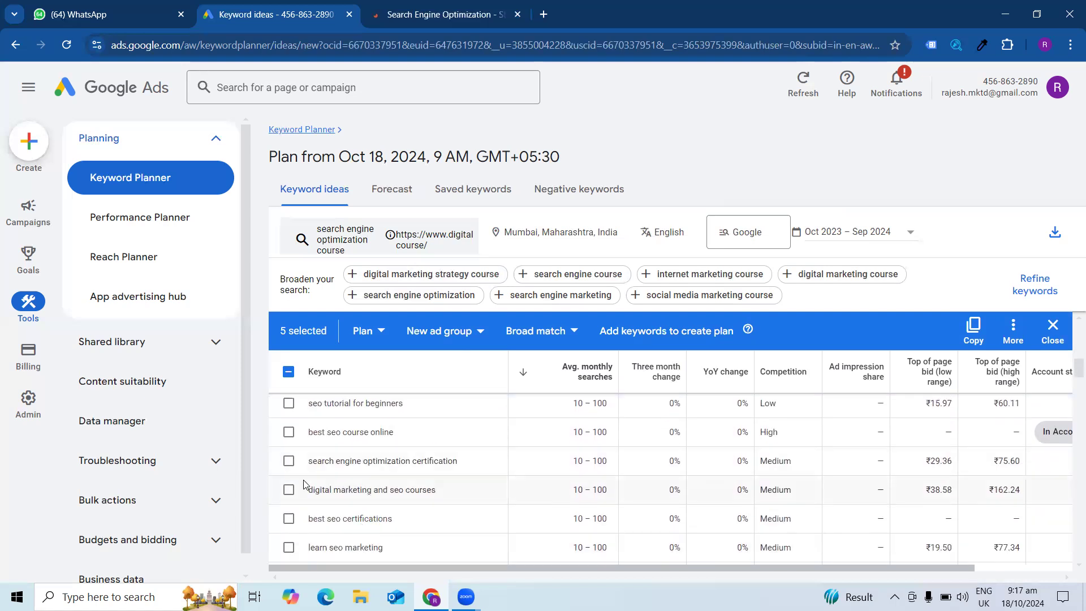
{"action": "scroll", "coordinate": [322, 512], "scroll_direction": "down", "scroll_amount": 1}
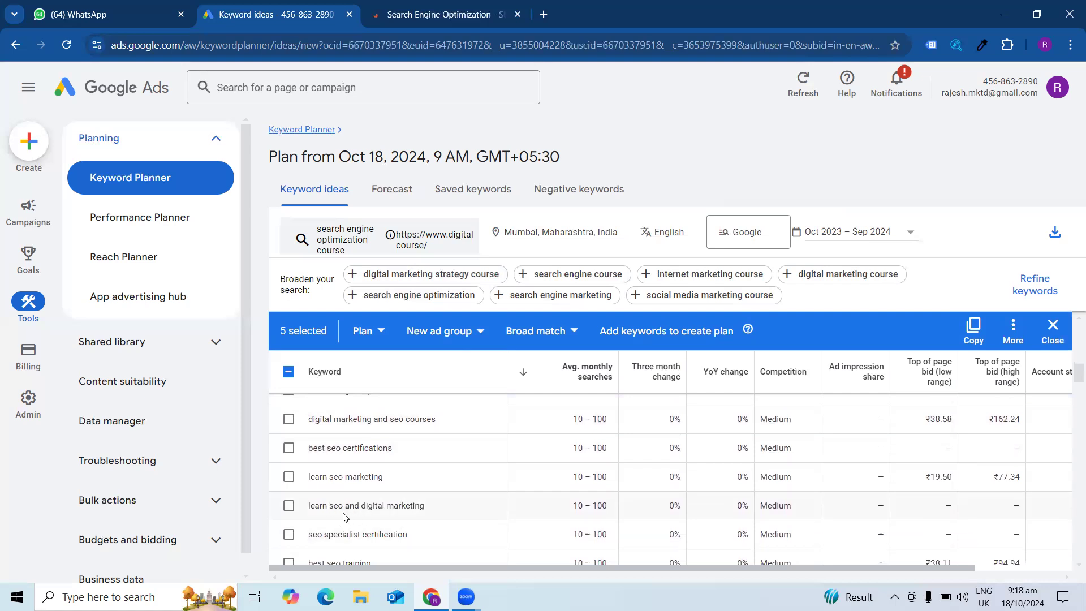
{"action": "scroll", "coordinate": [368, 511], "scroll_direction": "down", "scroll_amount": 1}
{"action": "scroll", "coordinate": [371, 512], "scroll_direction": "down", "scroll_amount": 1}
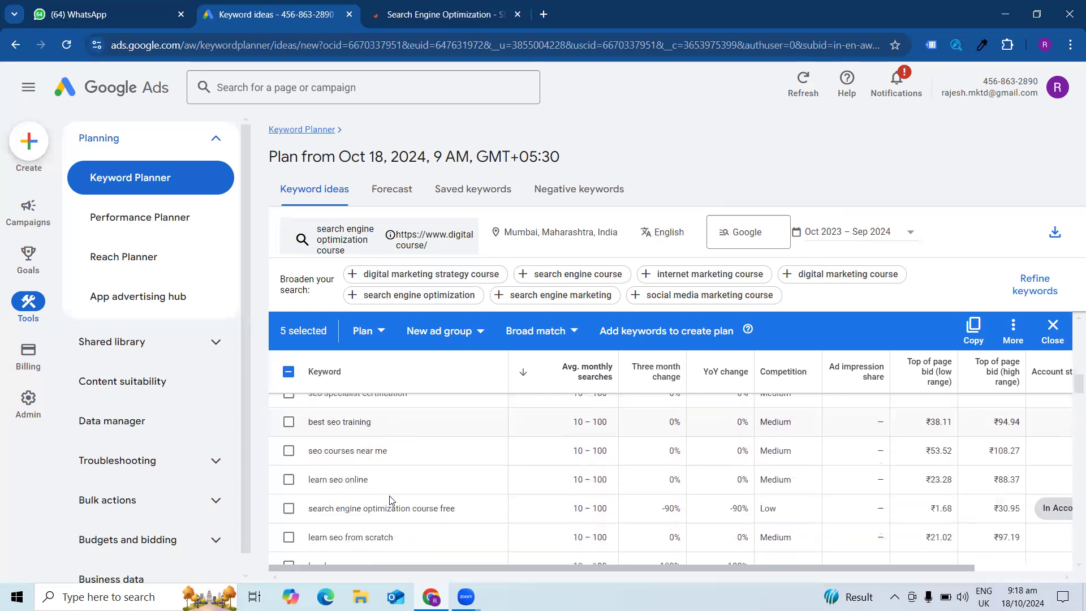
{"action": "scroll", "coordinate": [322, 512], "scroll_direction": "down", "scroll_amount": 2}
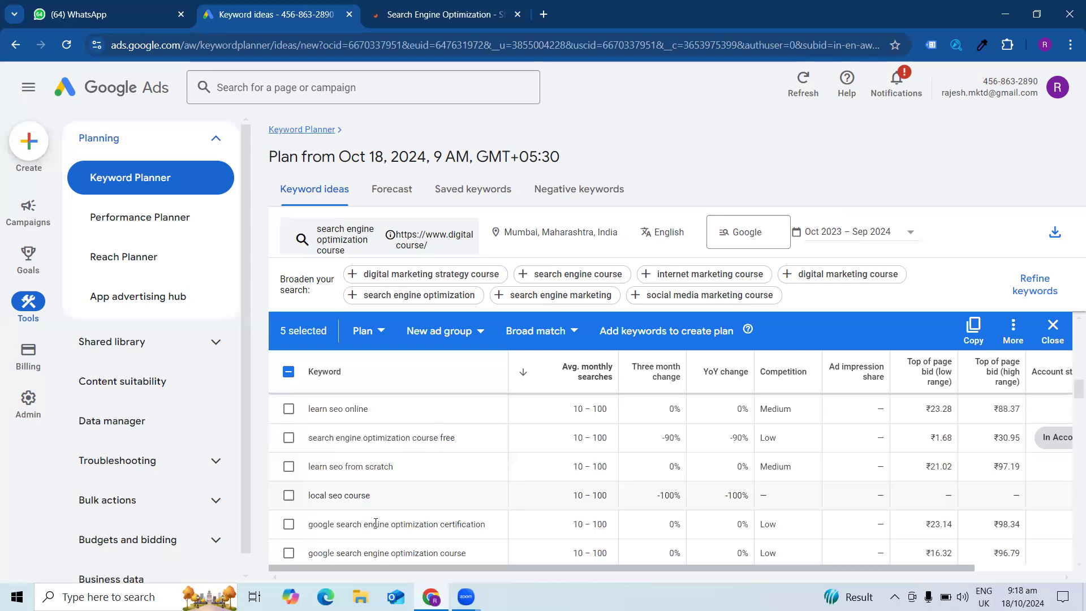
{"action": "left_click", "coordinate": [288, 511]}
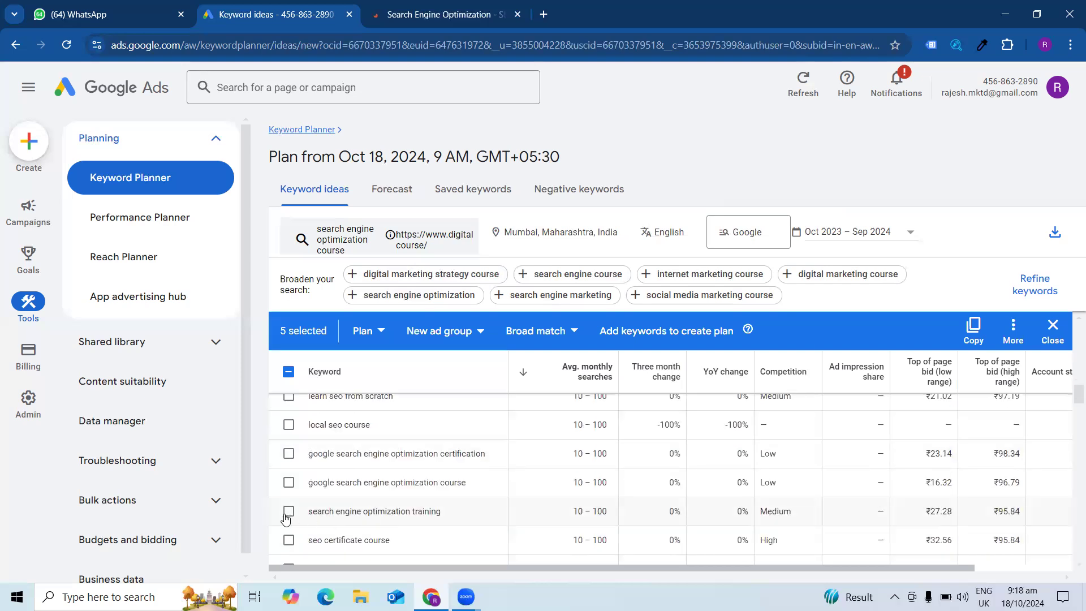
Add seo course with certificate and best seo training courses to the keyword selection
{"action": "scroll", "coordinate": [365, 510], "scroll_direction": "down", "scroll_amount": 1}
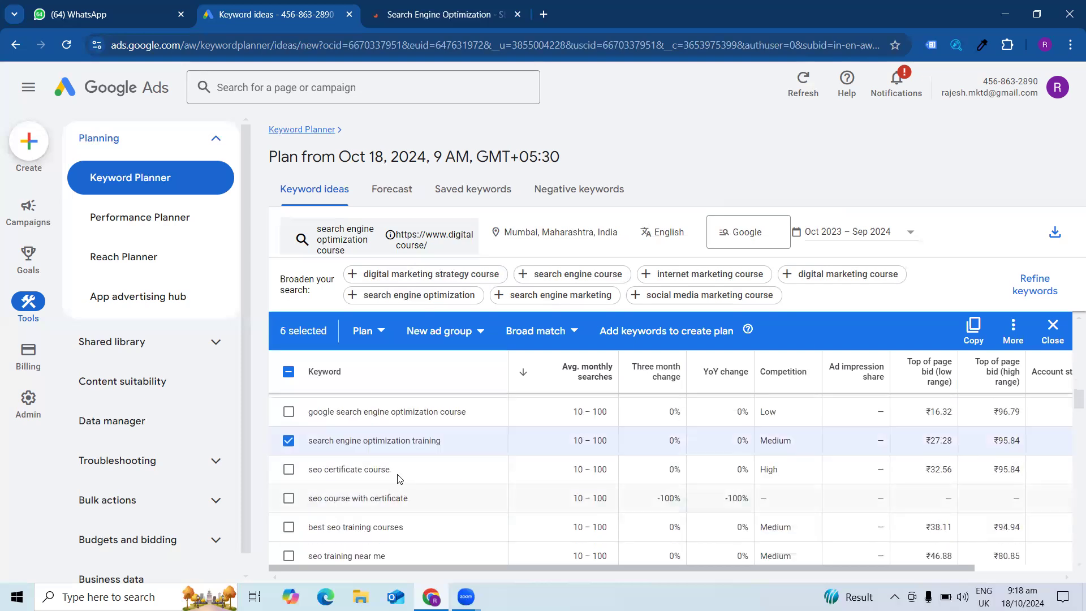
{"action": "left_click", "coordinate": [290, 502]}
{"action": "scroll", "coordinate": [371, 508], "scroll_direction": "down", "scroll_amount": 3}
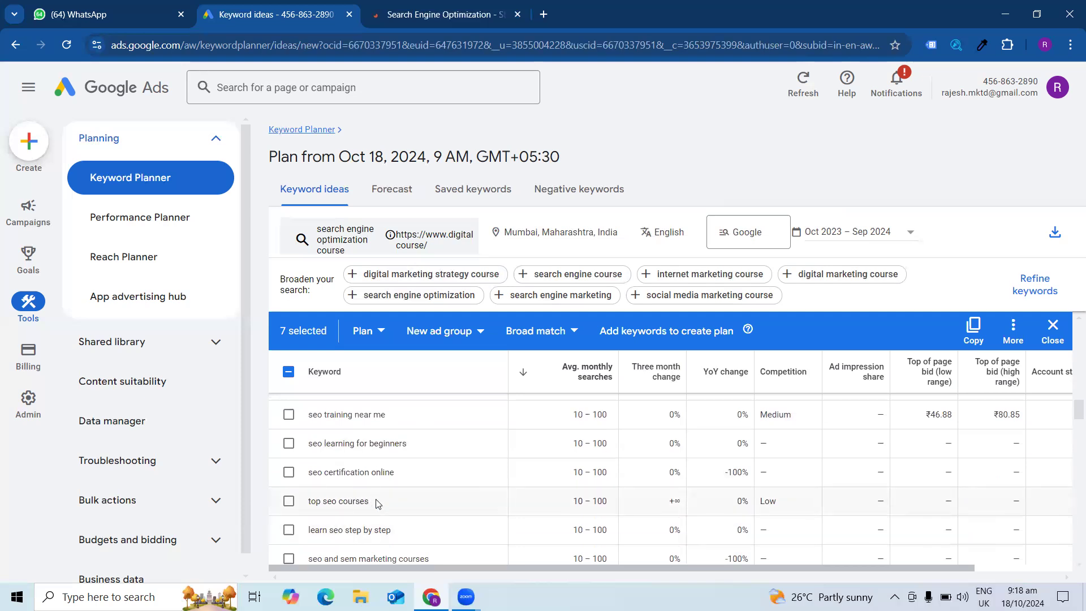
{"action": "scroll", "coordinate": [378, 505], "scroll_direction": "up", "scroll_amount": 3}
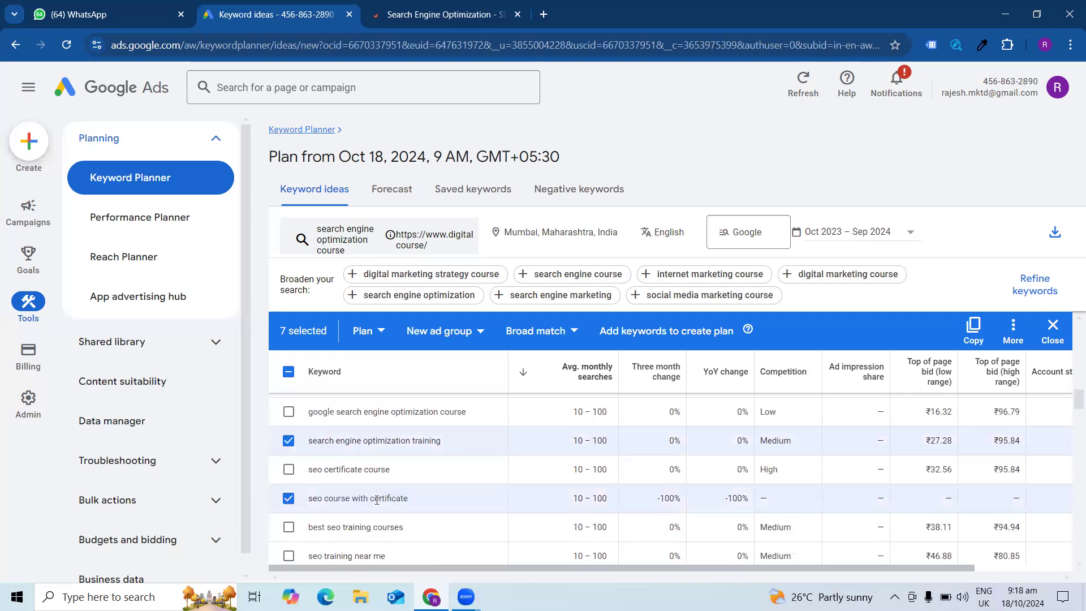
{"action": "left_click", "coordinate": [288, 527]}
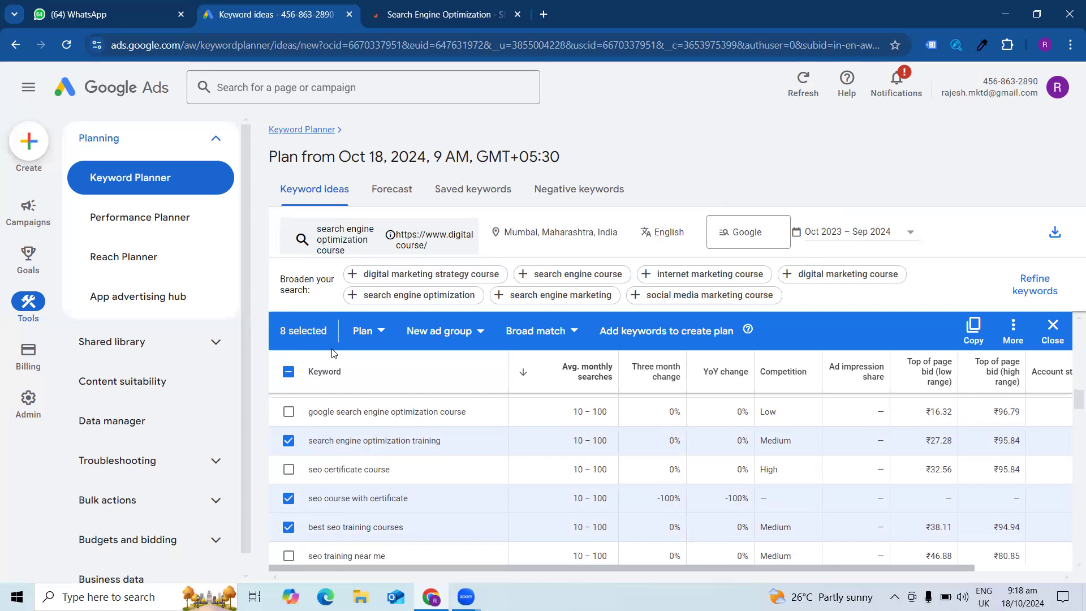
Review the plan or existing campaign choices and the new ad group form for the selected keywords, leaving both without changes
{"action": "left_click", "coordinate": [370, 337]}
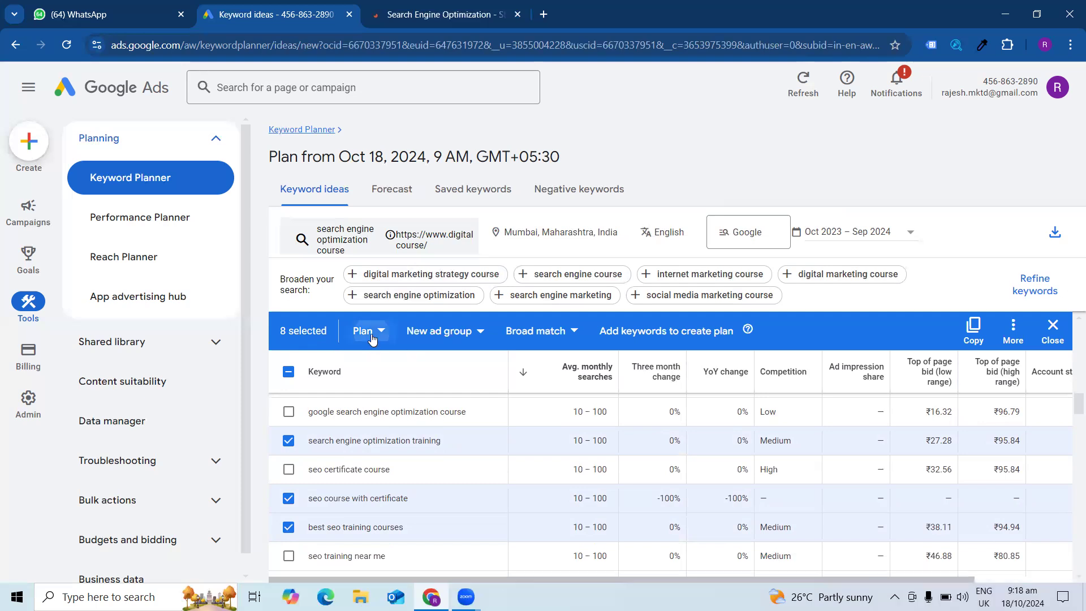
{"action": "left_click", "coordinate": [373, 338]}
{"action": "left_click", "coordinate": [374, 340]}
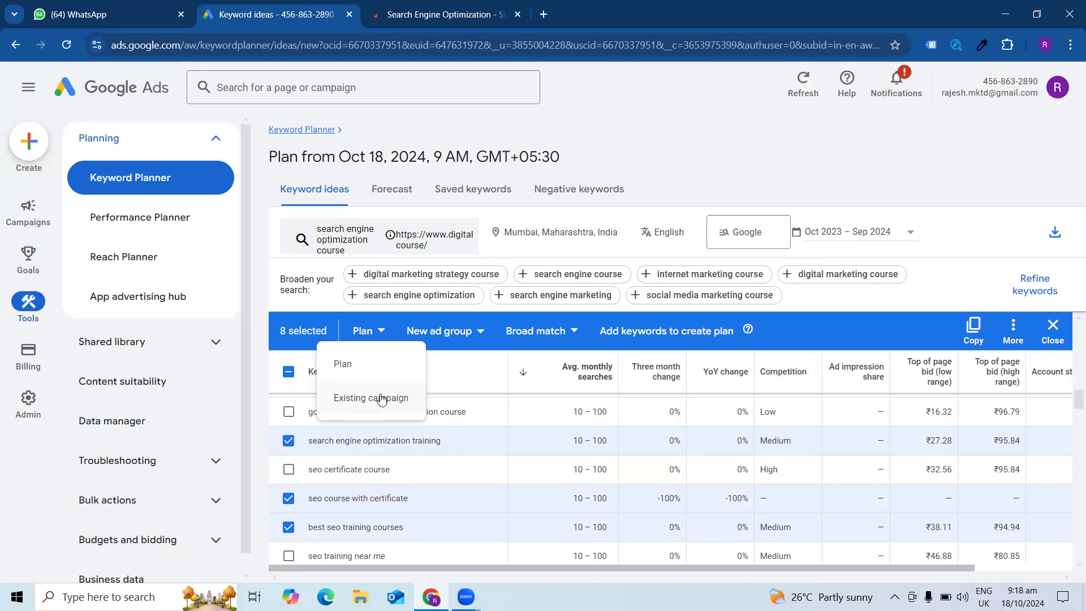
{"action": "left_click", "coordinate": [456, 333]}
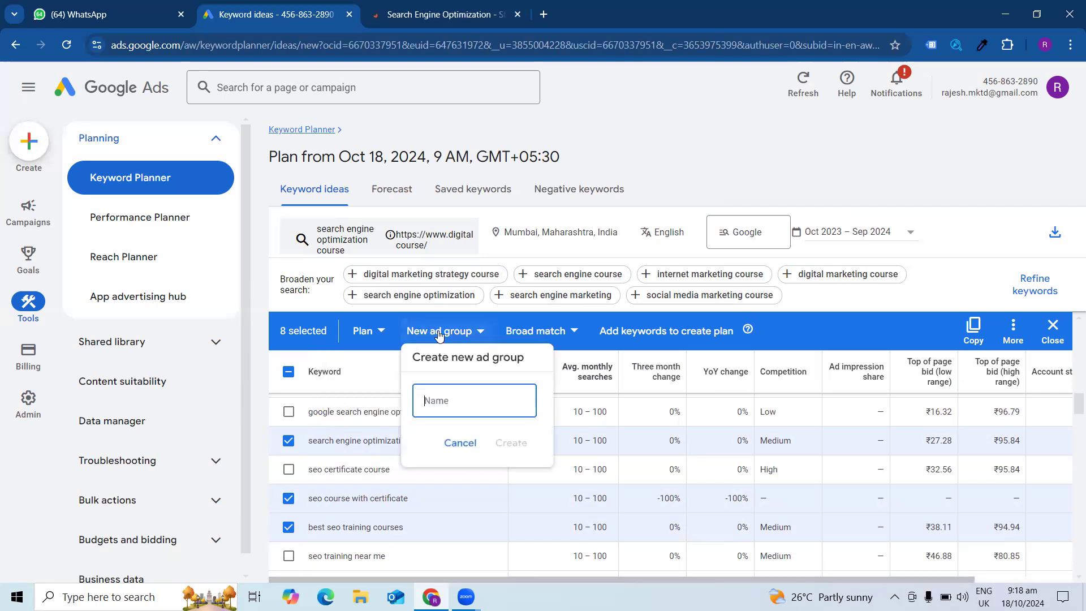
{"action": "left_click", "coordinate": [379, 332]}
{"action": "left_click", "coordinate": [378, 331]}
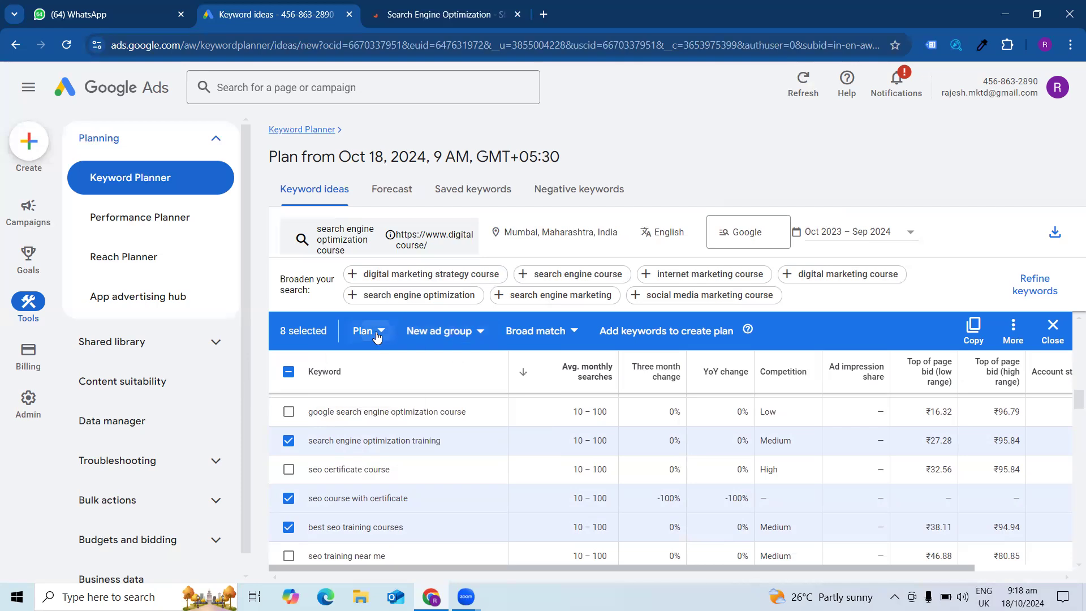
{"action": "left_click", "coordinate": [377, 333]}
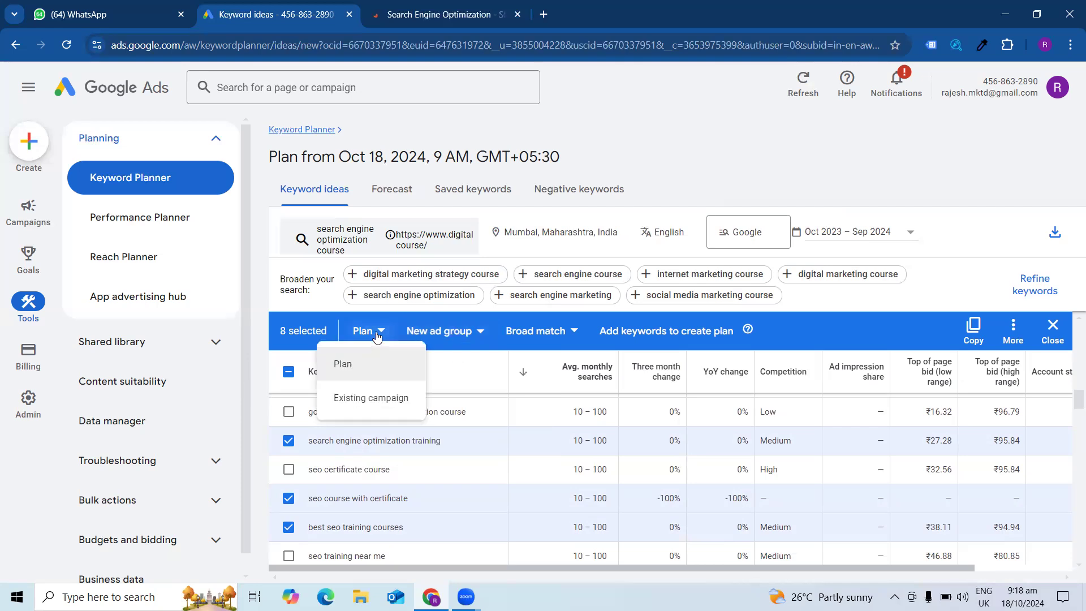
{"action": "left_click", "coordinate": [451, 342]}
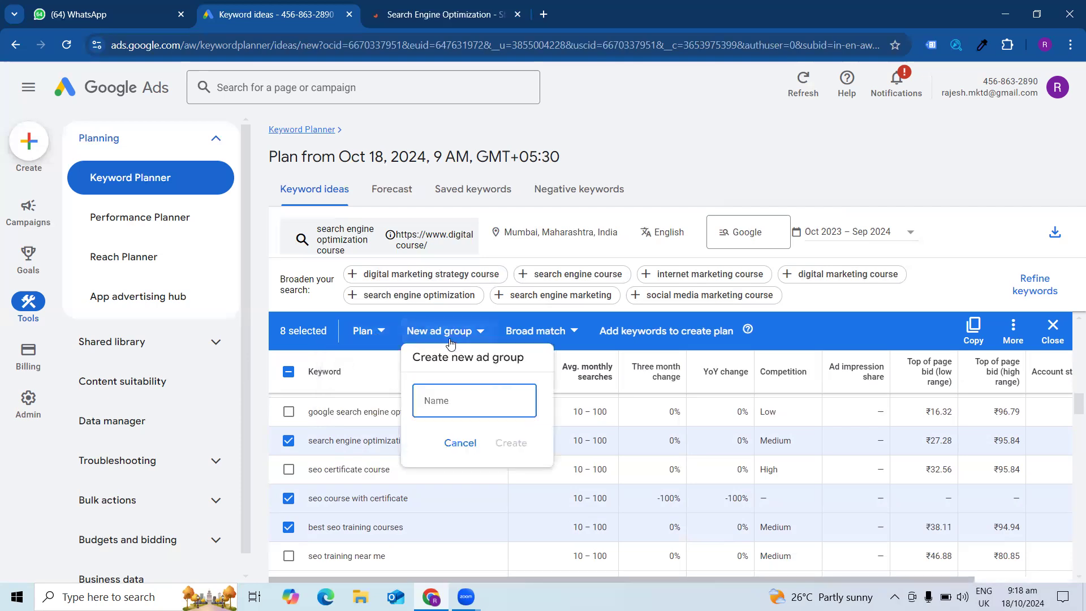
{"action": "left_click", "coordinate": [451, 341]}
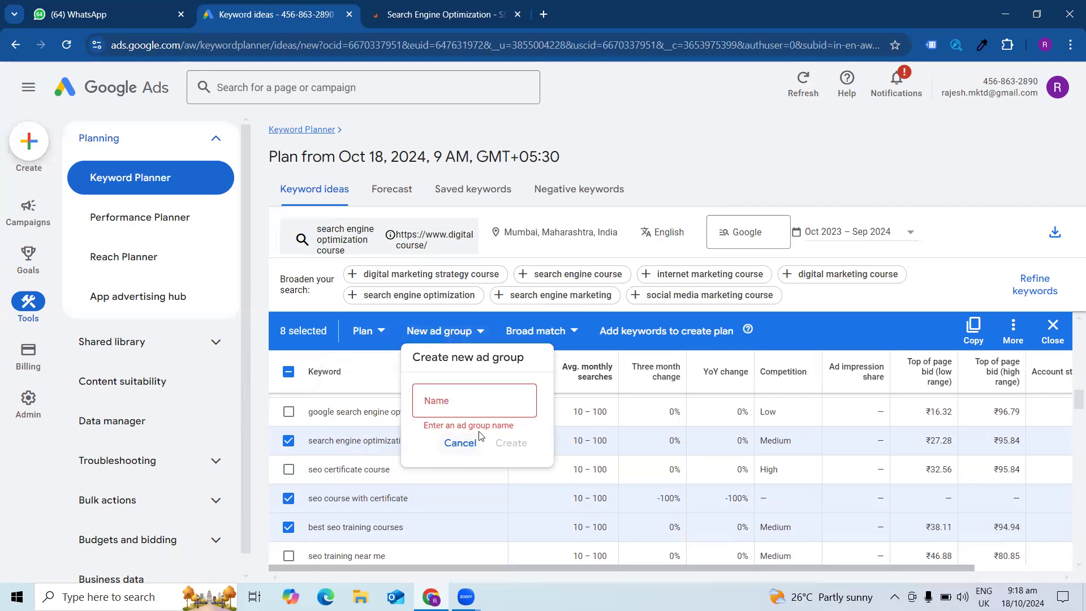
{"action": "left_click", "coordinate": [460, 442]}
Set the selected keywords' match type to Phrase match and add them to the plan
{"action": "left_click", "coordinate": [543, 334]}
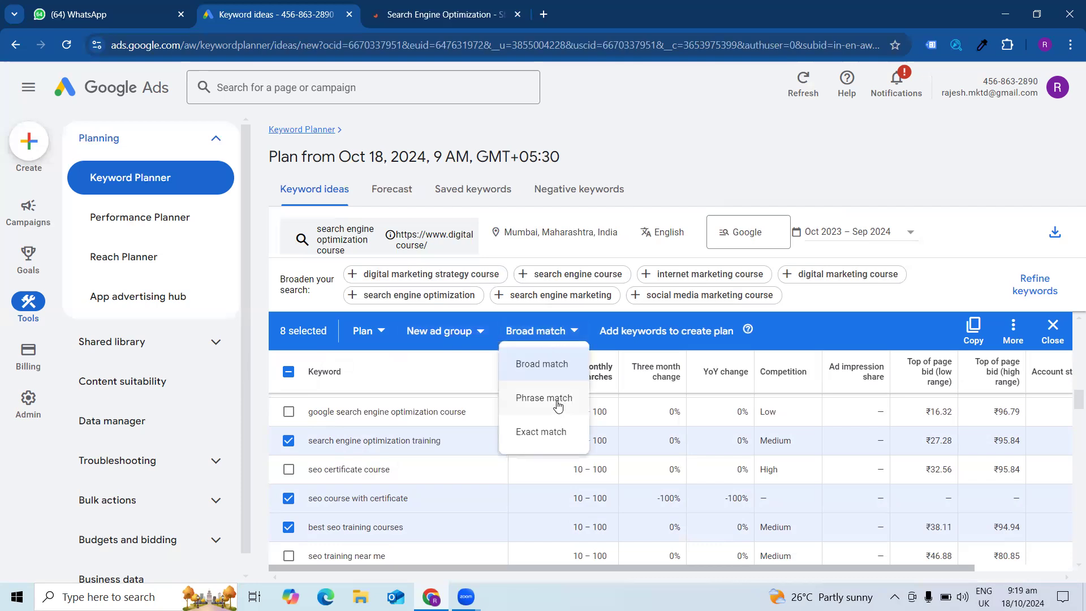
{"action": "left_click", "coordinate": [559, 401]}
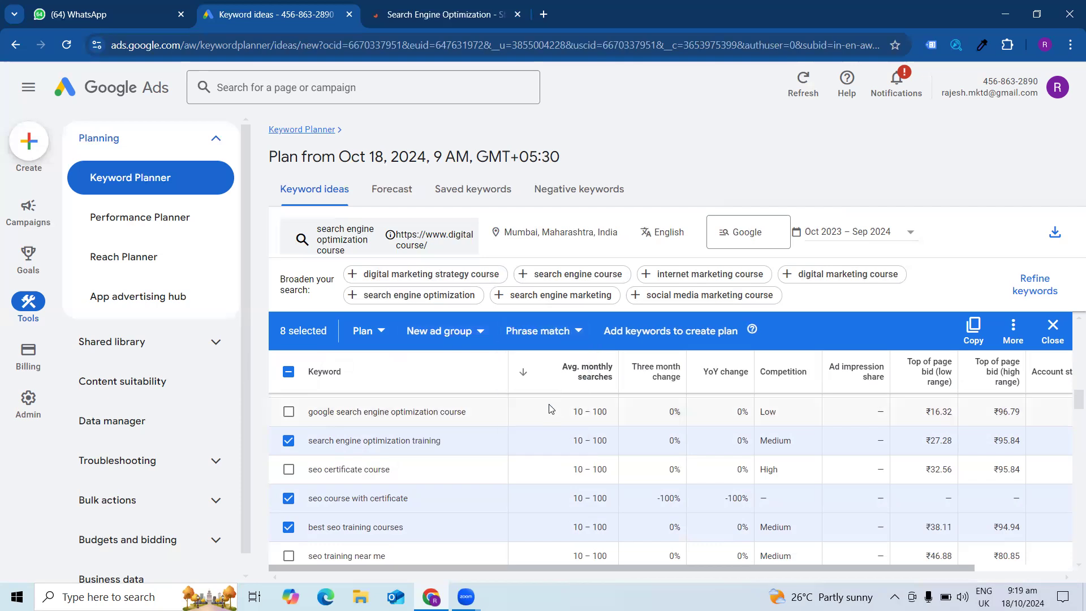
{"action": "left_click", "coordinate": [672, 333]}
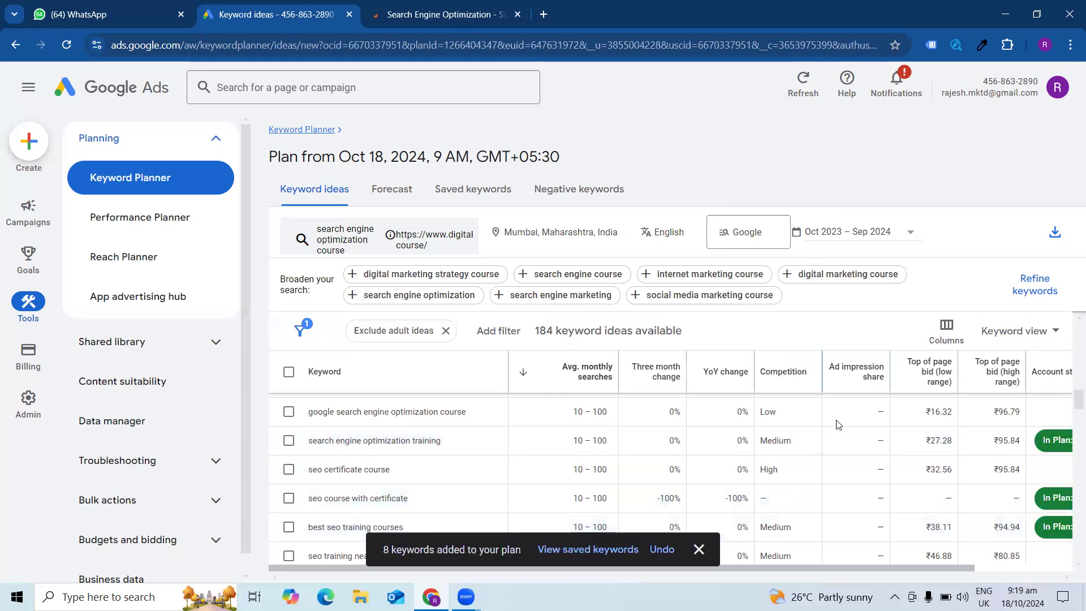
Open the plan's saved keywords and look through the list
{"action": "left_click", "coordinate": [478, 190]}
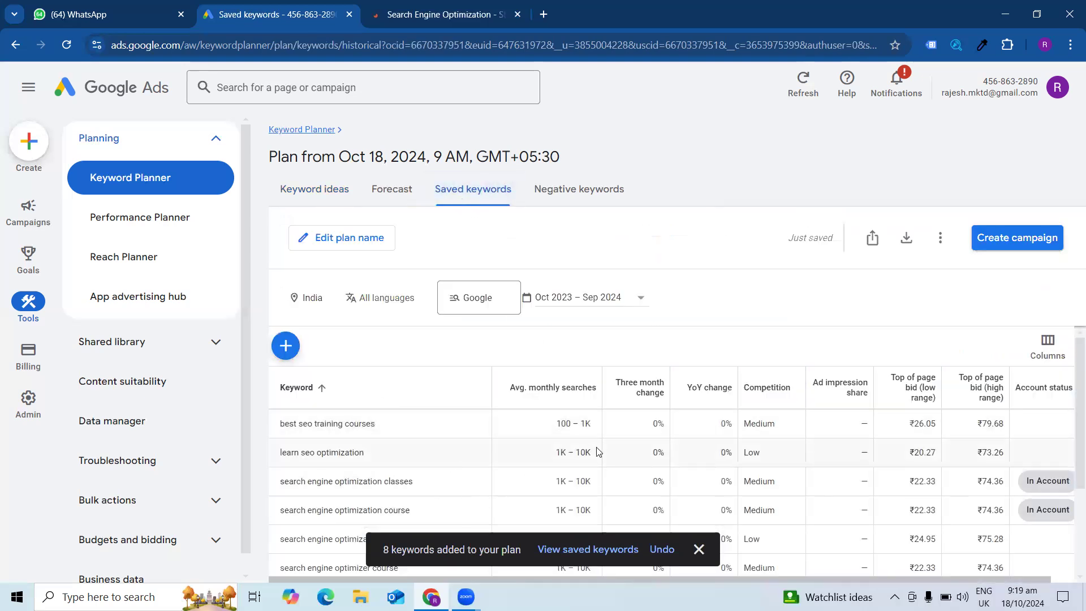
{"action": "scroll", "coordinate": [599, 451], "scroll_direction": "down", "scroll_amount": 3}
{"action": "scroll", "coordinate": [598, 451], "scroll_direction": "up", "scroll_amount": 3}
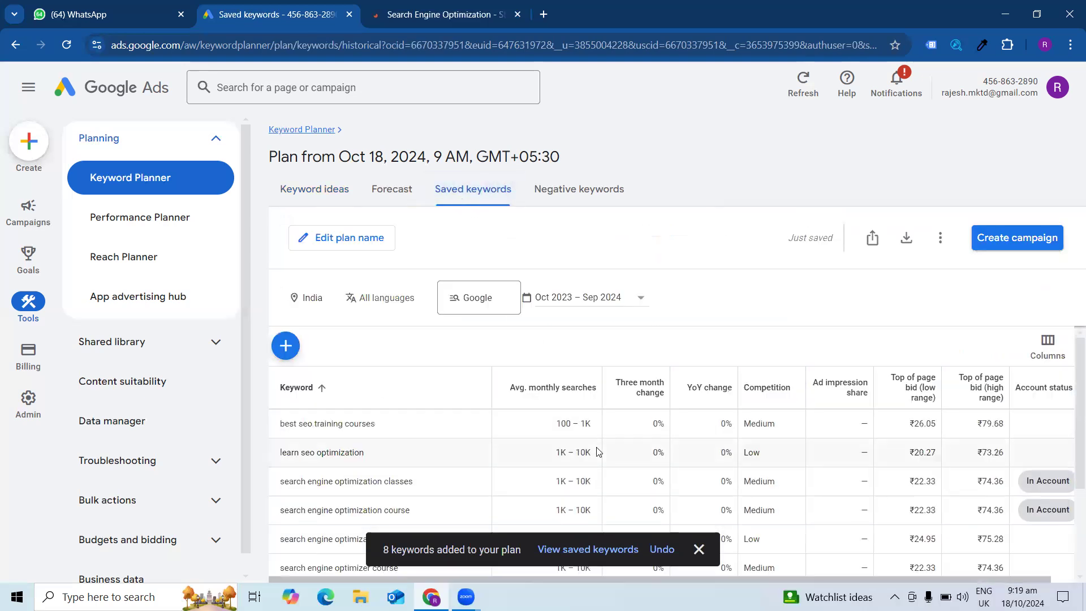
Replace India with Mumbai, Maharashtra, India as the saved keywords' location and save the change
{"action": "left_click", "coordinate": [323, 299]}
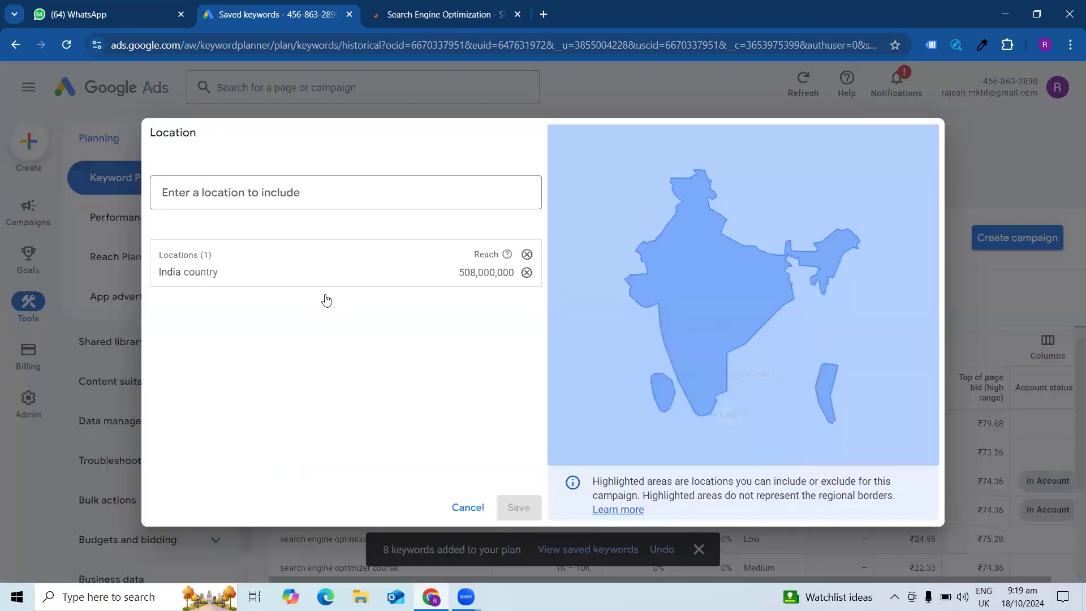
{"action": "left_click", "coordinate": [527, 273]}
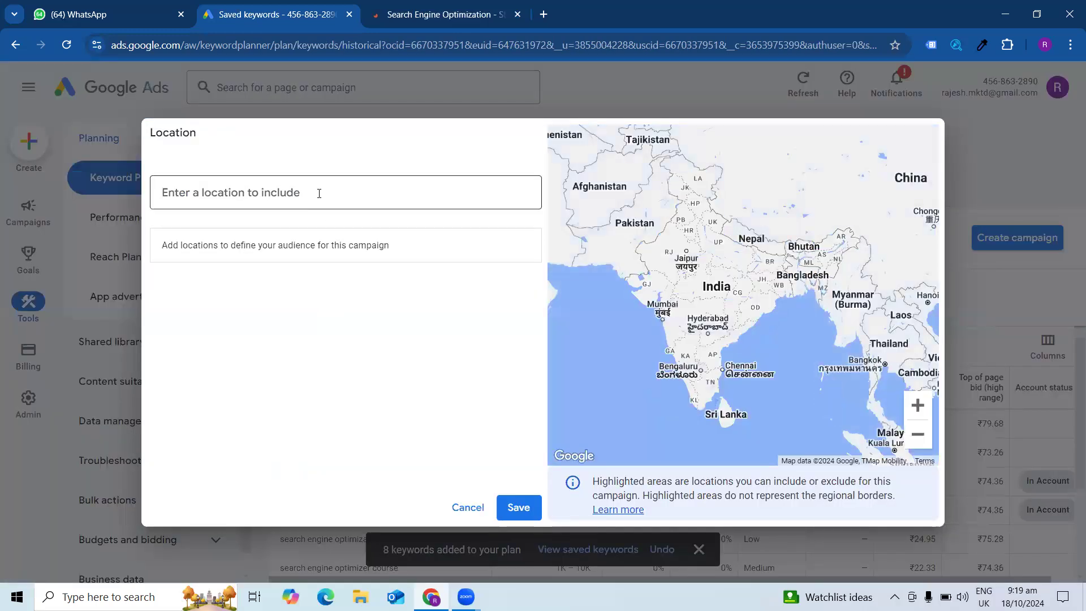
{"action": "type", "text": "N"}
{"action": "key", "text": "BackSpace"}
{"action": "type", "text": "Mumbai"}
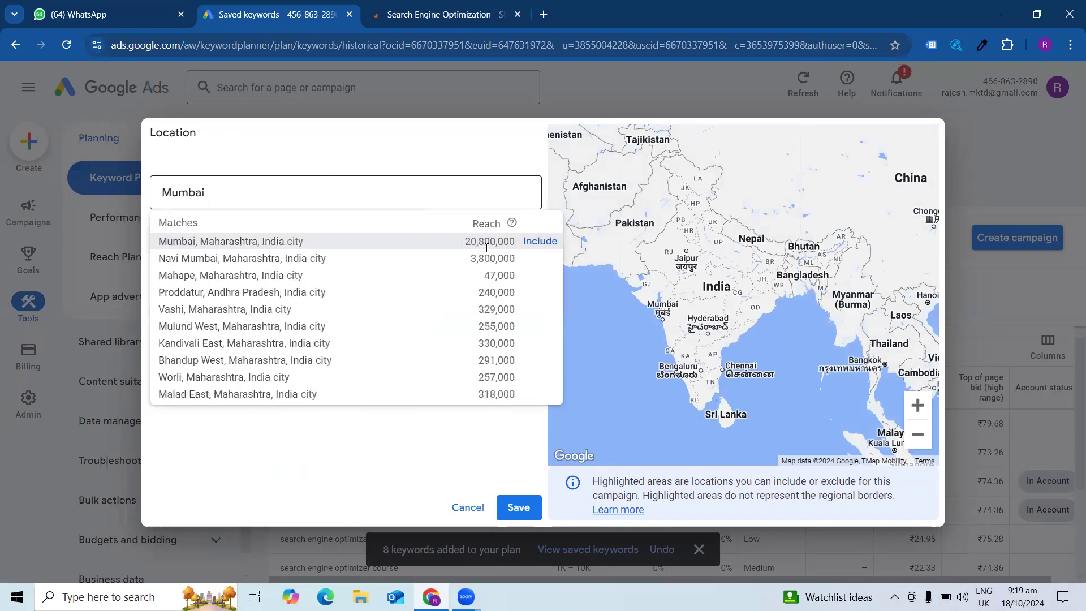
{"action": "left_click", "coordinate": [539, 242]}
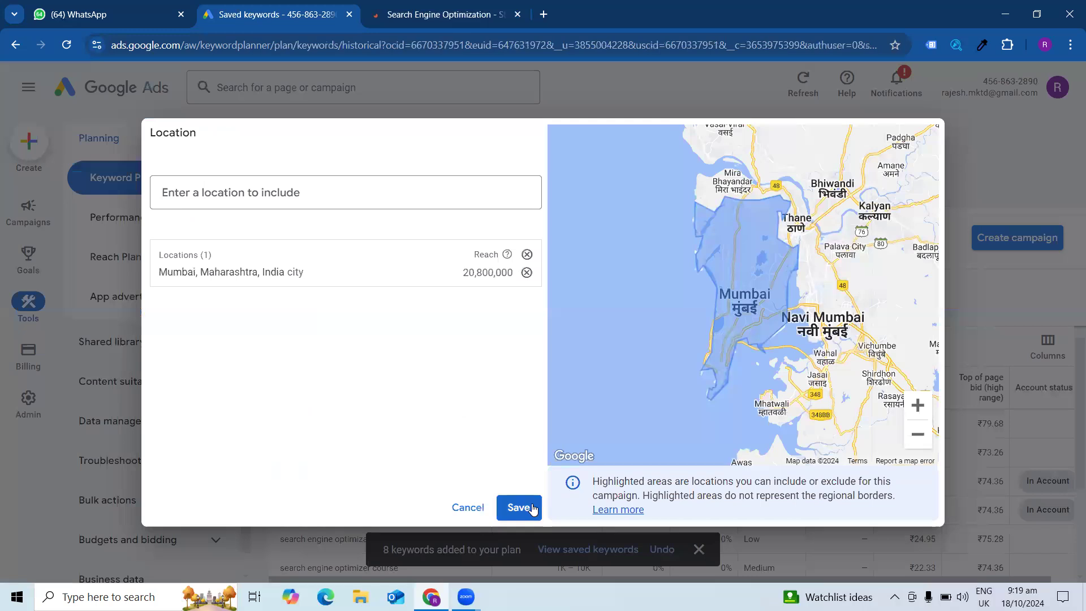
{"action": "left_click", "coordinate": [530, 507]}
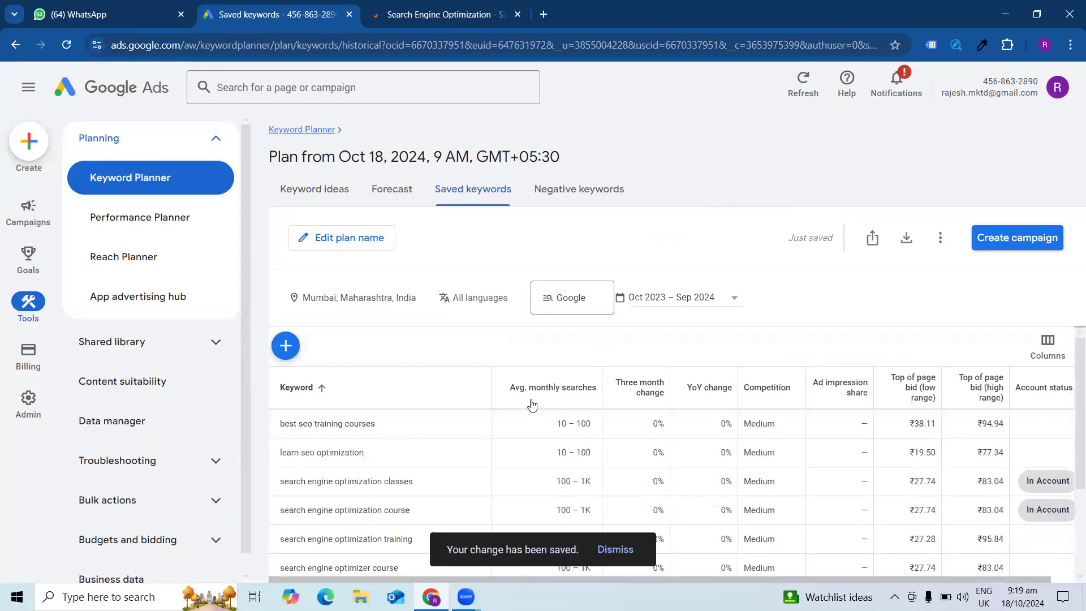
Rename the keyword plan as SEO Cource and save the new name
{"action": "left_click", "coordinate": [327, 240]}
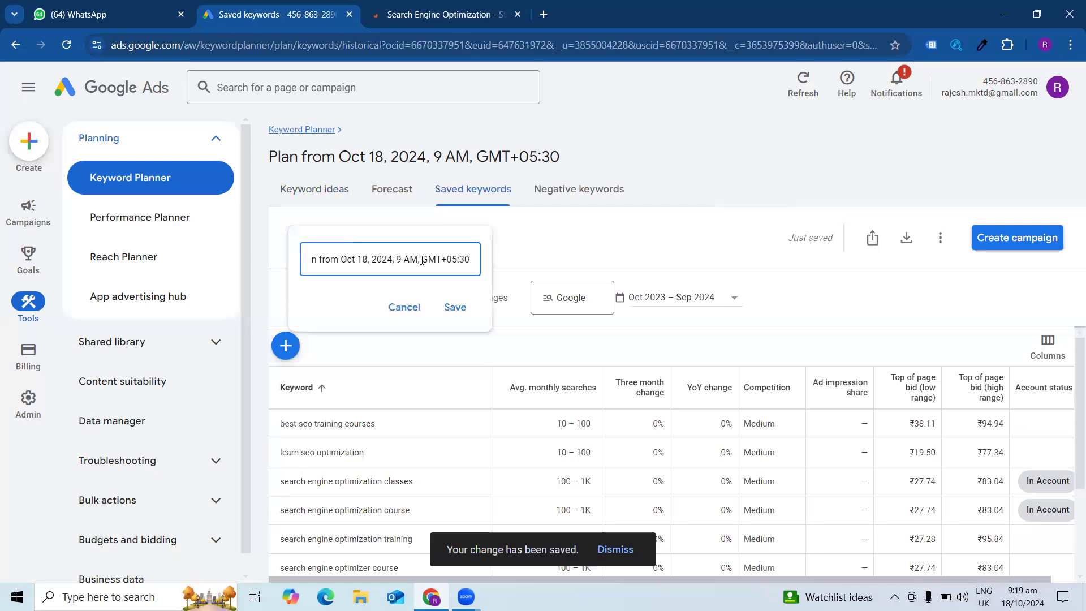
{"action": "triple_click", "coordinate": [425, 260]}
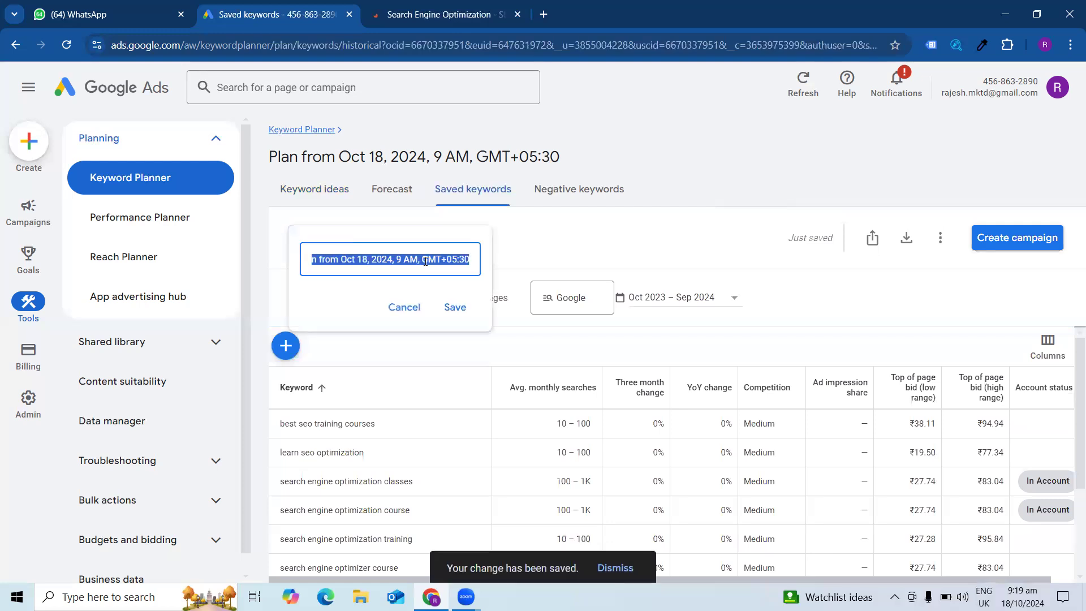
{"action": "type", "text": "SEO Co"}
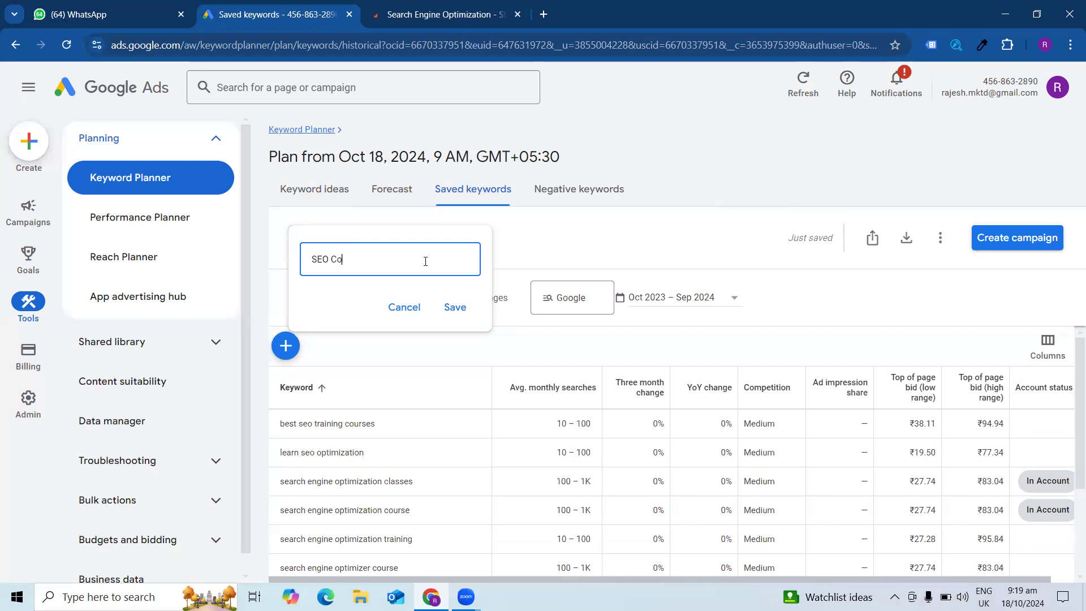
{"action": "type", "text": "urce"}
{"action": "left_click", "coordinate": [456, 308]}
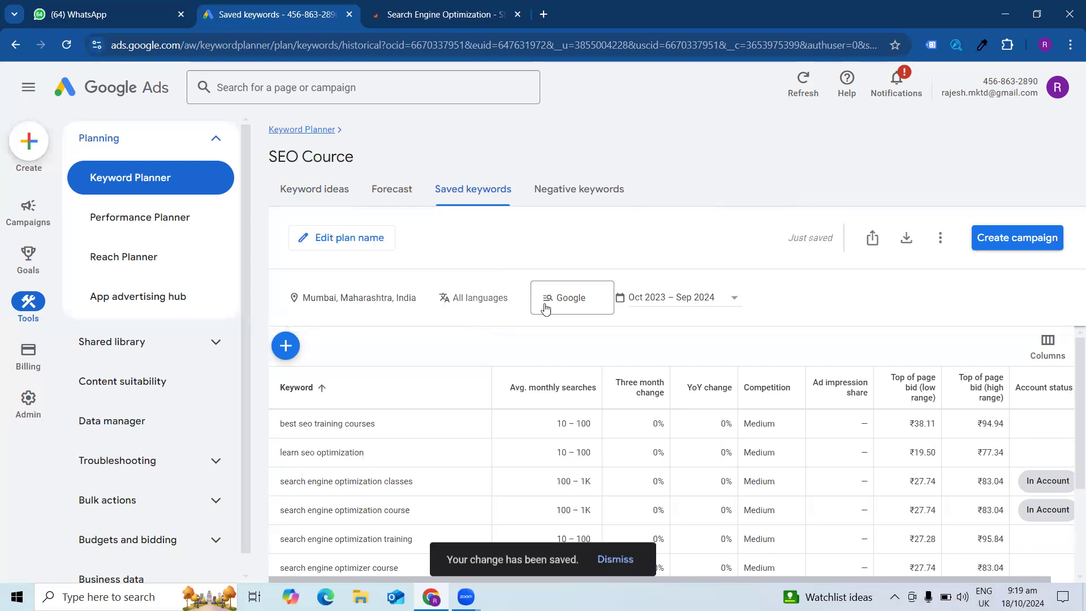
Create a campaign named SEO_Search_Lead_18th Oct from the plan's saved keywords
{"action": "scroll", "coordinate": [757, 438], "scroll_direction": "down", "scroll_amount": 3}
{"action": "scroll", "coordinate": [757, 439], "scroll_direction": "up", "scroll_amount": 3}
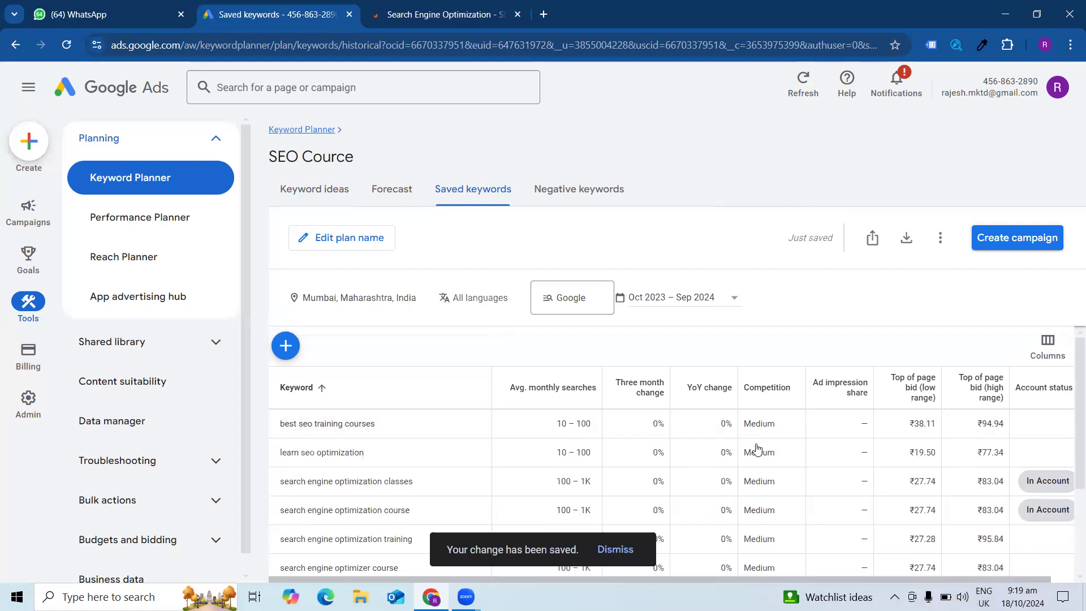
{"action": "scroll", "coordinate": [761, 527], "scroll_direction": "down", "scroll_amount": 3}
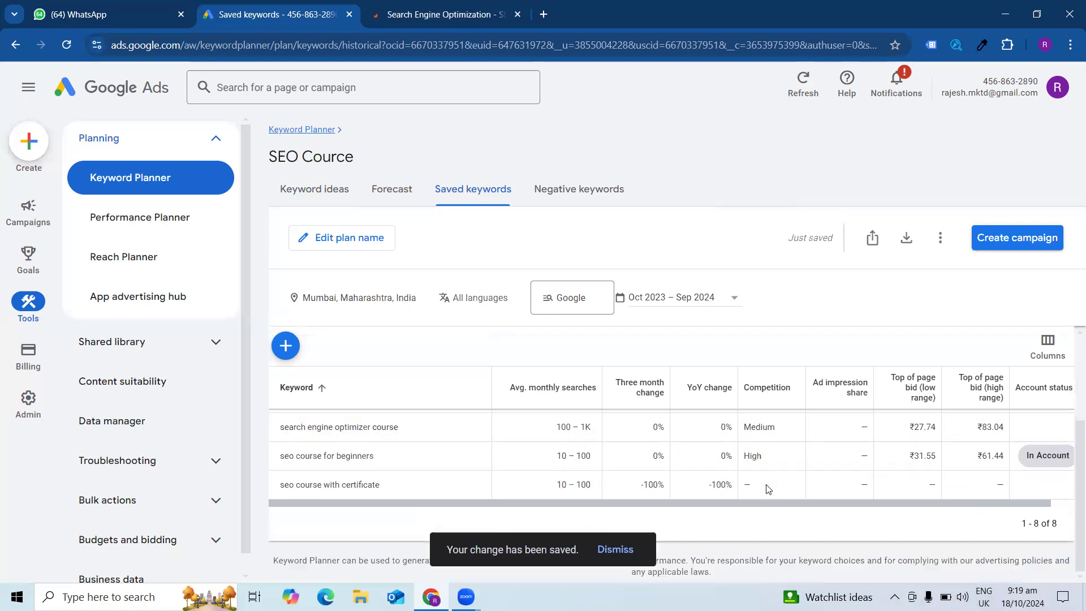
{"action": "scroll", "coordinate": [815, 512], "scroll_direction": "right", "scroll_amount": 2}
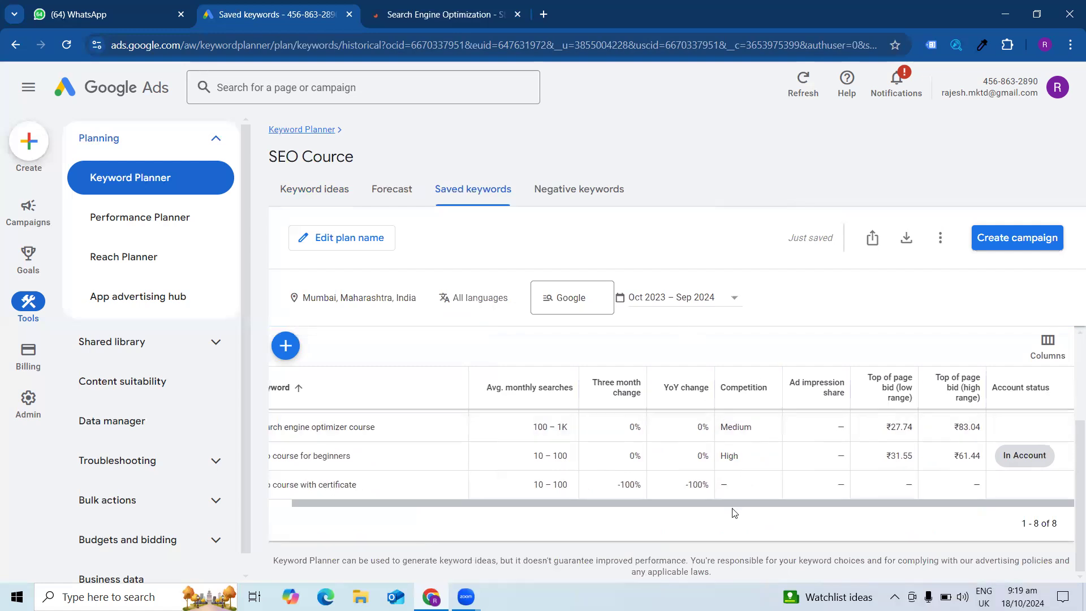
{"action": "scroll", "coordinate": [735, 508], "scroll_direction": "left", "scroll_amount": 2}
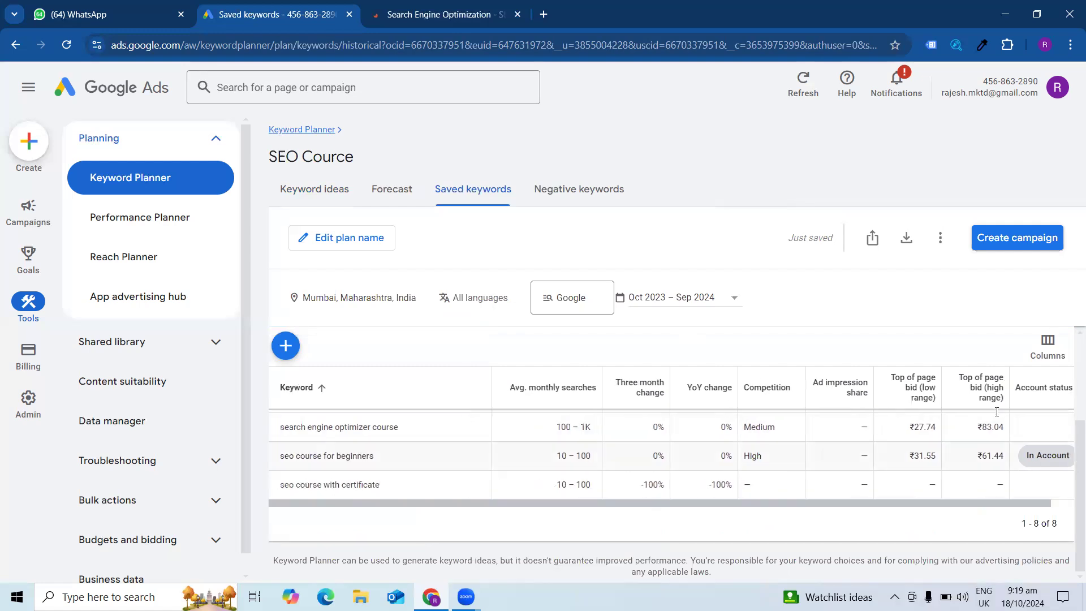
{"action": "left_click", "coordinate": [1030, 240]}
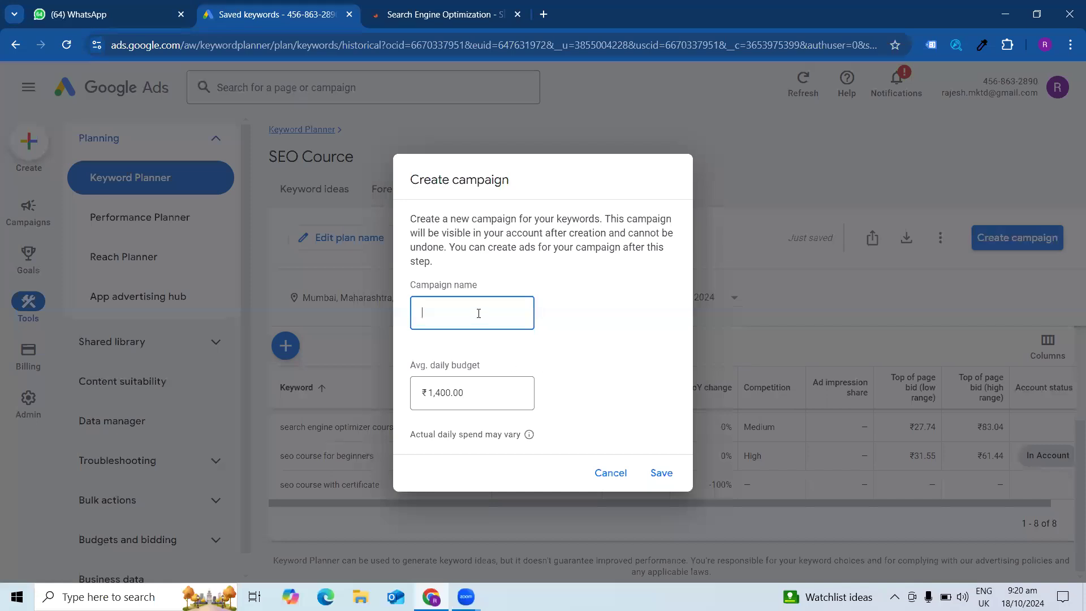
{"action": "type", "text": "SEO"}
{"action": "type", "text": "_S"}
{"action": "type", "text": "earch"}
{"action": "type", "text": "_Lead"}
{"action": "type", "text": "_18th Oc"}
{"action": "type", "text": "t"}
{"action": "key", "text": "Home"}
{"action": "key", "text": "End"}
{"action": "left_click", "coordinate": [656, 475]}
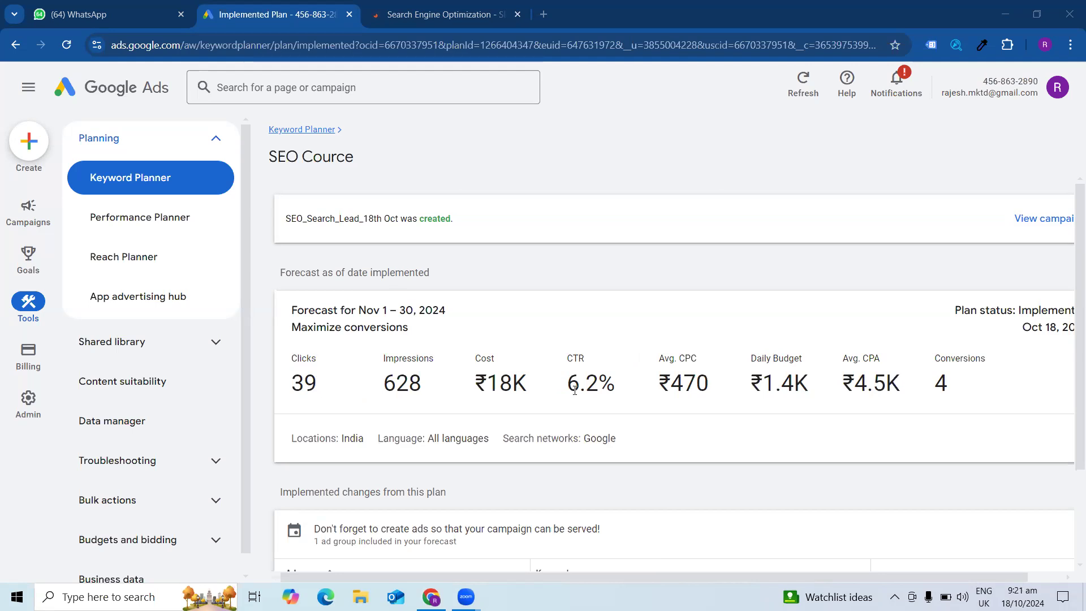
Review the implemented plan's forecast and ad group, and look over the new campaign's overview
{"action": "scroll", "coordinate": [509, 389], "scroll_direction": "down", "scroll_amount": 2}
{"action": "scroll", "coordinate": [508, 389], "scroll_direction": "up", "scroll_amount": 1}
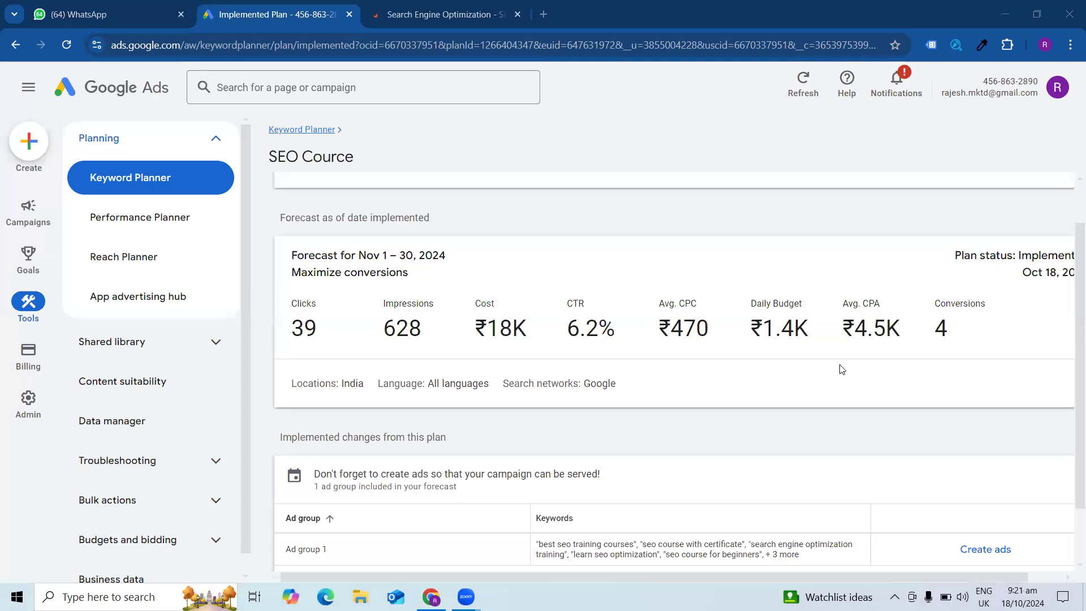
{"action": "scroll", "coordinate": [843, 369], "scroll_direction": "down", "scroll_amount": 1}
{"action": "scroll", "coordinate": [842, 369], "scroll_direction": "up", "scroll_amount": 2}
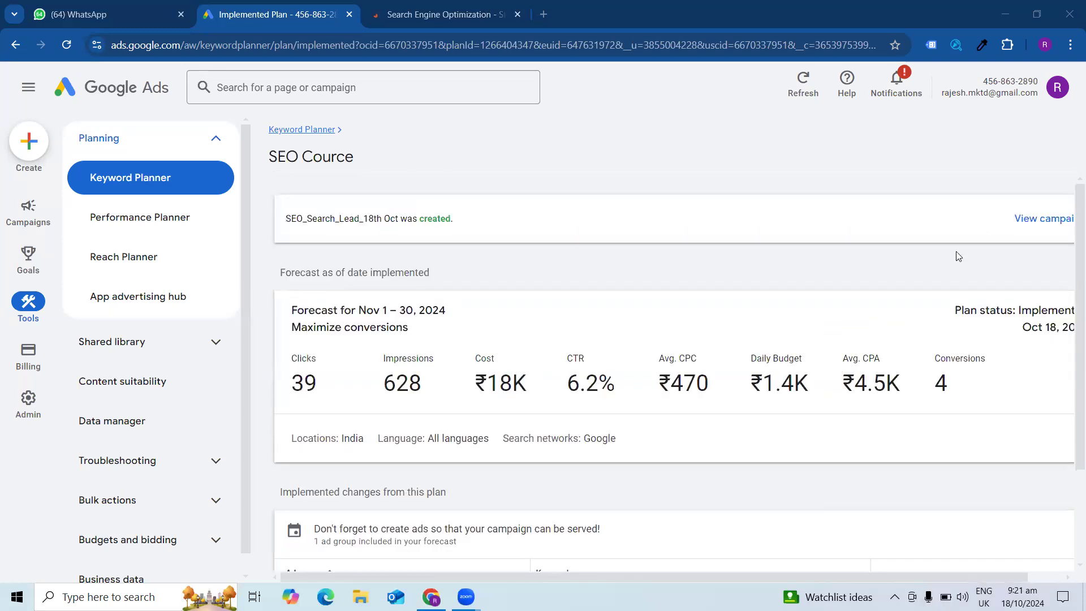
{"action": "left_click", "coordinate": [1055, 222]}
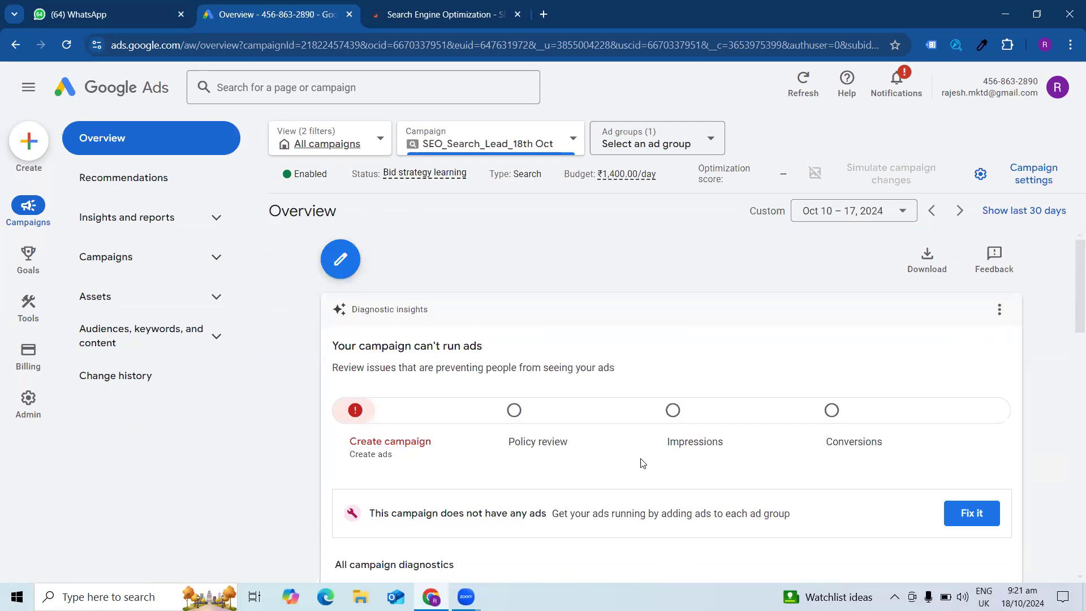
{"action": "scroll", "coordinate": [643, 463], "scroll_direction": "down", "scroll_amount": 5}
{"action": "scroll", "coordinate": [642, 464], "scroll_direction": "up", "scroll_amount": 5}
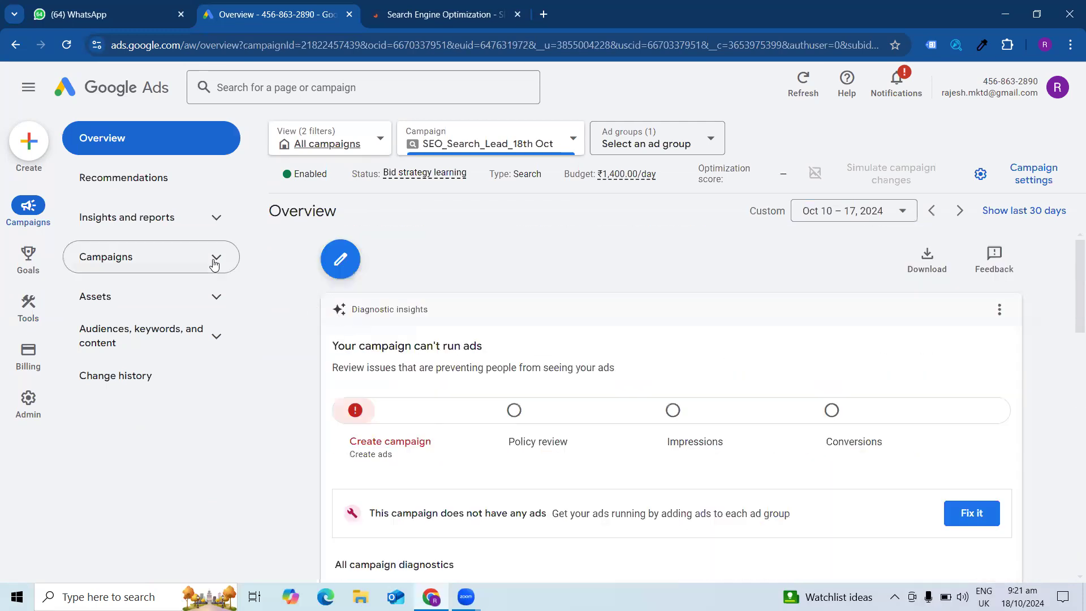
Open the campaigns list and examine the SEO_Search_Lead_18th Oct campaign's budget, status and bid strategy columns
{"action": "left_click", "coordinate": [215, 260]}
{"action": "left_click", "coordinate": [131, 300]}
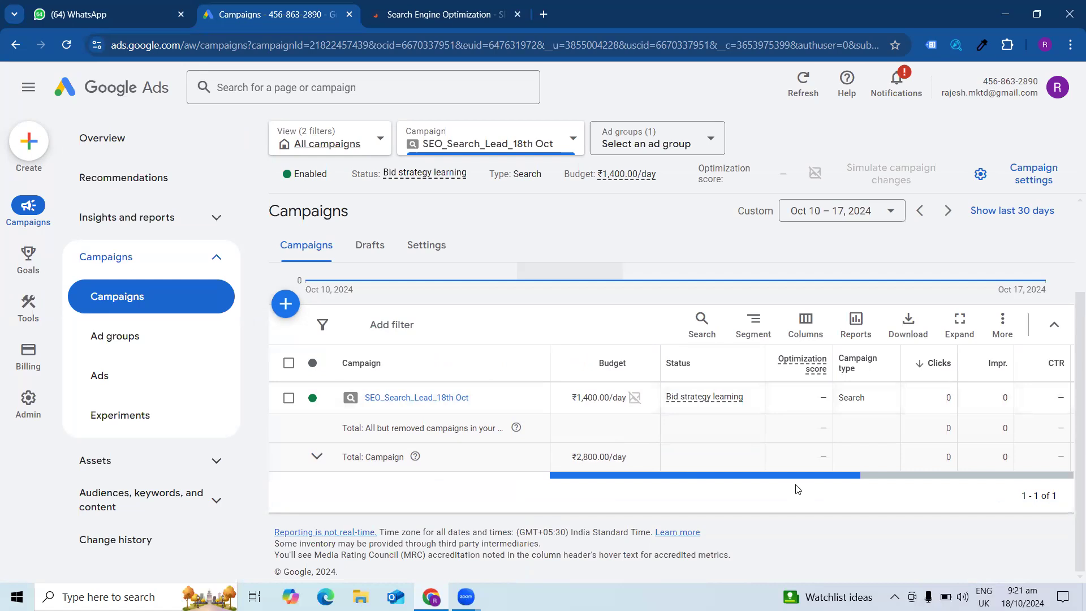
{"action": "left_click", "coordinate": [874, 481]}
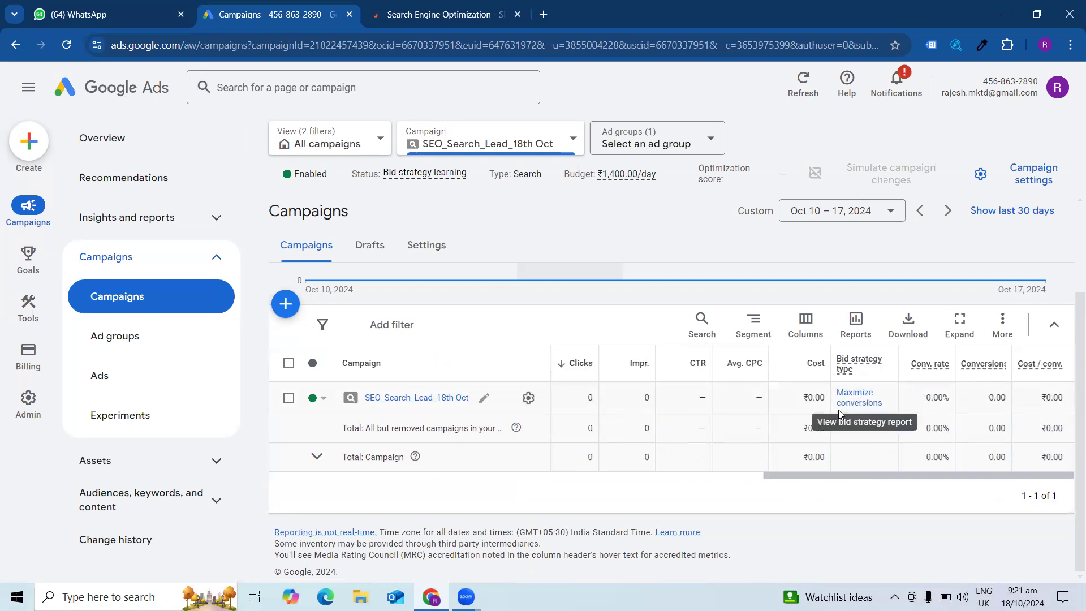
{"action": "left_click_drag", "start_coordinate": [798, 480], "coordinate": [638, 482]}
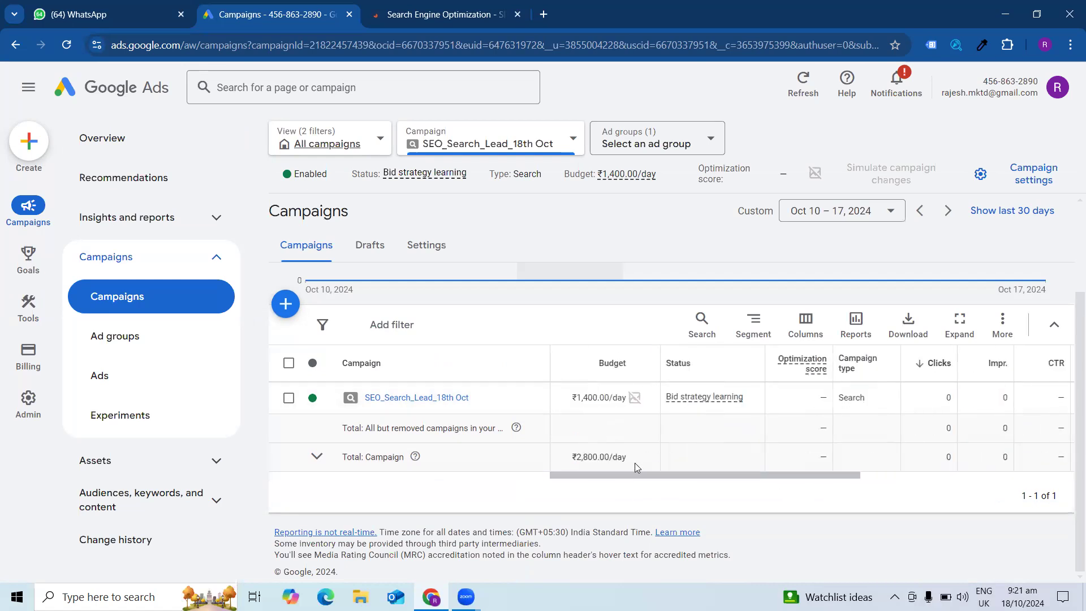
{"action": "left_click_drag", "start_coordinate": [692, 487], "coordinate": [630, 484]}
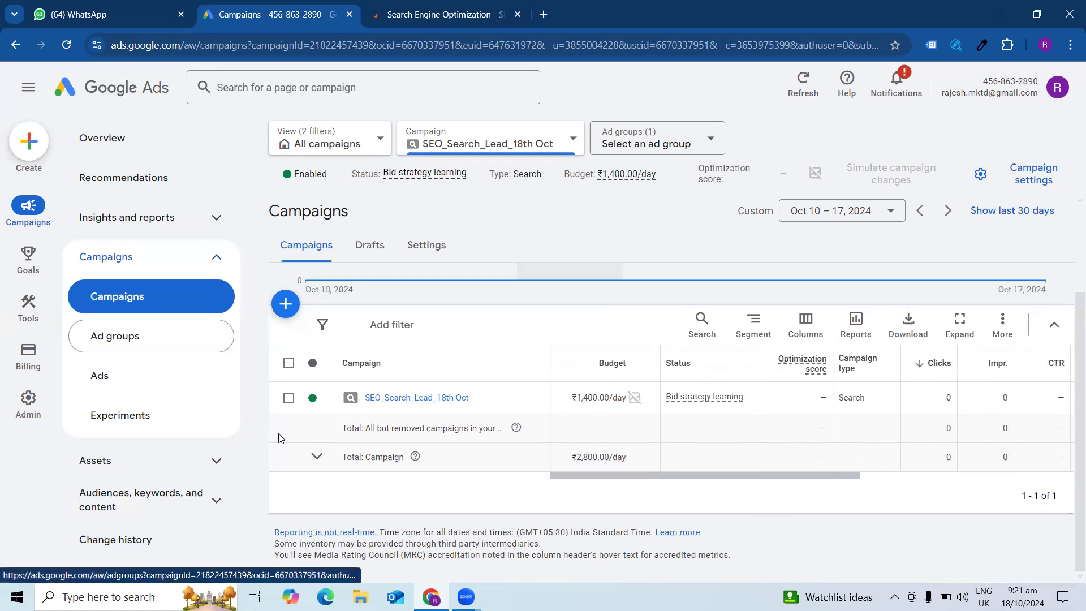
Open Ad group 1 of the campaign and look through its search keywords and their match types
{"action": "left_click", "coordinate": [164, 342]}
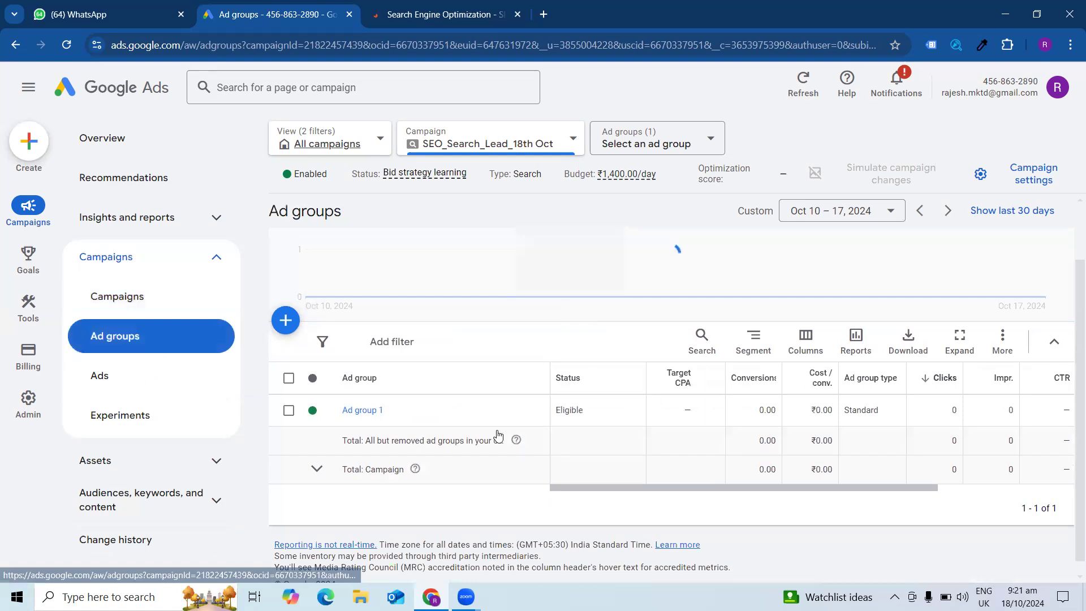
{"action": "left_click", "coordinate": [366, 413]}
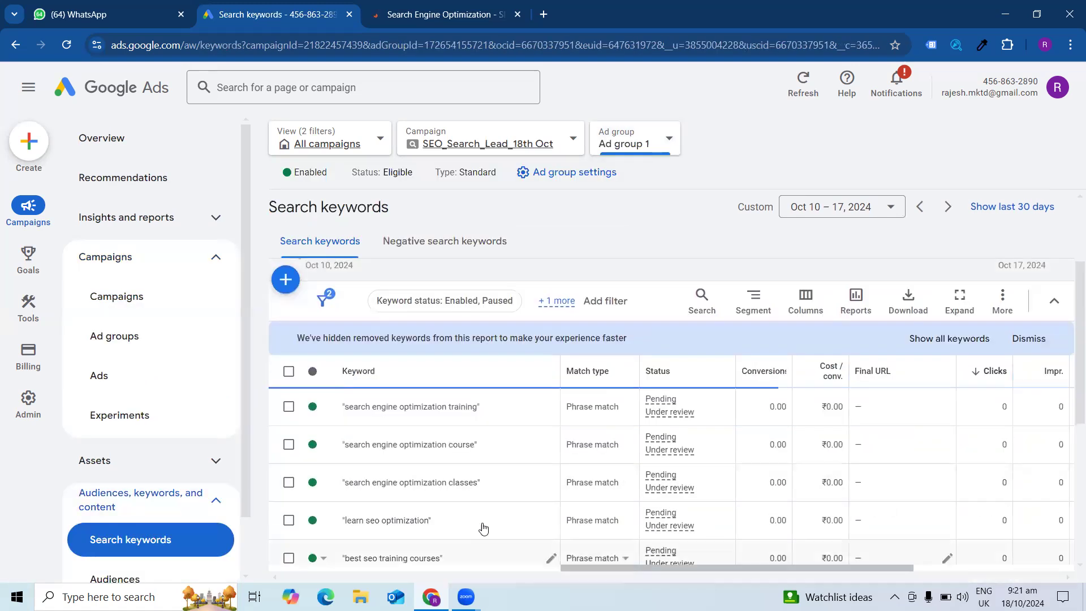
{"action": "scroll", "coordinate": [480, 523], "scroll_direction": "down", "scroll_amount": 5}
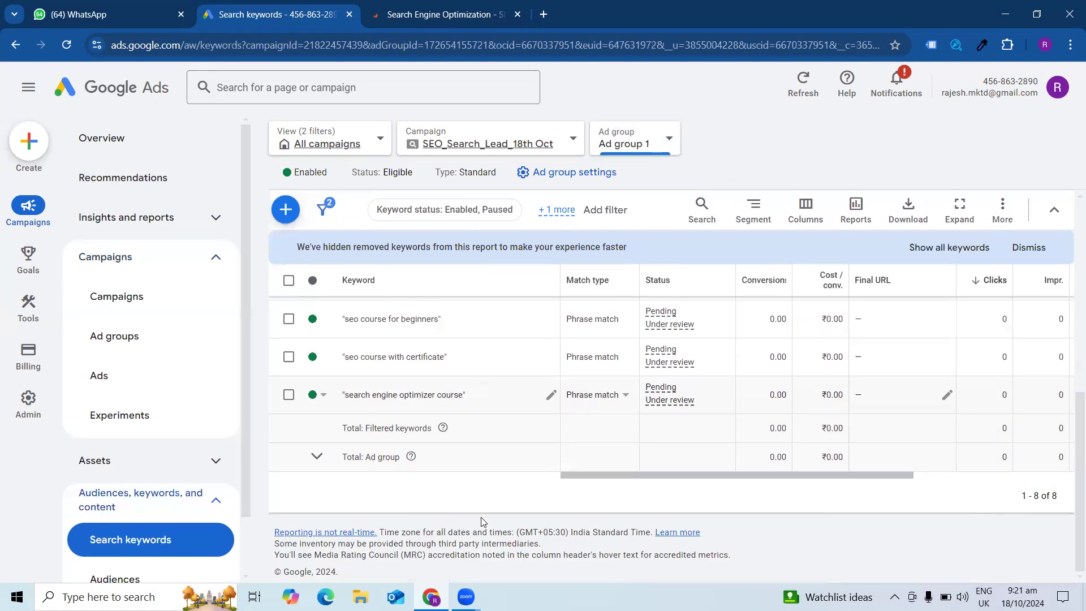
{"action": "scroll", "coordinate": [481, 524], "scroll_direction": "up", "scroll_amount": 5}
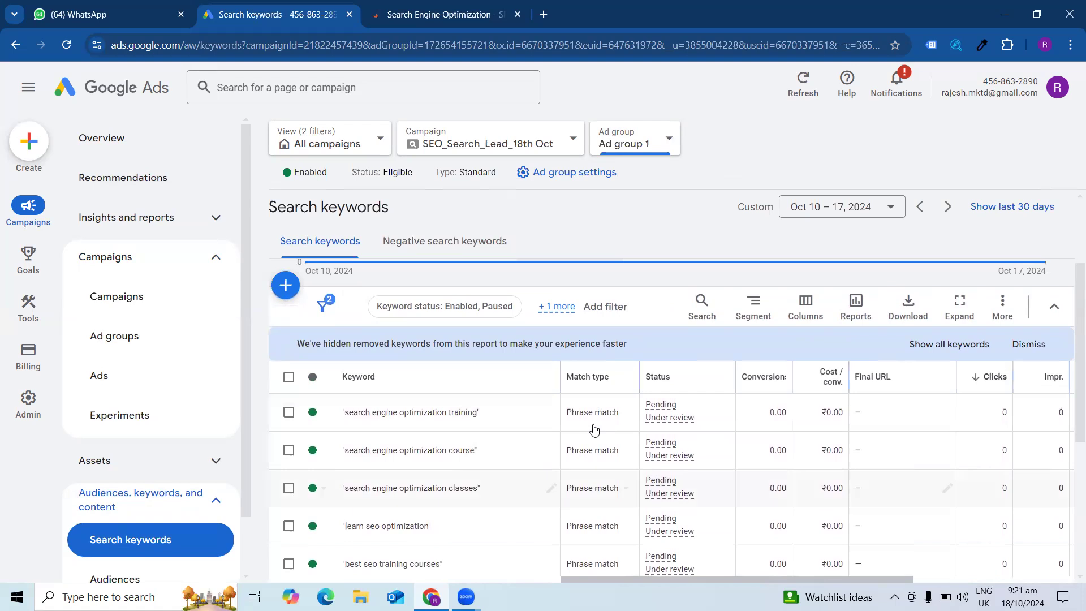
{"action": "scroll", "coordinate": [594, 430], "scroll_direction": "down", "scroll_amount": 5}
{"action": "scroll", "coordinate": [591, 374], "scroll_direction": "up", "scroll_amount": 1}
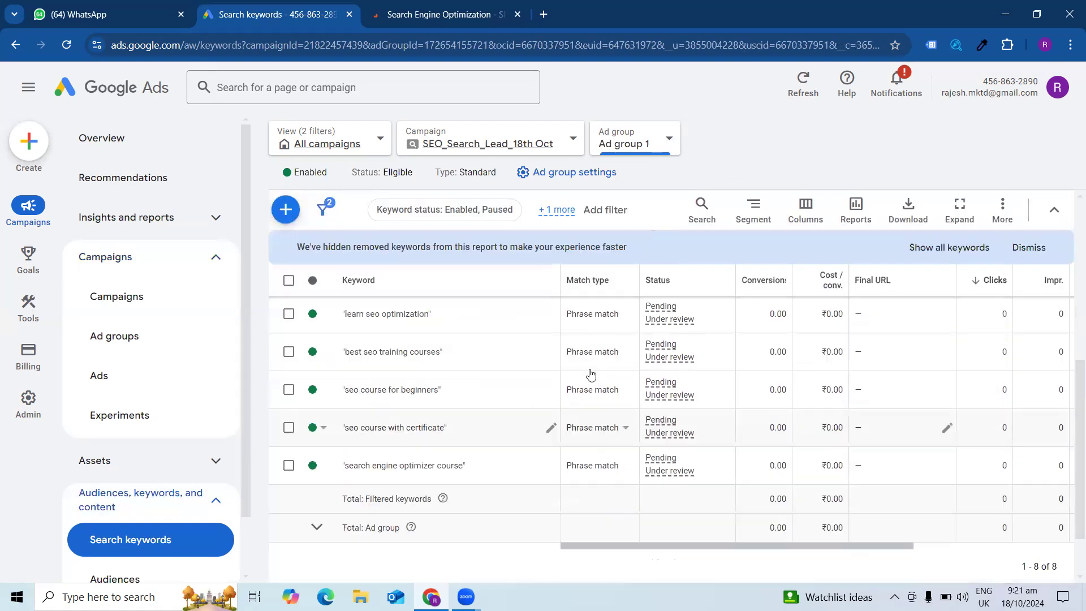
{"action": "scroll", "coordinate": [591, 373], "scroll_direction": "up", "scroll_amount": 4}
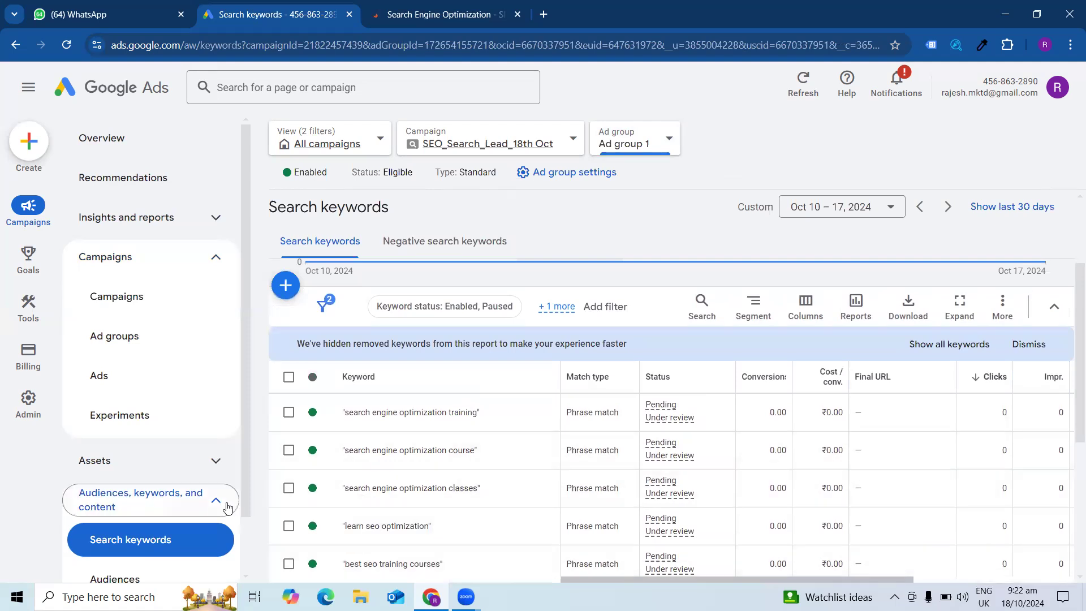
Open the ads of Ad group 1, start a new responsive search ad and look over its form
{"action": "left_click", "coordinate": [222, 482]}
{"action": "left_click", "coordinate": [144, 382]}
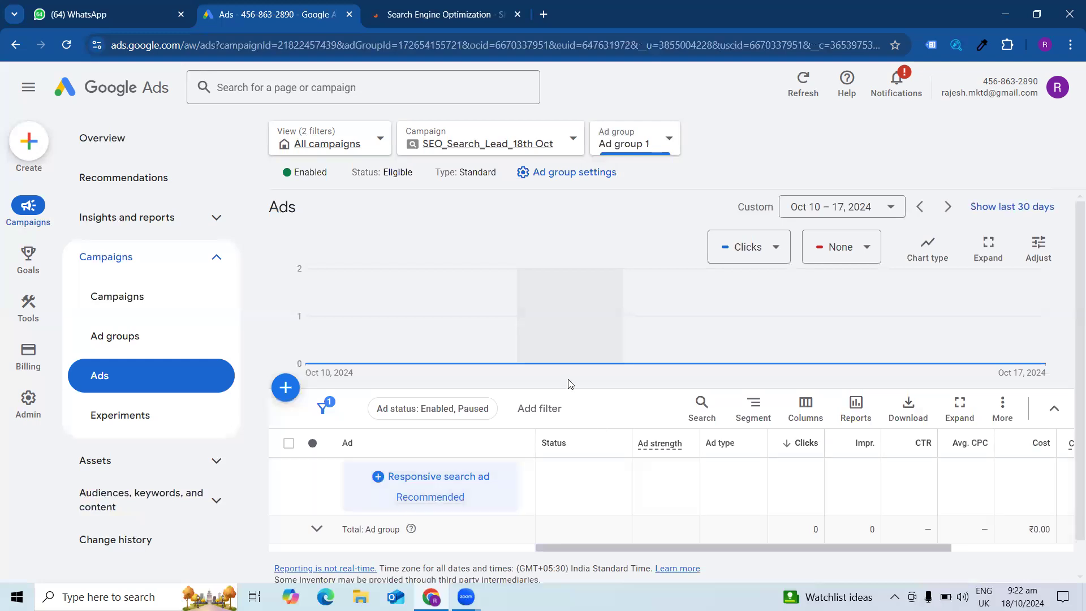
{"action": "scroll", "coordinate": [569, 384], "scroll_direction": "down", "scroll_amount": 1}
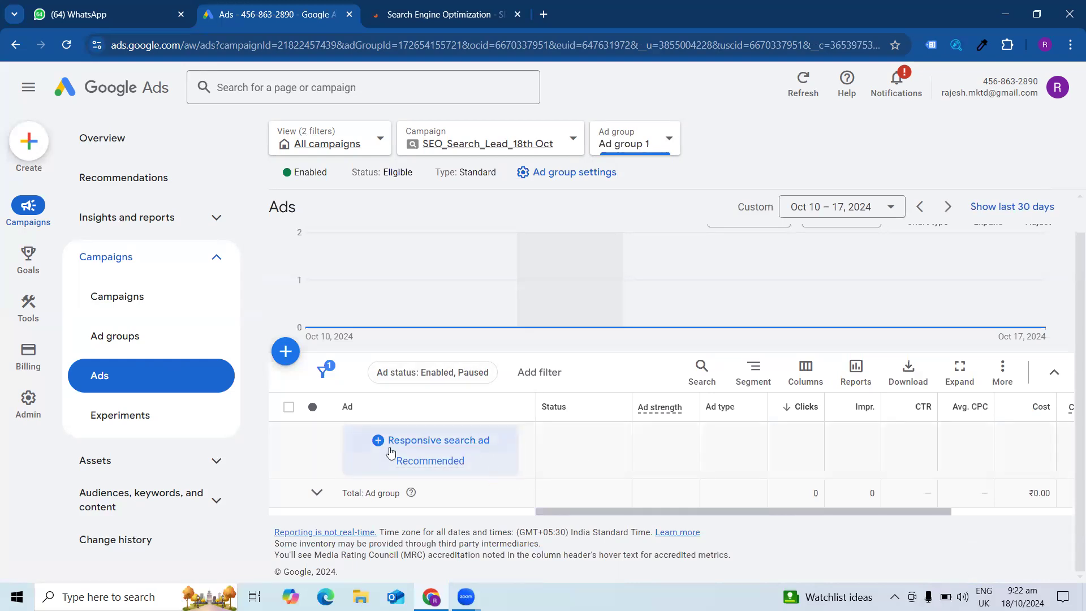
{"action": "left_click", "coordinate": [390, 449]}
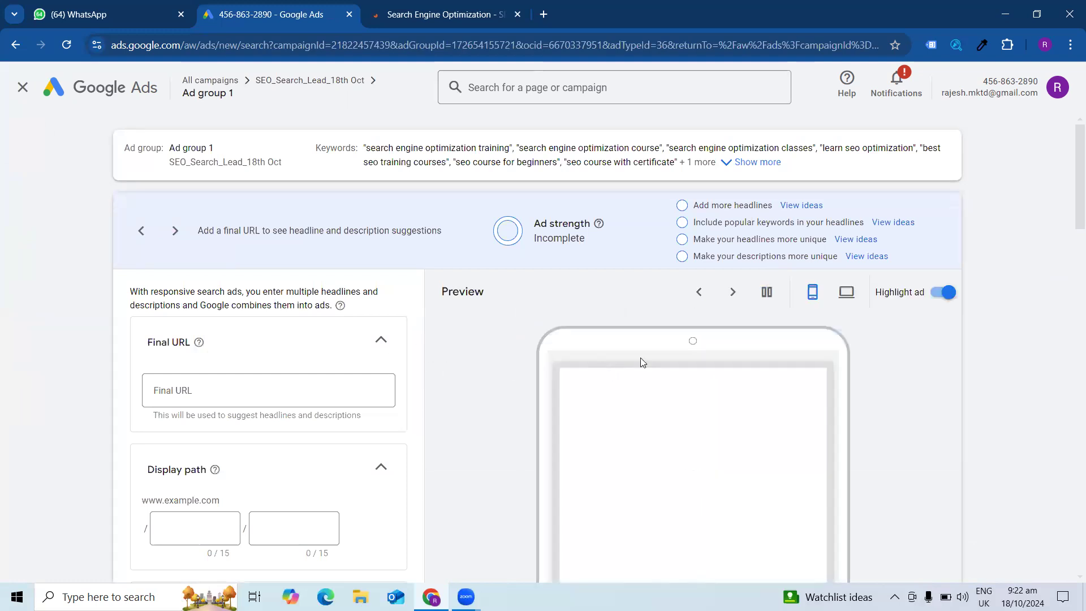
{"action": "scroll", "coordinate": [661, 354], "scroll_direction": "down", "scroll_amount": 3}
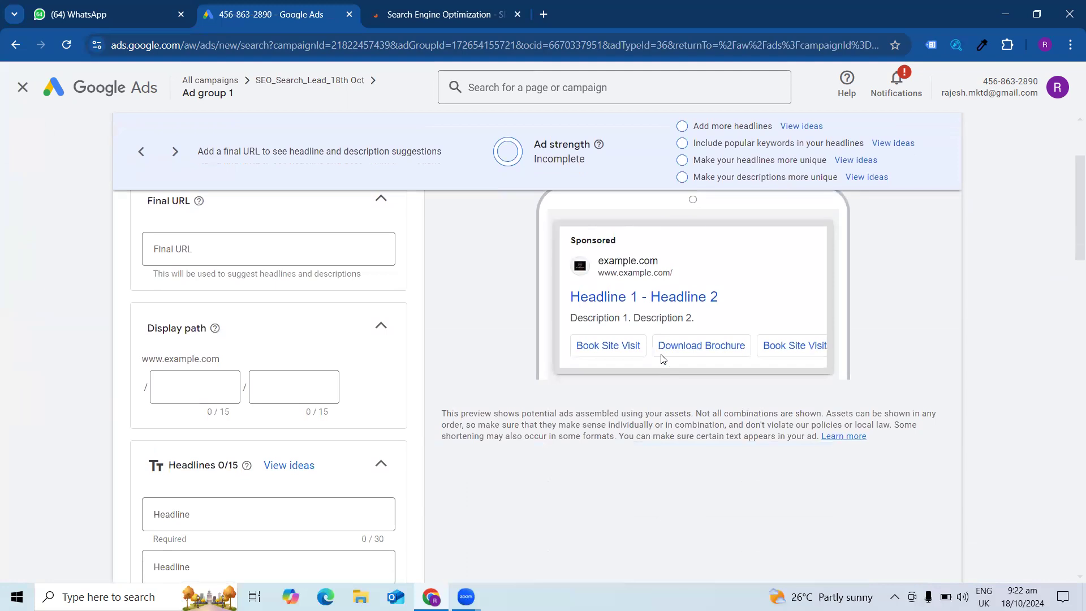
{"action": "scroll", "coordinate": [650, 339], "scroll_direction": "up", "scroll_amount": 3}
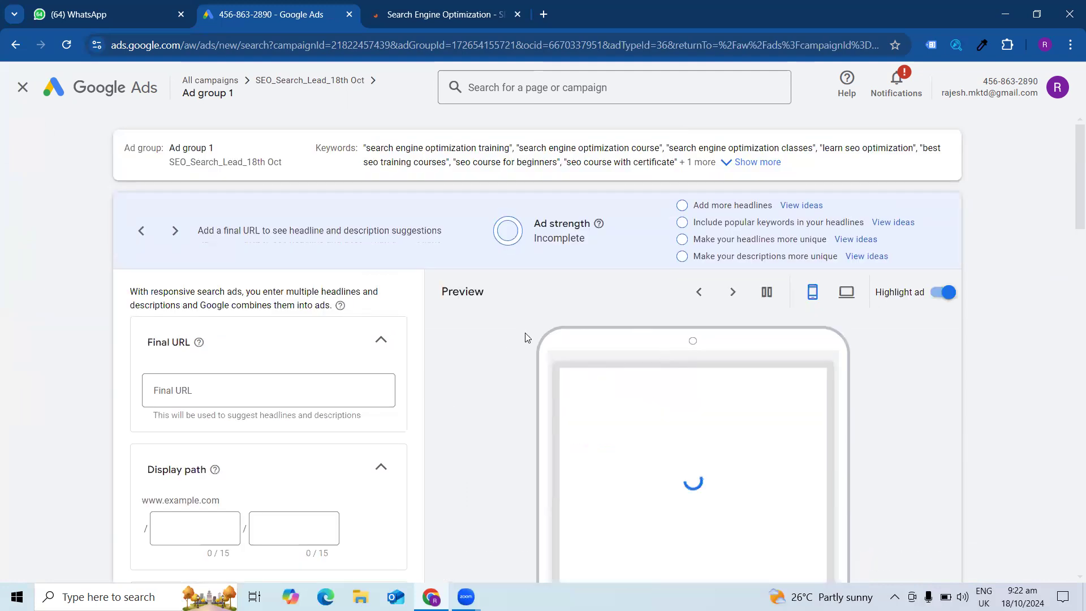
{"action": "scroll", "coordinate": [509, 339], "scroll_direction": "down", "scroll_amount": 1}
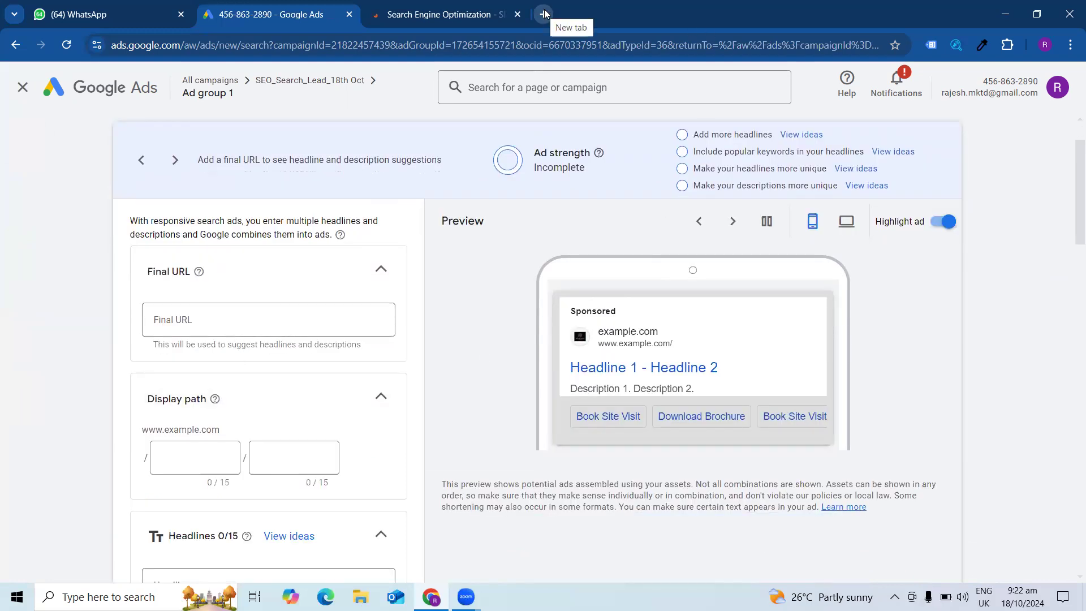
{"action": "left_click", "coordinate": [261, 329]}
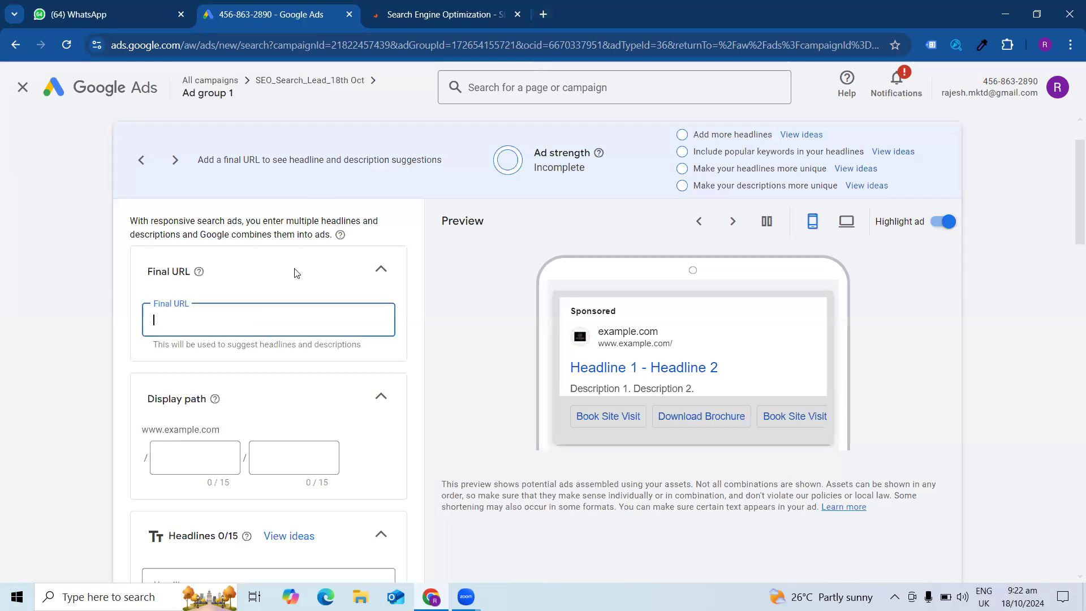
{"action": "left_click", "coordinate": [400, 14]}
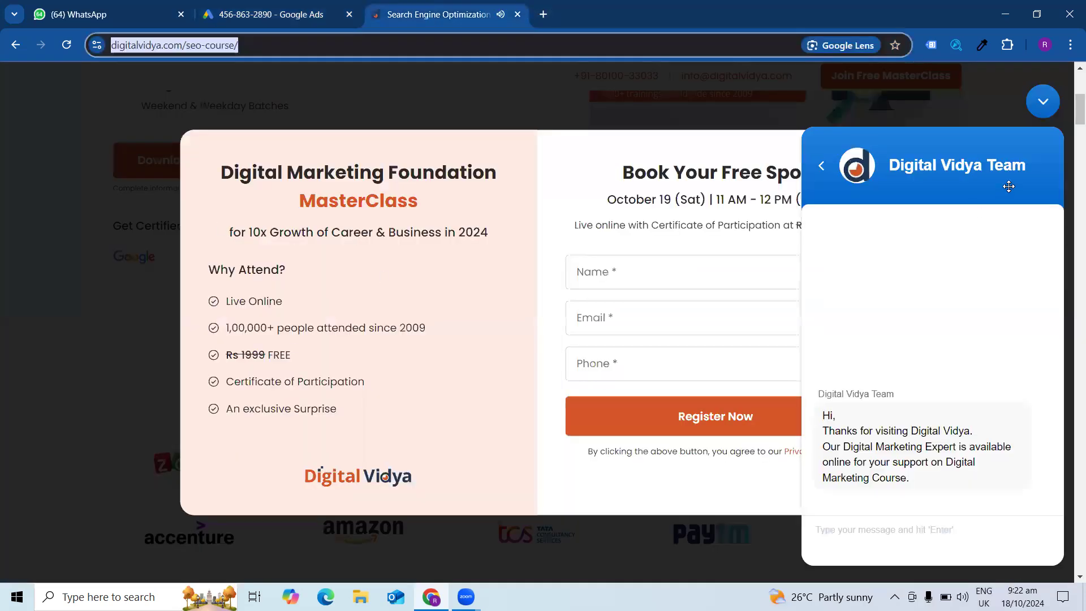
{"action": "left_click", "coordinate": [1043, 101]}
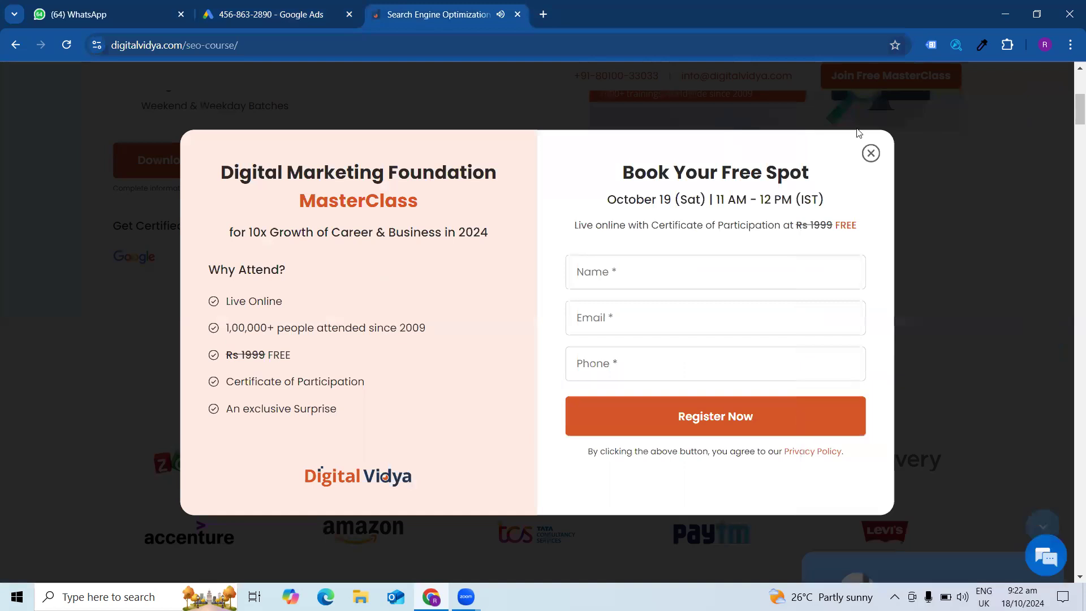
{"action": "left_click", "coordinate": [871, 153]}
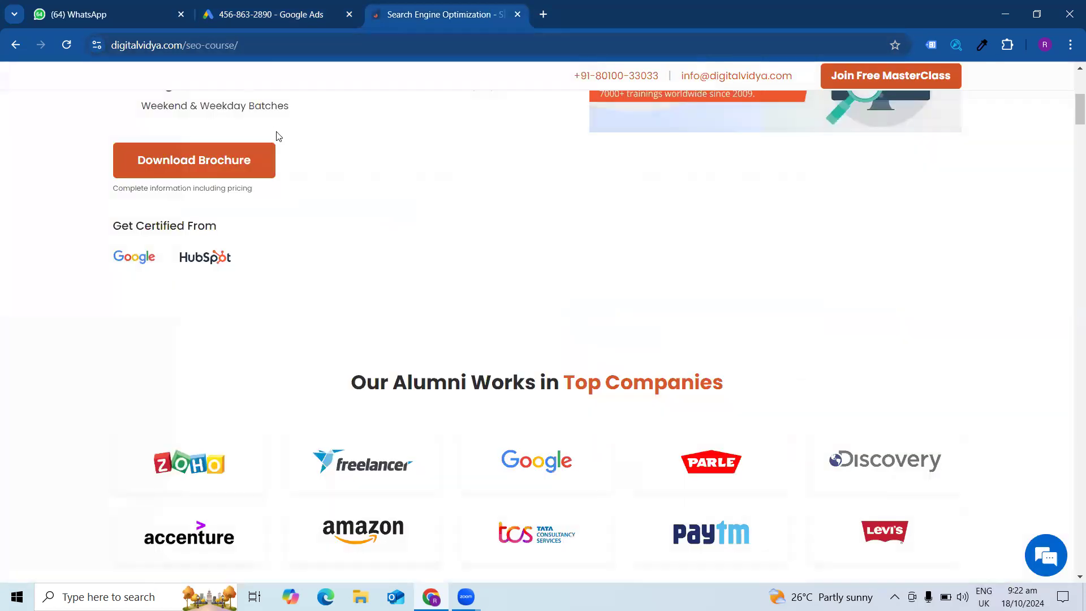
{"action": "scroll", "coordinate": [276, 142], "scroll_direction": "up", "scroll_amount": 5}
{"action": "left_click", "coordinate": [223, 51]}
{"action": "key", "text": "ctrl+c"}
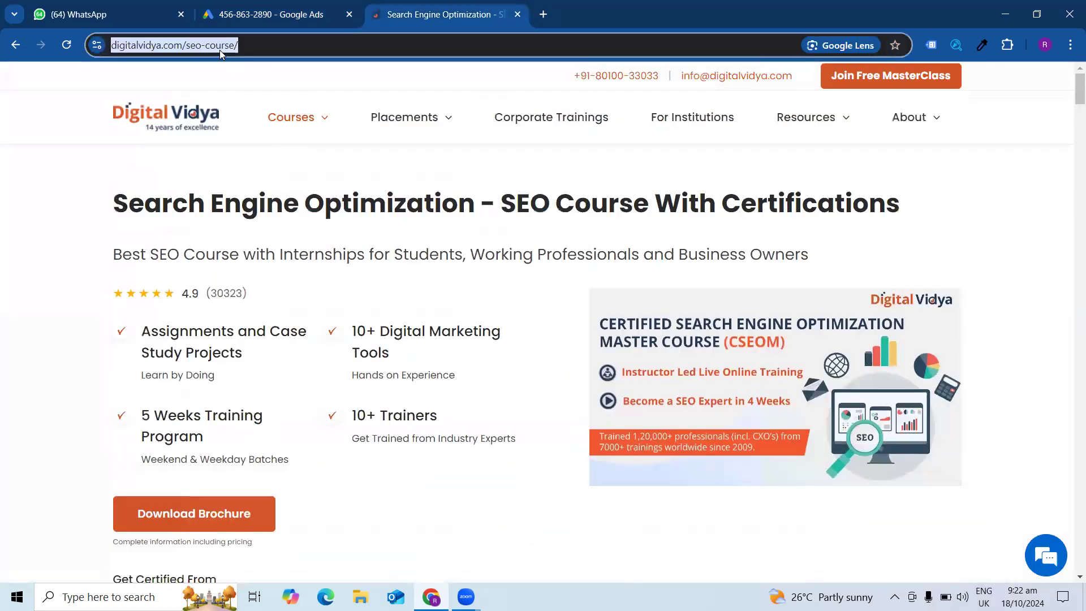
{"action": "left_click", "coordinate": [271, 18]}
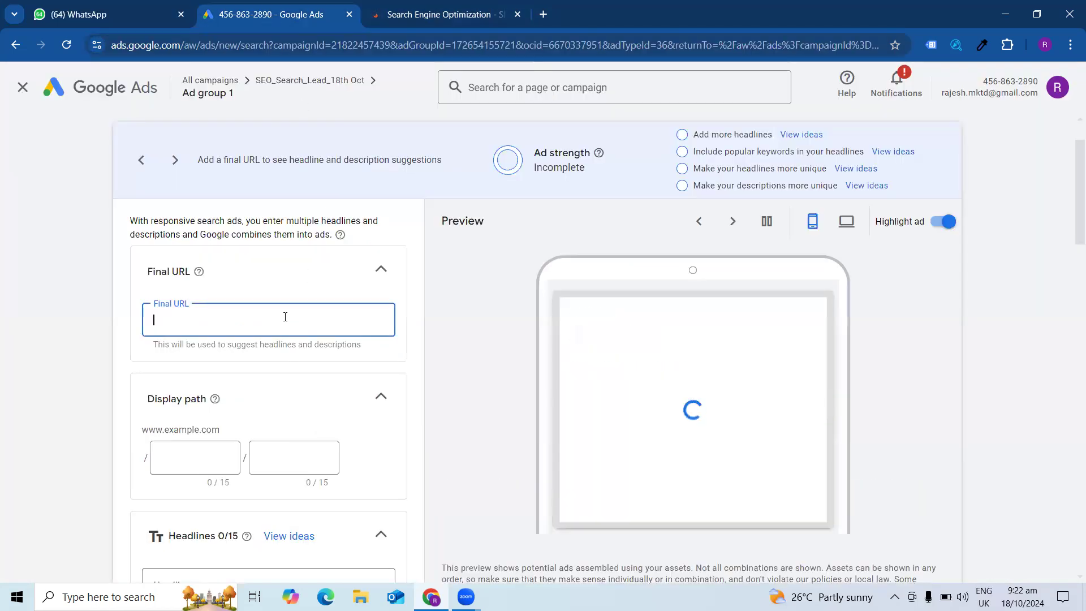
{"action": "key", "text": "ctrl+v"}
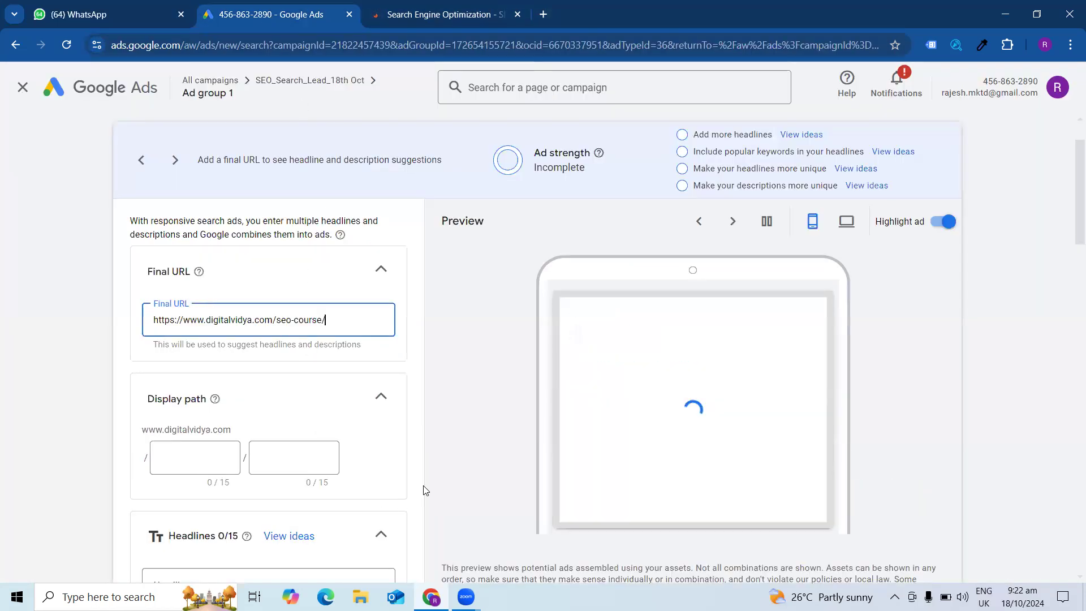
Set the ad's display path to "seo course" in the first part and "mumbai" in the second
{"action": "scroll", "coordinate": [283, 438], "scroll_direction": "down", "scroll_amount": 1}
{"action": "left_click", "coordinate": [221, 387]}
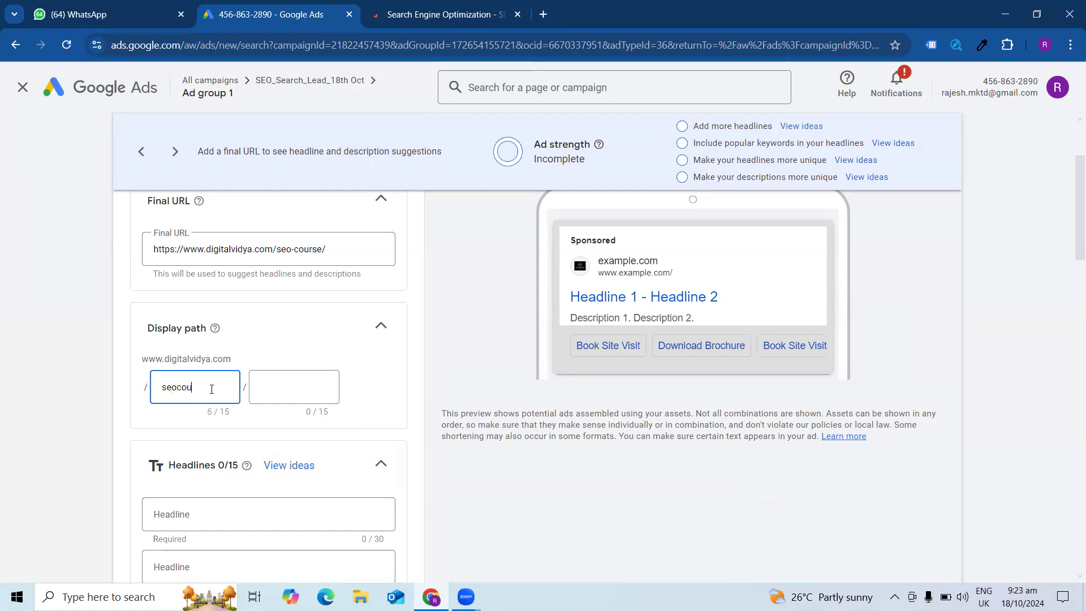
{"action": "key", "text": "BackSpace"}
{"action": "key", "text": "BackSpace"}
{"action": "key", "text": "BackSpace"}
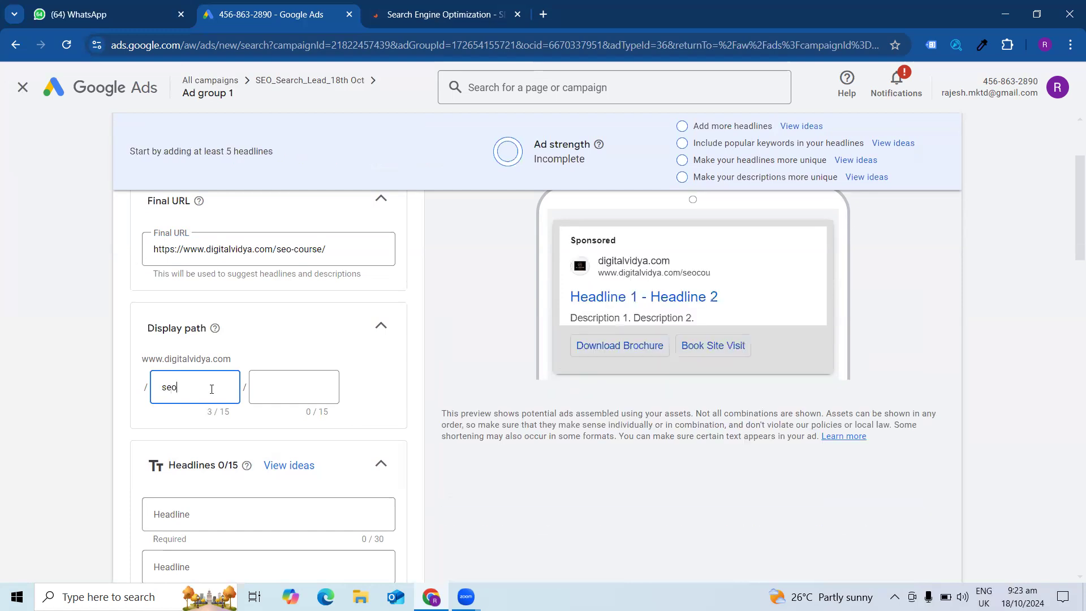
{"action": "type", "text": "xourc"}
{"action": "key", "text": "BackSpace"}
{"action": "key", "text": "BackSpace"}
{"action": "key", "text": "BackSpace"}
{"action": "key", "text": "BackSpace"}
{"action": "key", "text": "BackSpace"}
{"action": "key", "text": "BackSpace"}
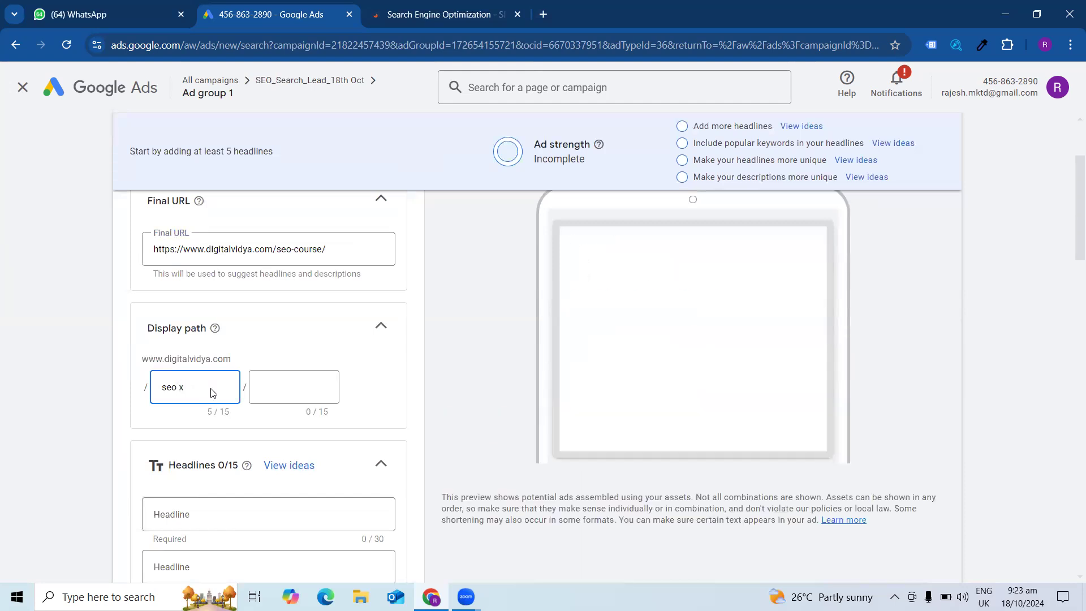
{"action": "type", "text": "course"}
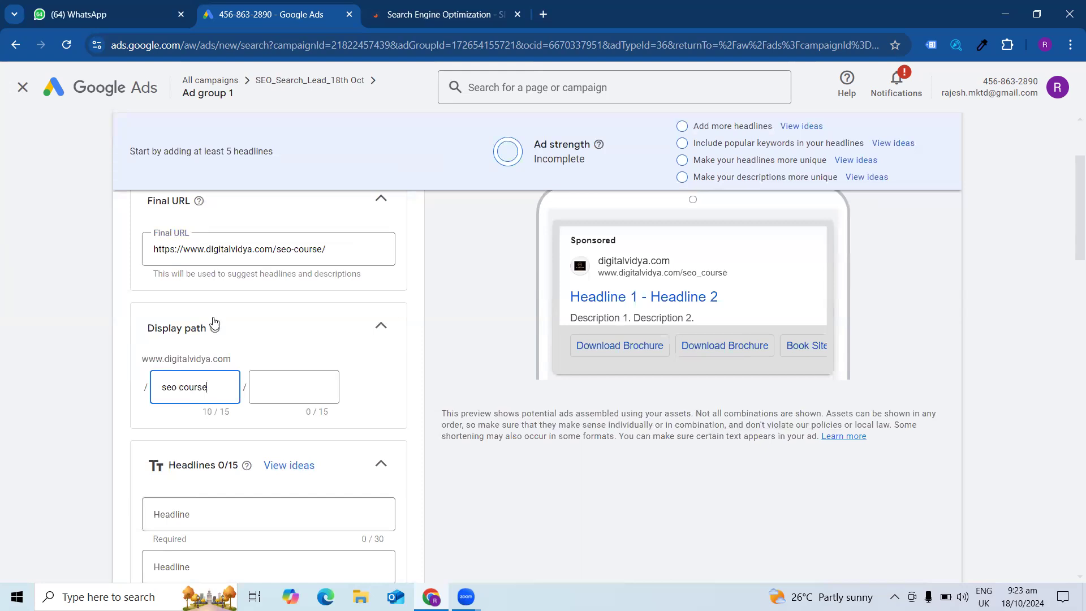
{"action": "left_click", "coordinate": [272, 392]}
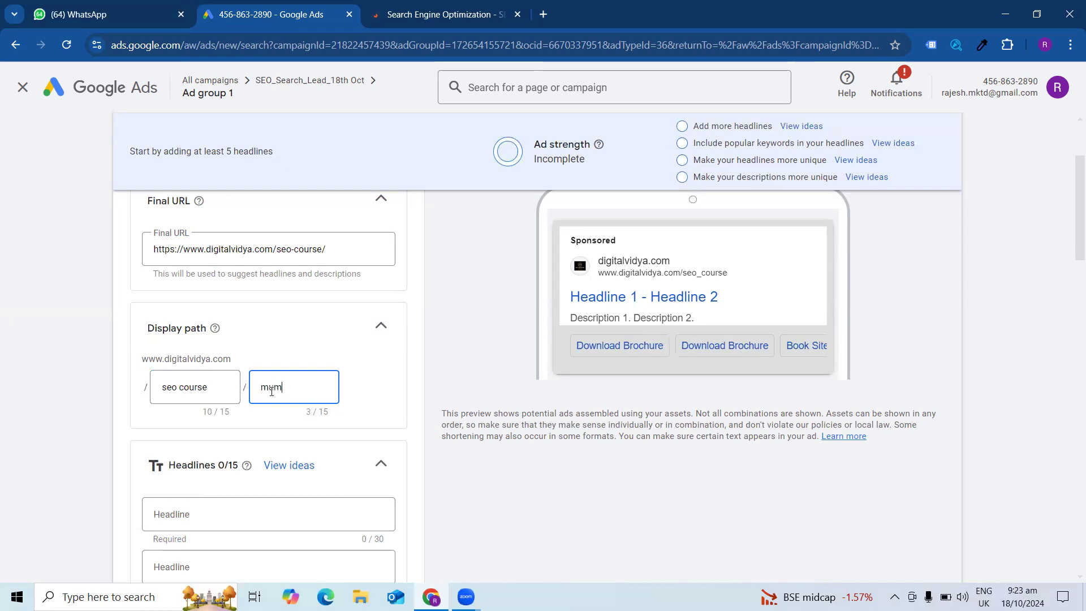
{"action": "type", "text": "bai"}
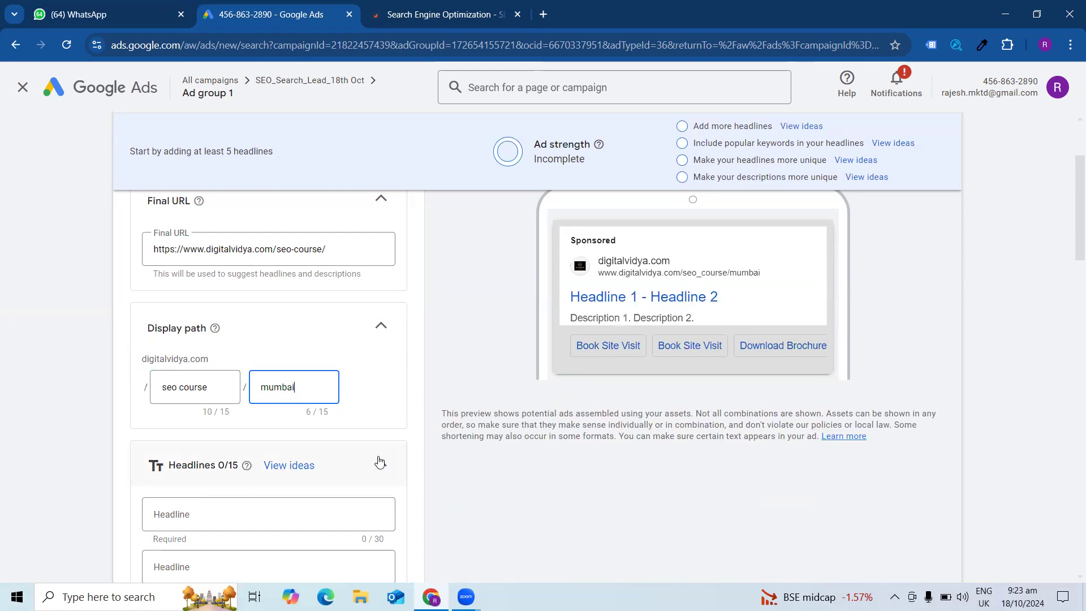
Check the first headline's suggestions, then search Google for "seo course for beginners" and examine how the sponsored ads are worded
{"action": "scroll", "coordinate": [376, 460], "scroll_direction": "down", "scroll_amount": 3}
{"action": "left_click", "coordinate": [250, 306]}
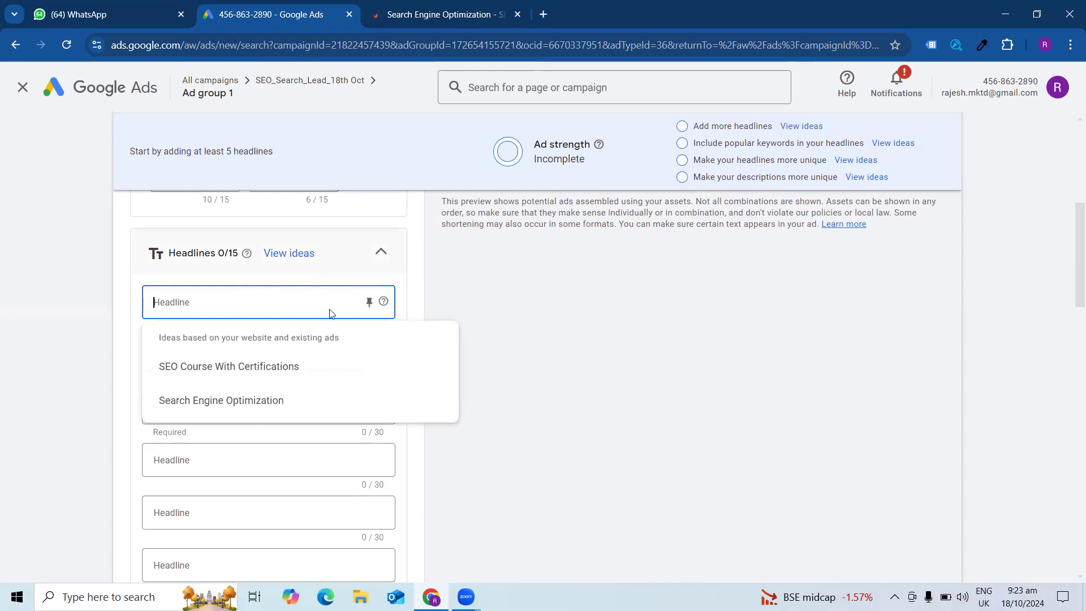
{"action": "left_click", "coordinate": [543, 14]}
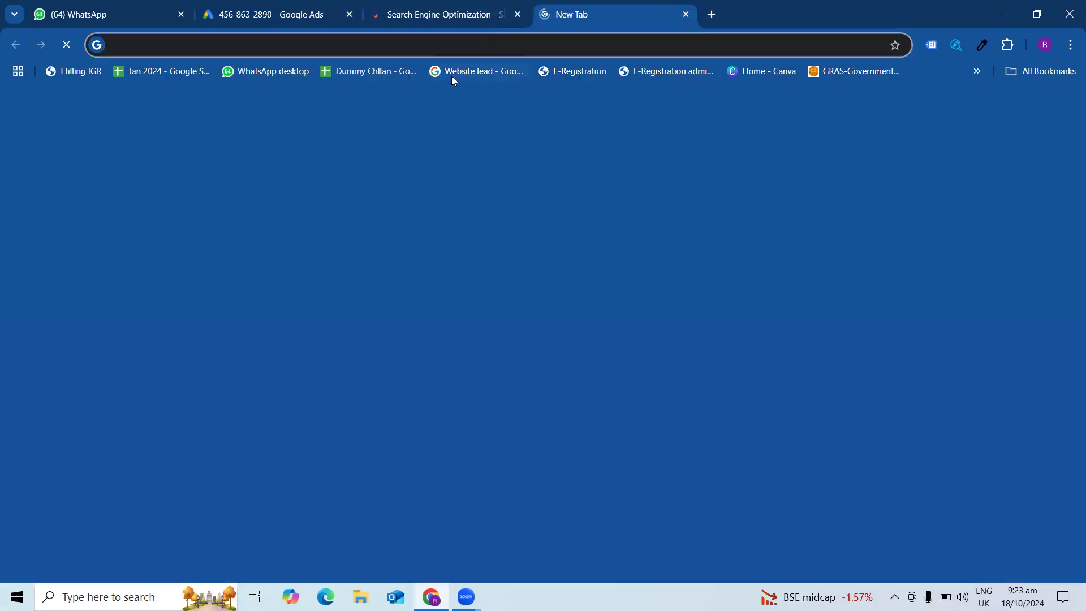
{"action": "left_click", "coordinate": [465, 288]}
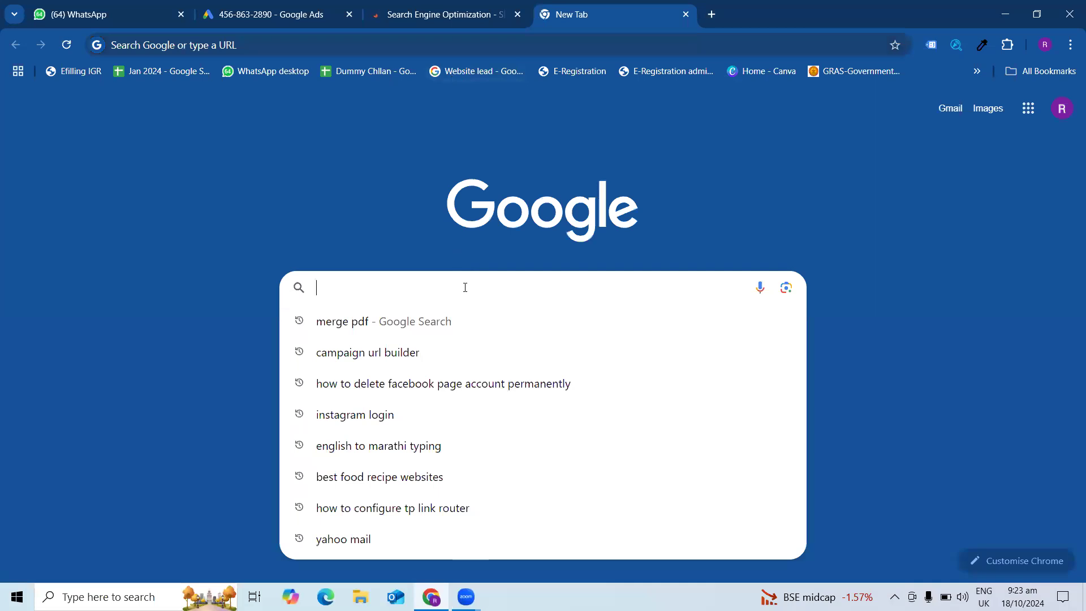
{"action": "type", "text": "seo"}
{"action": "key", "text": "BackSpace"}
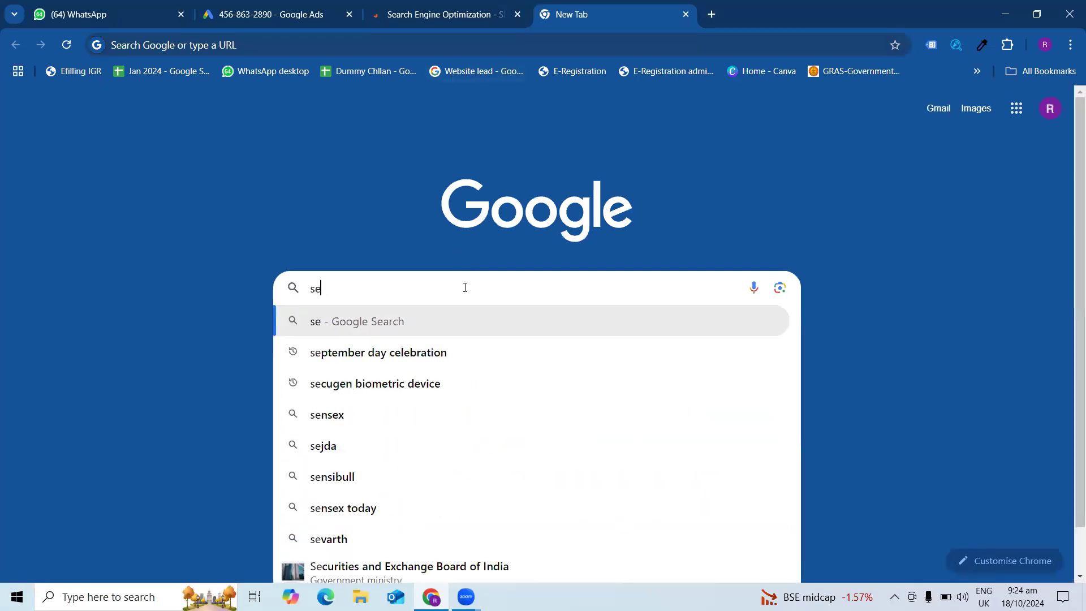
{"action": "type", "text": "o course for beginnes"}
{"action": "key", "text": "BackSpace"}
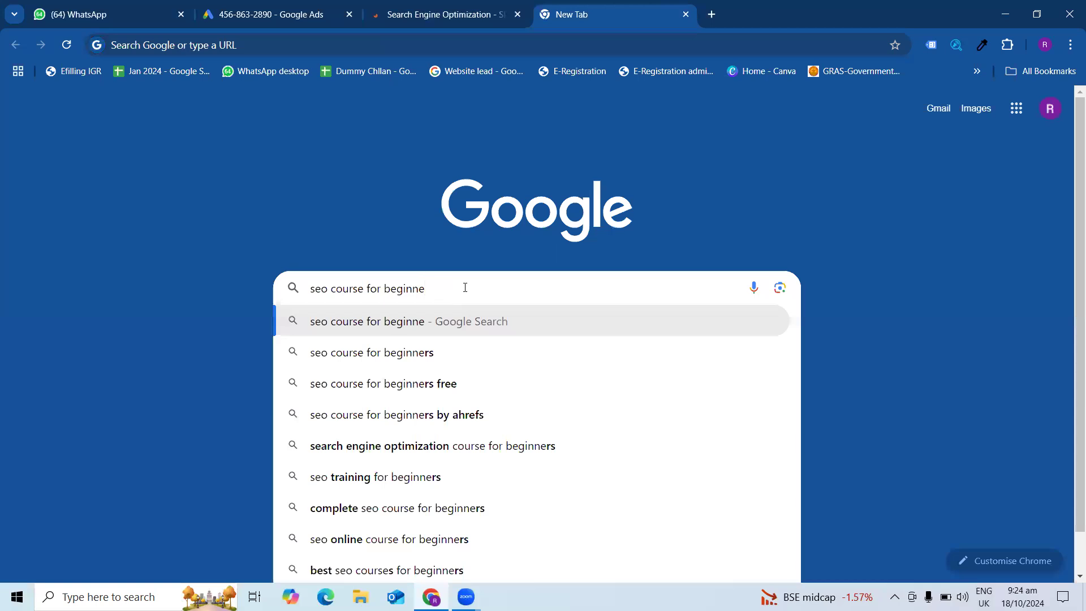
{"action": "type", "text": "n"}
{"action": "type", "text": "ers"}
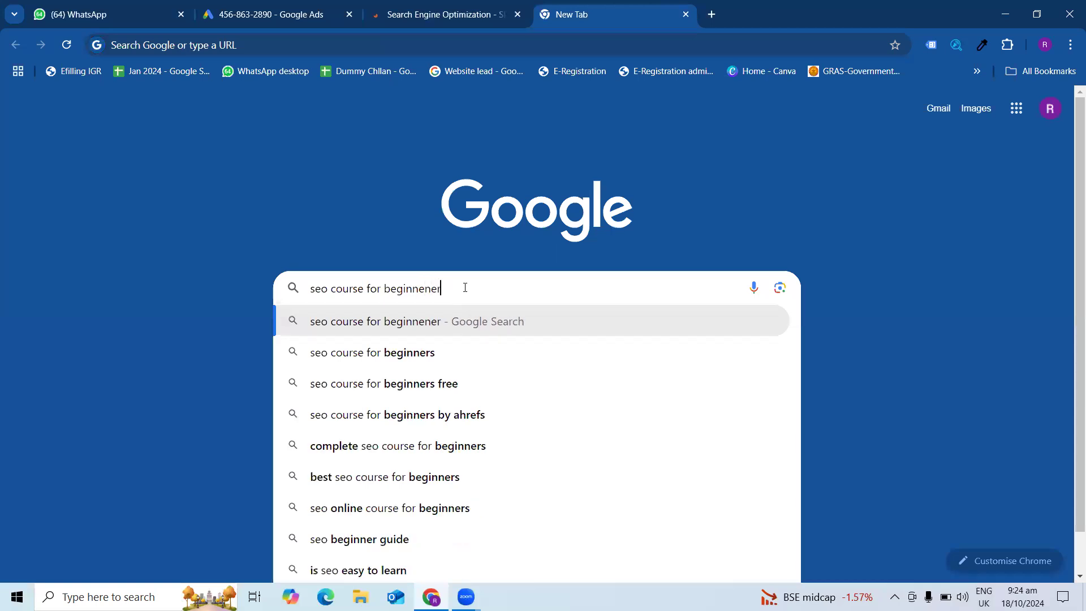
{"action": "key", "text": "Return"}
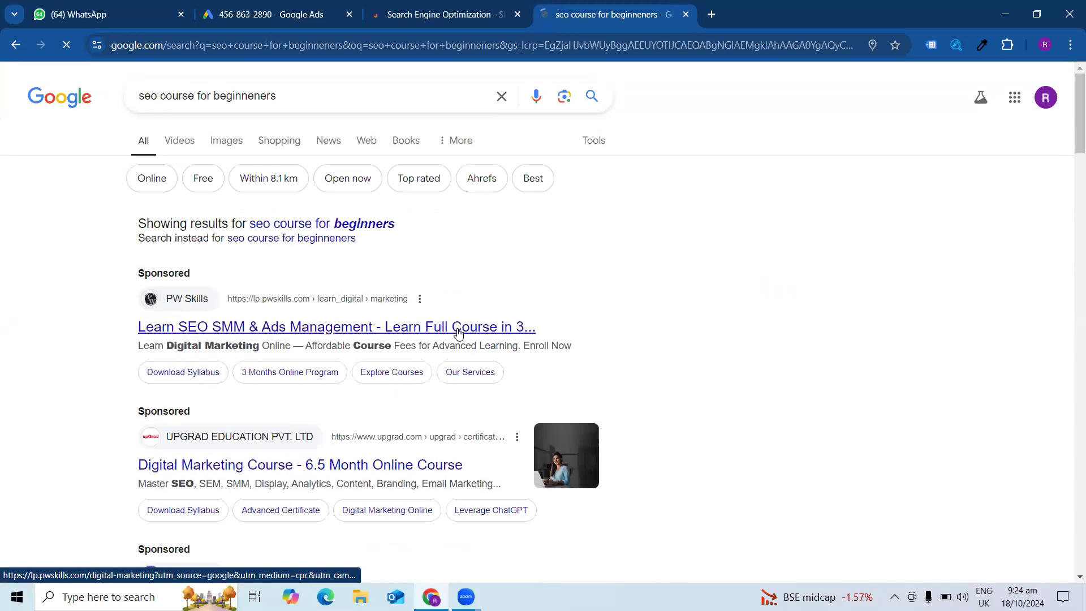
{"action": "left_click", "coordinate": [252, 15]}
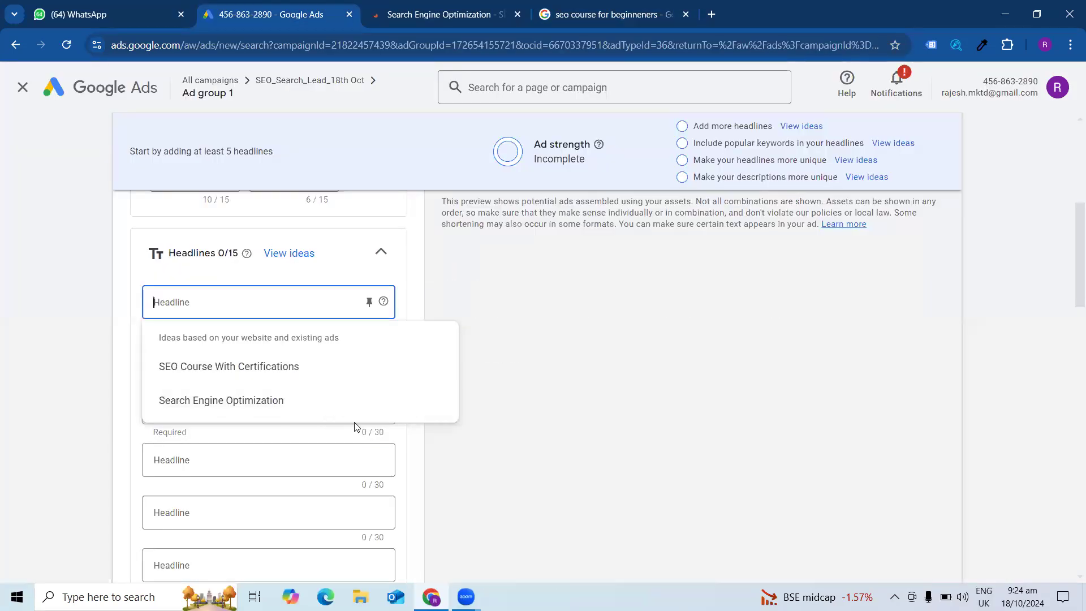
Fill the first two headlines with the suggested ideas "SEO Course With Certifications" and "Search Engine Optimization"
{"action": "left_click", "coordinate": [34, 289]}
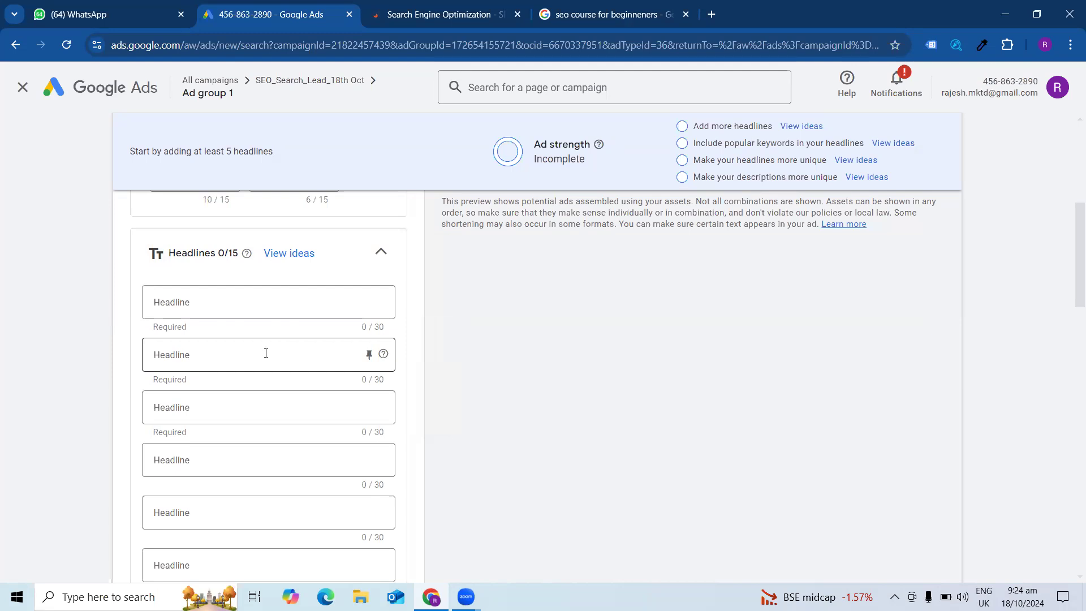
{"action": "left_click", "coordinate": [254, 308]}
{"action": "scroll", "coordinate": [258, 316], "scroll_direction": "up", "scroll_amount": 2}
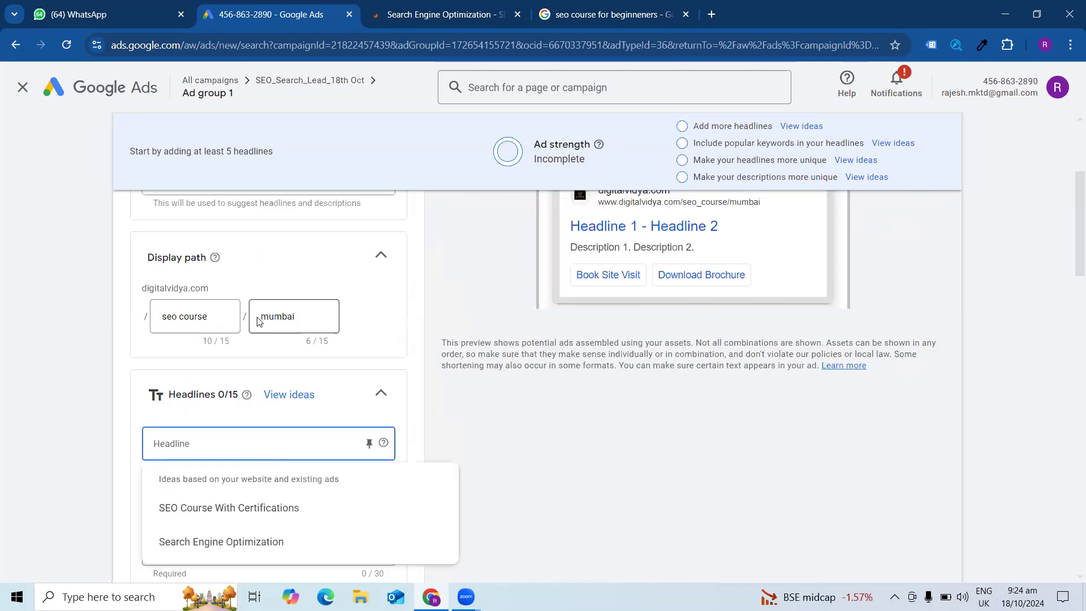
{"action": "scroll", "coordinate": [286, 281], "scroll_direction": "up", "scroll_amount": 2}
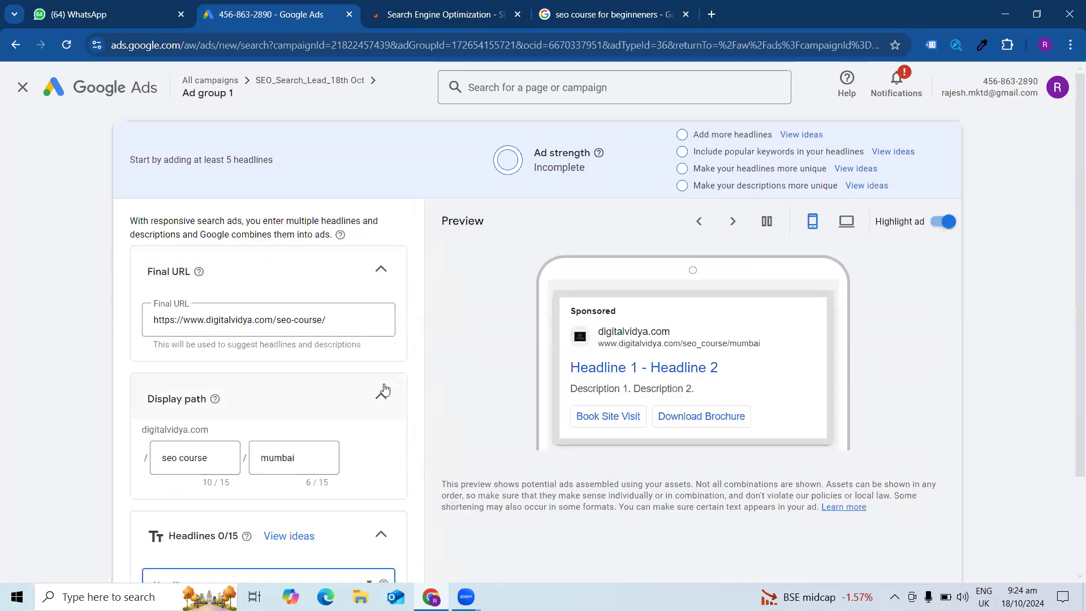
{"action": "scroll", "coordinate": [289, 377], "scroll_direction": "down", "scroll_amount": 3}
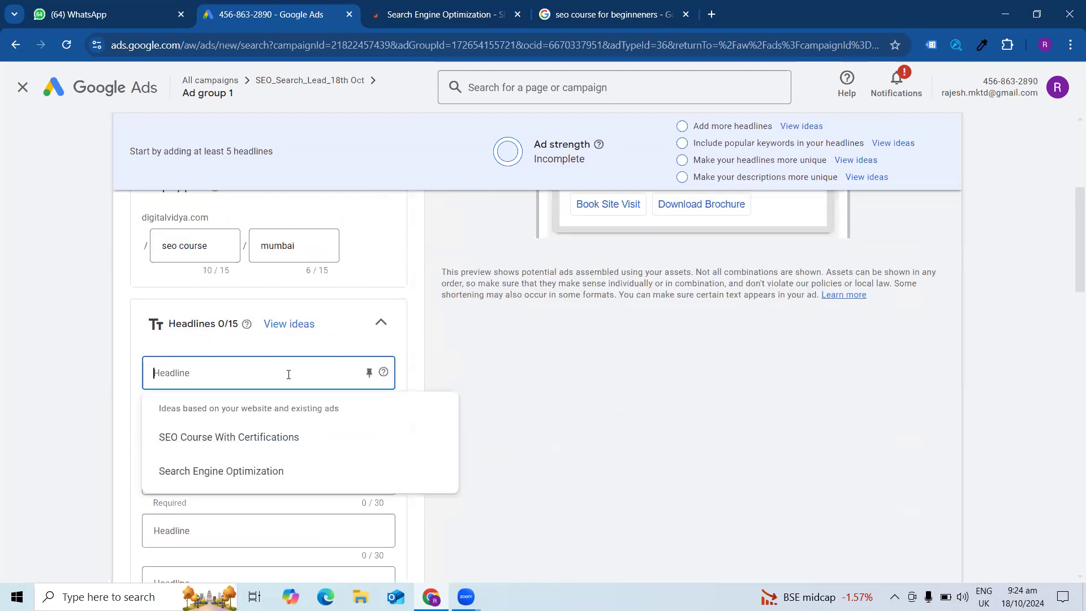
{"action": "left_click", "coordinate": [274, 443]}
{"action": "scroll", "coordinate": [283, 373], "scroll_direction": "down", "scroll_amount": 2}
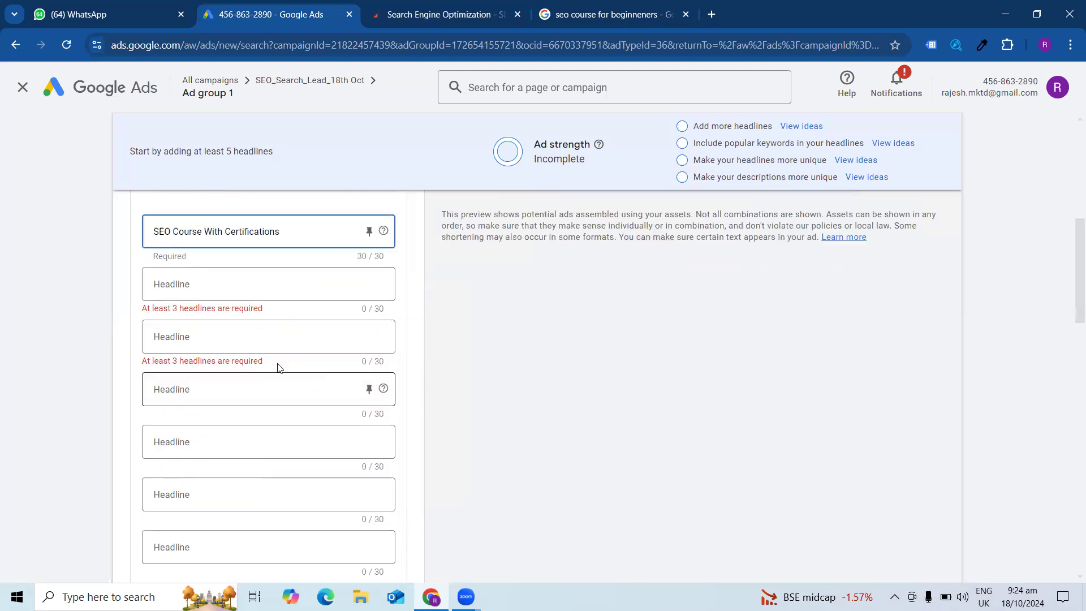
{"action": "left_click", "coordinate": [197, 294]}
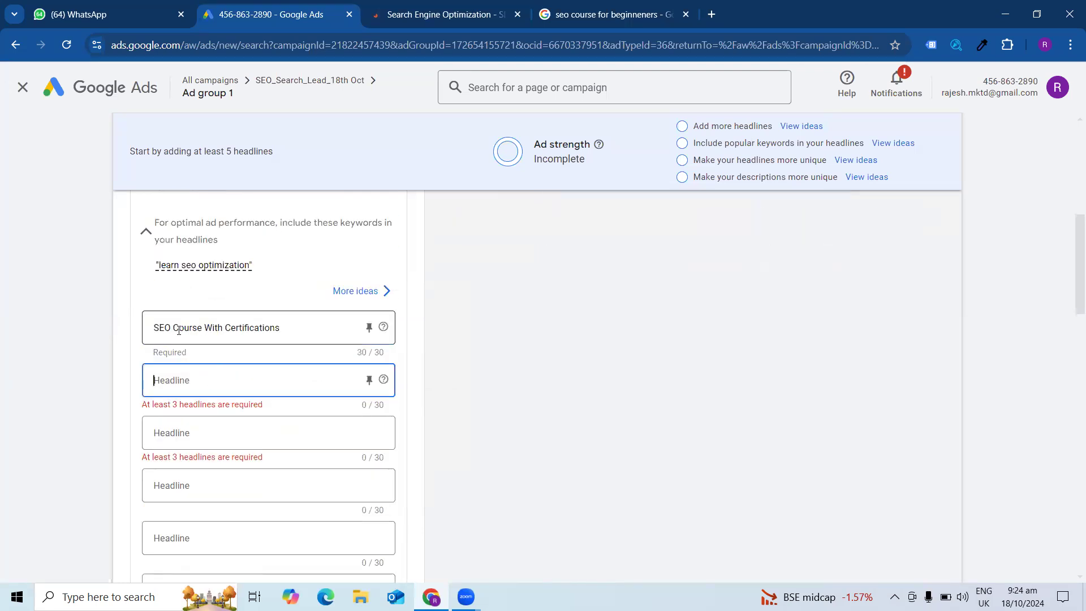
{"action": "left_click", "coordinate": [203, 384]}
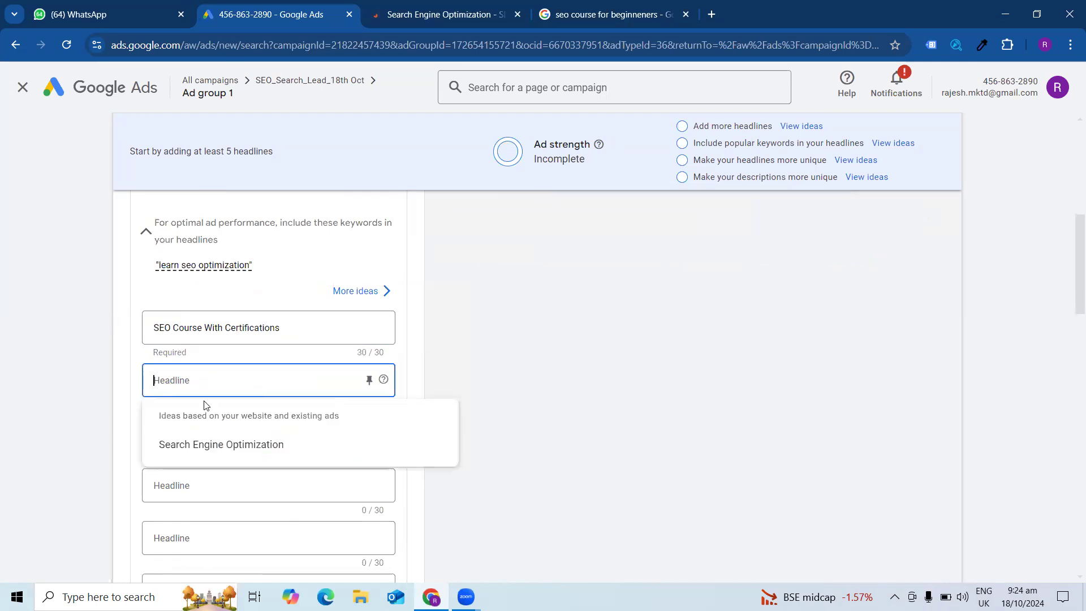
{"action": "left_click", "coordinate": [218, 446]}
Write "Best SEO Course Training" as the third headline, keeping it within the 30-character limit
{"action": "left_click", "coordinate": [223, 433]}
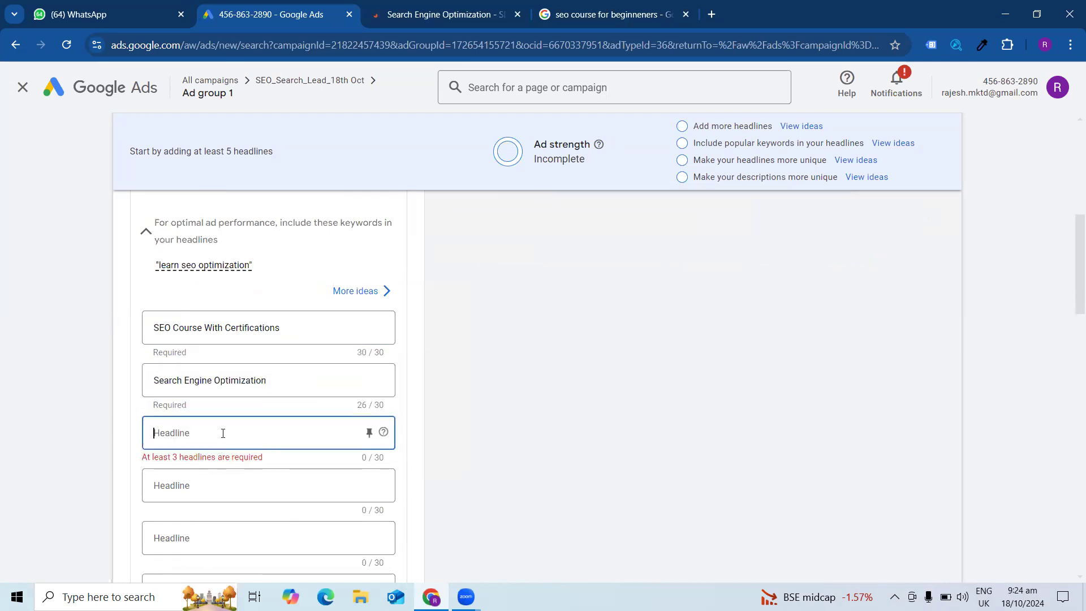
{"action": "type", "text": "Seo"}
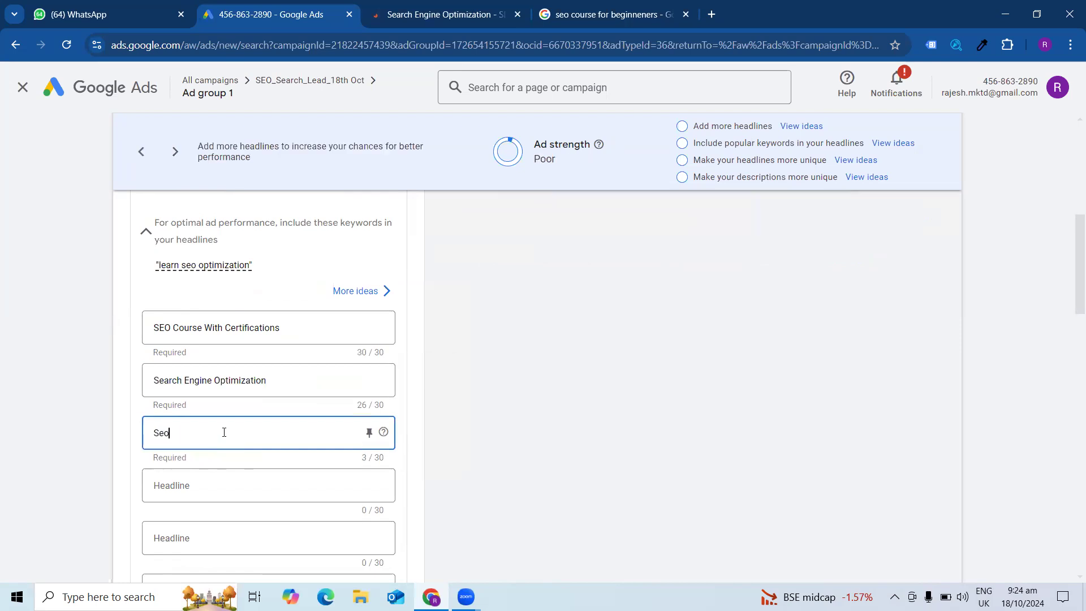
{"action": "key", "text": "BackSpace"}
{"action": "key", "text": "BackSpace"}
{"action": "type", "text": "BEst"}
{"action": "key", "text": "BackSpace"}
{"action": "key", "text": "BackSpace"}
{"action": "type", "text": "est SEO Course with"}
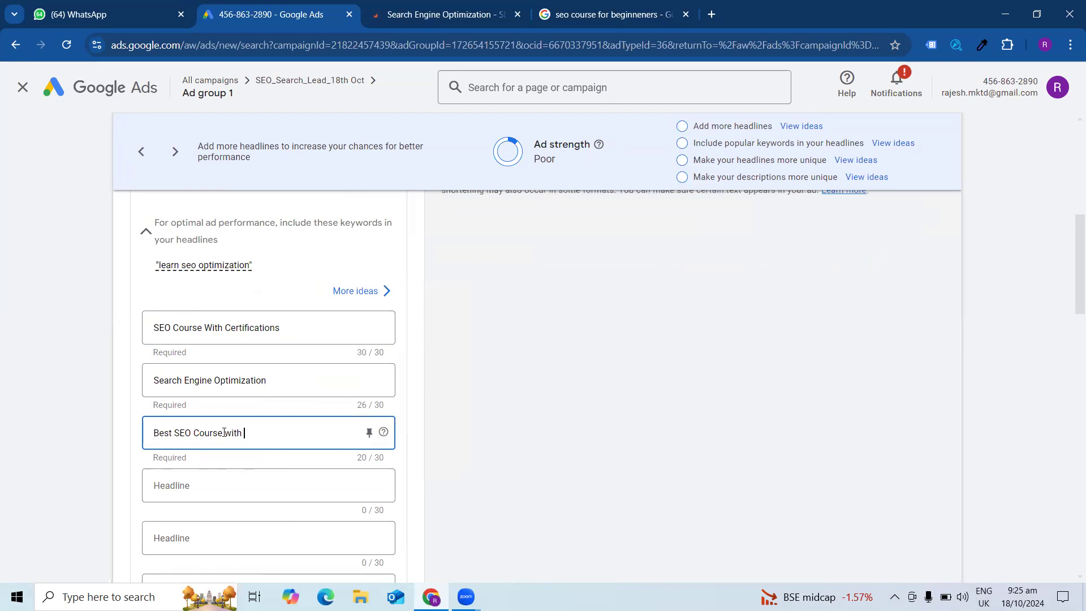
{"action": "type", "text": "Practi"}
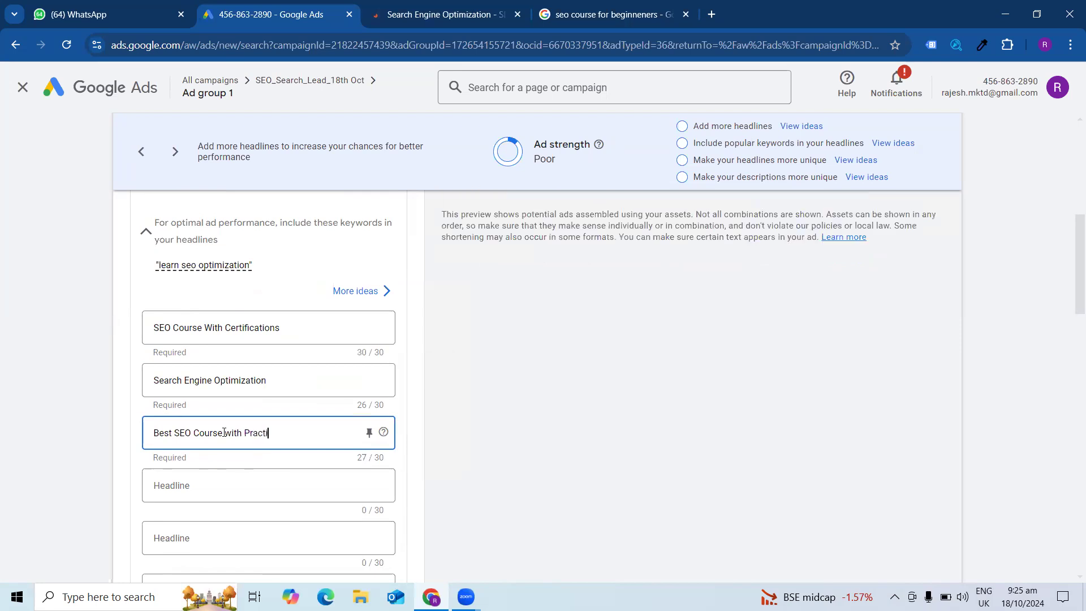
{"action": "type", "text": "cal Training"}
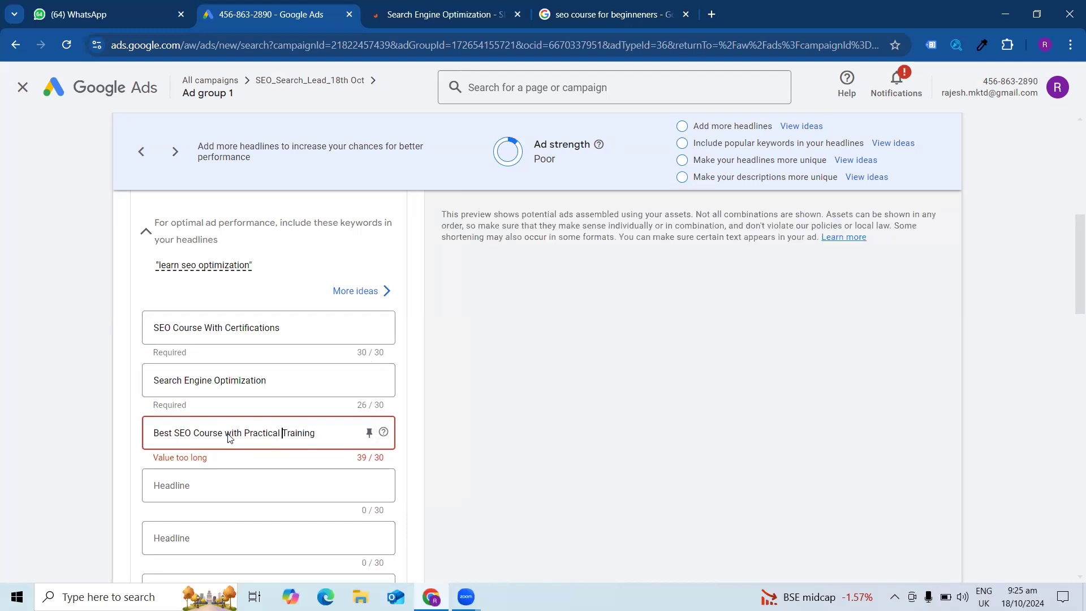
{"action": "left_click_drag", "start_coordinate": [283, 433], "coordinate": [224, 433]}
{"action": "key", "text": "BackSpace"}
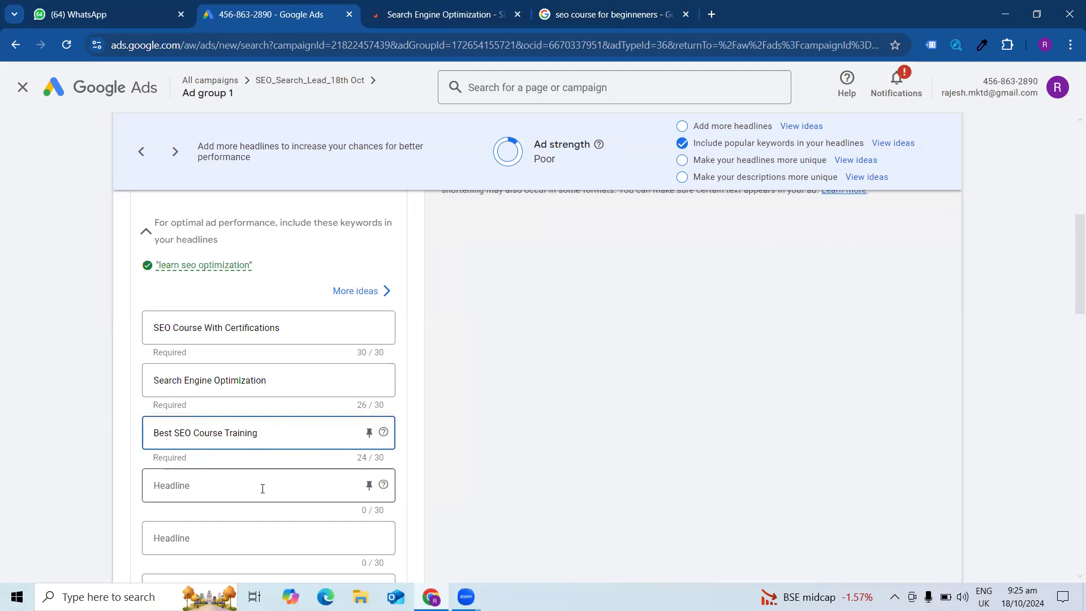
Write "SEO Course In Mumbai" as the ad's fourth headline
{"action": "left_click", "coordinate": [262, 487]}
{"action": "type", "text": "SEO"}
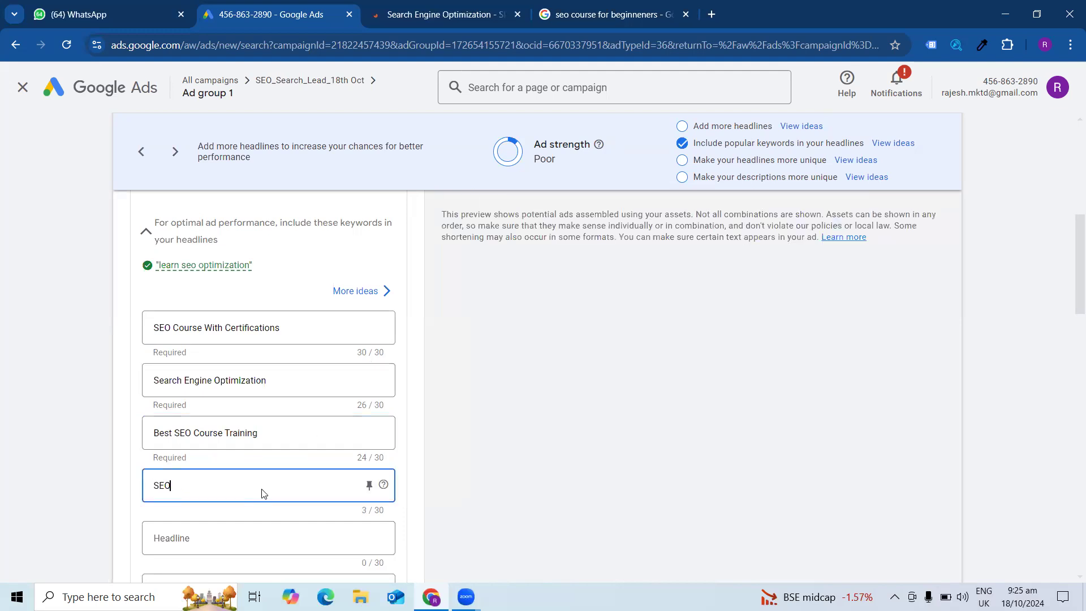
{"action": "type", "text": " Course In Mumbai"}
Write "SEO Cource With Best Placement" as the fifth headline, using the full 30-character limit
{"action": "scroll", "coordinate": [227, 453], "scroll_direction": "down", "scroll_amount": 3}
{"action": "left_click", "coordinate": [210, 398]}
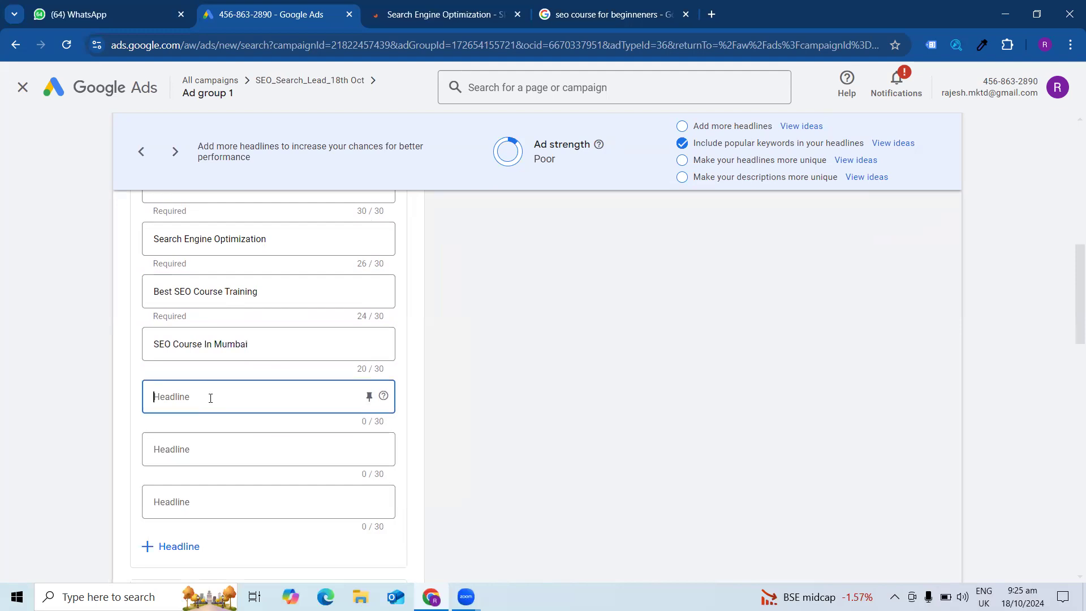
{"action": "type", "text": "SEO C"}
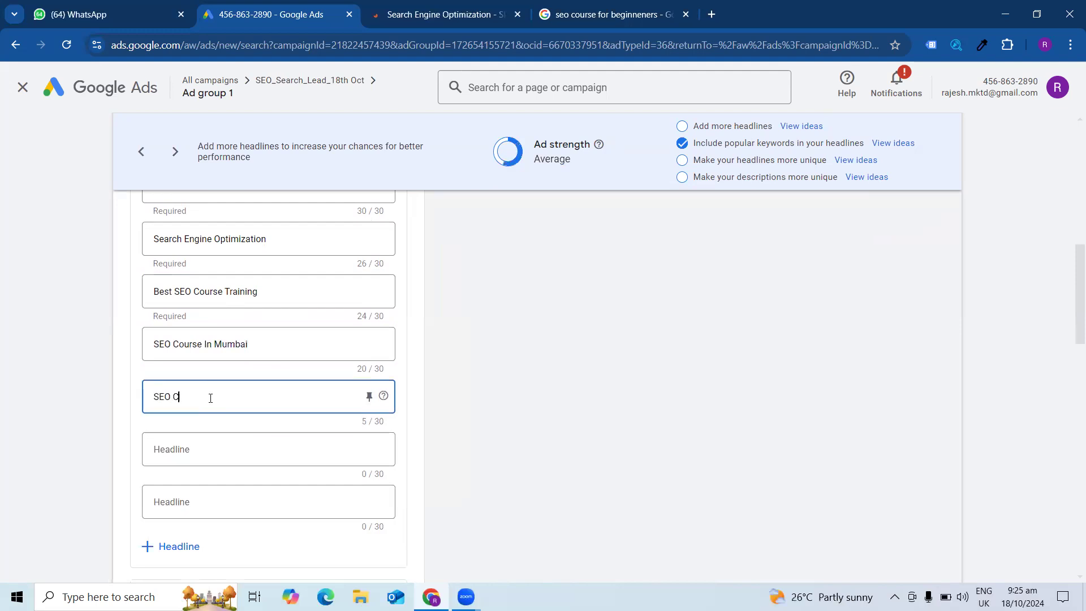
{"action": "type", "text": "ource "}
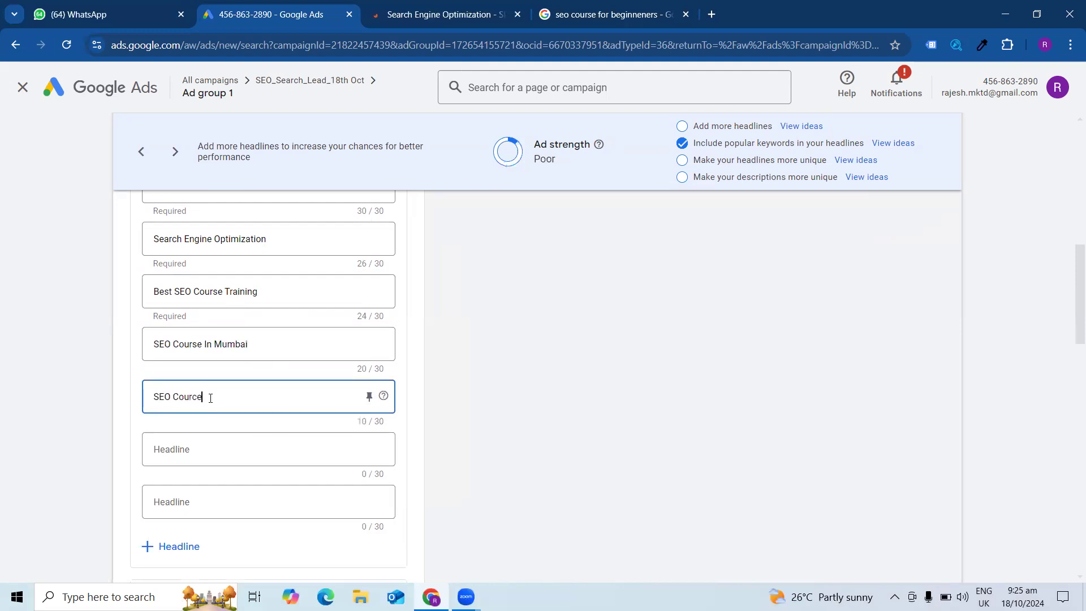
{"action": "type", "text": "With B"}
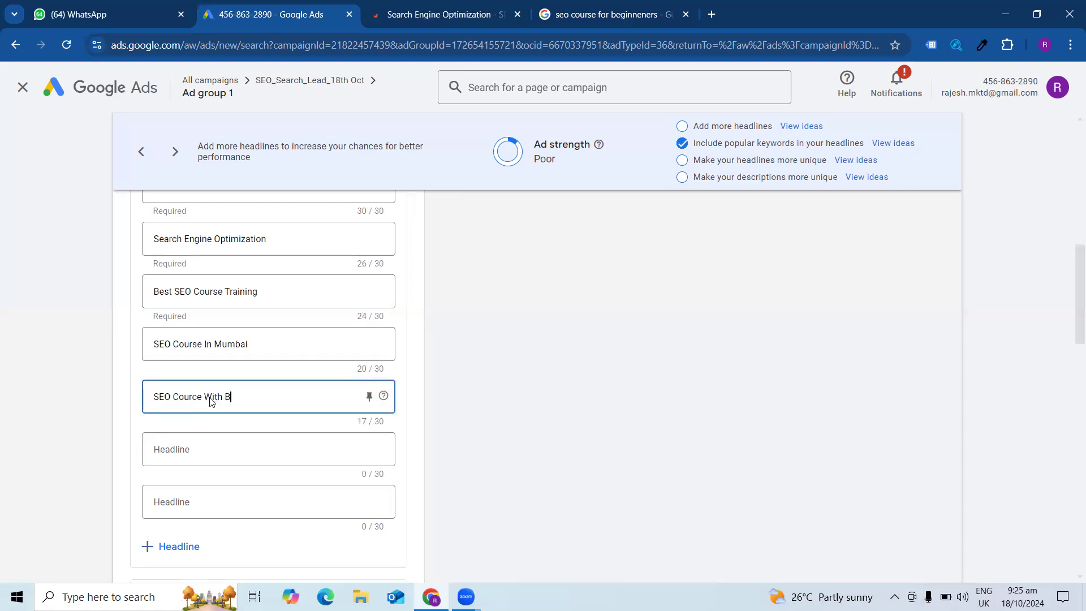
{"action": "type", "text": "Etter Placene"}
{"action": "type", "text": "m"}
{"action": "key", "text": "BackSpace"}
{"action": "key", "text": "BackSpace"}
{"action": "key", "text": "BackSpace"}
{"action": "key", "text": "BackSpace"}
{"action": "key", "text": "BackSpace"}
{"action": "key", "text": "BackSpace"}
{"action": "key", "text": "BackSpace"}
{"action": "key", "text": "BackSpace"}
{"action": "key", "text": "BackSpace"}
{"action": "key", "text": "BackSpace"}
{"action": "key", "text": "BackSpace"}
{"action": "key", "text": "BackSpace"}
{"action": "key", "text": "BackSpace"}
{"action": "key", "text": "BackSpace"}
{"action": "type", "text": "est Placement"}
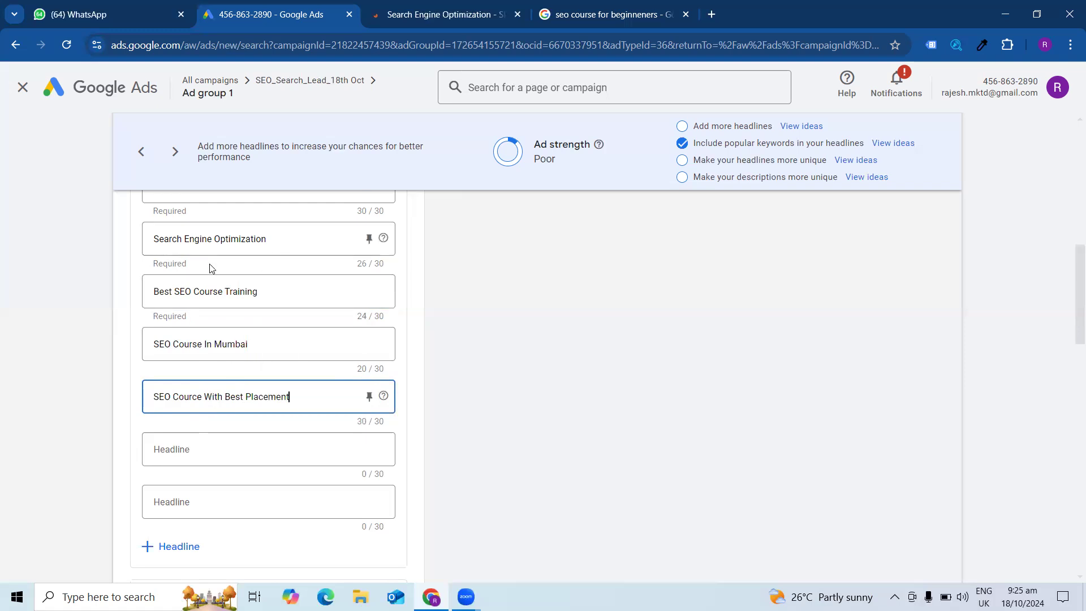
Fill the first description with the suggested idea "Start with a FREE Digital Marketing MasterClass" and add a comma at its end
{"action": "scroll", "coordinate": [212, 269], "scroll_direction": "down", "scroll_amount": 2}
{"action": "scroll", "coordinate": [218, 283], "scroll_direction": "down", "scroll_amount": 2}
{"action": "left_click", "coordinate": [221, 370]}
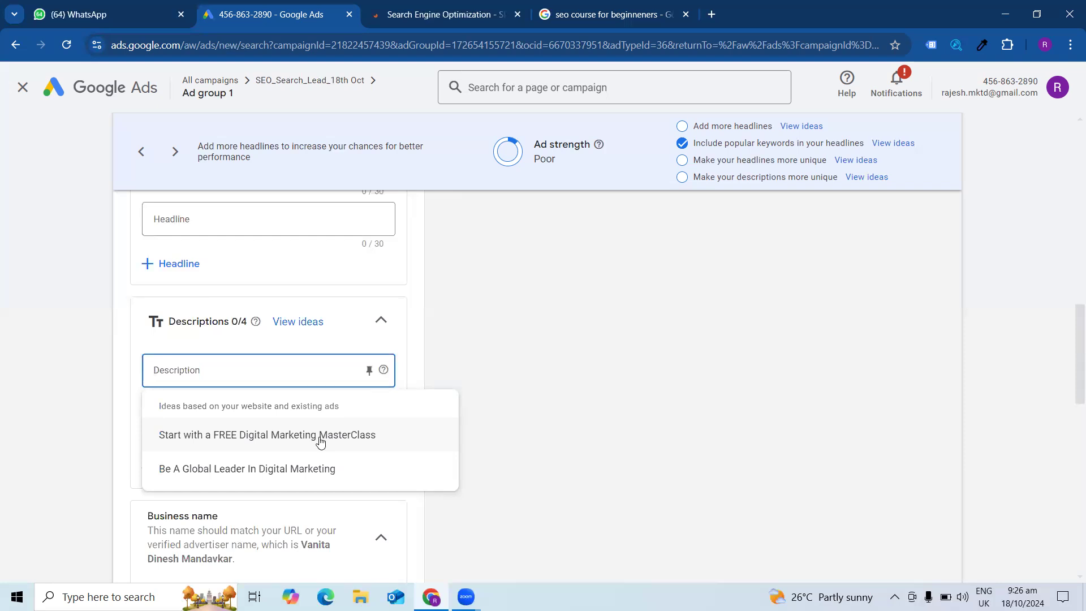
{"action": "left_click", "coordinate": [320, 436]}
{"action": "left_click", "coordinate": [353, 369]}
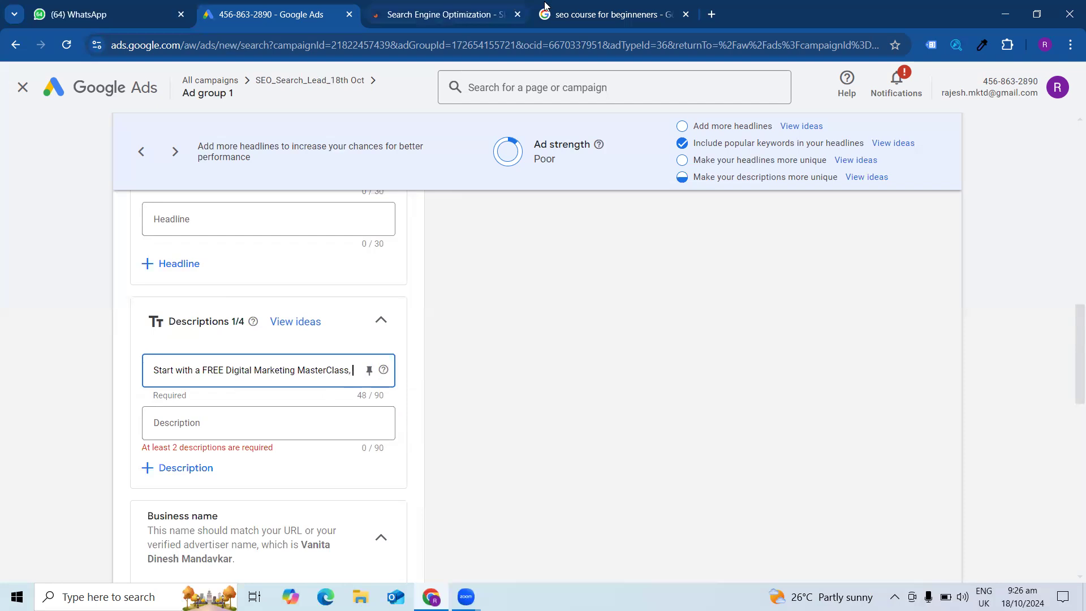
Copy the tagline "Best SEO Course with Internships for Students, Working Professionals and Business Owners" from the course page into the ad's second description
{"action": "left_click", "coordinate": [458, 11]}
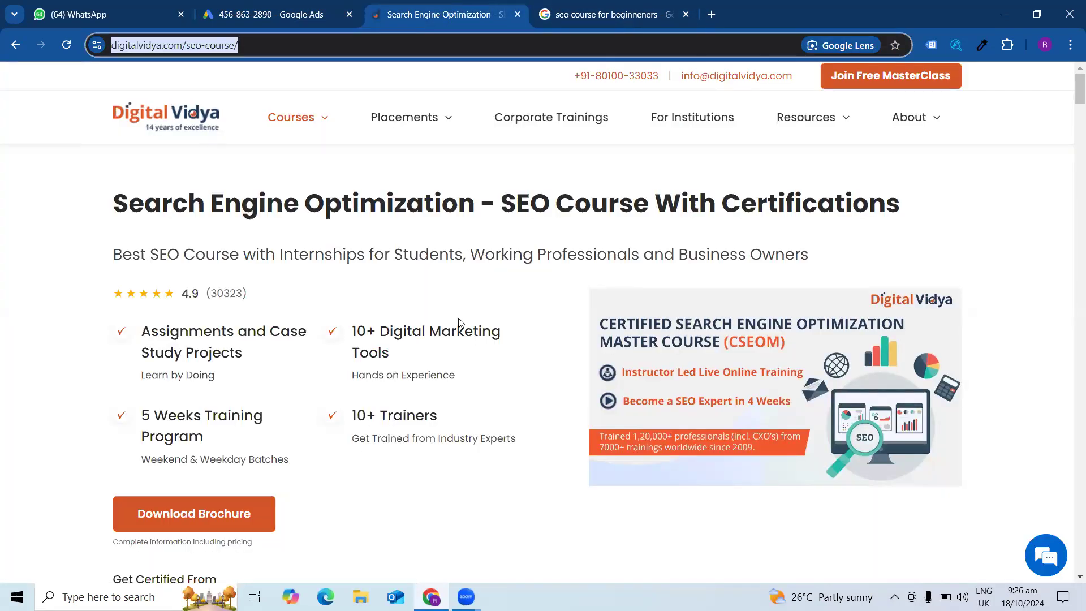
{"action": "left_click", "coordinate": [389, 254]}
{"action": "triple_click", "coordinate": [388, 254]}
{"action": "key", "text": "ctrl+c"}
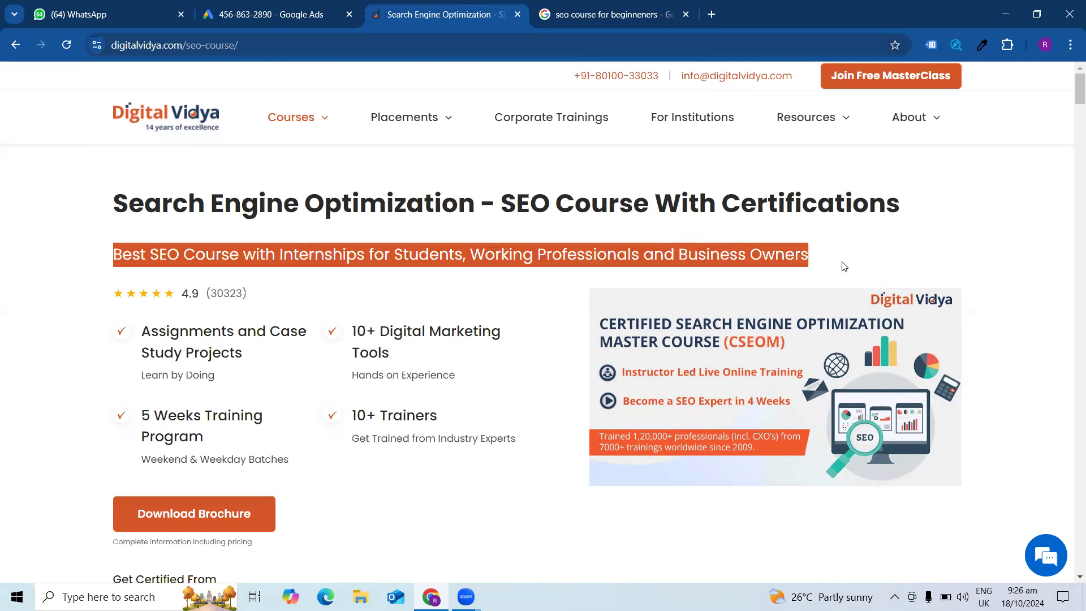
{"action": "left_click", "coordinate": [254, 5]}
{"action": "left_click", "coordinate": [284, 419]}
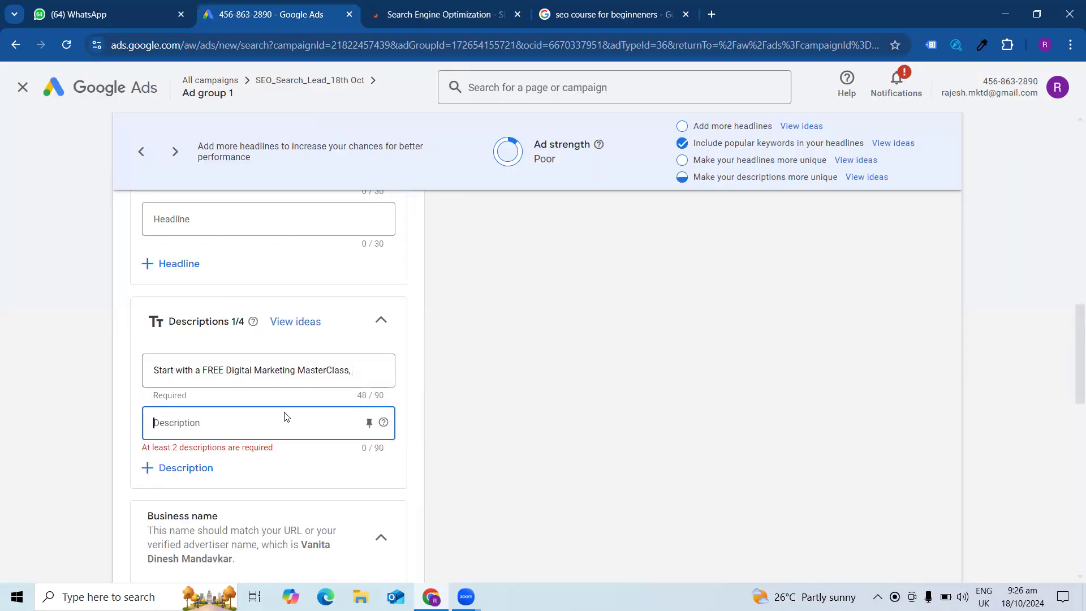
{"action": "key", "text": "ctrl+v"}
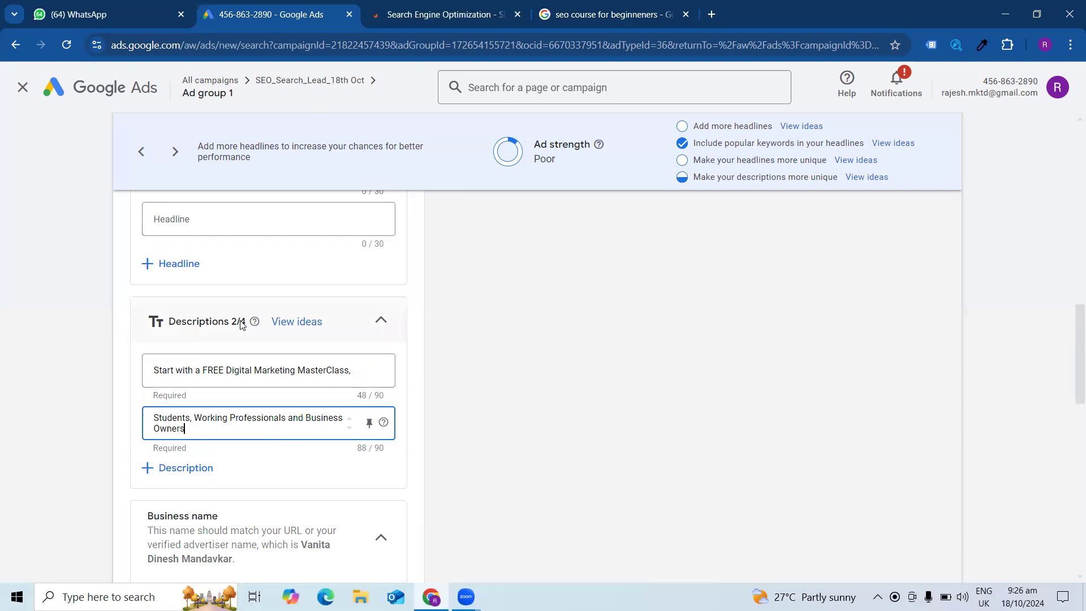
Check the ad preview with the new descriptions and set the business name to "Digital Vidya"
{"action": "scroll", "coordinate": [277, 338], "scroll_direction": "down", "scroll_amount": 1}
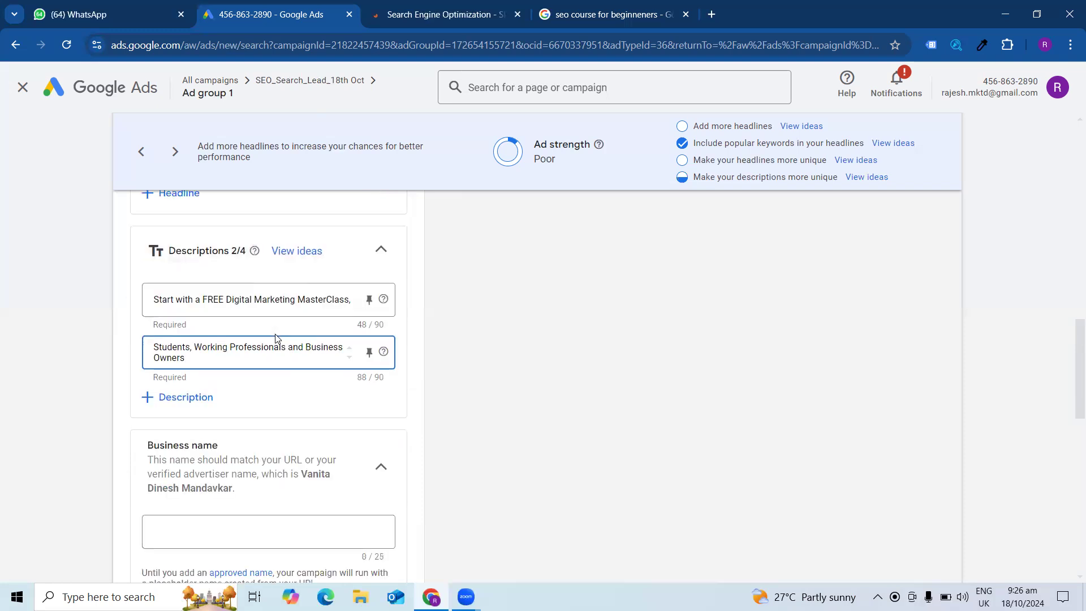
{"action": "scroll", "coordinate": [277, 338], "scroll_direction": "down", "scroll_amount": 2}
{"action": "scroll", "coordinate": [277, 337], "scroll_direction": "up", "scroll_amount": 10}
{"action": "scroll", "coordinate": [277, 338], "scroll_direction": "down", "scroll_amount": 10}
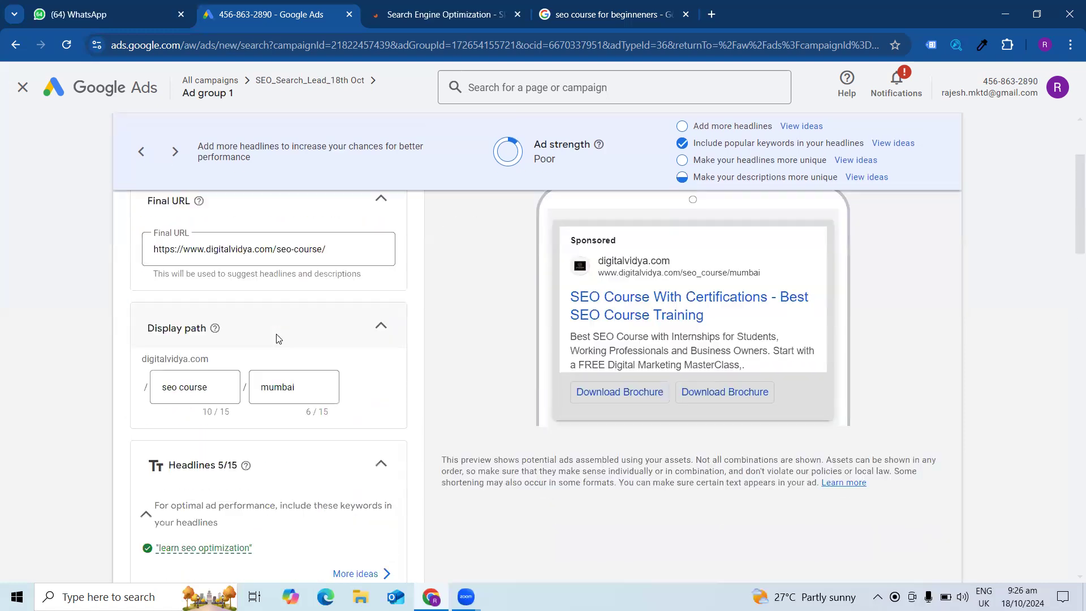
{"action": "scroll", "coordinate": [277, 338], "scroll_direction": "down", "scroll_amount": 1}
{"action": "left_click", "coordinate": [269, 317]}
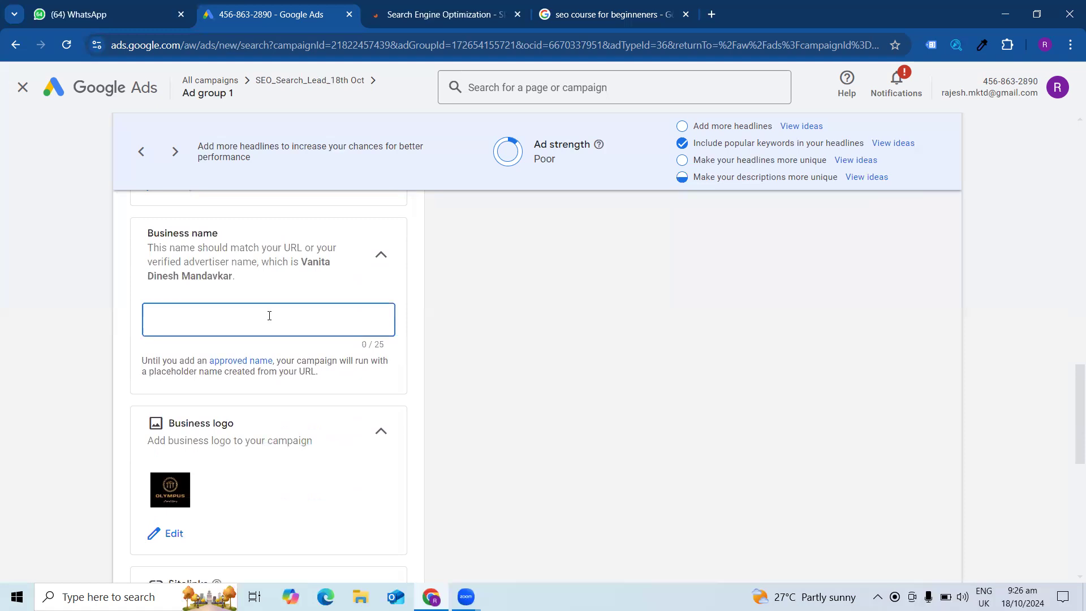
{"action": "type", "text": "Digital Vidya"}
Review the business logo and expand the list of account-level sitelinks to examine them
{"action": "scroll", "coordinate": [313, 403], "scroll_direction": "down", "scroll_amount": 2}
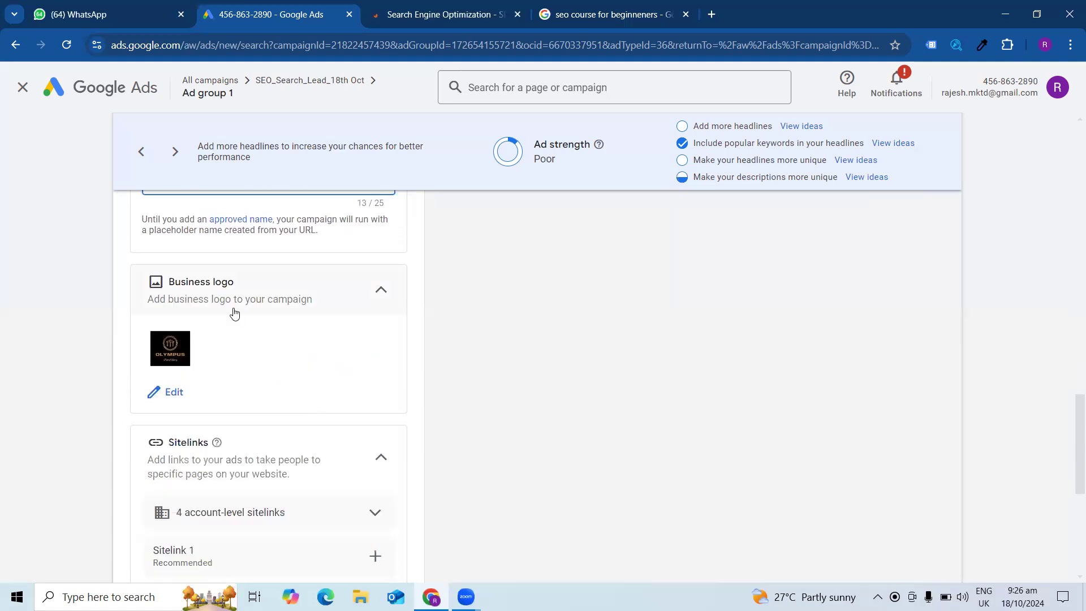
{"action": "scroll", "coordinate": [249, 353], "scroll_direction": "down", "scroll_amount": 3}
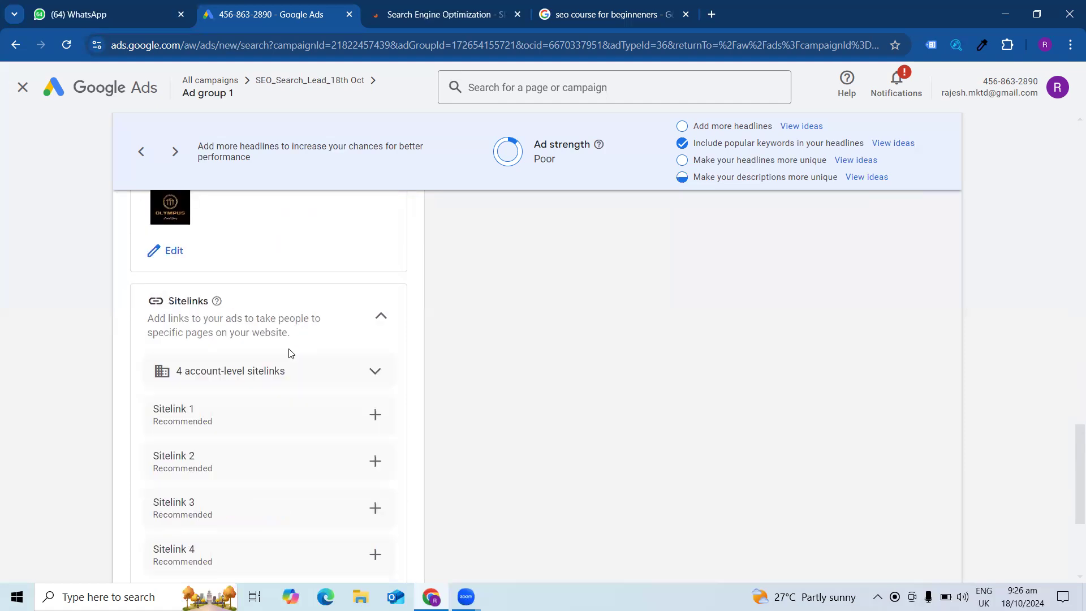
{"action": "left_click", "coordinate": [371, 303]}
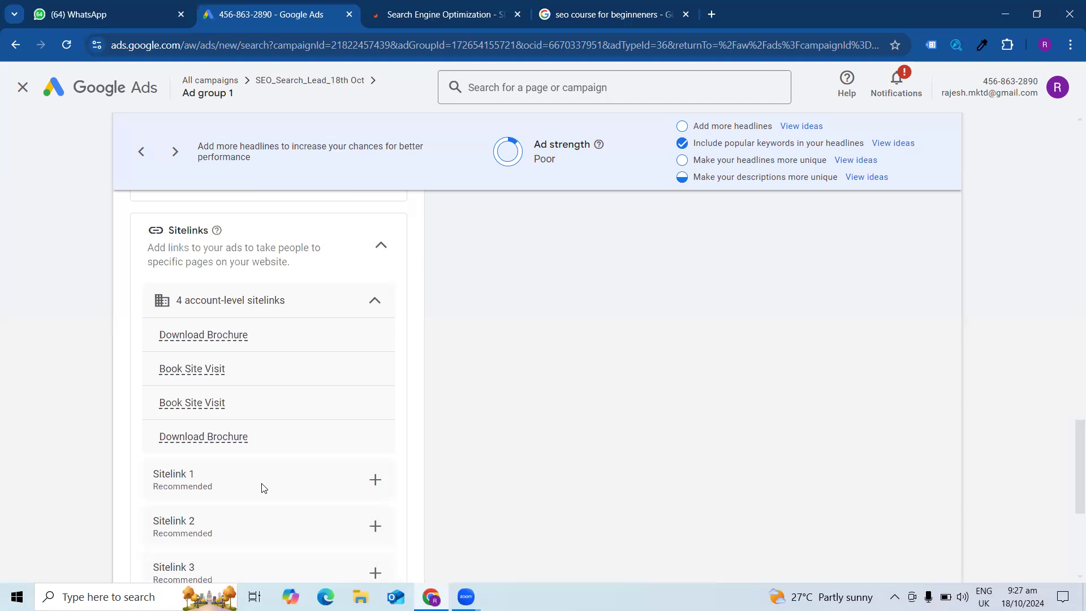
Start creating Sitelink 1 and set its sitelink text to "SEM Course"
{"action": "left_click", "coordinate": [376, 476]}
{"action": "left_click", "coordinate": [416, 219]}
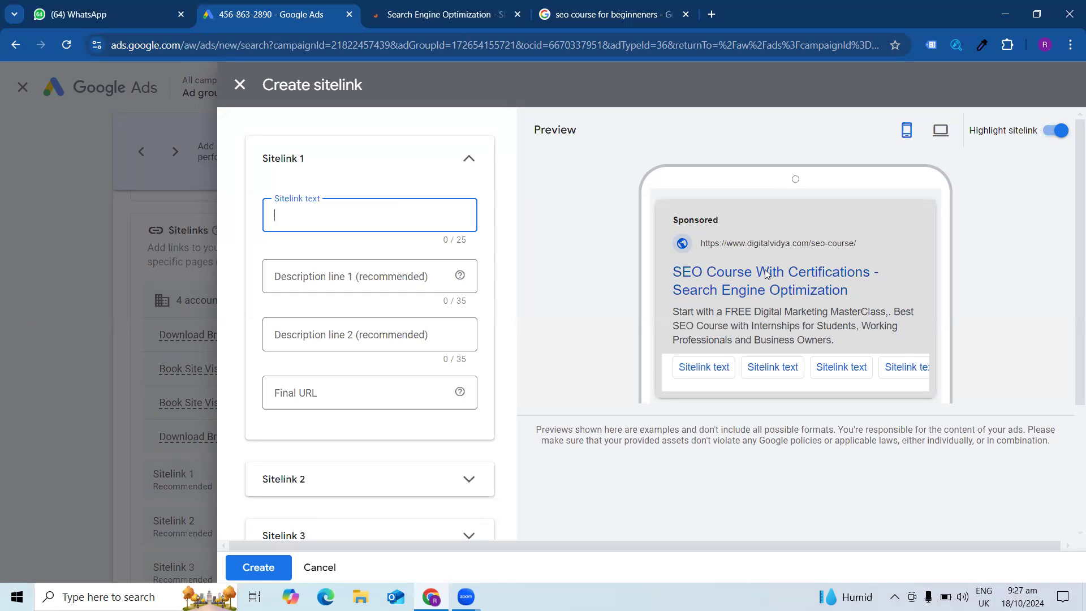
{"action": "type", "text": "Sea"}
{"action": "key", "text": "BackSpace"}
{"action": "key", "text": "BackSpace"}
{"action": "type", "text": "E"}
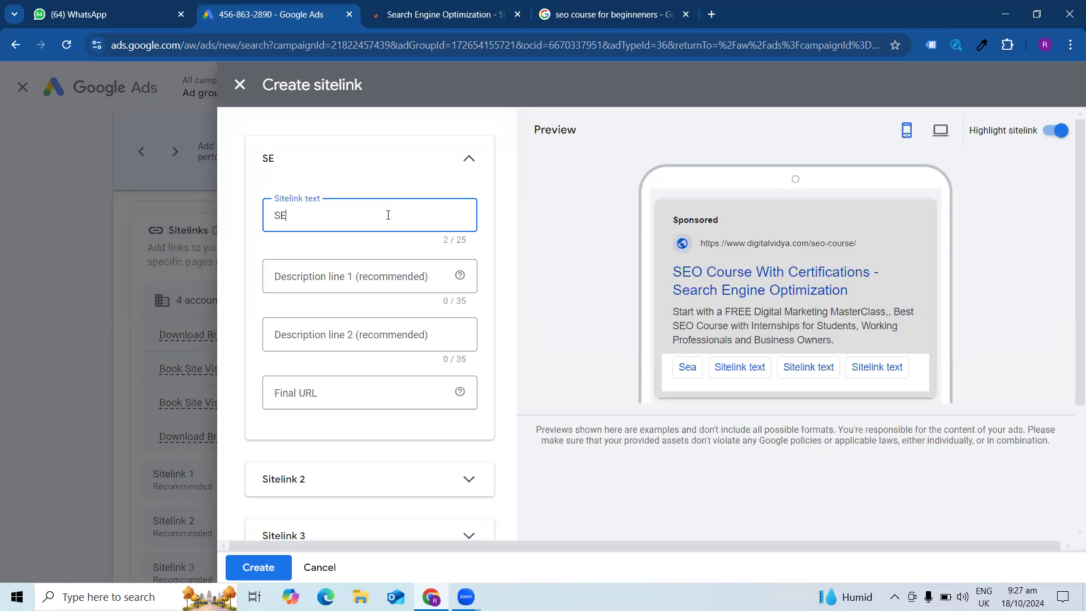
{"action": "type", "text": "M COurse"}
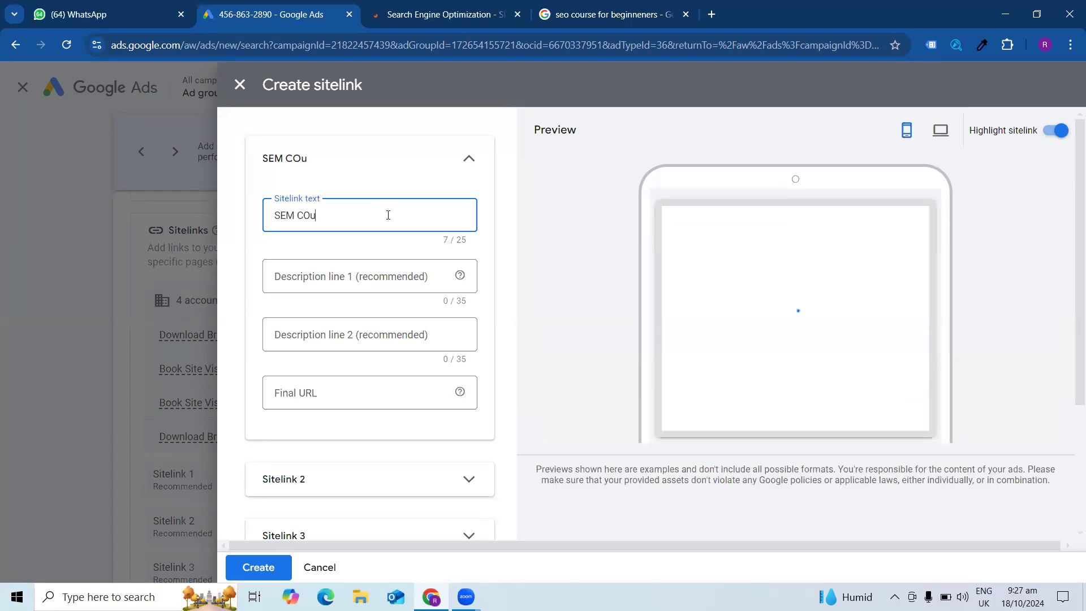
{"action": "key", "text": "BackSpace"}
{"action": "key", "text": "BackSpace"}
{"action": "key", "text": "BackSpace"}
{"action": "key", "text": "BackSpace"}
{"action": "key", "text": "BackSpace"}
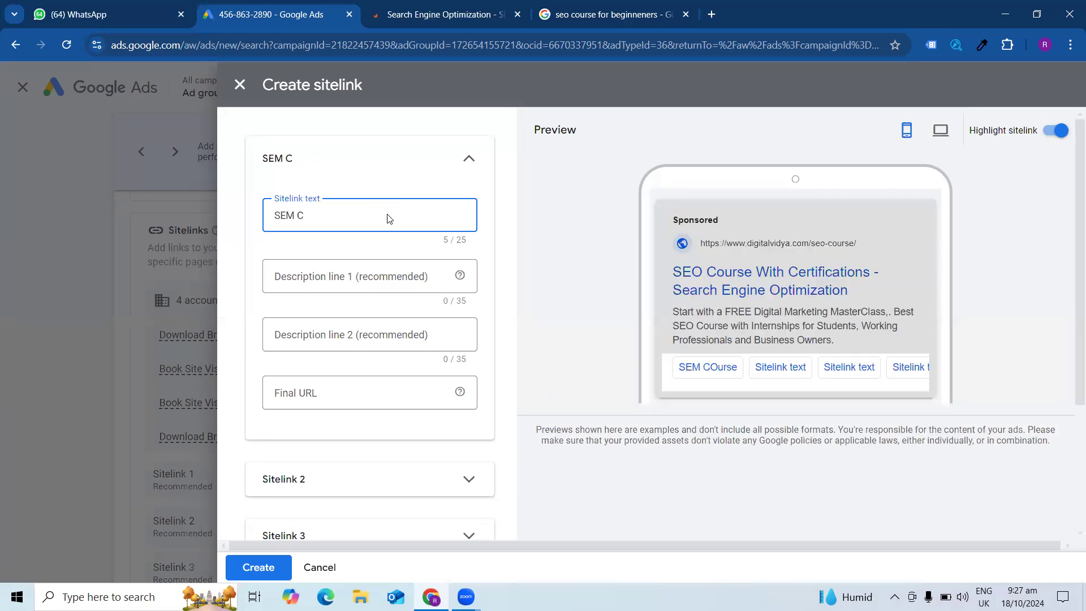
{"action": "type", "text": "purse"}
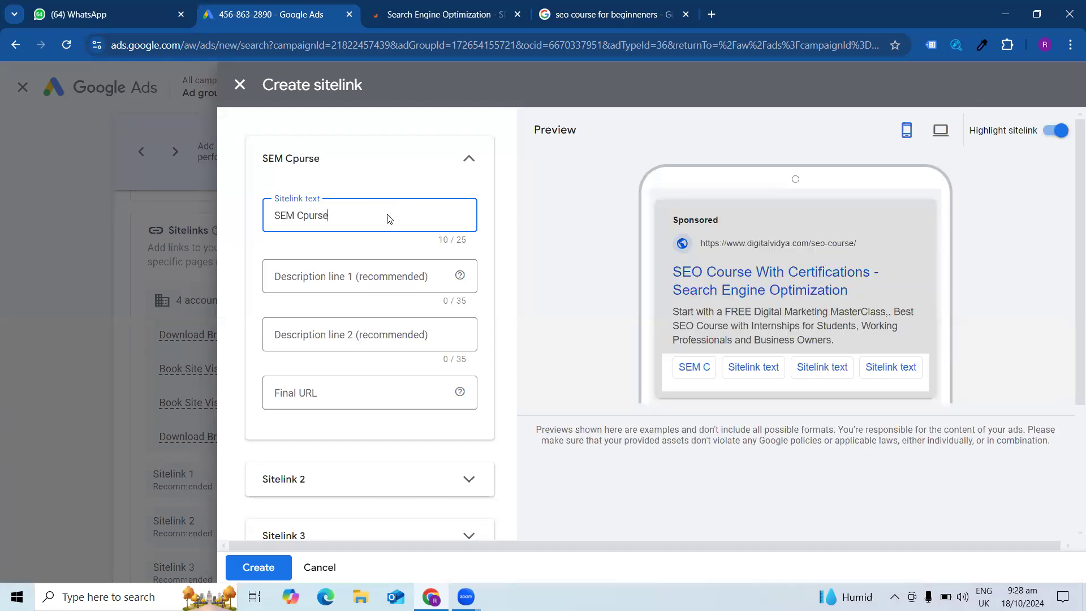
{"action": "key", "text": "BackSpace"}
{"action": "key", "text": "BackSpace"}
{"action": "key", "text": "BackSpace"}
{"action": "key", "text": "BackSpace"}
{"action": "key", "text": "BackSpace"}
{"action": "key", "text": "BackSpace"}
{"action": "key", "text": "BackSpace"}
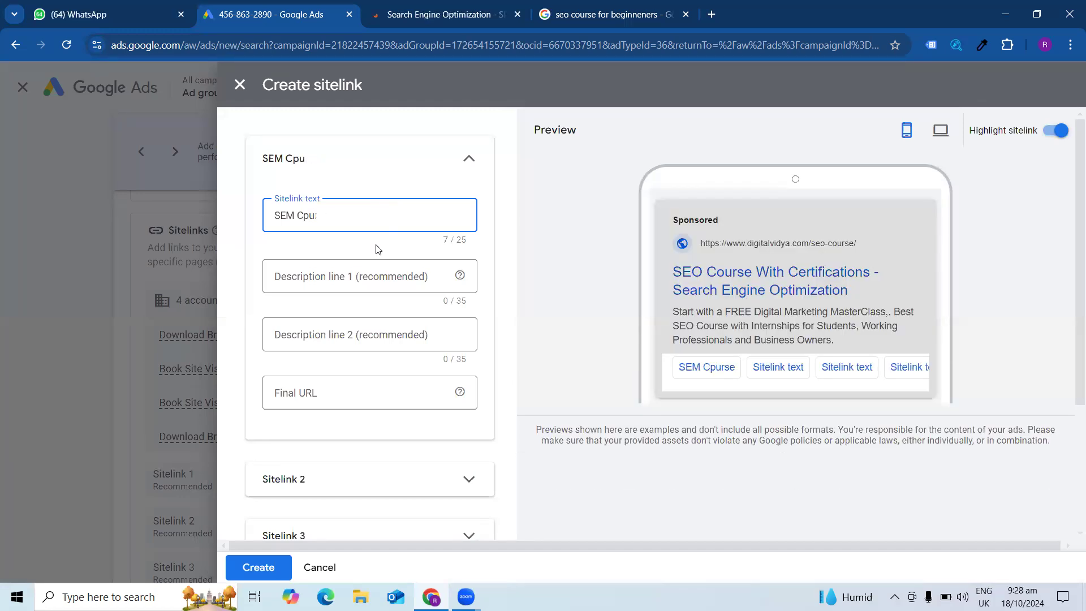
{"action": "type", "text": "Course"}
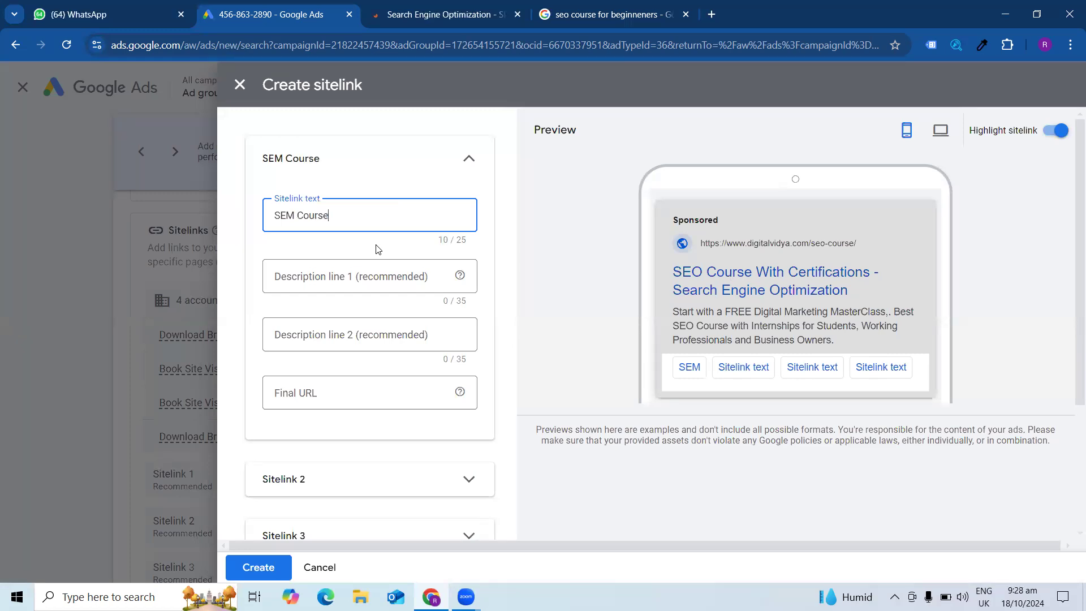
Write "Best SEO Cource With Expereinced" as the sitelink's first description line, within the 35-character limit
{"action": "left_click", "coordinate": [384, 277]}
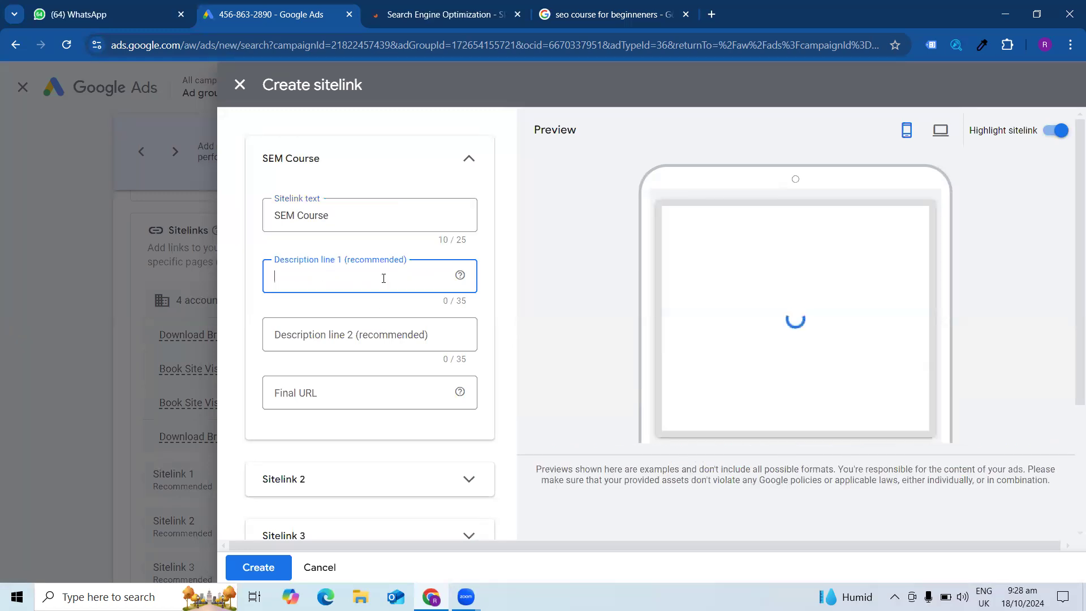
{"action": "type", "text": "BEst"}
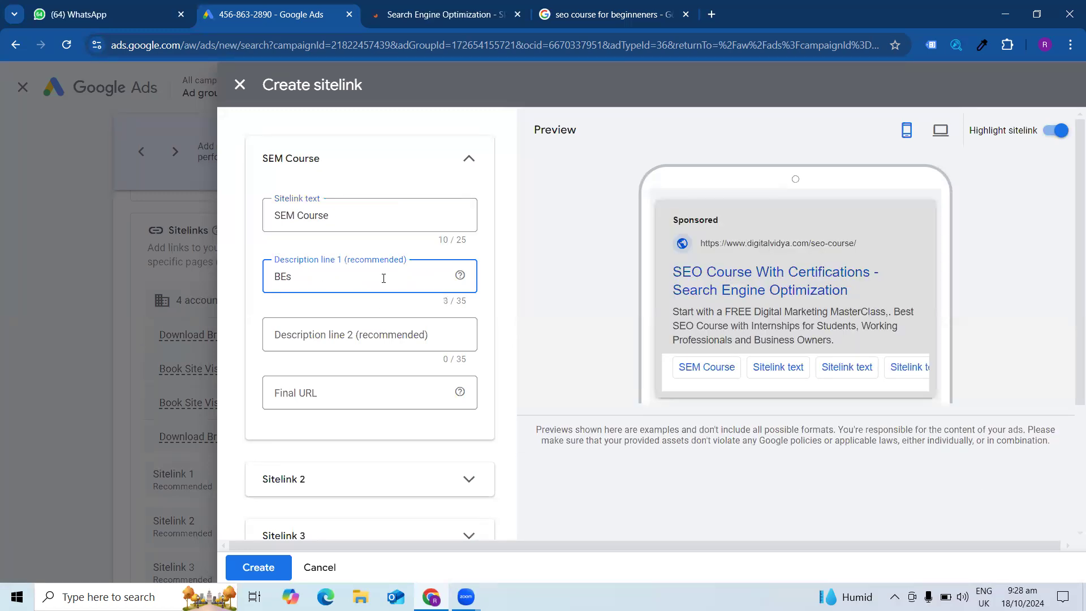
{"action": "key", "text": "BackSpace"}
{"action": "key", "text": "BackSpace"}
{"action": "key", "text": "BackSpace"}
{"action": "type", "text": "est SEO Cource E"}
{"action": "key", "text": "BackSpace"}
{"action": "type", "text": "With 20"}
{"action": "type", "text": "rs Expe"}
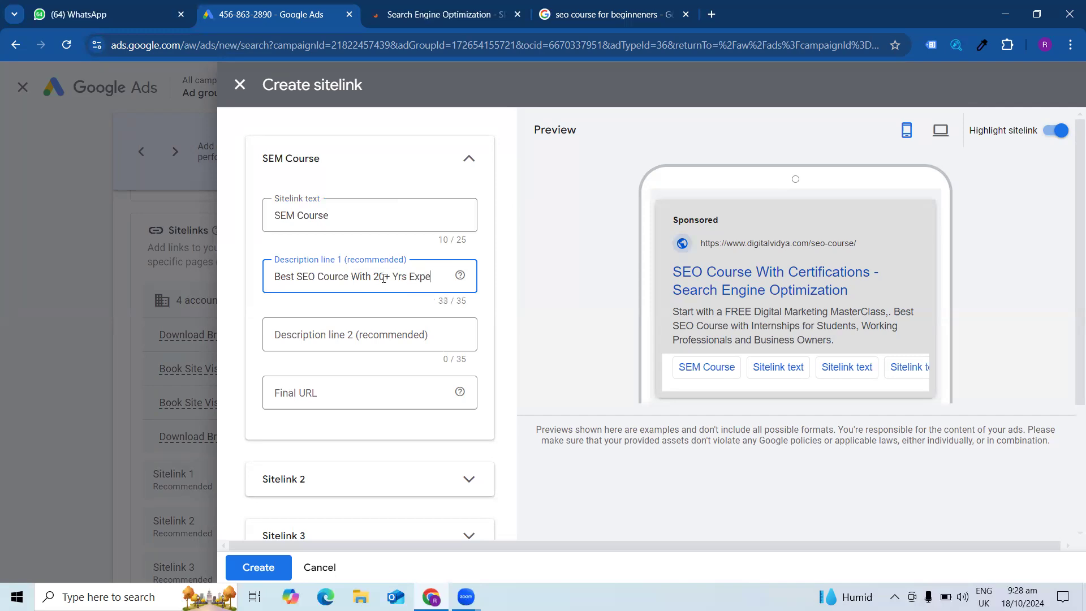
{"action": "type", "text": "rience"}
{"action": "key", "text": "BackSpace"}
{"action": "key", "text": "BackSpace"}
{"action": "key", "text": "BackSpace"}
{"action": "key", "text": "BackSpace"}
{"action": "key", "text": "BackSpace"}
{"action": "key", "text": "BackSpace"}
{"action": "key", "text": "BackSpace"}
{"action": "key", "text": "BackSpace"}
{"action": "key", "text": "BackSpace"}
{"action": "type", "text": "Exxperience"}
{"action": "key", "text": "BackSpace"}
{"action": "key", "text": "BackSpace"}
{"action": "key", "text": "BackSpace"}
{"action": "key", "text": "BackSpace"}
{"action": "key", "text": "BackSpace"}
{"action": "key", "text": "BackSpace"}
{"action": "key", "text": "BackSpace"}
{"action": "key", "text": "BackSpace"}
{"action": "key", "text": "BackSpace"}
{"action": "type", "text": "Expereinced"}
Write "GEt Free Master Class" as the SEM Course sitelink's second description line
{"action": "left_click", "coordinate": [356, 334]}
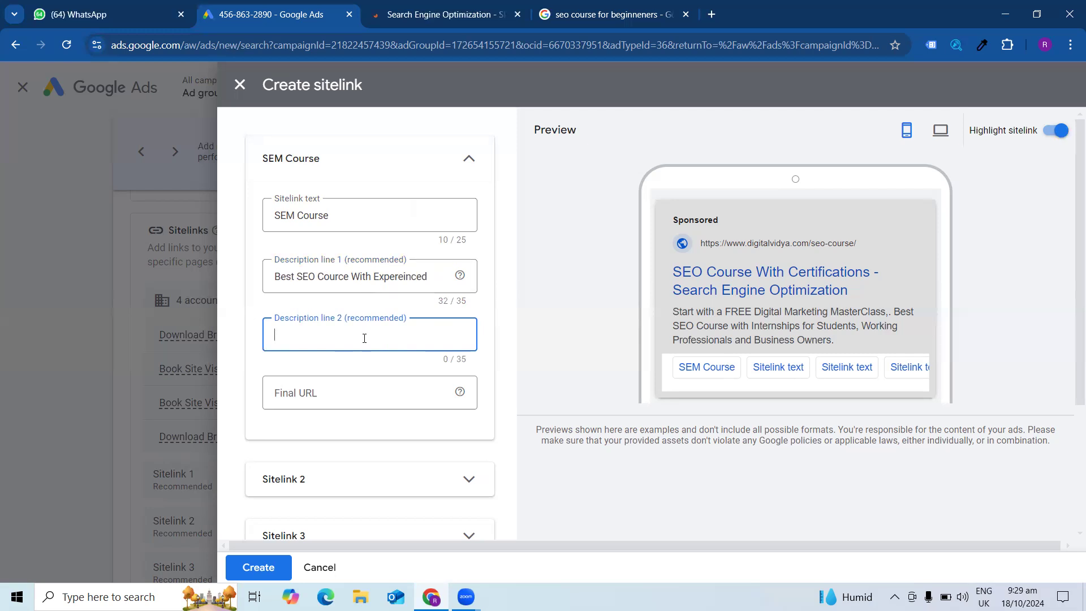
{"action": "type", "text": "SE"}
{"action": "type", "text": "GEt Free Master"}
{"action": "type", "text": " Class"}
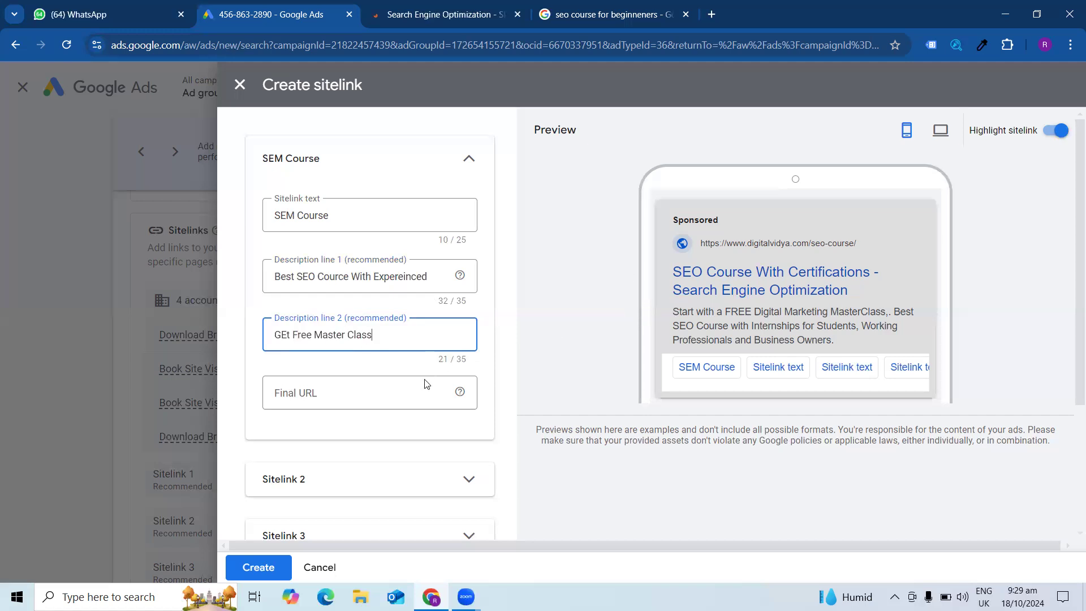
{"action": "left_click", "coordinate": [427, 385]}
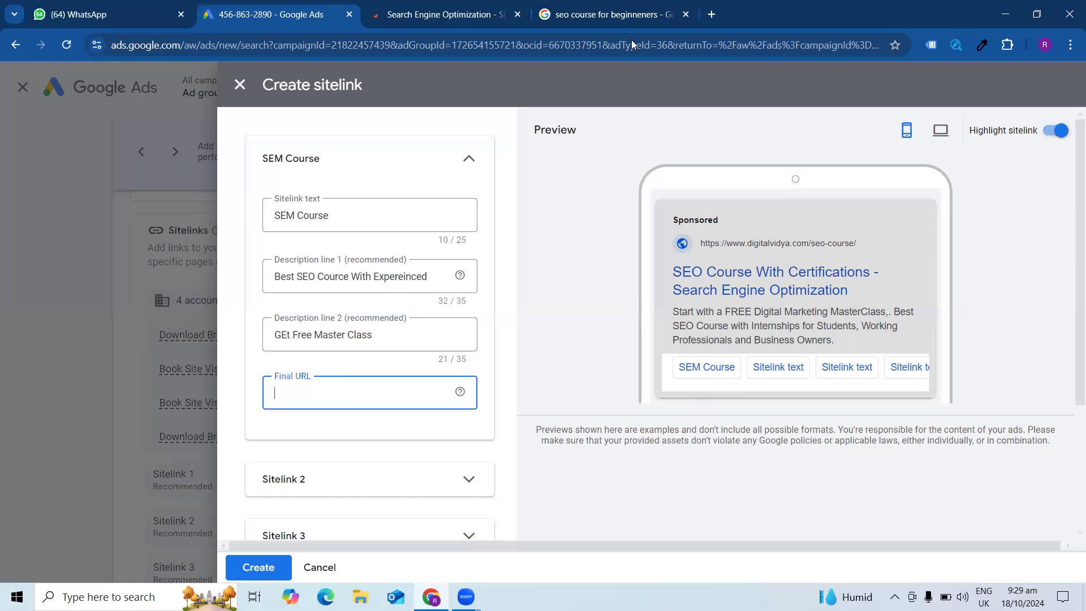
{"action": "left_click", "coordinate": [585, 8]}
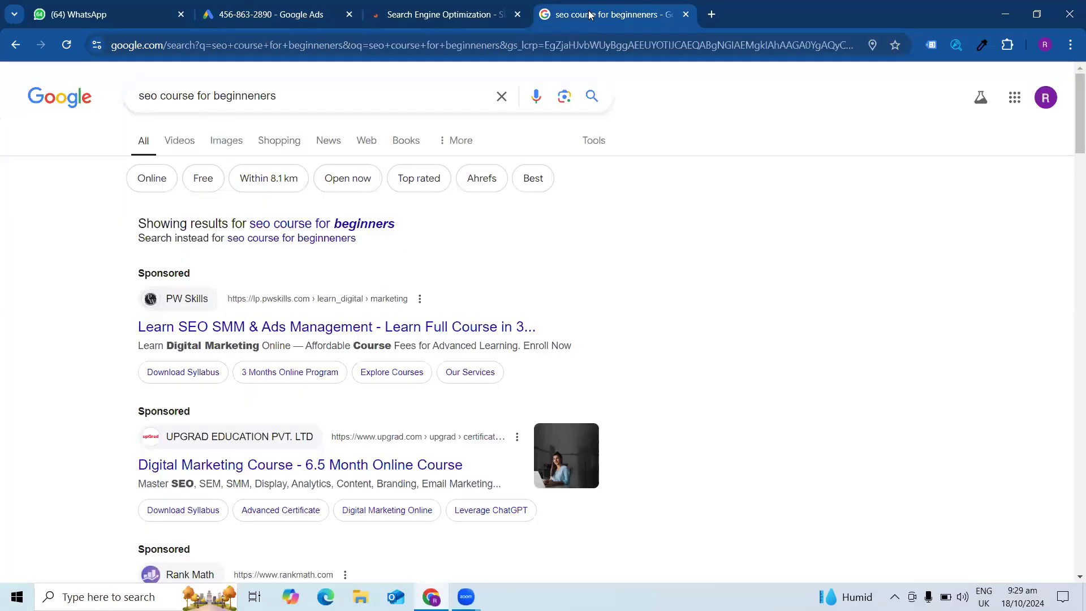
{"action": "left_click", "coordinate": [447, 15]}
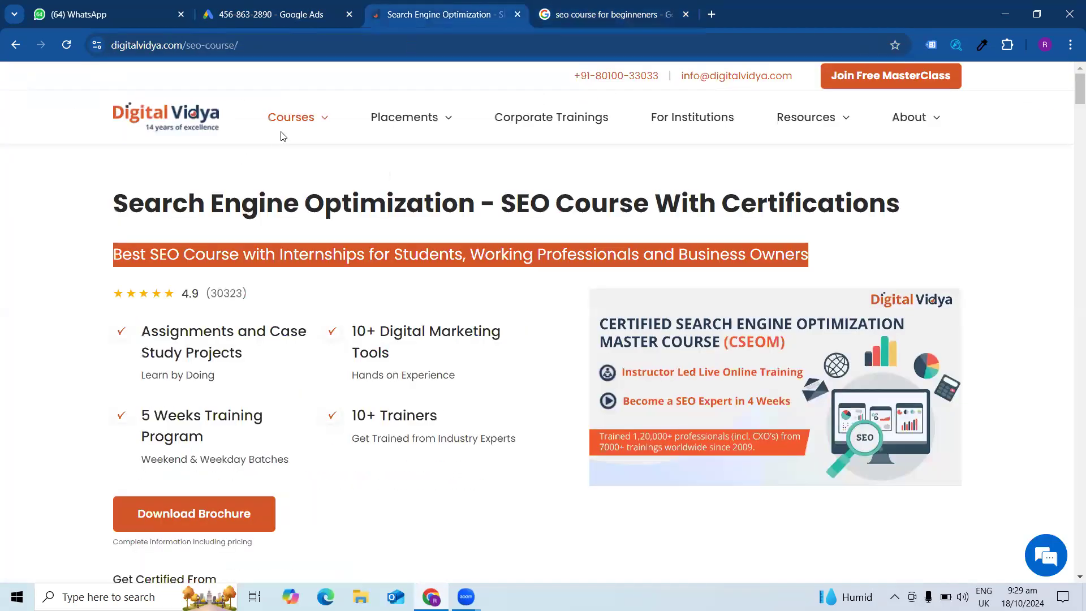
{"action": "mouse_move", "coordinate": [292, 119]}
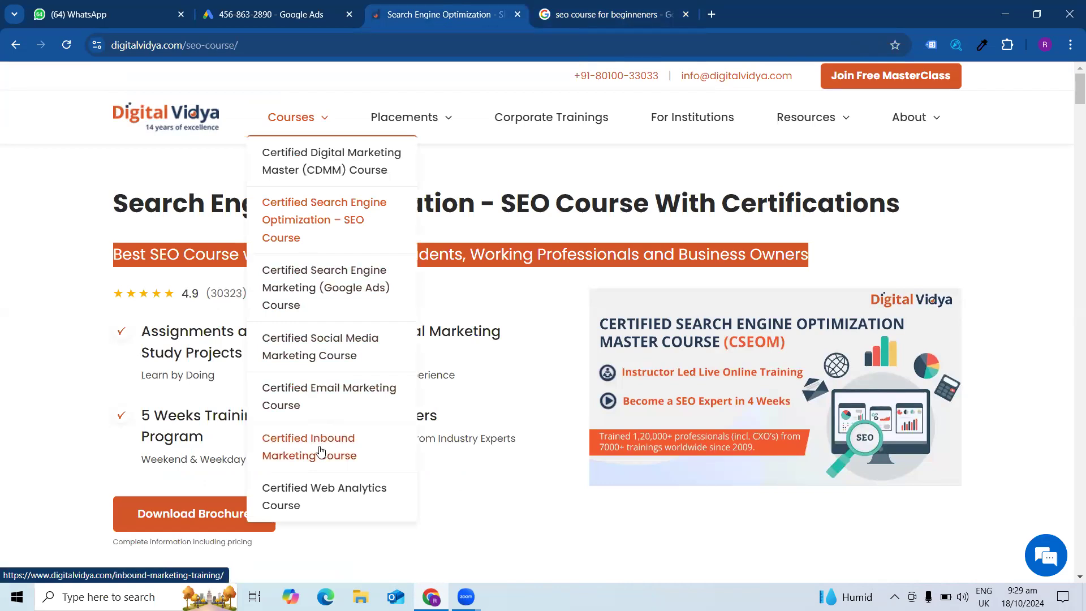
{"action": "left_click", "coordinate": [334, 284]}
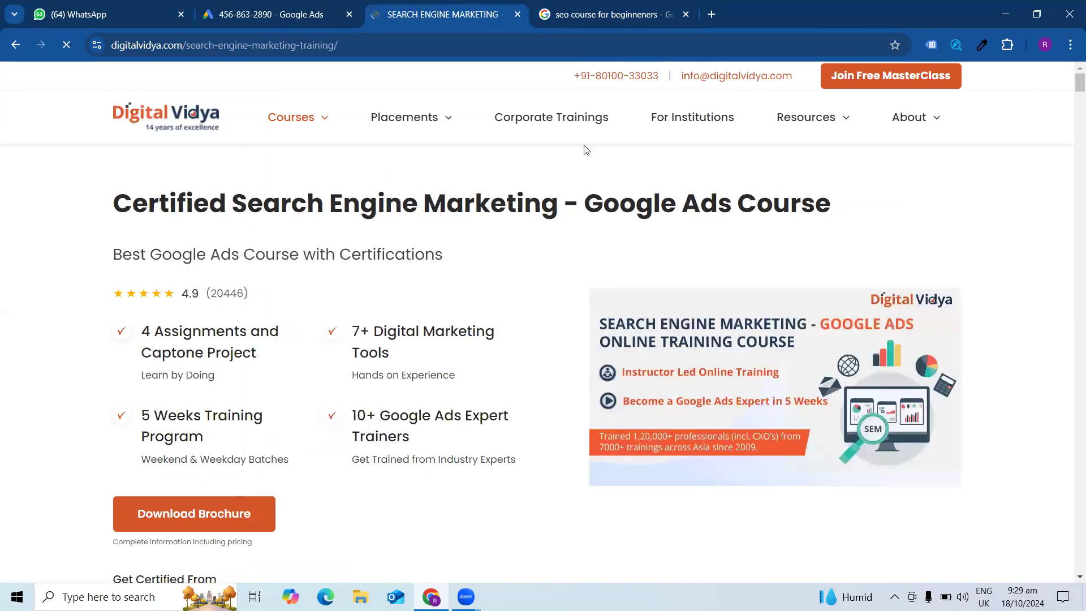
{"action": "left_click", "coordinate": [323, 46]}
{"action": "key", "text": "ctrl+a"}
{"action": "key", "text": "ctrl+c"}
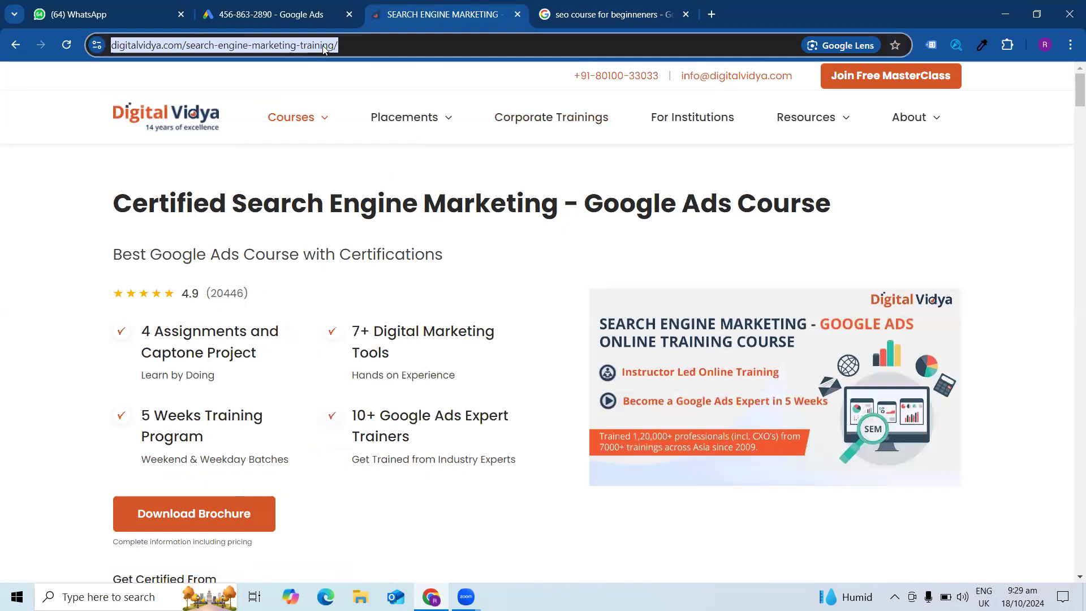
{"action": "left_click", "coordinate": [262, 11]}
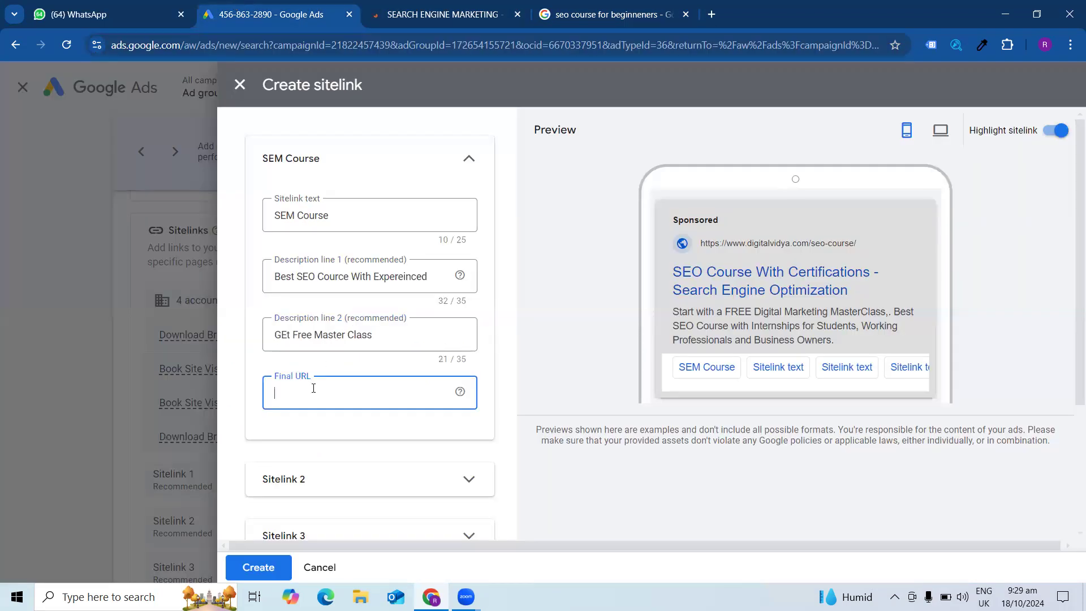
{"action": "key", "text": "ctrl+v"}
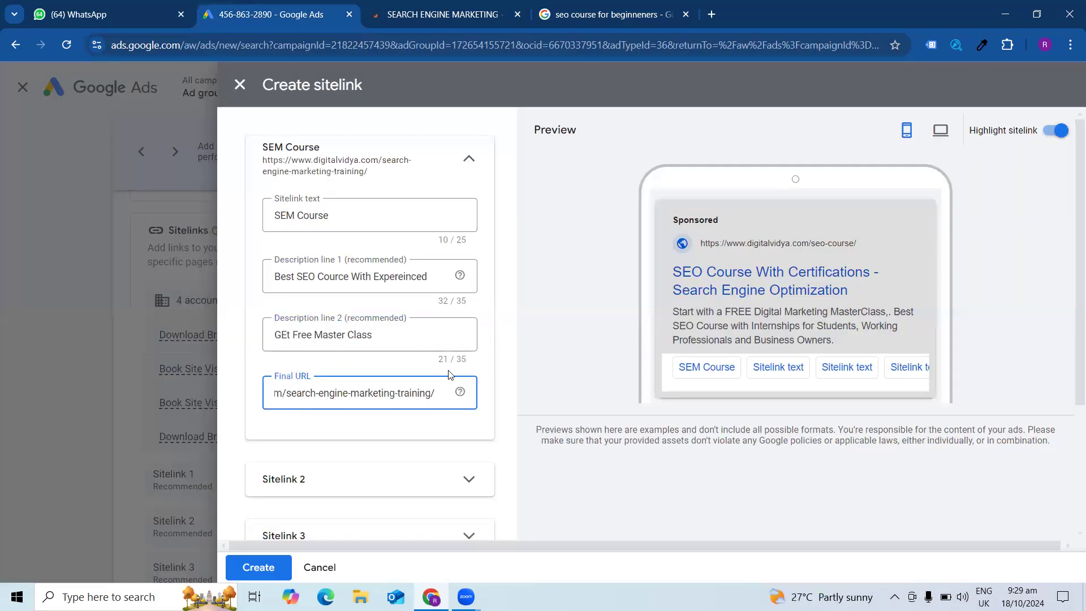
Open Sitelink 2, check the course list on the Digital Vidya site, and set the sitelink text to "SMM Course"
{"action": "scroll", "coordinate": [456, 283], "scroll_direction": "down", "scroll_amount": 3}
{"action": "left_click", "coordinate": [456, 338]}
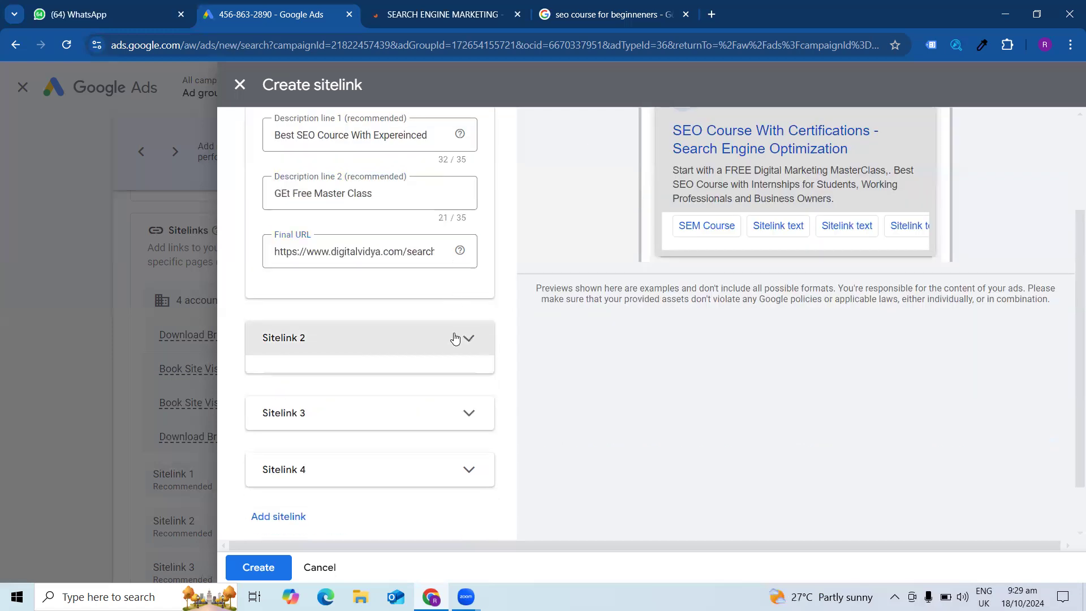
{"action": "left_click", "coordinate": [384, 412]}
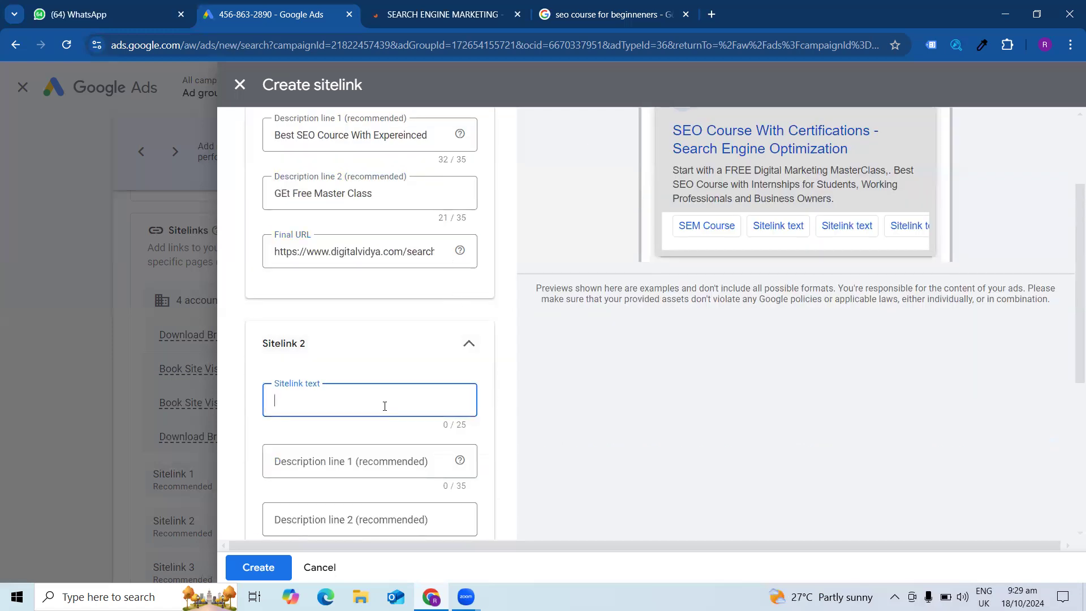
{"action": "left_click", "coordinate": [430, 14]}
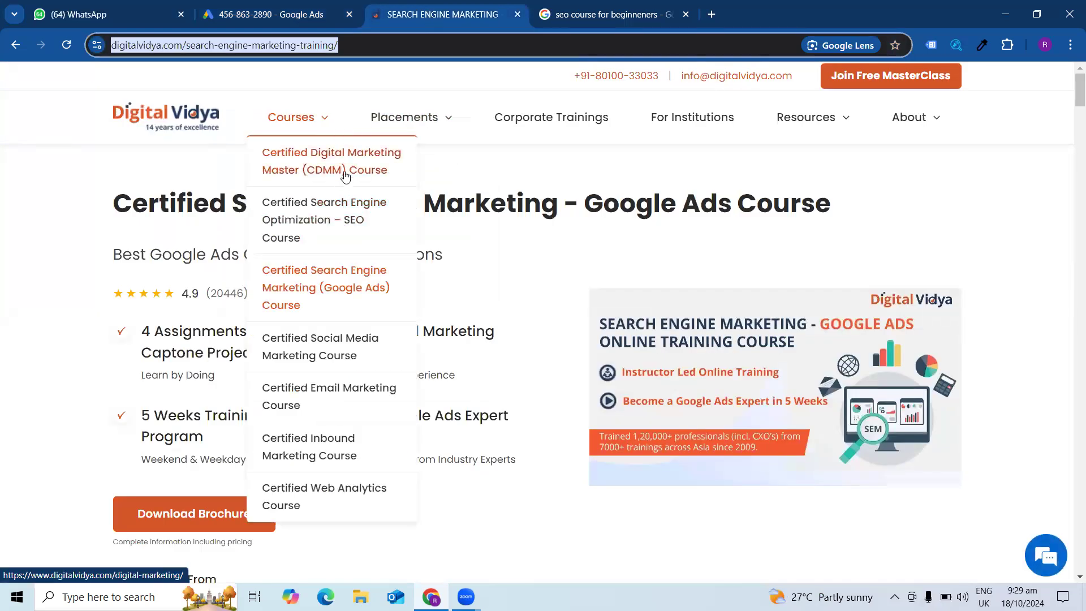
{"action": "left_click", "coordinate": [269, 5]}
{"action": "type", "text": "SMM Course"}
Reuse the SEM Course sitelink's first description line for SMM Course, changed to "Best SMM Cource With Expereinced"
{"action": "left_click", "coordinate": [380, 461]}
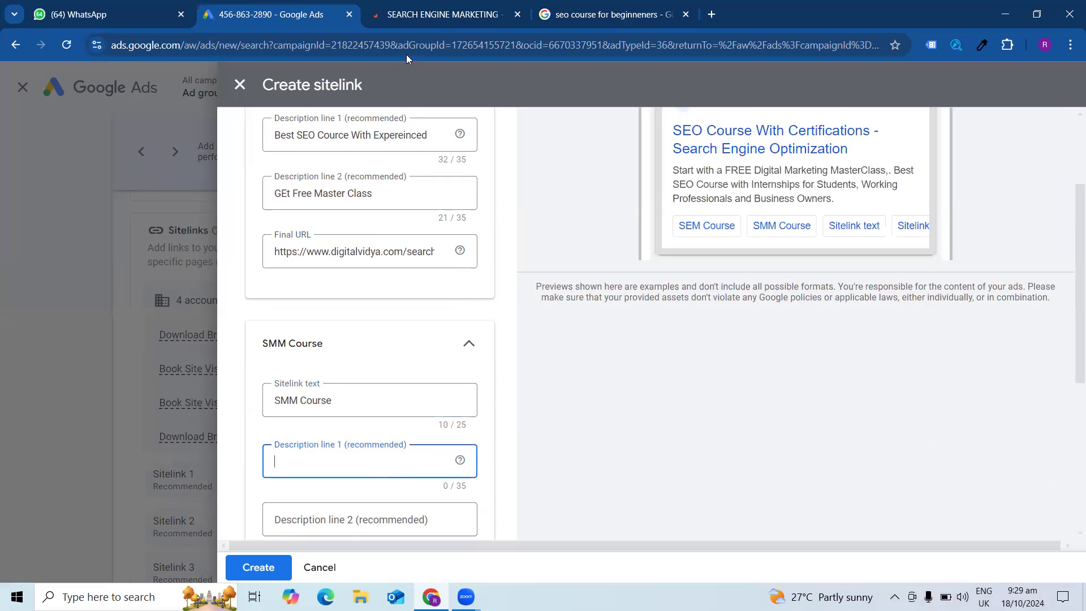
{"action": "scroll", "coordinate": [367, 396], "scroll_direction": "up", "scroll_amount": 3}
{"action": "left_click", "coordinate": [361, 274]}
{"action": "key", "text": "ctrl+a"}
{"action": "key", "text": "ctrl+c"}
{"action": "scroll", "coordinate": [368, 362], "scroll_direction": "down", "scroll_amount": 3}
{"action": "left_click", "coordinate": [365, 388]}
{"action": "key", "text": "ctrl+v"}
{"action": "left_click_drag", "start_coordinate": [315, 392], "coordinate": [300, 394]}
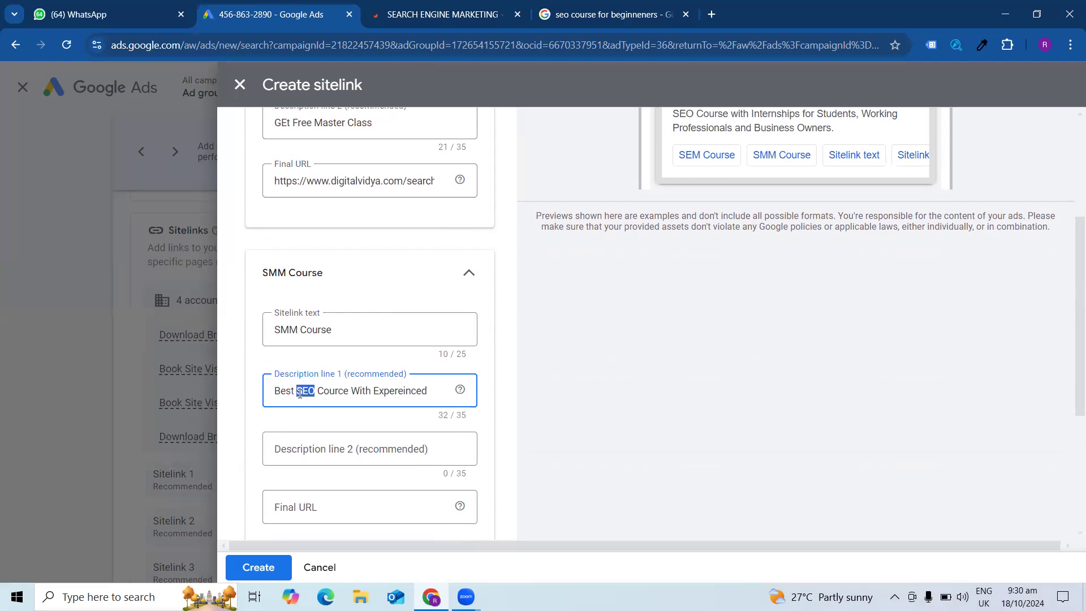
{"action": "type", "text": "SMM"}
Copy "GEt Free Master Class" from the SEM Course sitelink into the SMM Course sitelink's second description line
{"action": "scroll", "coordinate": [368, 359], "scroll_direction": "up", "scroll_amount": 3}
{"action": "left_click", "coordinate": [352, 274]}
{"action": "key", "text": "ctrl+a"}
{"action": "key", "text": "ctrl+c"}
{"action": "scroll", "coordinate": [381, 397], "scroll_direction": "down", "scroll_amount": 1}
{"action": "scroll", "coordinate": [381, 397], "scroll_direction": "down", "scroll_amount": 2}
{"action": "left_click", "coordinate": [341, 453]}
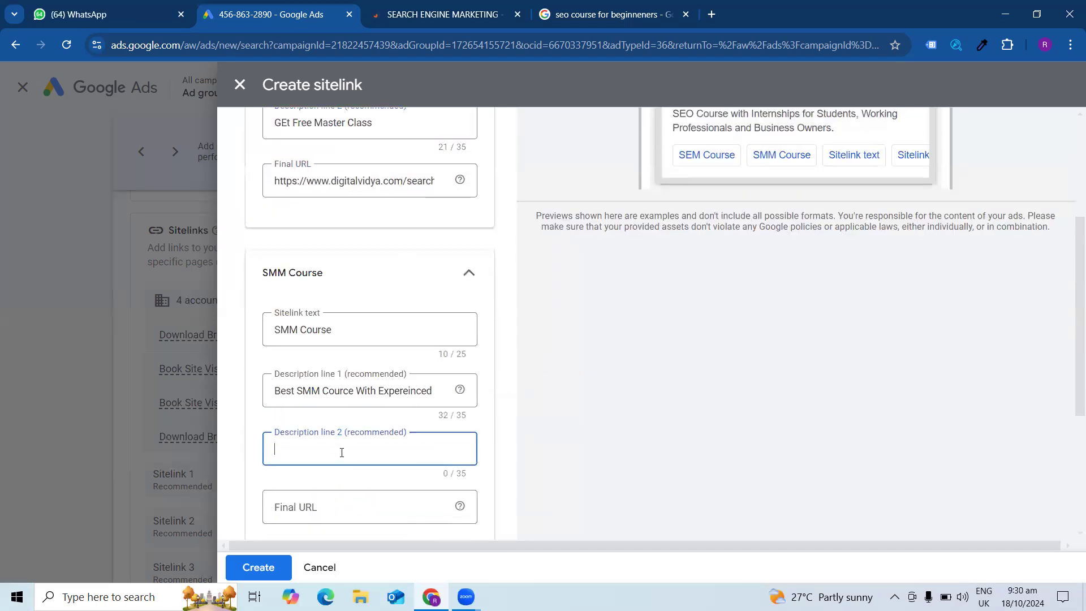
{"action": "key", "text": "ctrl+v"}
Set the SMM Course sitelink's final URL to the site's Social Media Marketing course page, digitalvidya.com/social-media-marketing-course/
{"action": "left_click", "coordinate": [447, 7]}
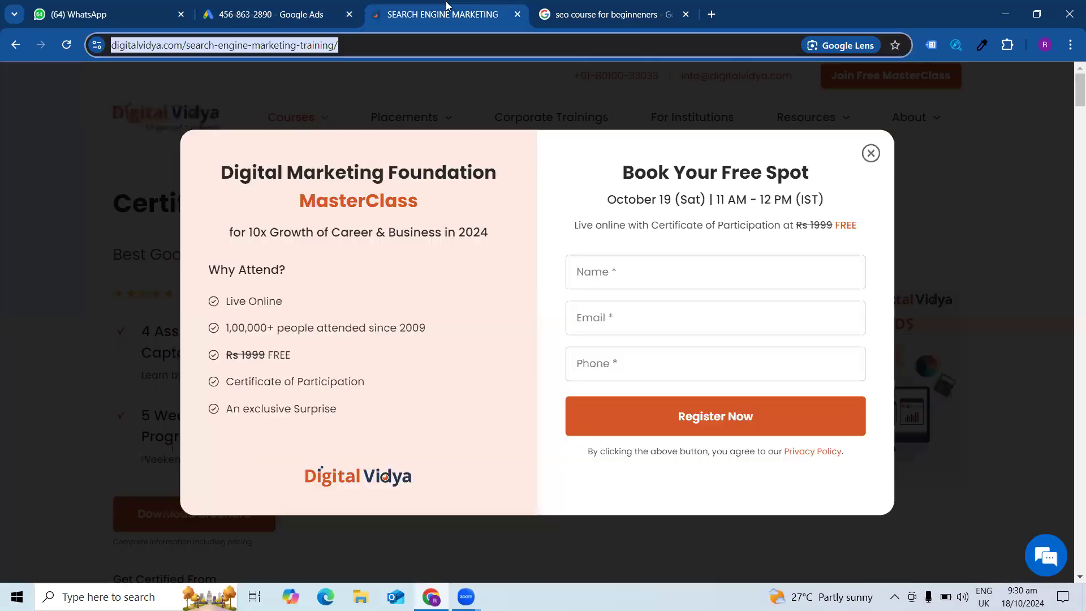
{"action": "left_click", "coordinate": [869, 152]}
{"action": "mouse_move", "coordinate": [327, 120]}
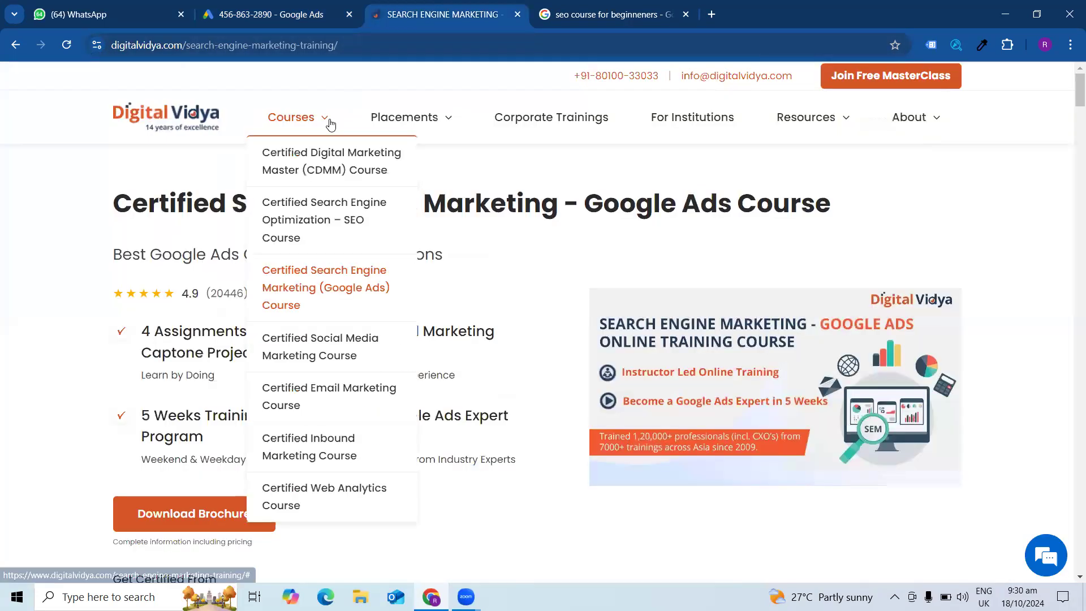
{"action": "left_click", "coordinate": [303, 360]}
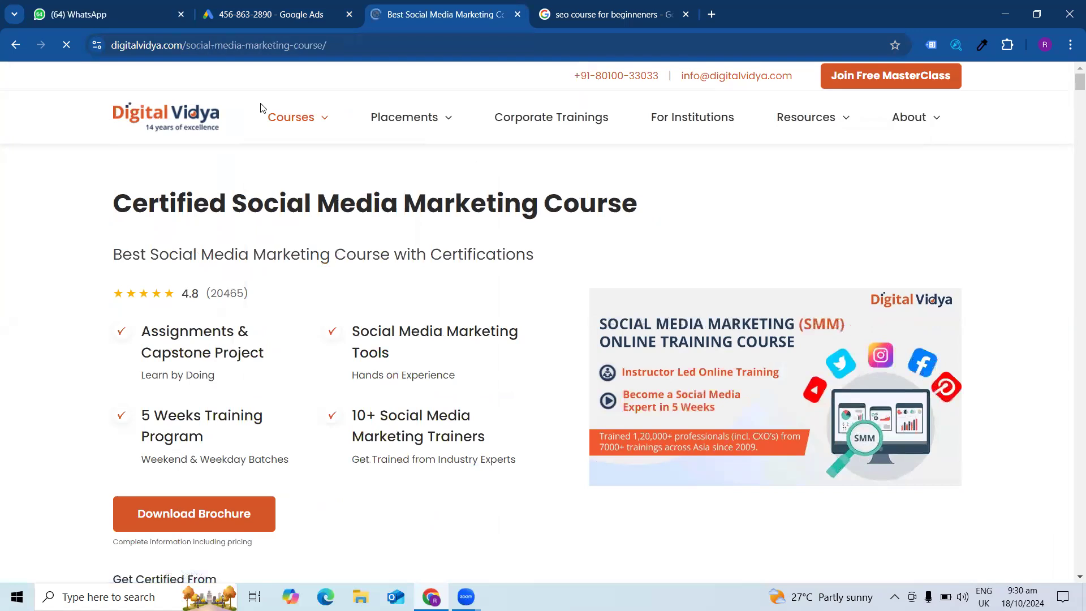
{"action": "left_click", "coordinate": [253, 52]}
{"action": "key", "text": "ctrl+c"}
{"action": "left_click", "coordinate": [300, 10]}
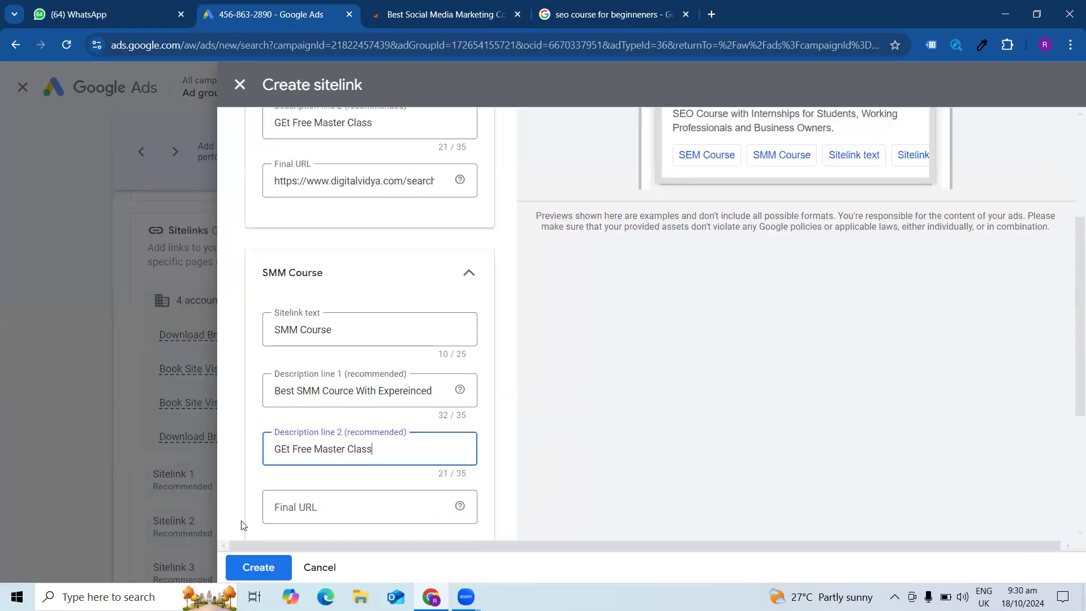
{"action": "left_click", "coordinate": [311, 507]}
{"action": "key", "text": "ctrl+v"}
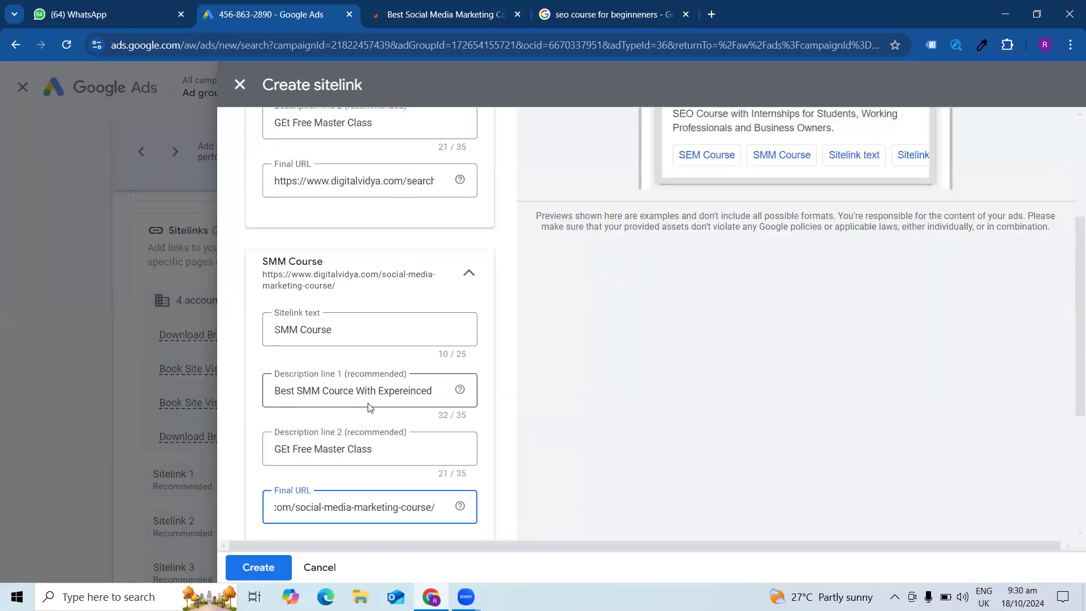
Review the two sitelinks in the ad preview and collapse the SMM Course and SEM Course entries
{"action": "scroll", "coordinate": [365, 406], "scroll_direction": "down", "scroll_amount": 2}
{"action": "scroll", "coordinate": [813, 183], "scroll_direction": "up", "scroll_amount": 5}
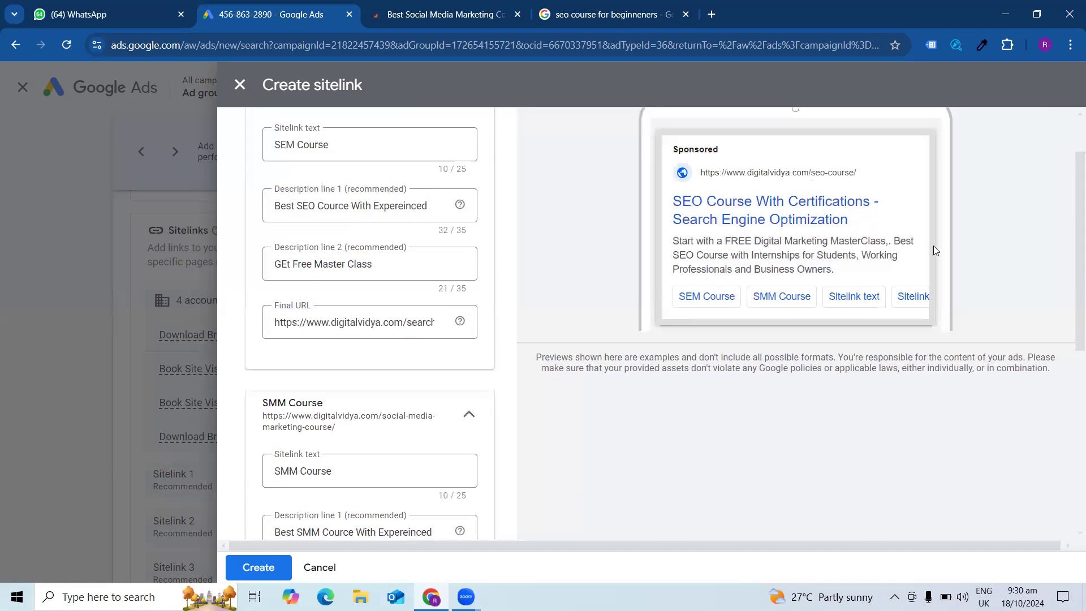
{"action": "scroll", "coordinate": [405, 339], "scroll_direction": "down", "scroll_amount": 3}
{"action": "left_click", "coordinate": [469, 280]}
{"action": "scroll", "coordinate": [456, 297], "scroll_direction": "up", "scroll_amount": 1}
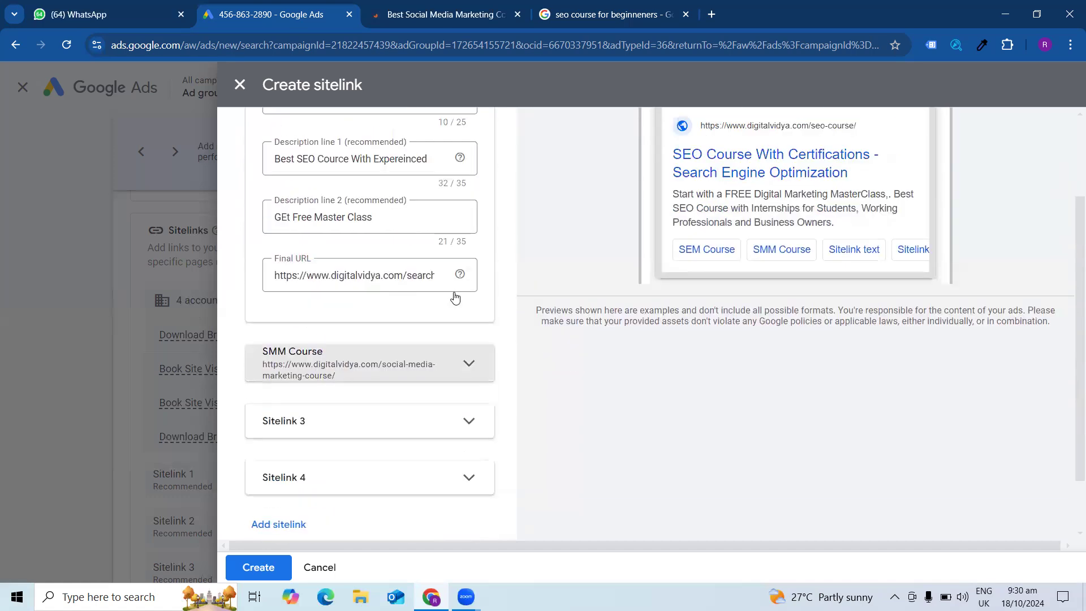
{"action": "scroll", "coordinate": [469, 186], "scroll_direction": "up", "scroll_amount": 2}
{"action": "left_click", "coordinate": [470, 164]}
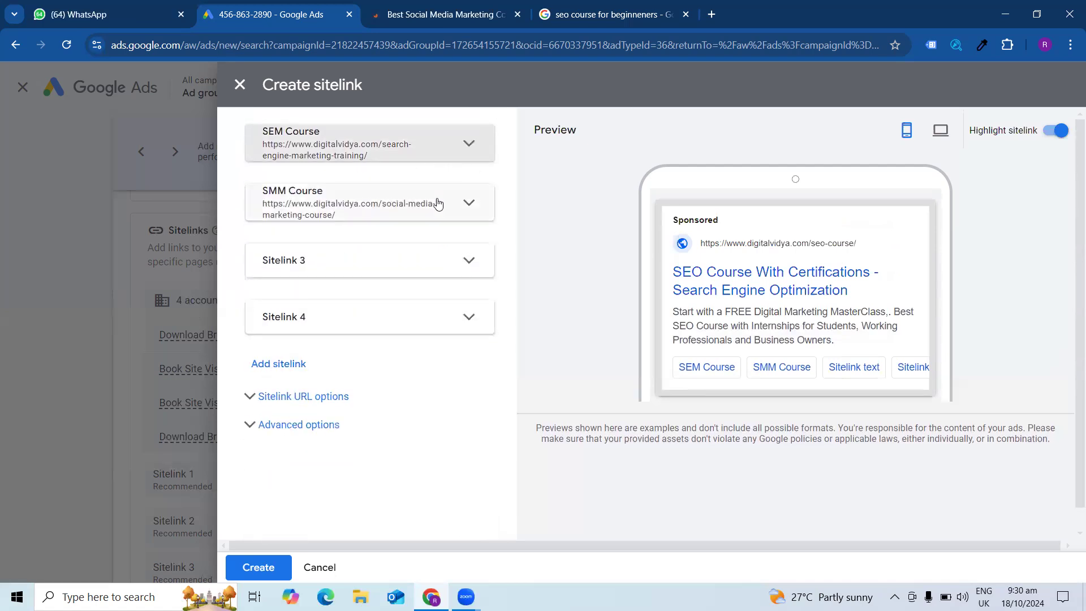
Open the Search Engine Optimization course page on the Digital Vidya site, examine its content, and return to the sitelink form
{"action": "left_click", "coordinate": [458, 7]}
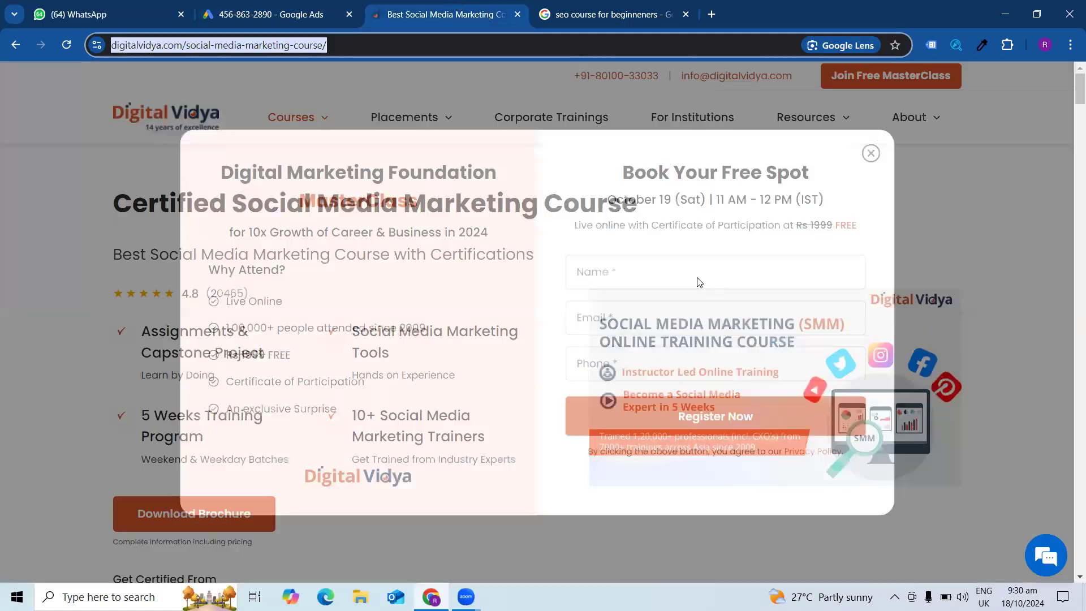
{"action": "left_click", "coordinate": [871, 152]}
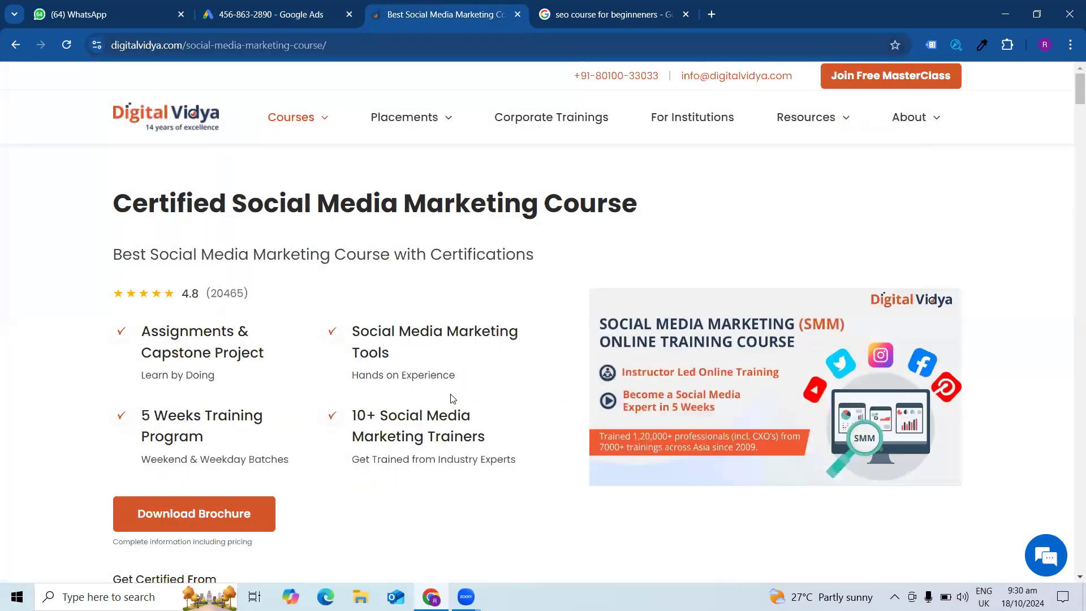
{"action": "mouse_move", "coordinate": [322, 117]}
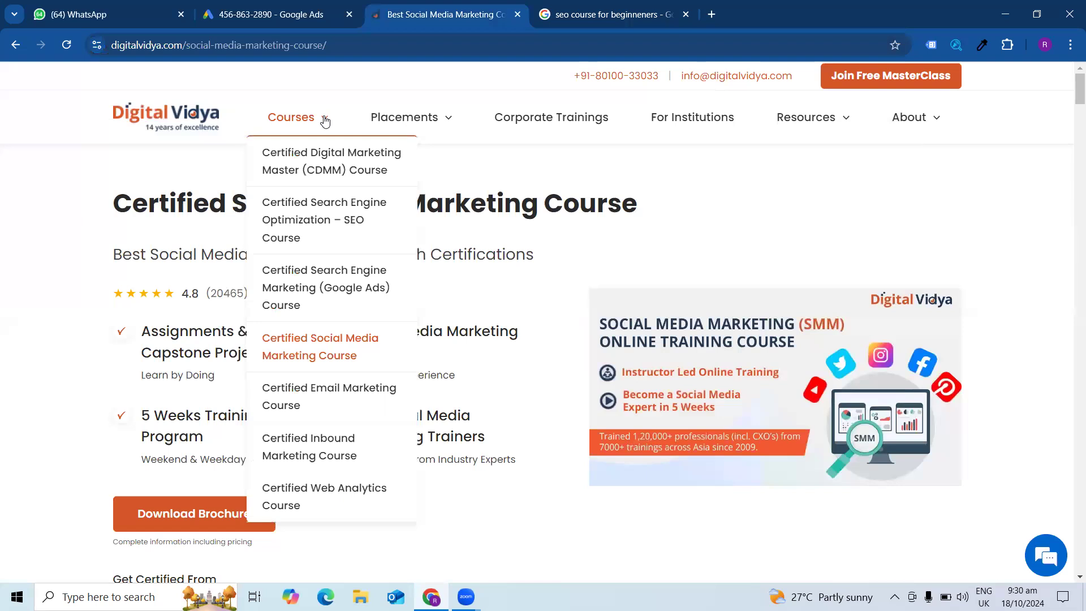
{"action": "left_click", "coordinate": [340, 209]}
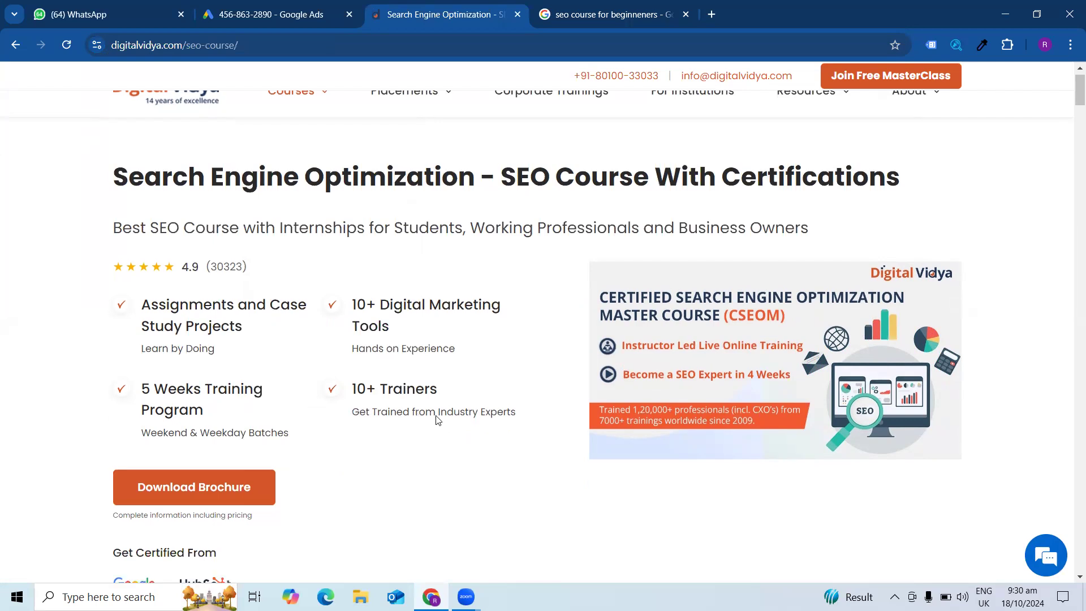
{"action": "scroll", "coordinate": [436, 430], "scroll_direction": "down", "scroll_amount": 3}
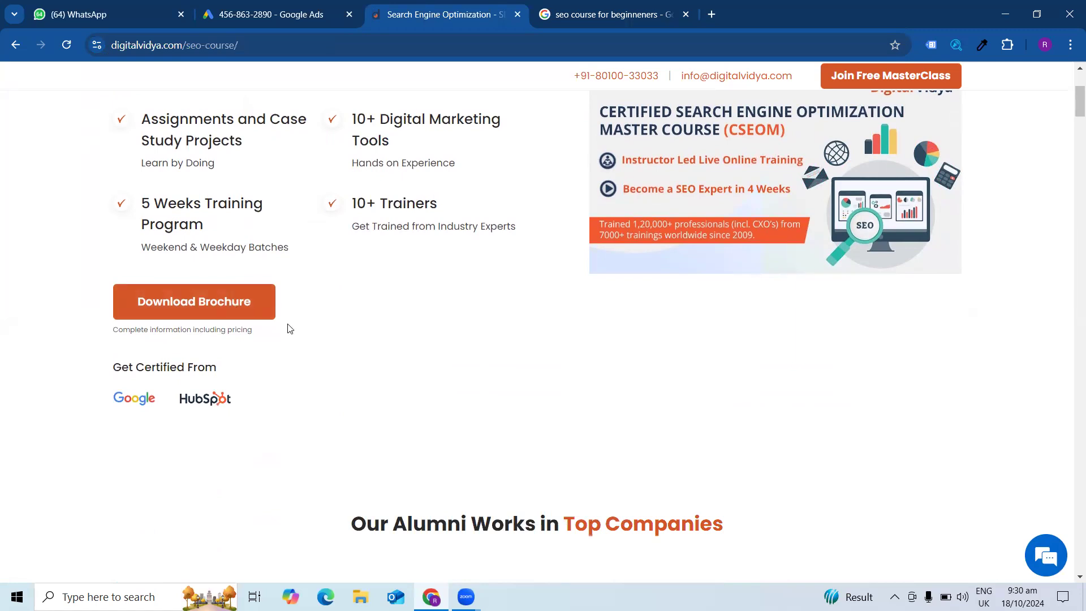
{"action": "scroll", "coordinate": [289, 329], "scroll_direction": "up", "scroll_amount": 3}
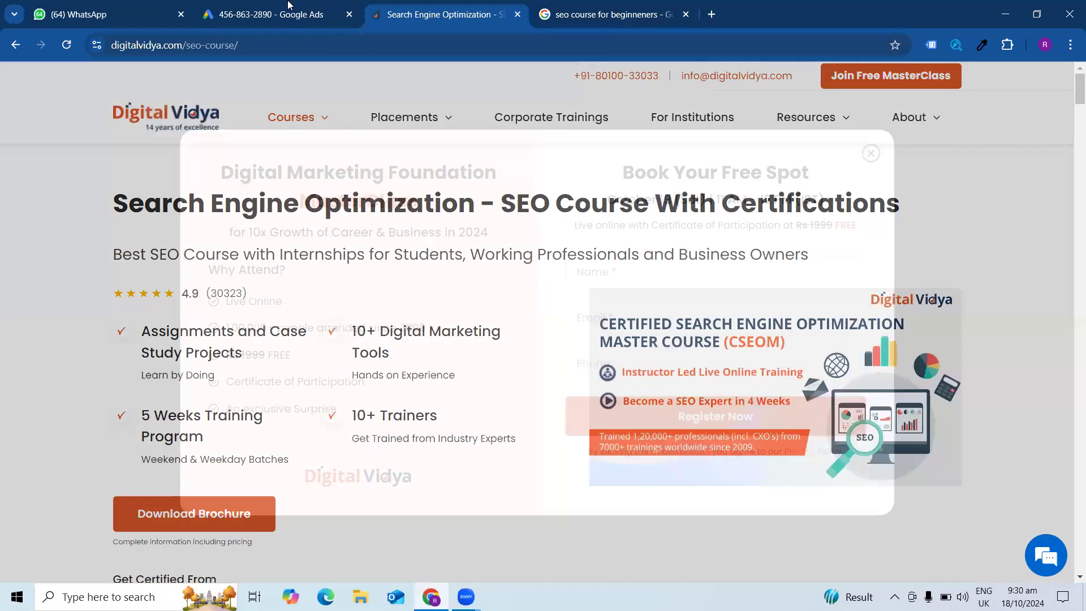
{"action": "left_click", "coordinate": [288, 5]}
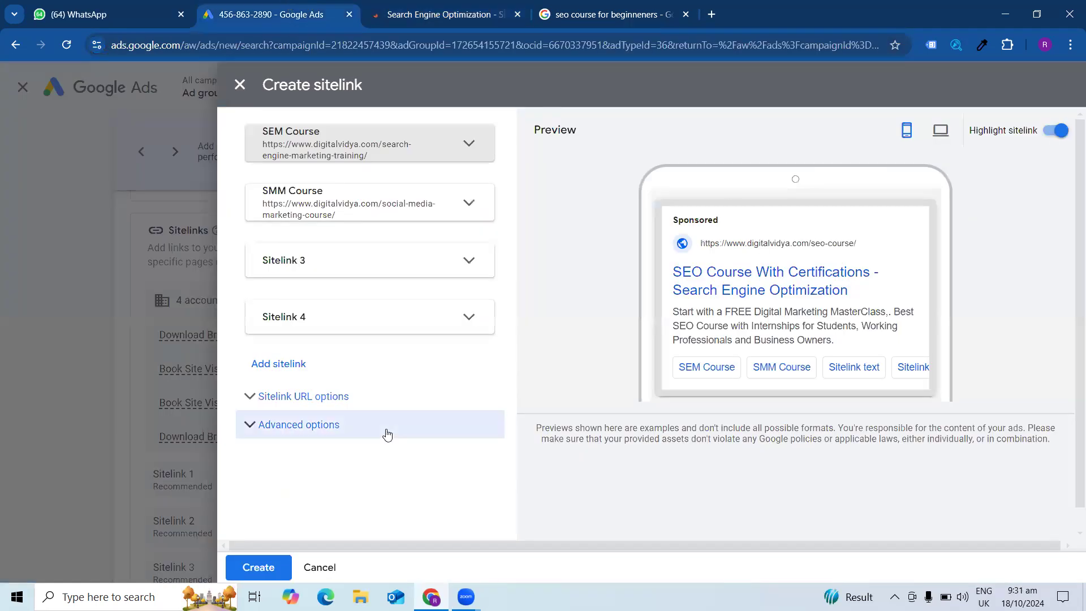
Create the SEM Course and SMM Course sitelinks and collapse the list of account-level sitelinks
{"action": "scroll", "coordinate": [387, 434], "scroll_direction": "down", "scroll_amount": 1}
{"action": "left_click", "coordinate": [269, 569]}
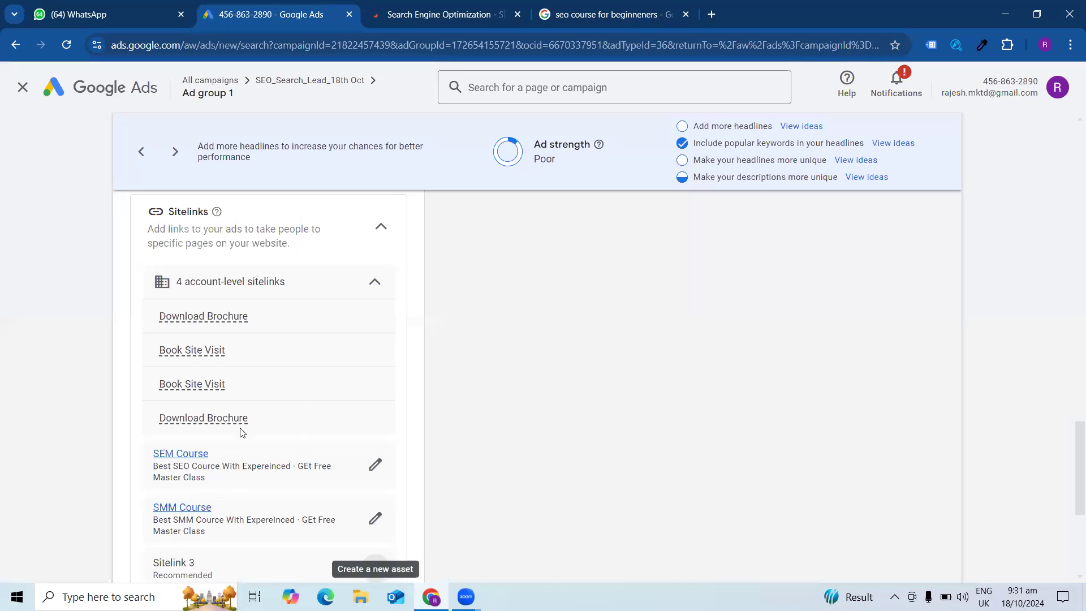
{"action": "left_click", "coordinate": [371, 283]}
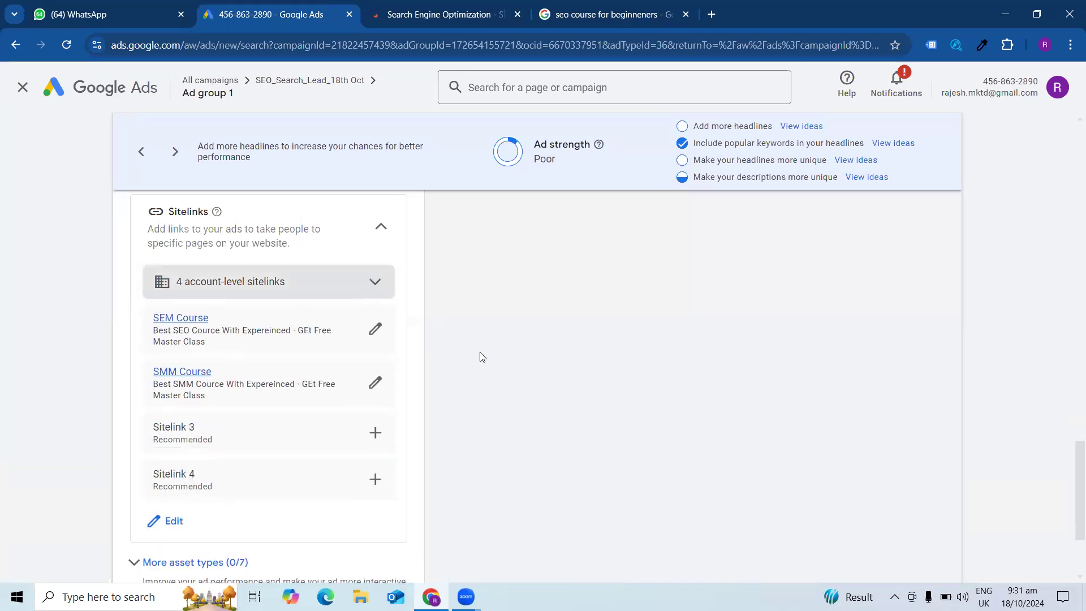
Expand the additional asset types and open the form for adding a new promotion to the campaign
{"action": "scroll", "coordinate": [344, 390], "scroll_direction": "down", "scroll_amount": 3}
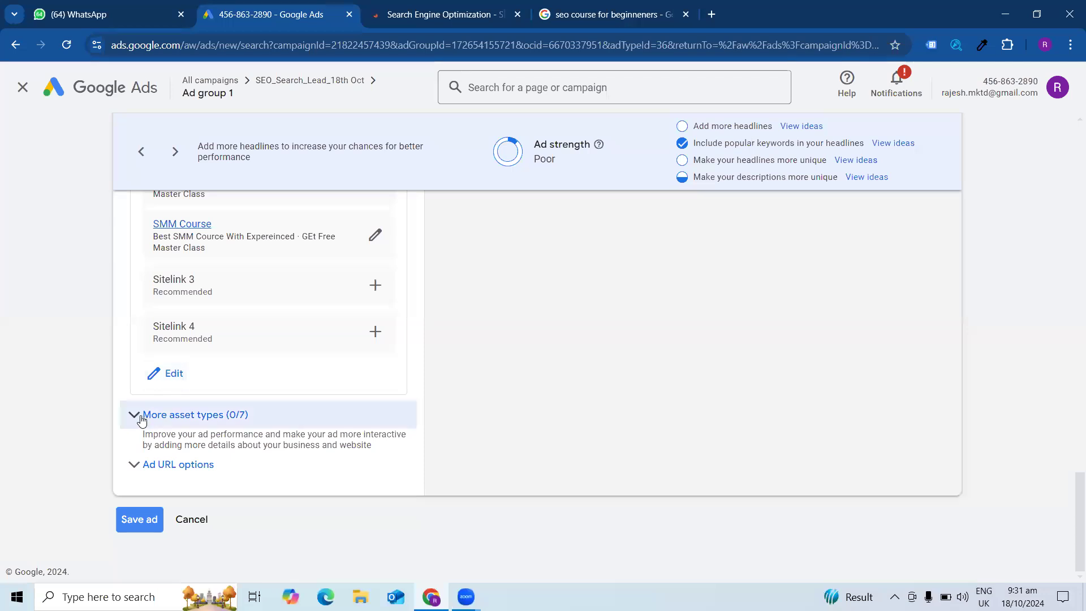
{"action": "left_click", "coordinate": [142, 417]}
{"action": "scroll", "coordinate": [271, 381], "scroll_direction": "down", "scroll_amount": 3}
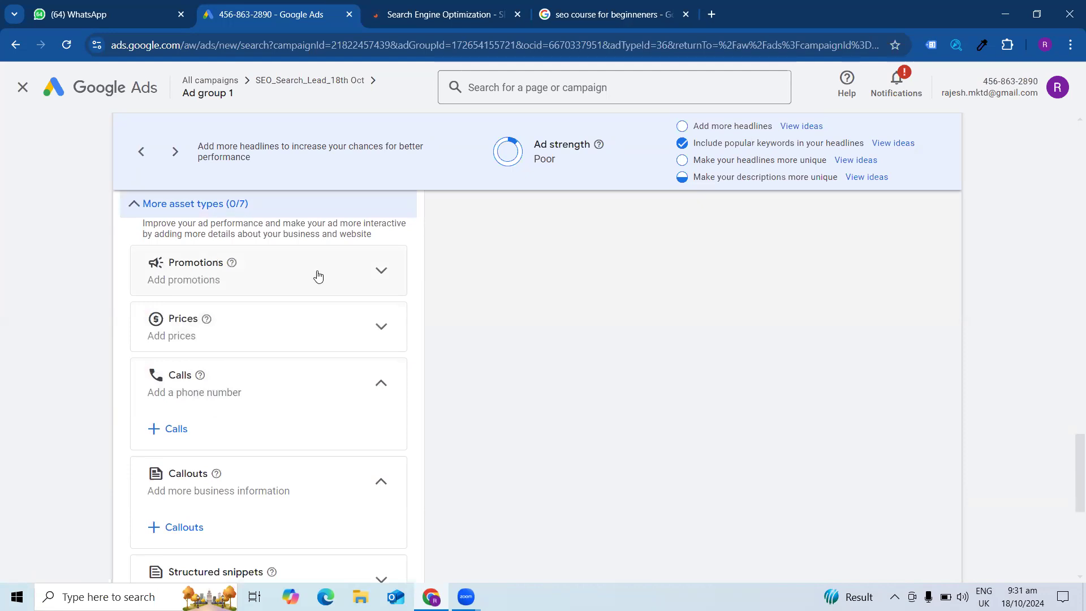
{"action": "left_click", "coordinate": [374, 272]}
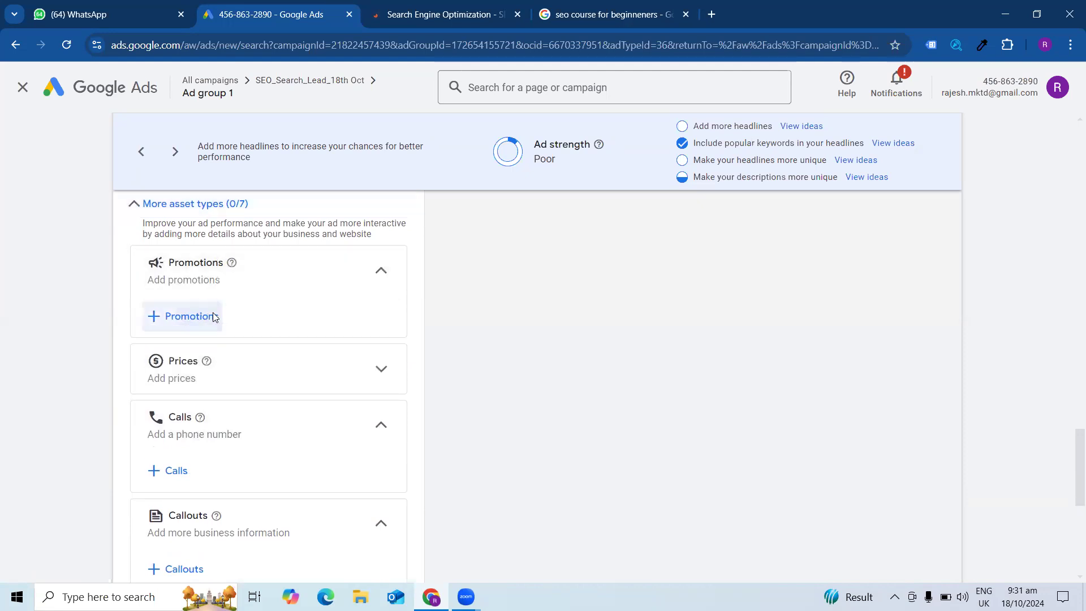
{"action": "left_click", "coordinate": [214, 317]}
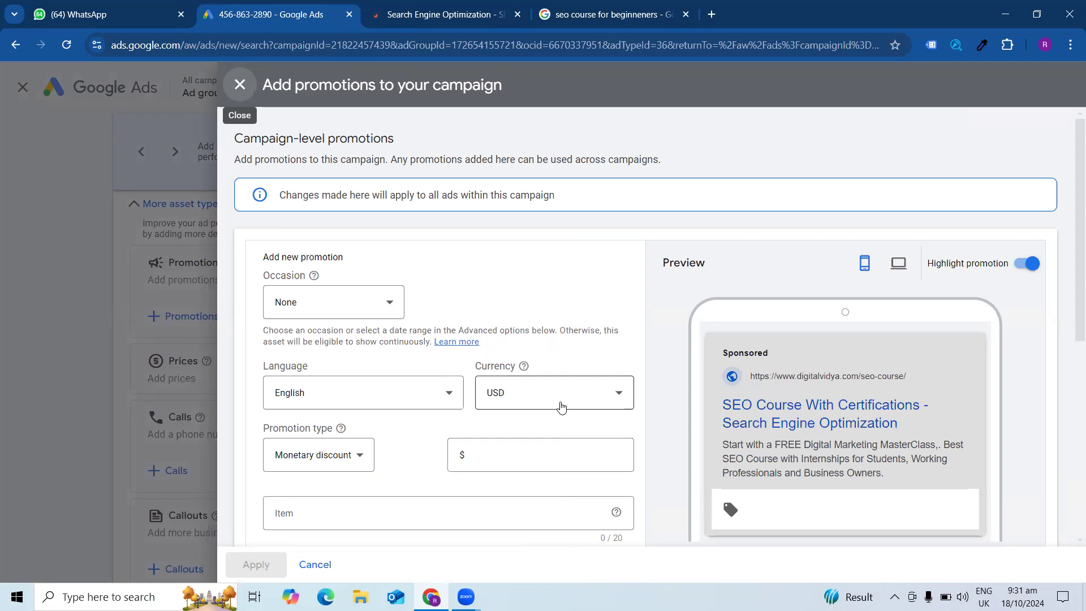
Set the new promotion's occasion to Independence Day and its currency to INR
{"action": "left_click", "coordinate": [329, 312]}
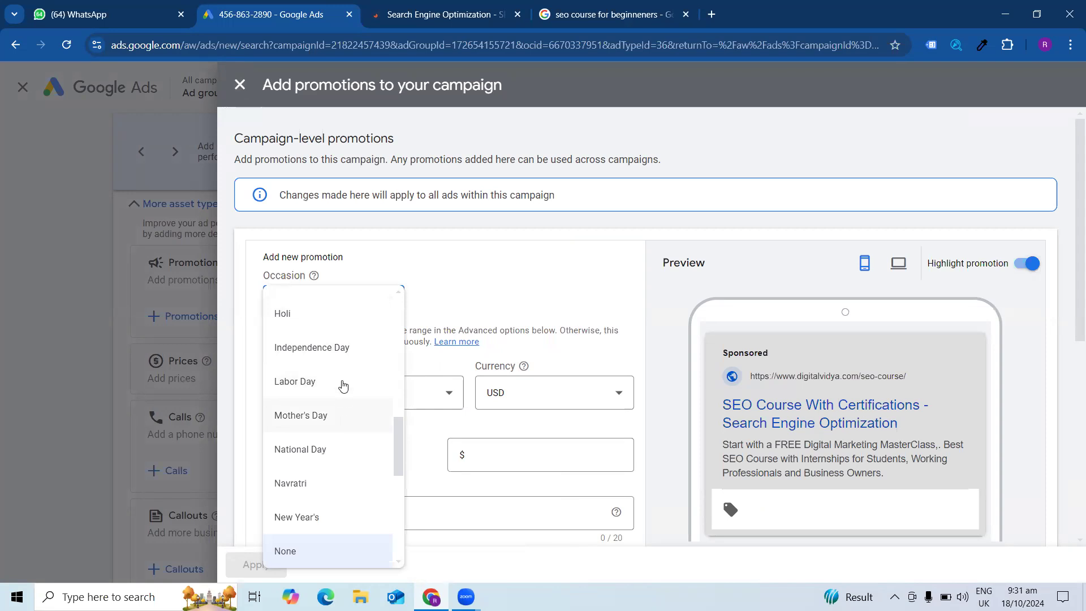
{"action": "left_click", "coordinate": [342, 347]}
{"action": "scroll", "coordinate": [382, 309], "scroll_direction": "down", "scroll_amount": 1}
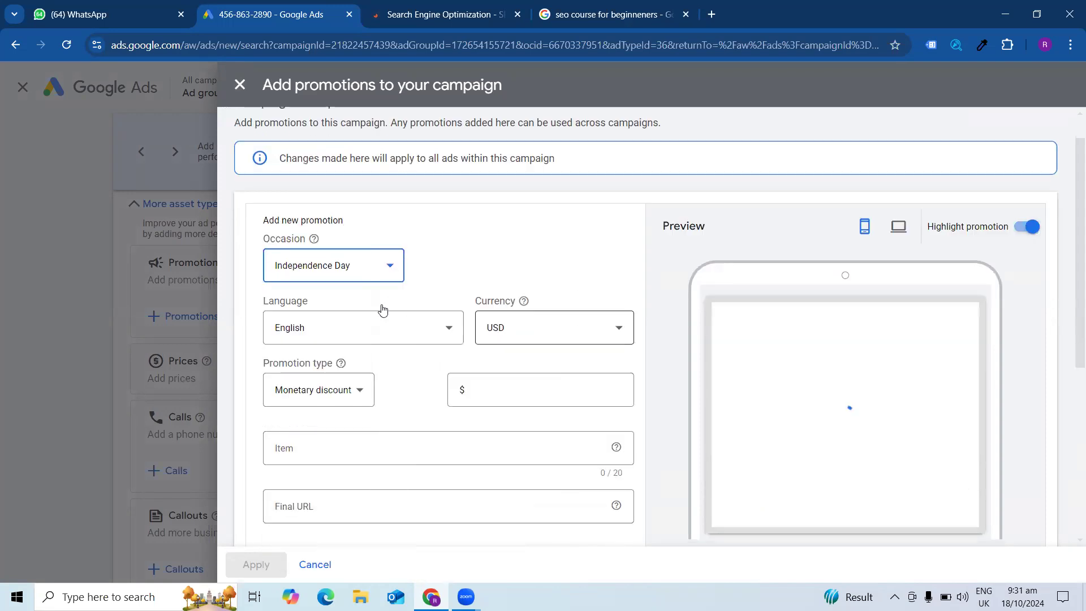
{"action": "left_click", "coordinate": [539, 304]}
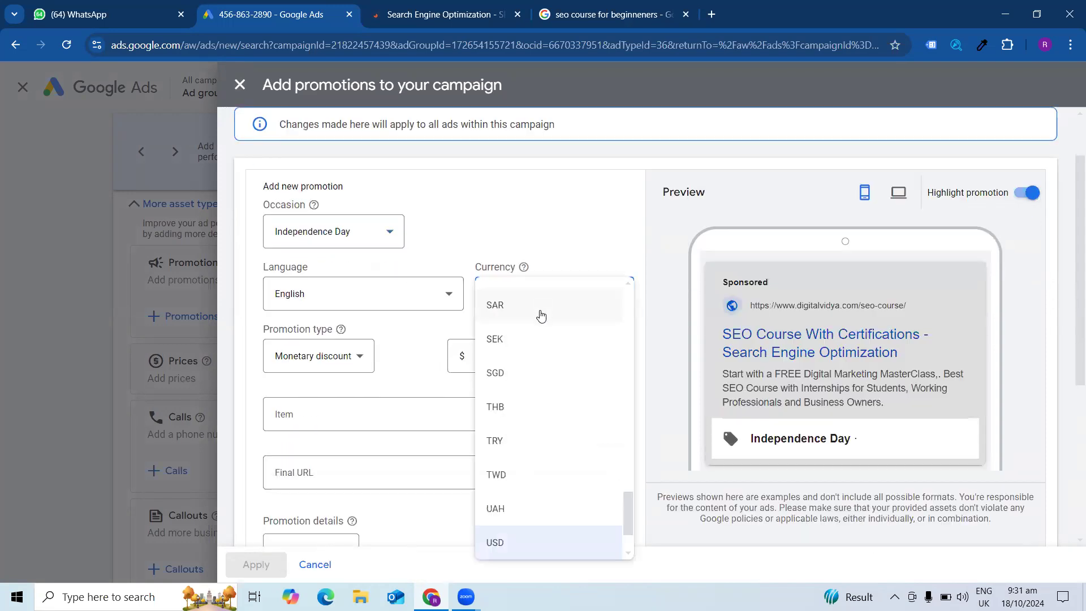
{"action": "scroll", "coordinate": [541, 316], "scroll_direction": "up", "scroll_amount": 5}
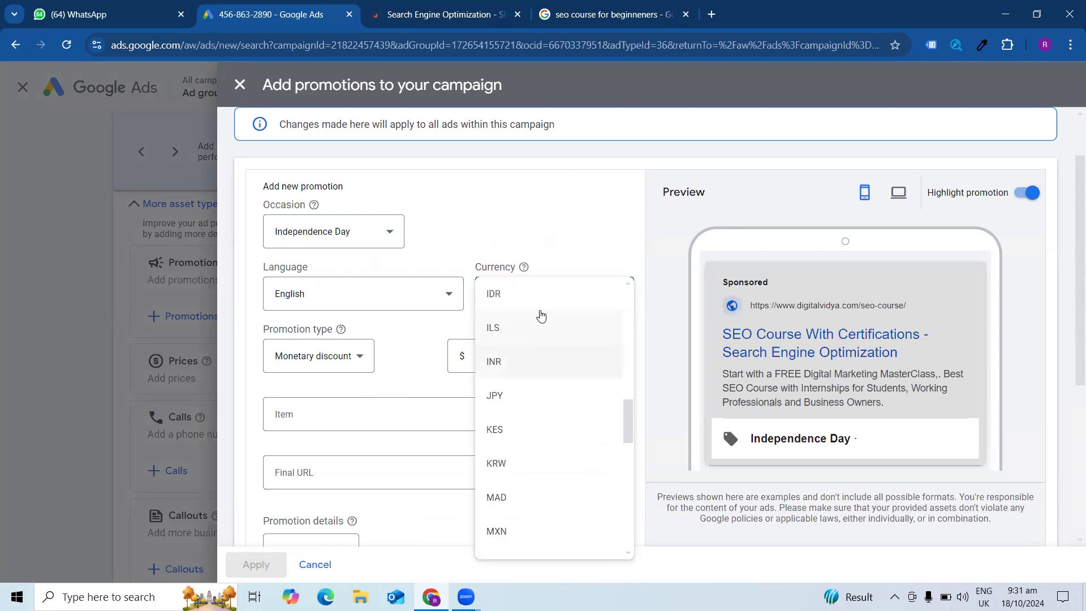
{"action": "left_click", "coordinate": [525, 367]}
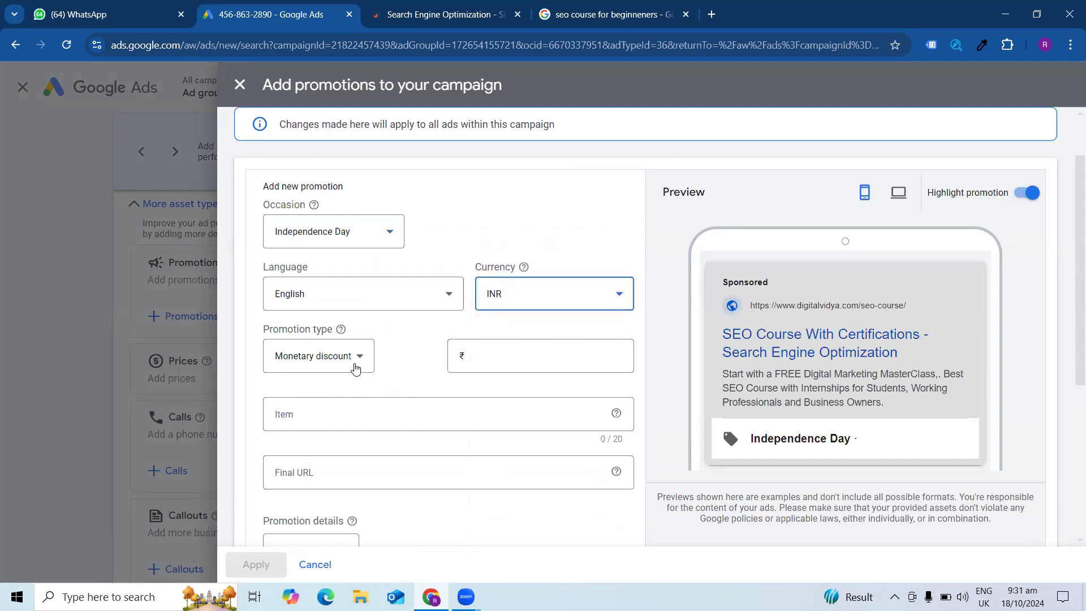
Change the promotion type to Up to percent discount and set the discount to 15%
{"action": "left_click", "coordinate": [347, 357]}
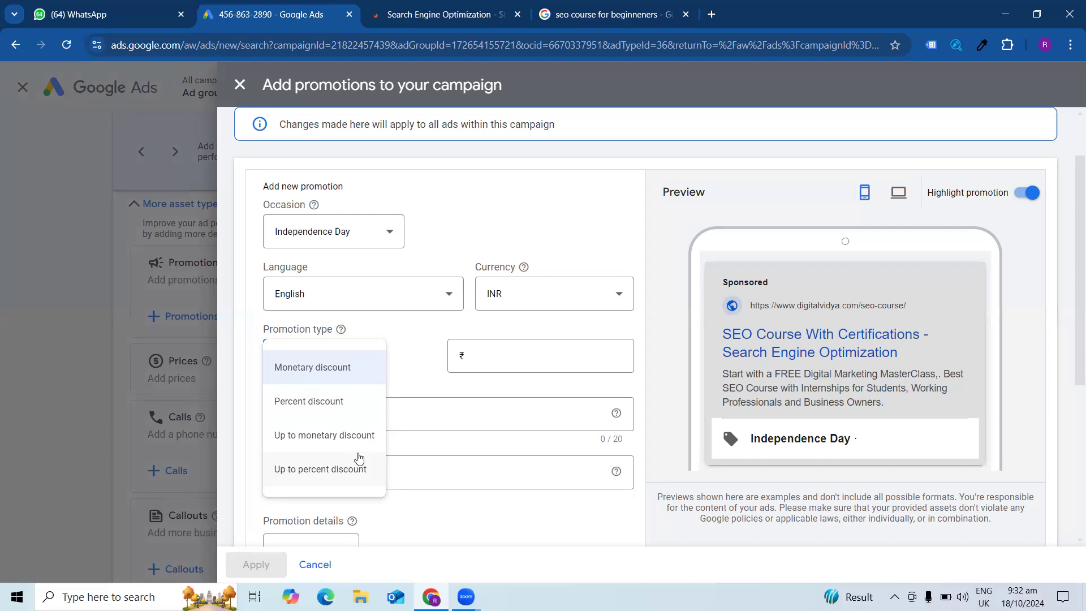
{"action": "left_click", "coordinate": [353, 469]}
{"action": "left_click", "coordinate": [529, 360]}
{"action": "type", "text": "15"}
{"action": "left_click", "coordinate": [372, 386]}
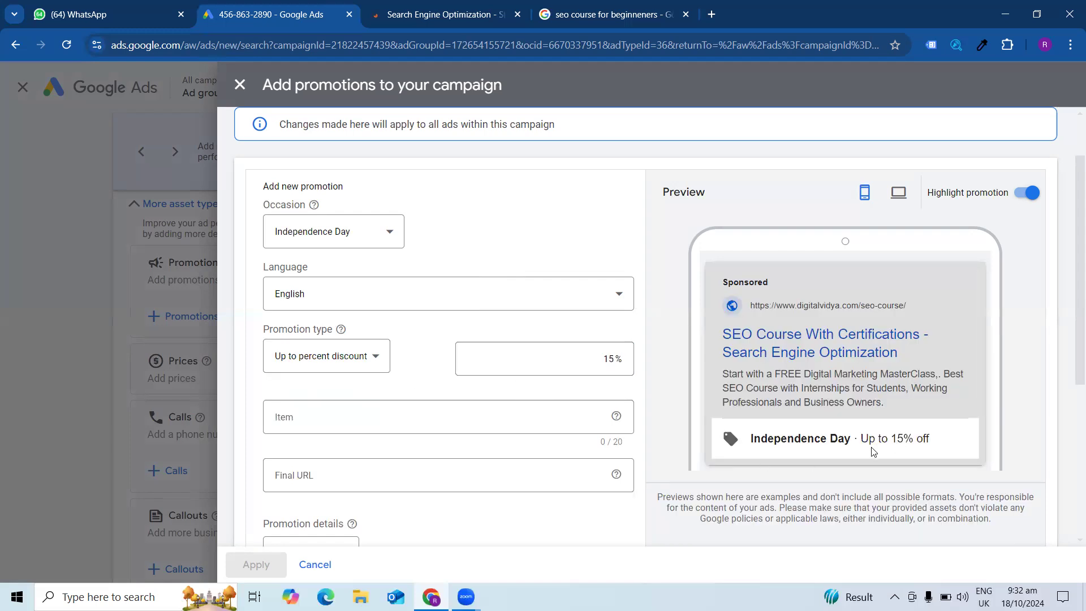
{"action": "left_click", "coordinate": [308, 413]}
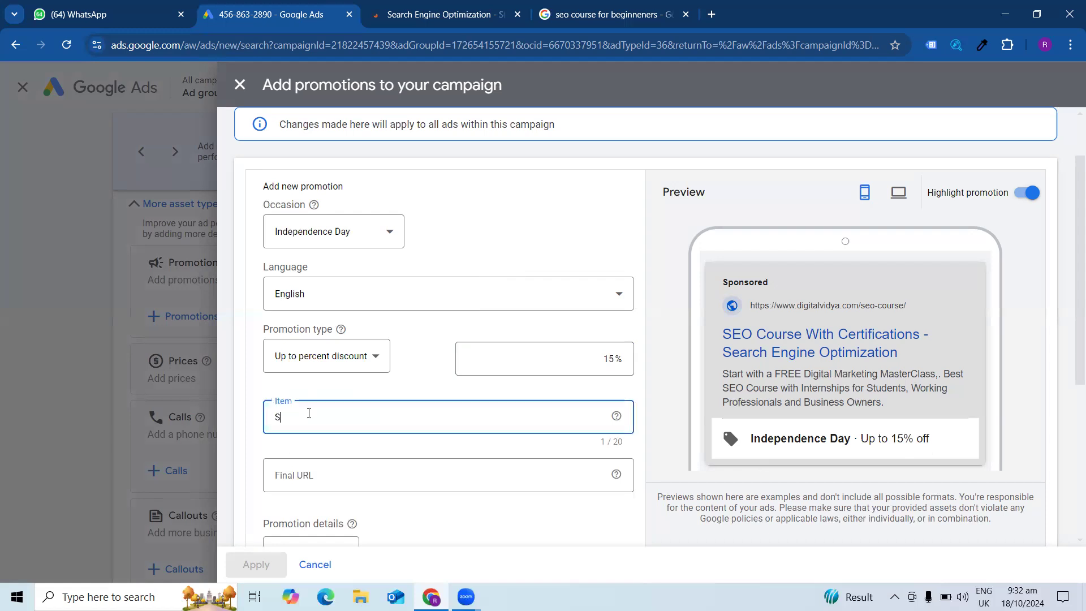
{"action": "type", "text": "Search Engi"}
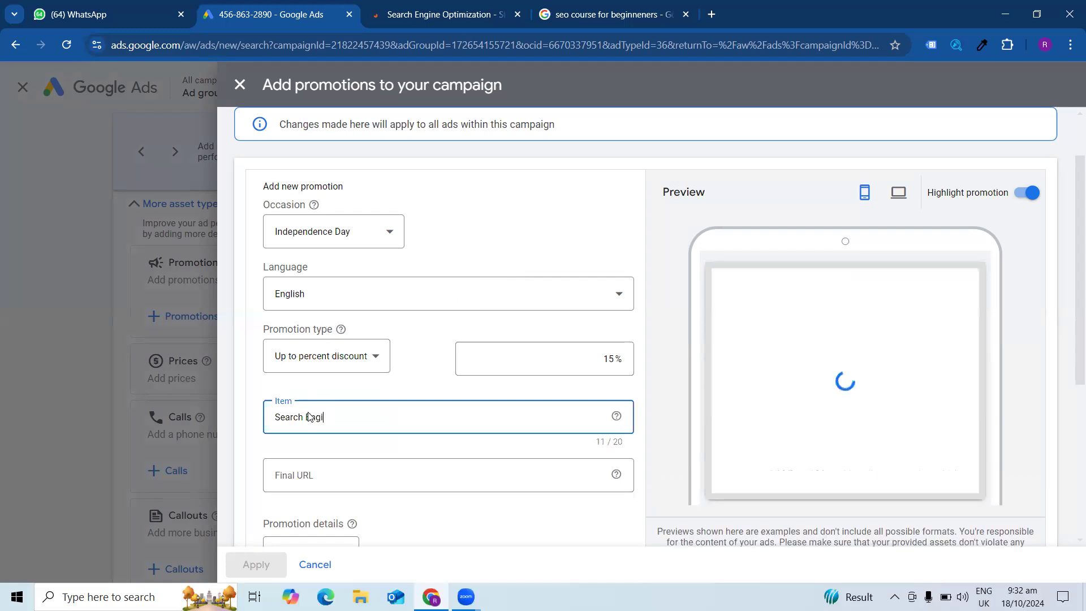
{"action": "type", "text": "ne Optimi"}
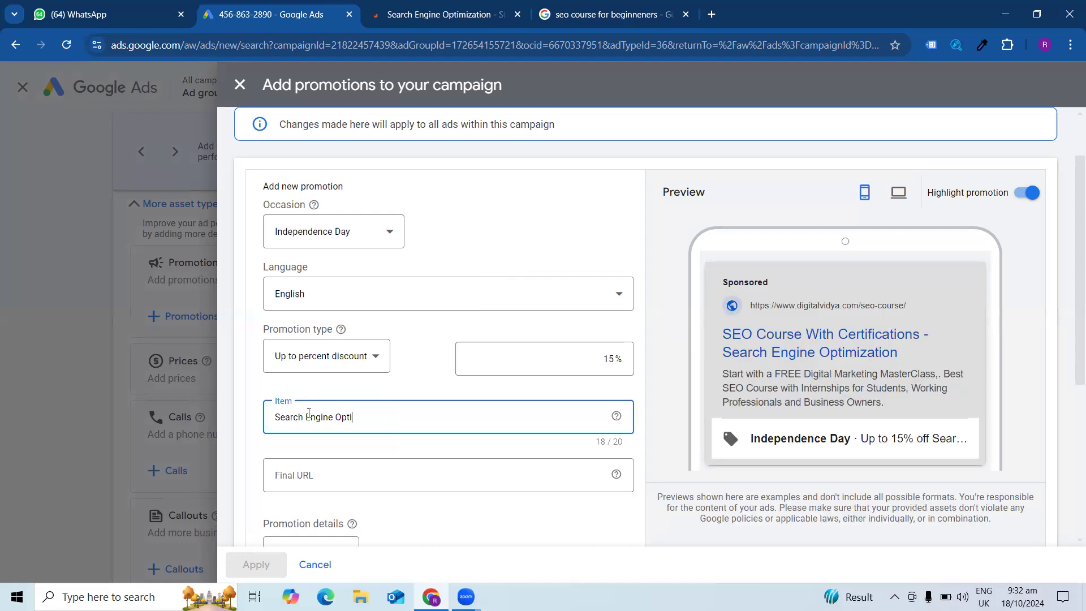
{"action": "key", "text": "BackSpace"}
{"action": "key", "text": "BackSpace"}
{"action": "key", "text": "BackSpace"}
{"action": "key", "text": "BackSpace"}
{"action": "key", "text": "BackSpace"}
{"action": "key", "text": "BackSpace"}
{"action": "key", "text": "BackSpace"}
{"action": "key", "text": "BackSpace"}
{"action": "key", "text": "BackSpace"}
{"action": "key", "text": "BackSpace"}
{"action": "key", "text": "BackSpace"}
{"action": "key", "text": "BackSpace"}
{"action": "key", "text": "BackSpace"}
{"action": "key", "text": "BackSpace"}
{"action": "key", "text": "BackSpace"}
{"action": "key", "text": "BackSpace"}
{"action": "key", "text": "BackSpace"}
{"action": "key", "text": "BackSpace"}
{"action": "key", "text": "BackSpace"}
{"action": "key", "text": "BackSpace"}
Enter SEO Course as the promoted item and check the available promotion details options, keeping None
{"action": "type", "text": "SEO Course"}
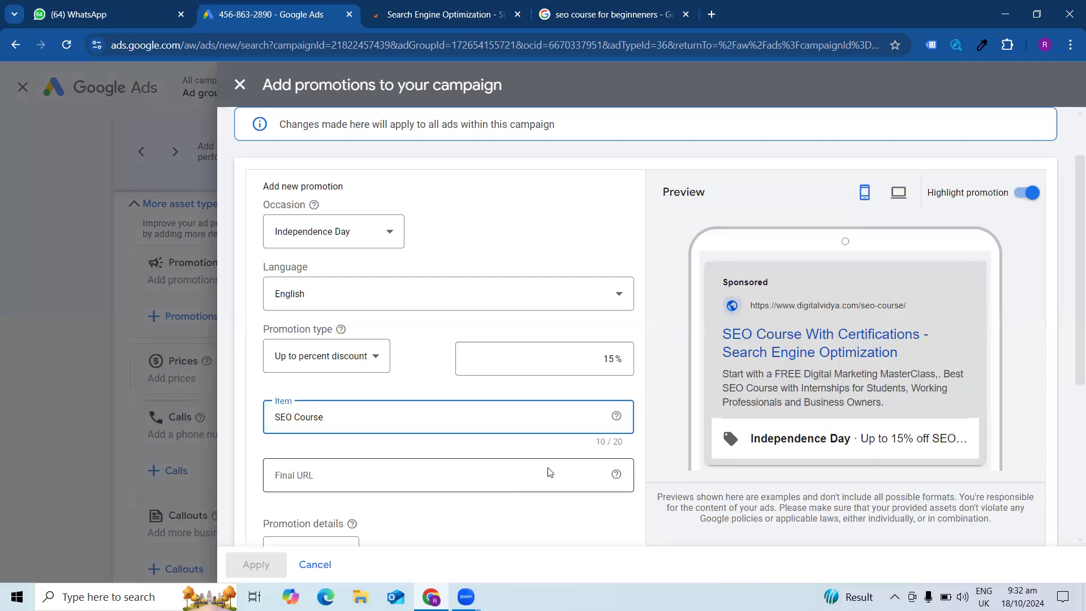
{"action": "left_click", "coordinate": [501, 477]}
{"action": "scroll", "coordinate": [510, 468], "scroll_direction": "down", "scroll_amount": 3}
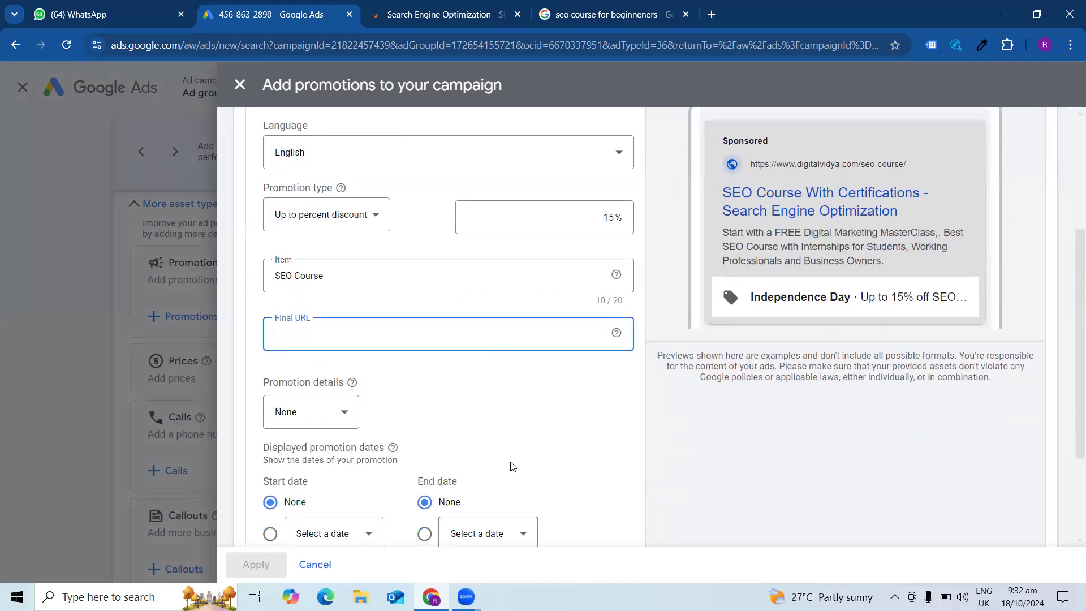
{"action": "scroll", "coordinate": [512, 466], "scroll_direction": "down", "scroll_amount": 3}
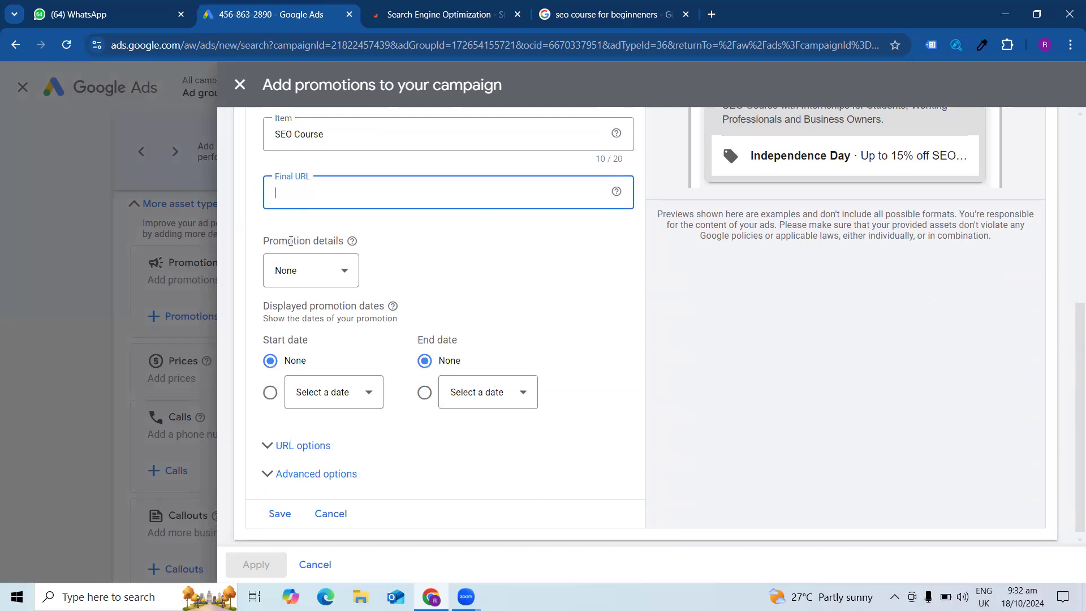
{"action": "left_click", "coordinate": [317, 273]}
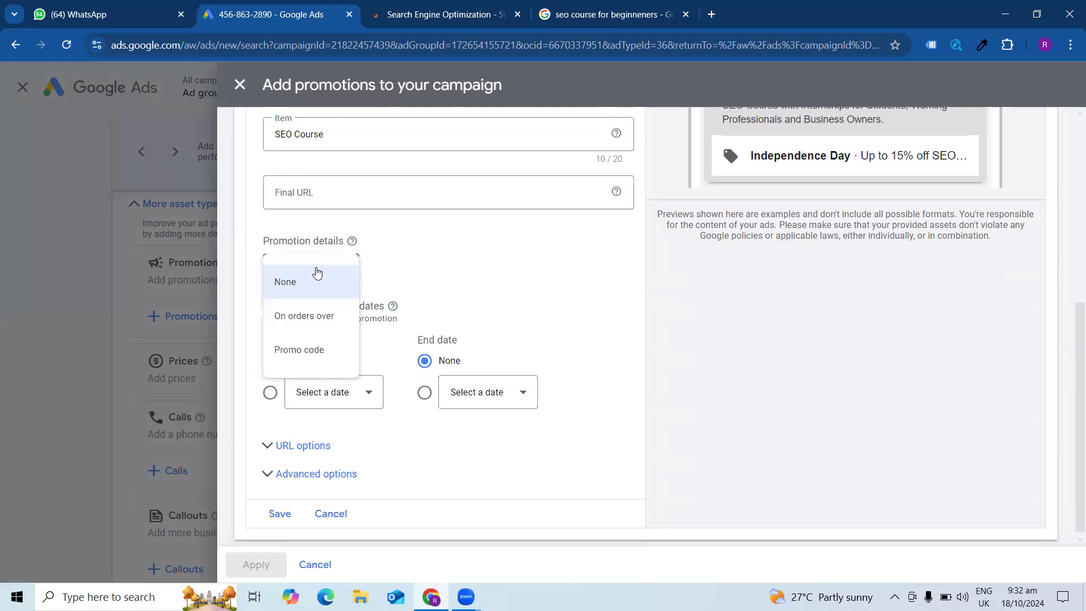
{"action": "left_click", "coordinate": [408, 269]}
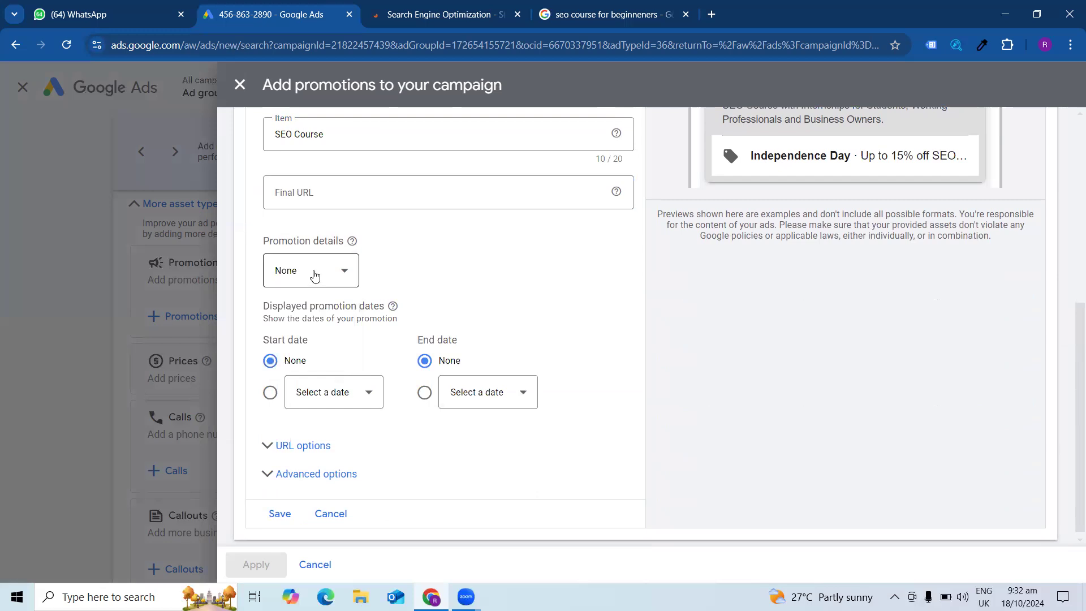
Set the displayed promotion dates from Oct 18, 2024 to Oct 31, 2024 and try to save the promotion
{"action": "left_click", "coordinate": [327, 388]}
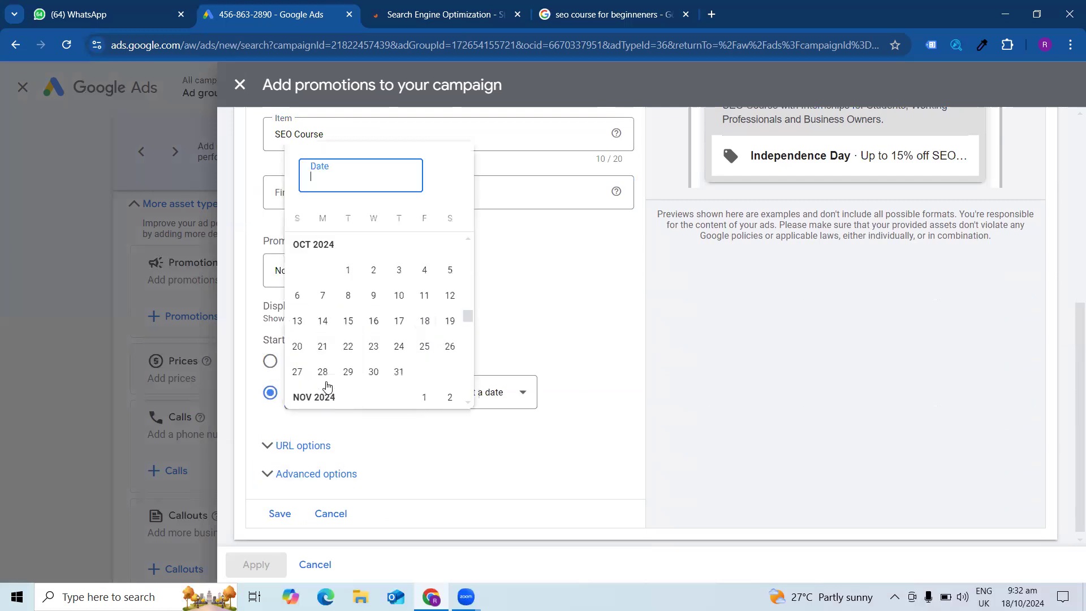
{"action": "left_click", "coordinate": [425, 321]}
{"action": "left_click", "coordinate": [482, 391]}
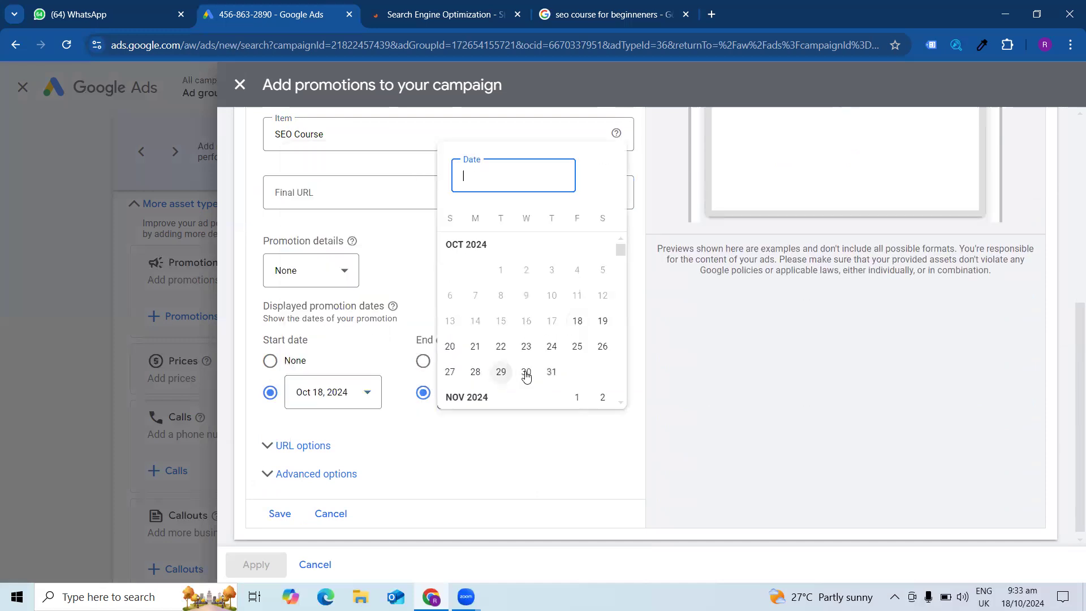
{"action": "left_click", "coordinate": [552, 371]}
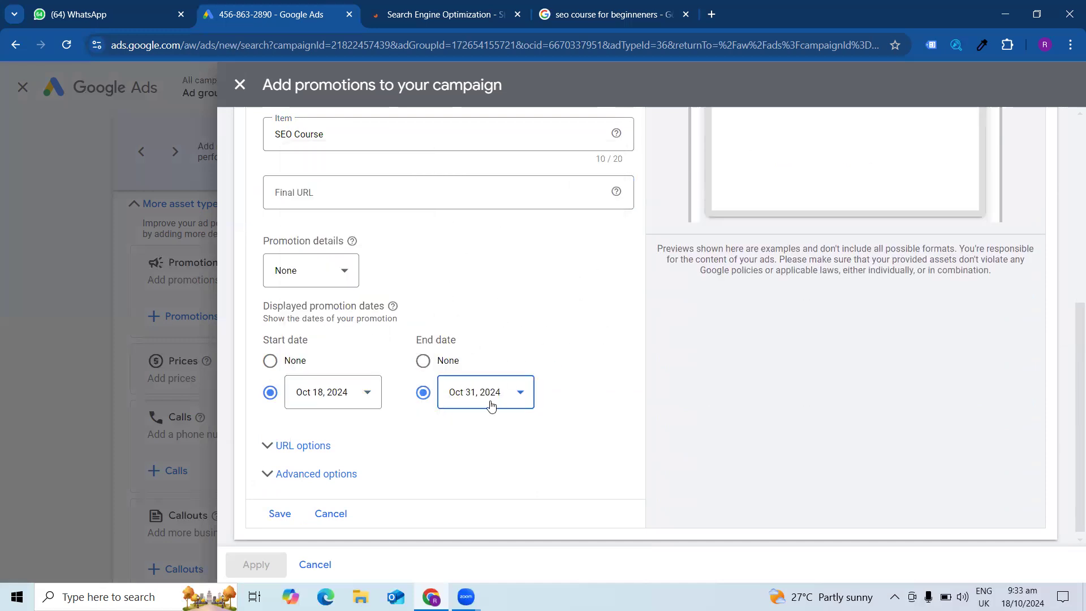
{"action": "scroll", "coordinate": [958, 368], "scroll_direction": "up", "scroll_amount": 4}
{"action": "scroll", "coordinate": [826, 242], "scroll_direction": "down", "scroll_amount": 2}
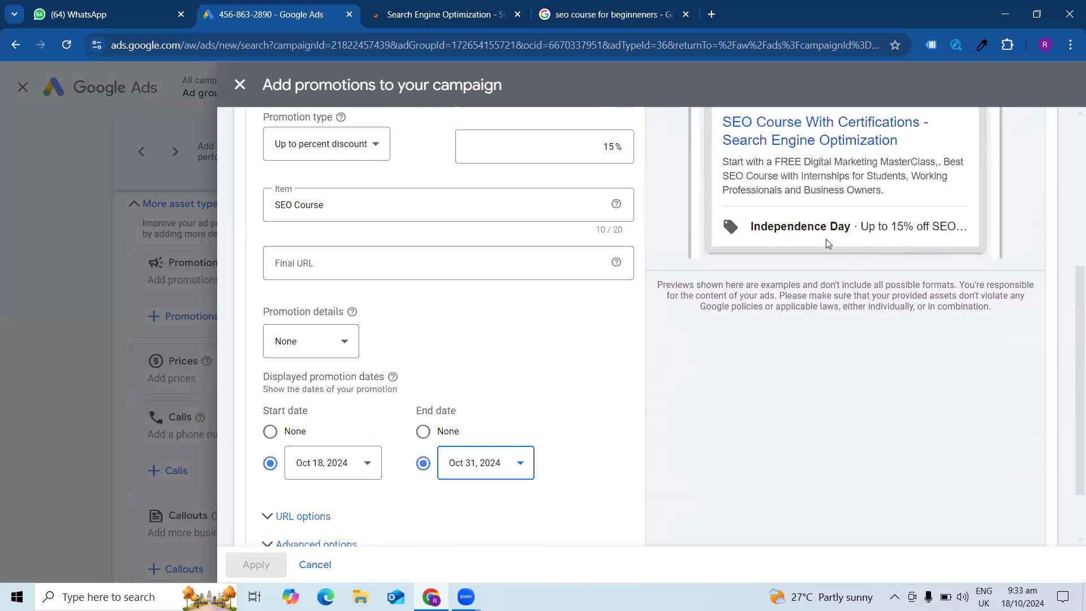
{"action": "scroll", "coordinate": [548, 276], "scroll_direction": "down", "scroll_amount": 1}
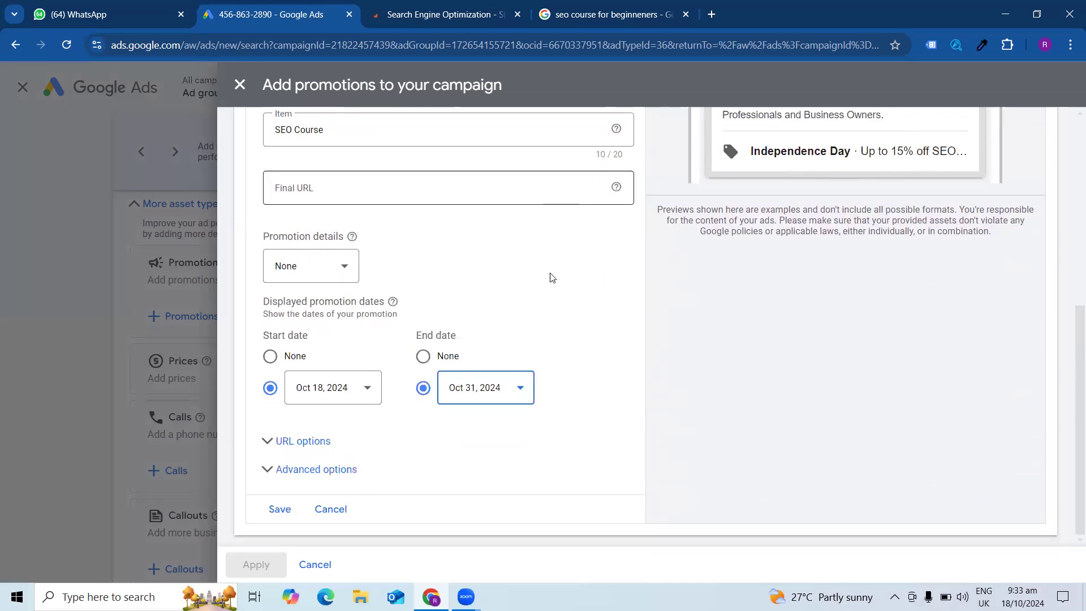
{"action": "left_click", "coordinate": [274, 514]}
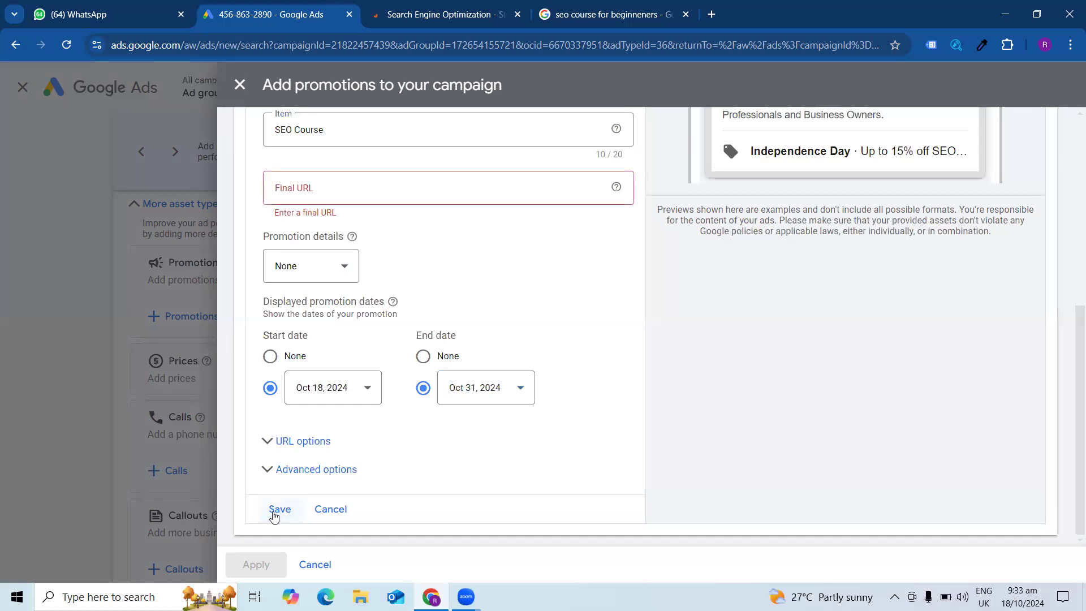
Copy the address of the Digital Vidya SEO course page and paste it as the promotion's final URL
{"action": "left_click", "coordinate": [340, 182]}
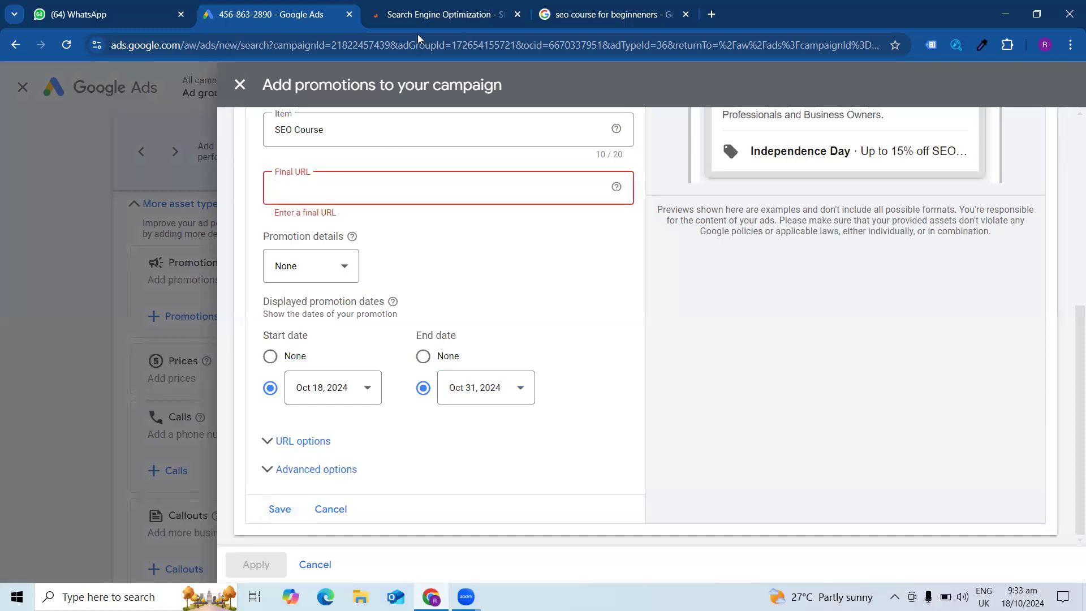
{"action": "left_click", "coordinate": [423, 17]}
{"action": "left_click", "coordinate": [226, 45]}
{"action": "key", "text": "ctrl+c"}
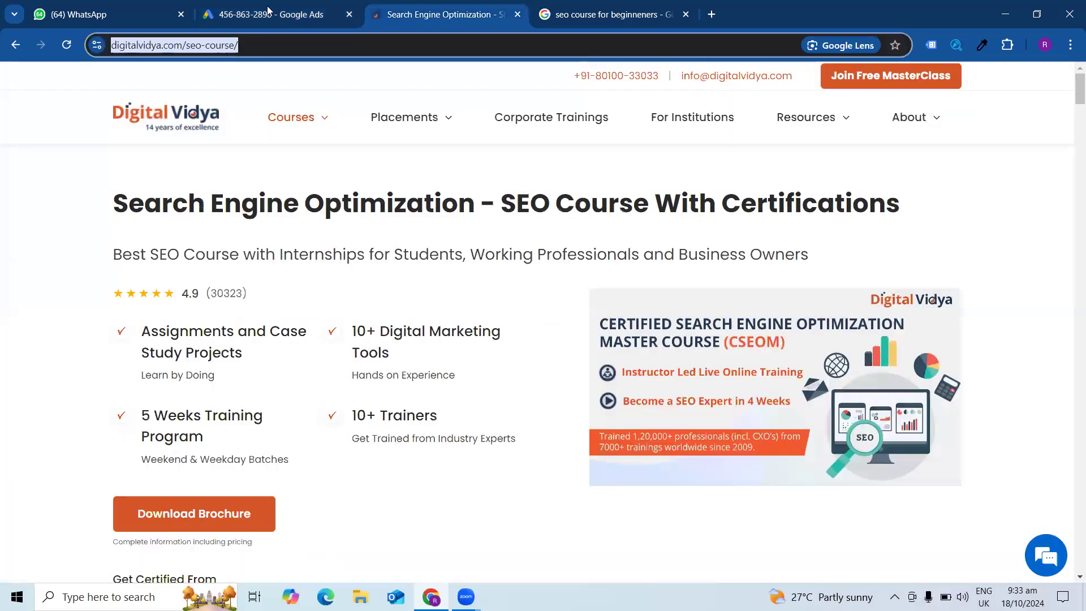
{"action": "left_click", "coordinate": [270, 13]}
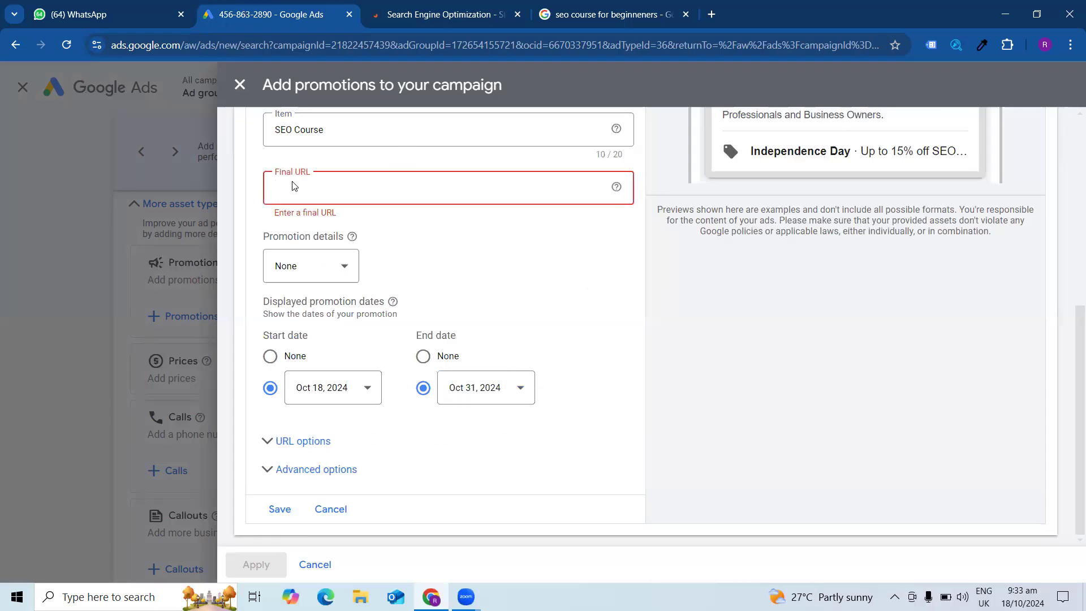
{"action": "key", "text": "ctrl+v"}
Save the completed Independence Day promotion and apply it to the campaign
{"action": "scroll", "coordinate": [753, 185], "scroll_direction": "up", "scroll_amount": 2}
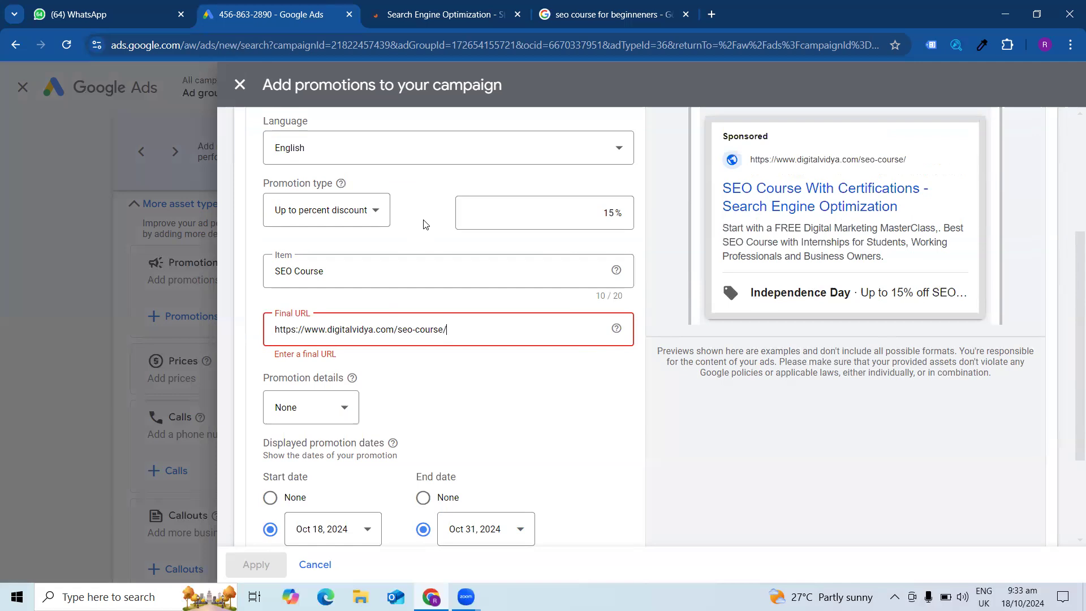
{"action": "scroll", "coordinate": [378, 252], "scroll_direction": "down", "scroll_amount": 3}
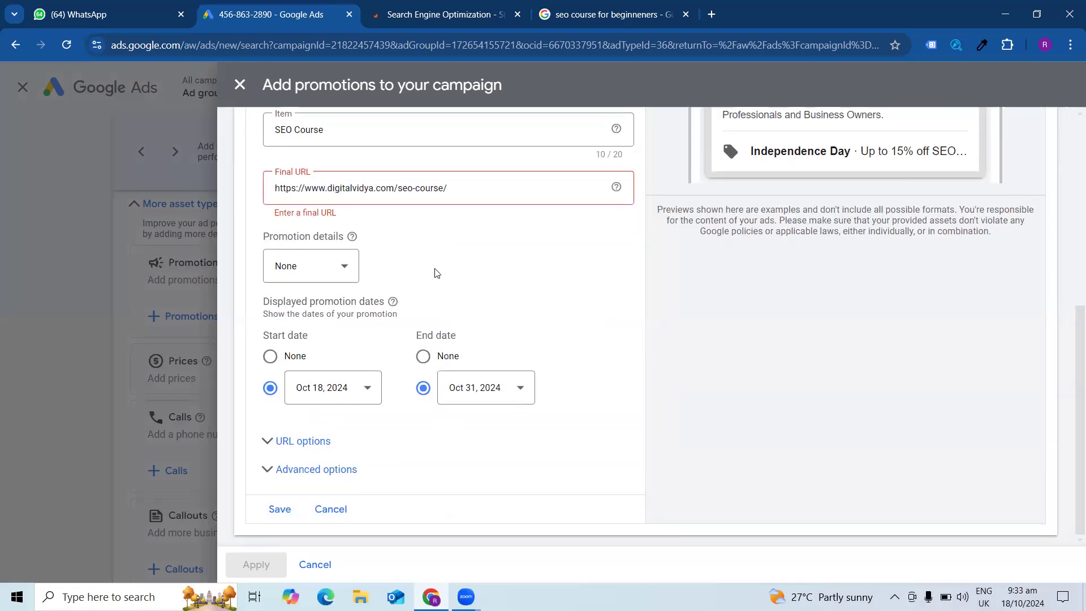
{"action": "left_click", "coordinate": [283, 517]}
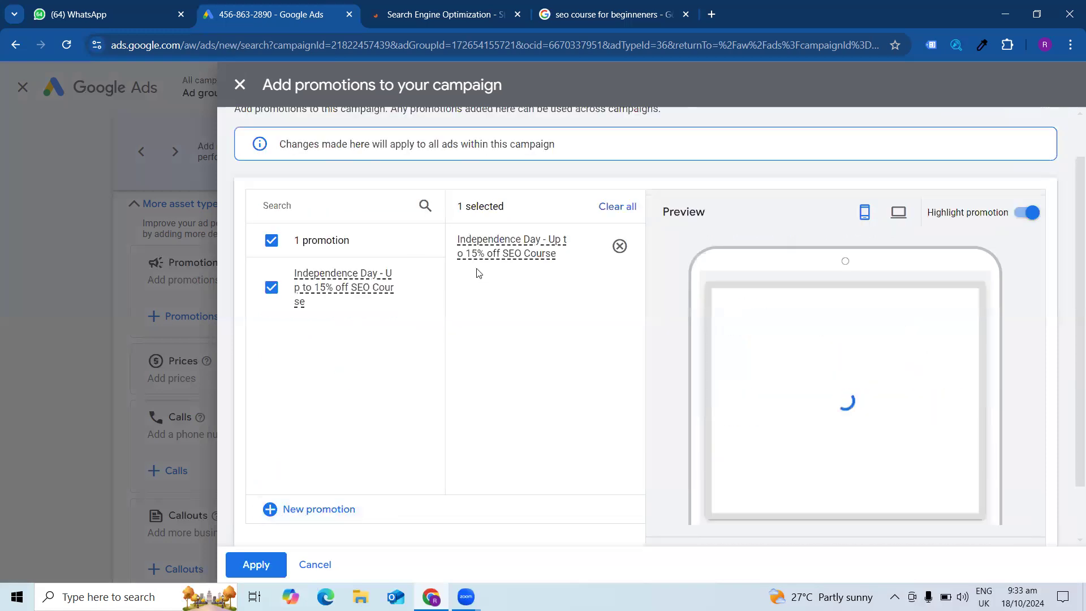
{"action": "left_click", "coordinate": [272, 566]}
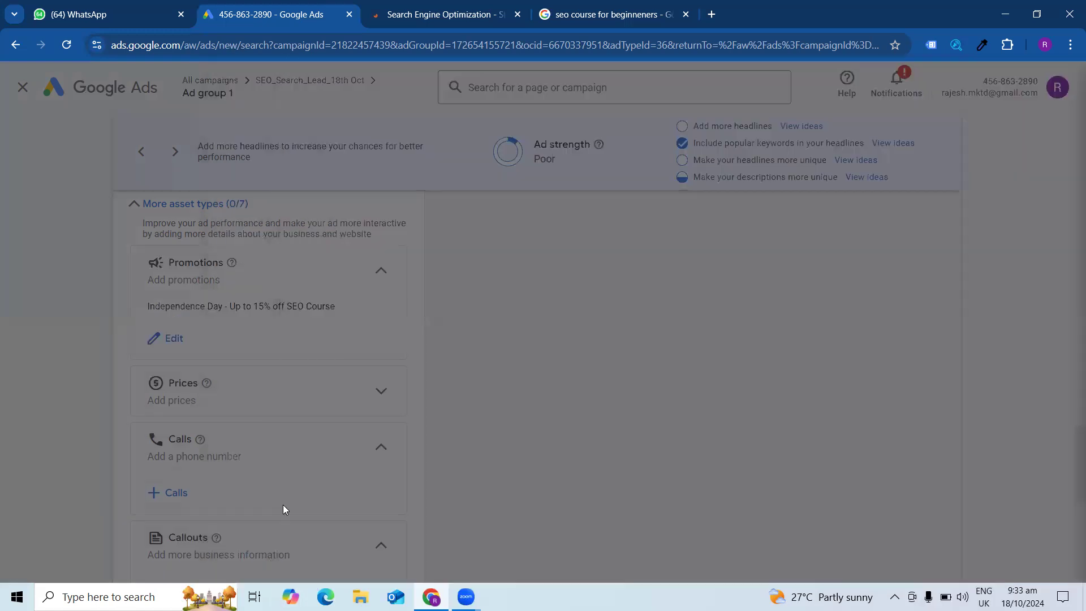
Add the existing phone number as a call asset and apply it to the campaign
{"action": "scroll", "coordinate": [322, 382], "scroll_direction": "down", "scroll_amount": 3}
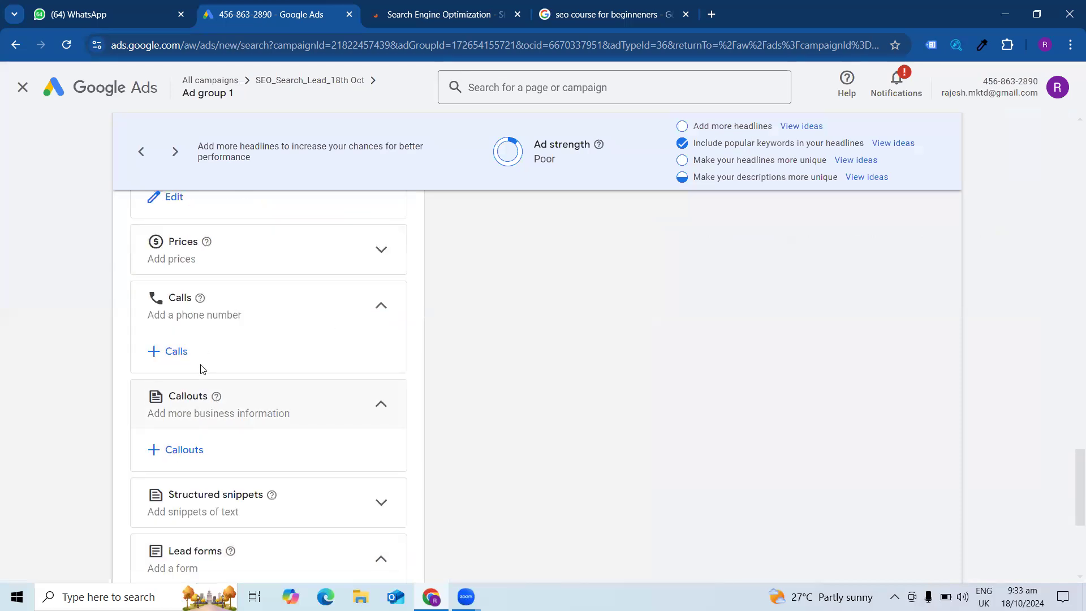
{"action": "left_click", "coordinate": [174, 352]}
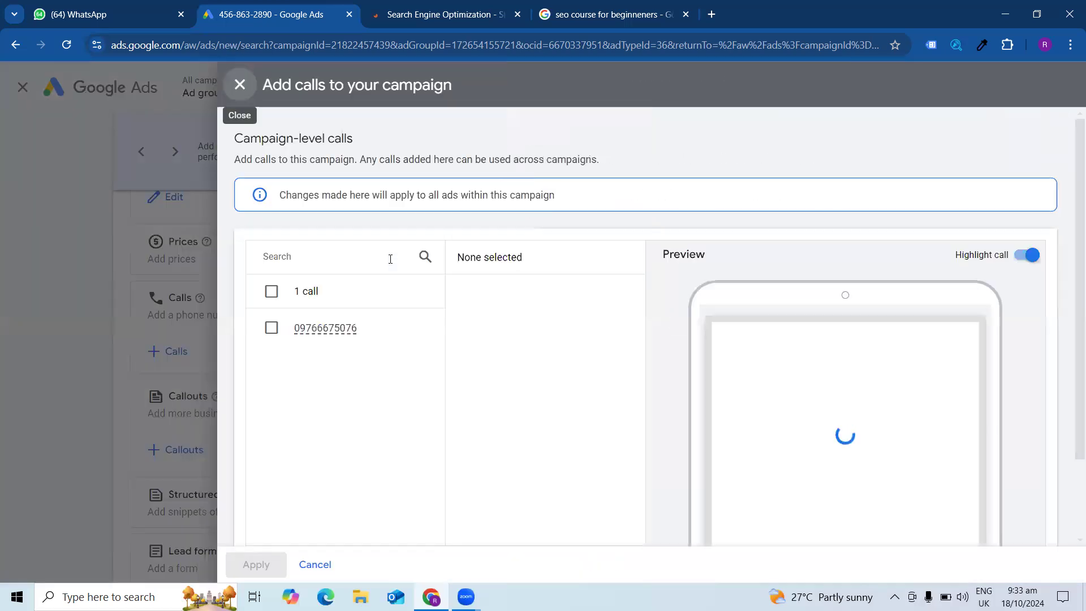
{"action": "left_click", "coordinate": [271, 328]}
{"action": "left_click", "coordinate": [254, 565]}
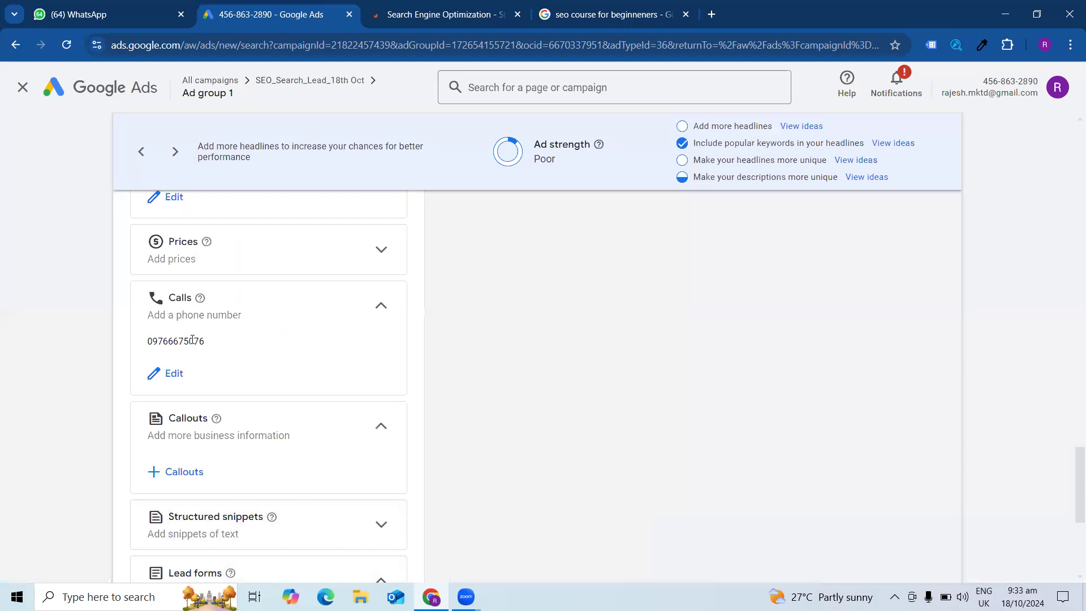
Examine the ad preview for the call asset, and look over the business name, logo and sitelinks
{"action": "scroll", "coordinate": [676, 382], "scroll_direction": "up", "scroll_amount": 5}
{"action": "scroll", "coordinate": [783, 381], "scroll_direction": "up", "scroll_amount": 15}
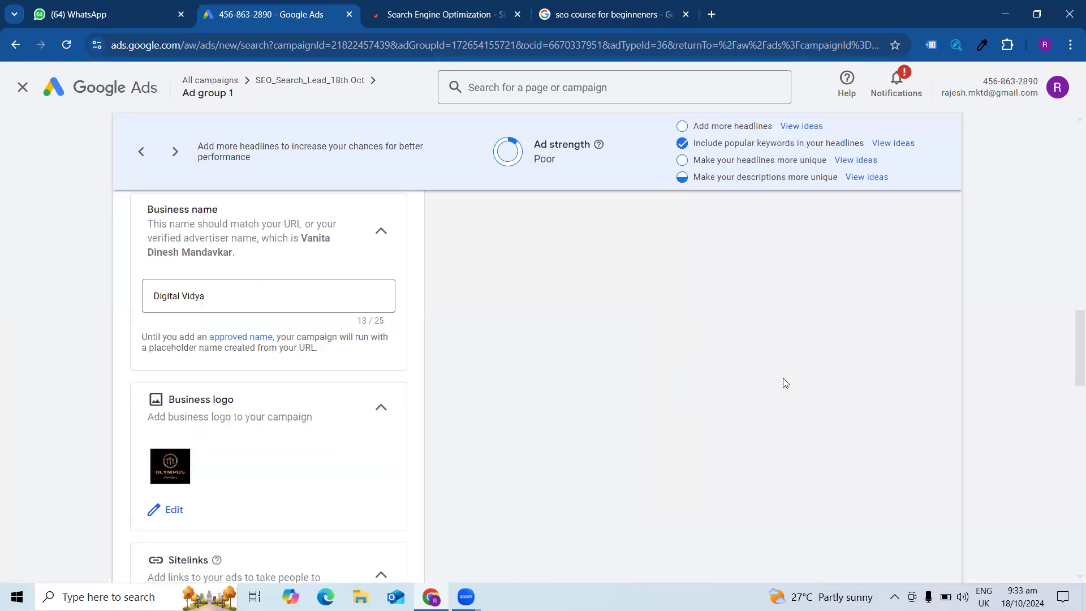
{"action": "scroll", "coordinate": [783, 380], "scroll_direction": "down", "scroll_amount": 3}
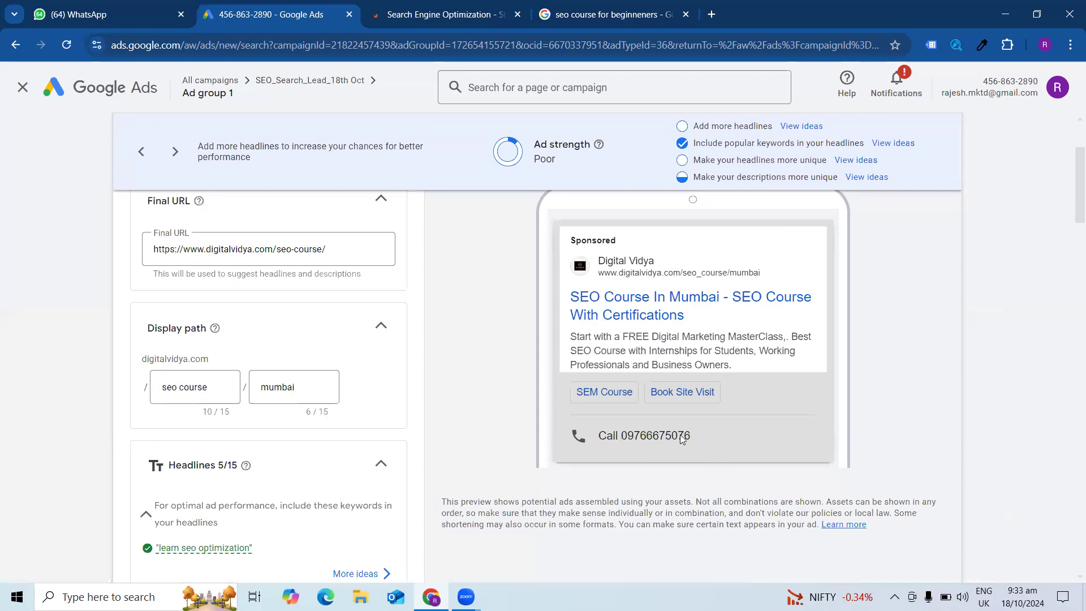
{"action": "scroll", "coordinate": [241, 396], "scroll_direction": "down", "scroll_amount": 12}
{"action": "scroll", "coordinate": [244, 394], "scroll_direction": "down", "scroll_amount": 2}
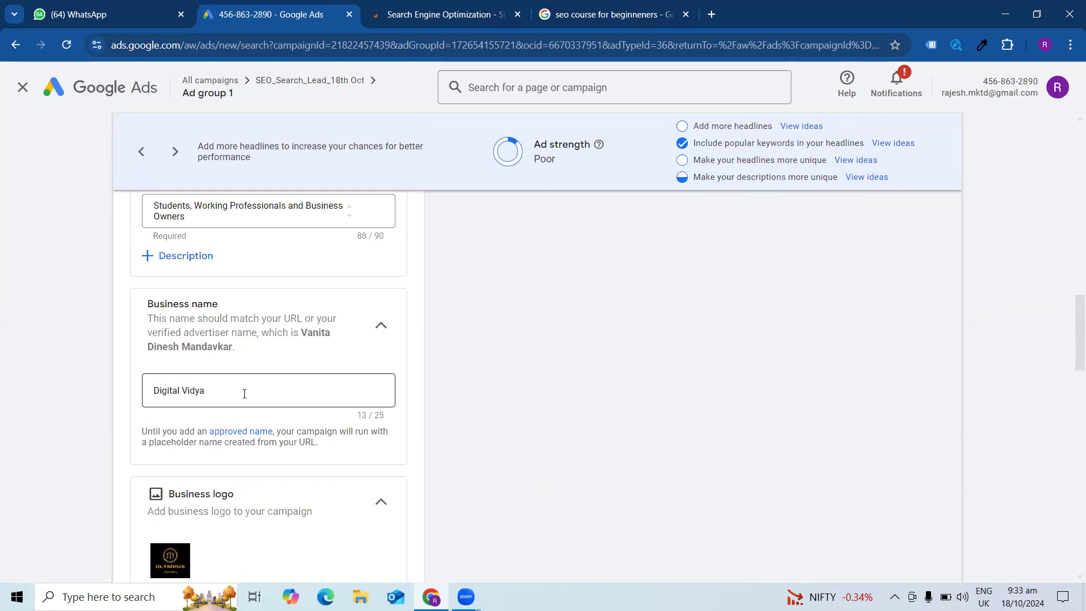
{"action": "scroll", "coordinate": [254, 577], "scroll_direction": "down", "scroll_amount": 5}
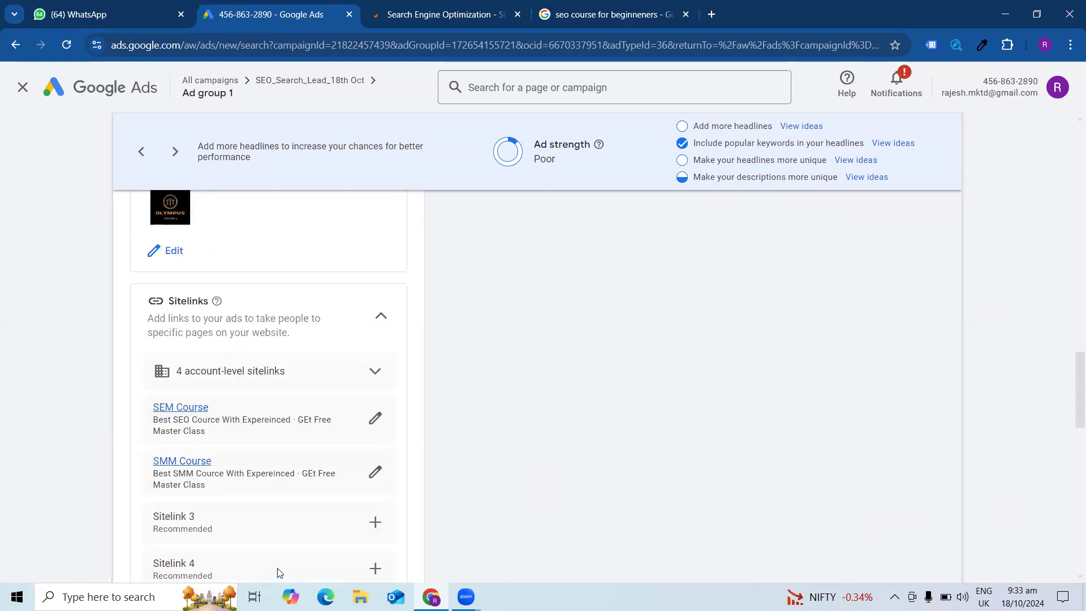
Open the callout assets for the campaign and look through the existing callouts
{"action": "scroll", "coordinate": [340, 379], "scroll_direction": "down", "scroll_amount": 5}
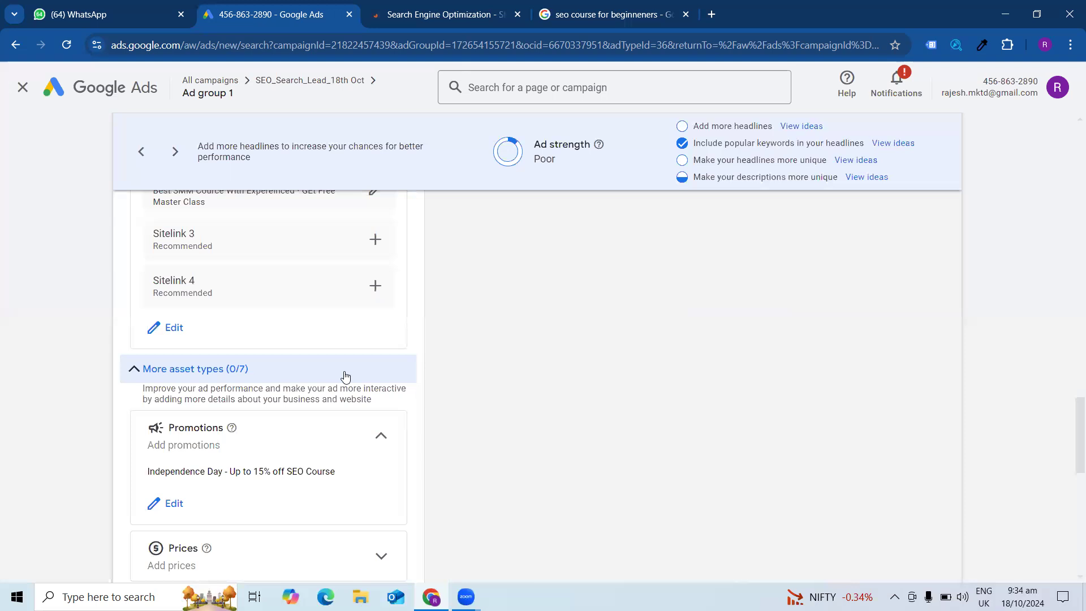
{"action": "scroll", "coordinate": [347, 387], "scroll_direction": "down", "scroll_amount": 4}
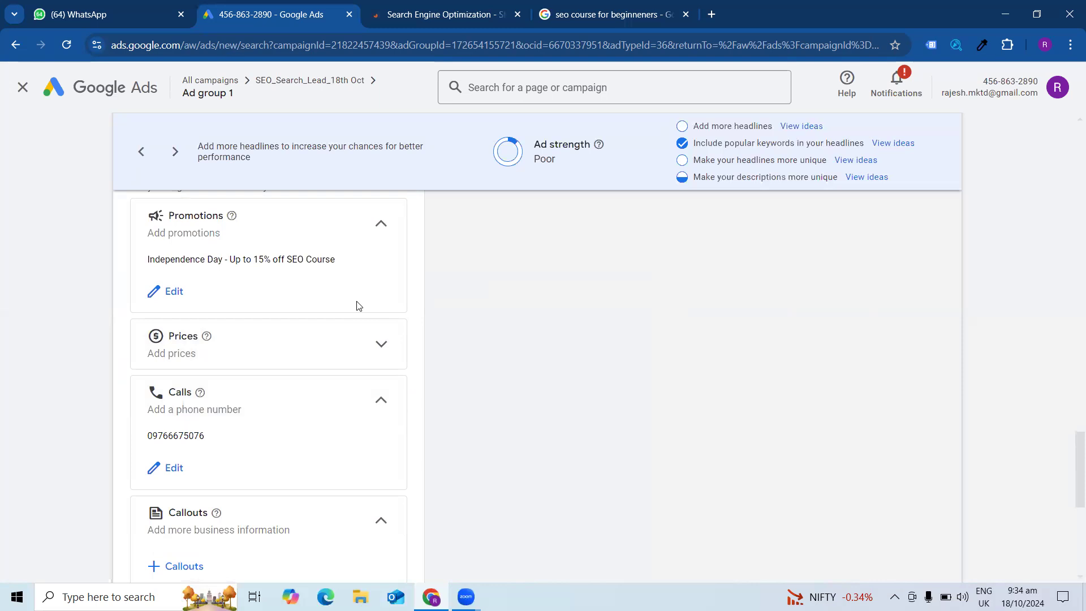
{"action": "scroll", "coordinate": [359, 308], "scroll_direction": "down", "scroll_amount": 4}
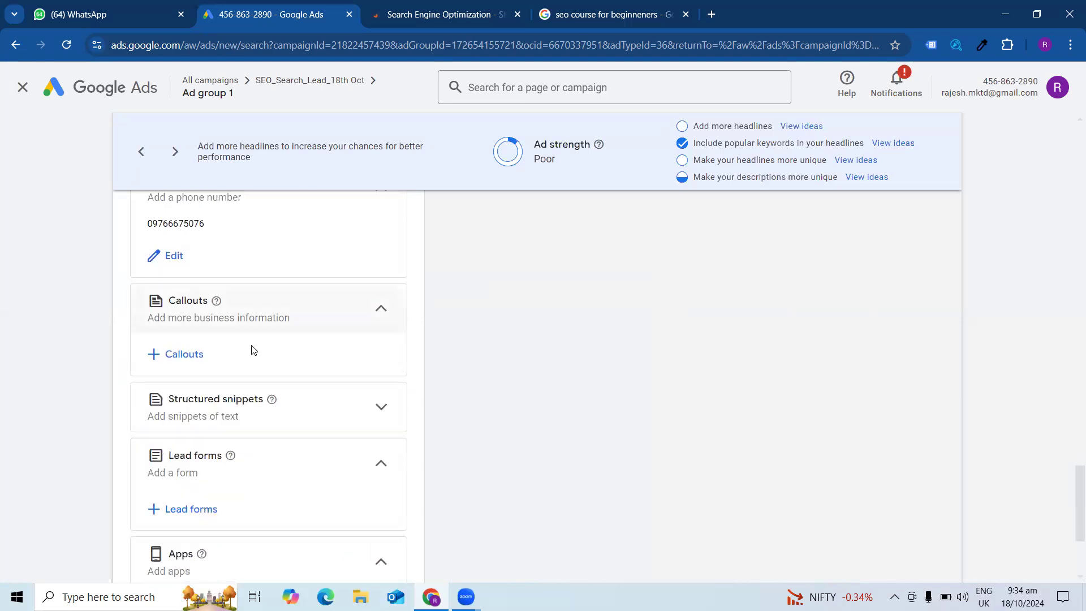
{"action": "left_click", "coordinate": [174, 355]}
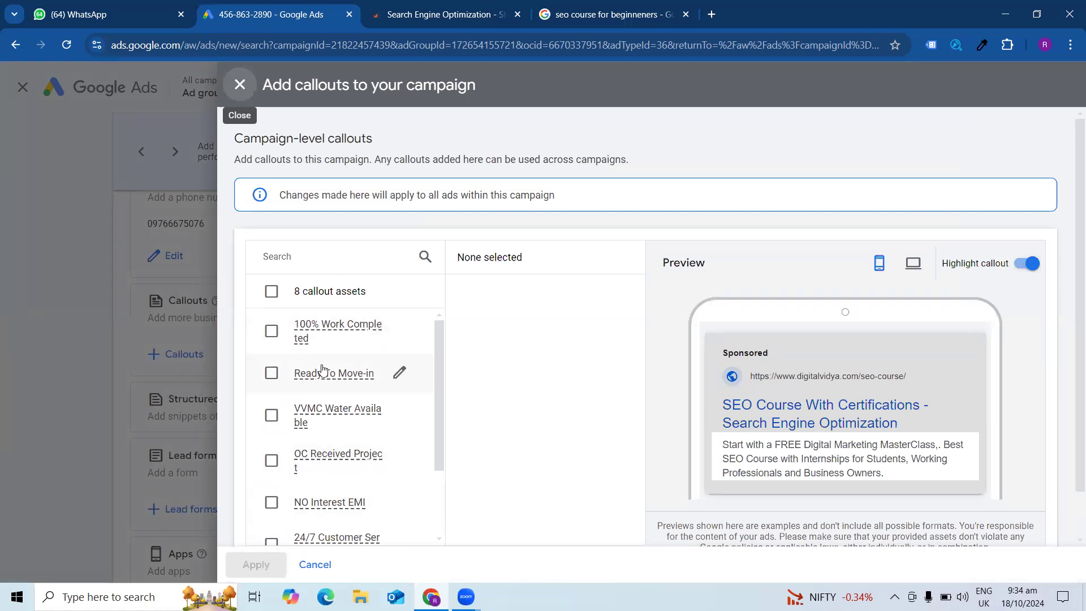
{"action": "scroll", "coordinate": [323, 365], "scroll_direction": "down", "scroll_amount": 2}
{"action": "scroll", "coordinate": [328, 469], "scroll_direction": "down", "scroll_amount": 1}
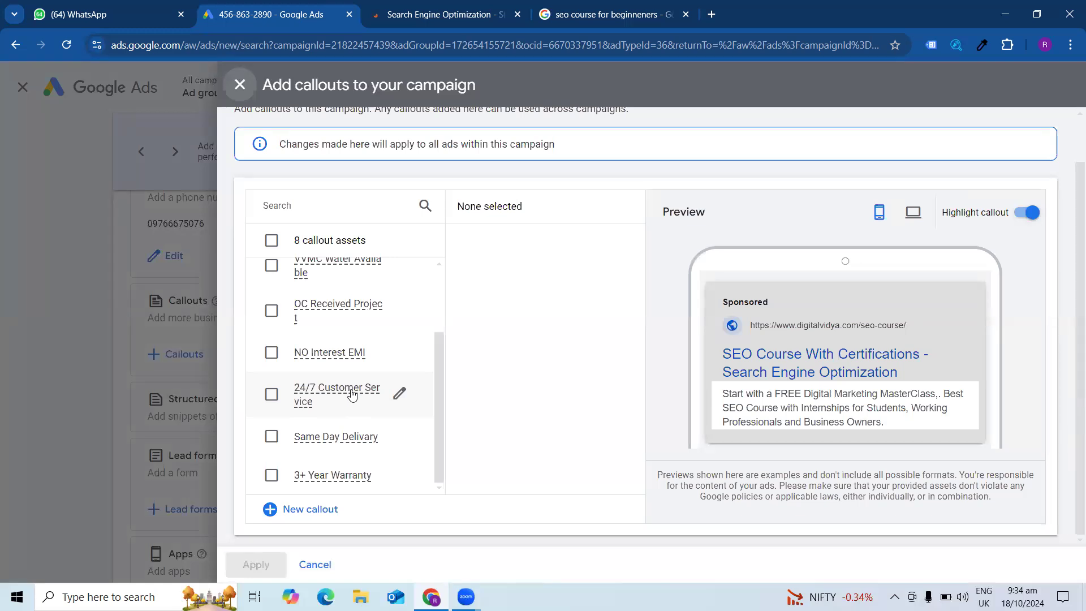
{"action": "scroll", "coordinate": [359, 309], "scroll_direction": "up", "scroll_amount": 1}
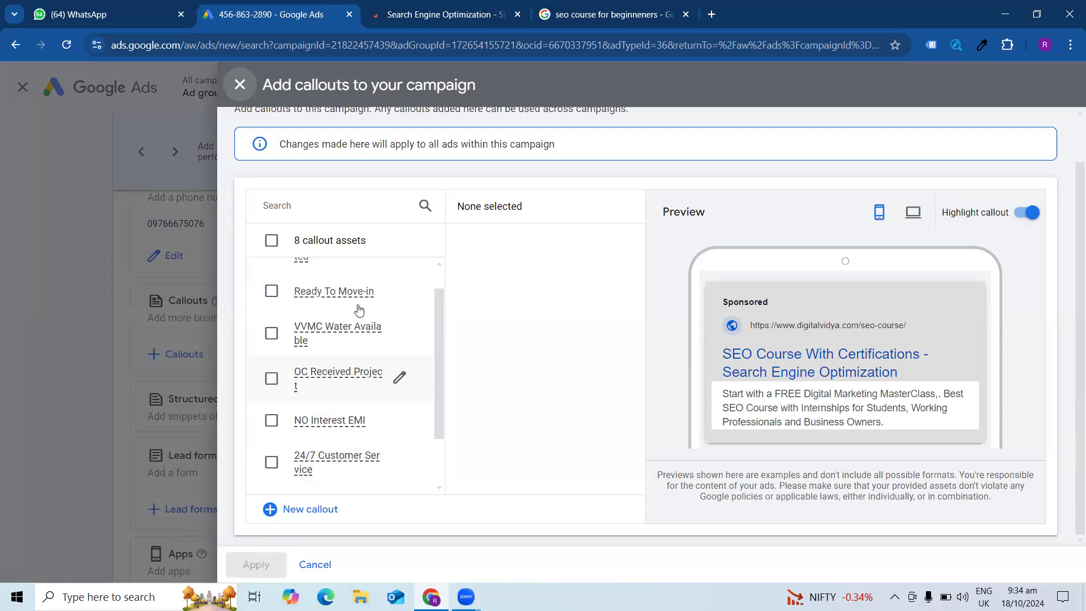
{"action": "scroll", "coordinate": [359, 309], "scroll_direction": "up", "scroll_amount": 1}
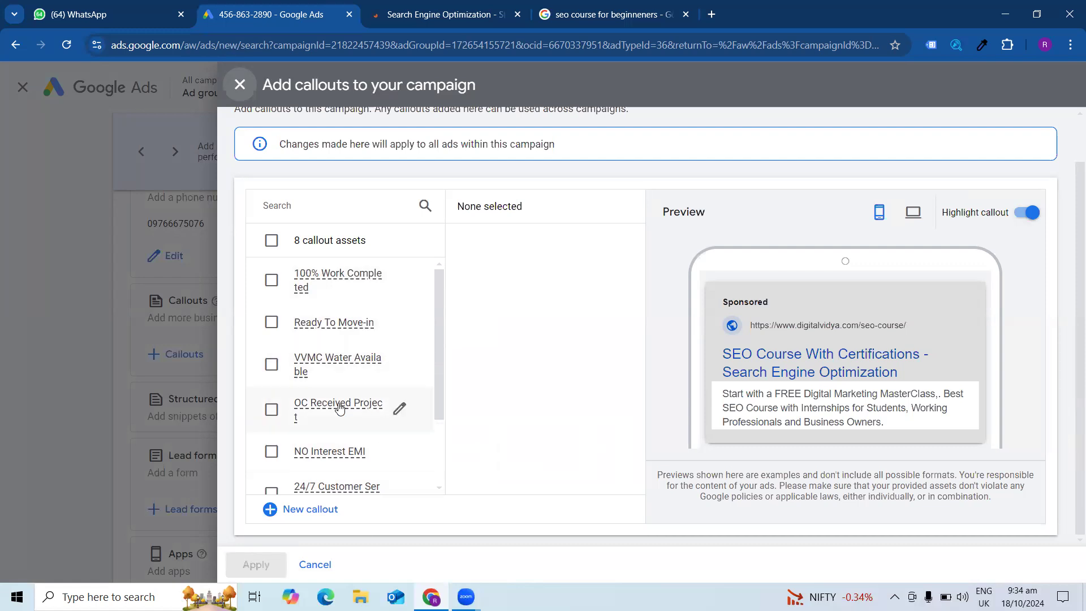
{"action": "scroll", "coordinate": [340, 408], "scroll_direction": "down", "scroll_amount": 2}
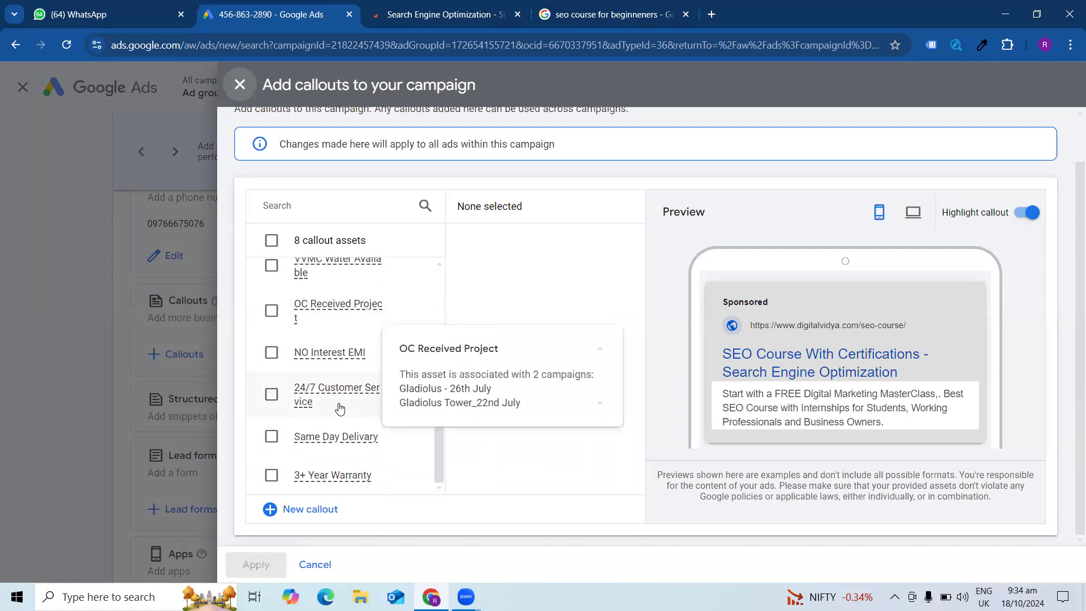
Try the 24/7 Customer Service, Same Day Delivary and 3+ Year Warranty callouts, then deselect them and close the callouts without applying
{"action": "left_click", "coordinate": [272, 395]}
{"action": "left_click", "coordinate": [272, 436]}
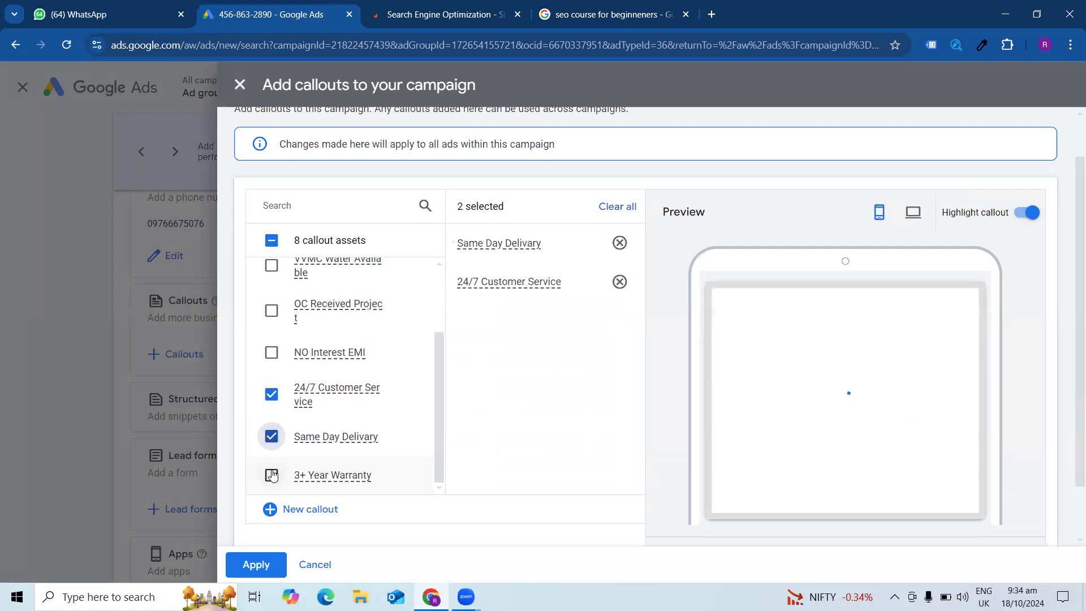
{"action": "left_click", "coordinate": [272, 476]}
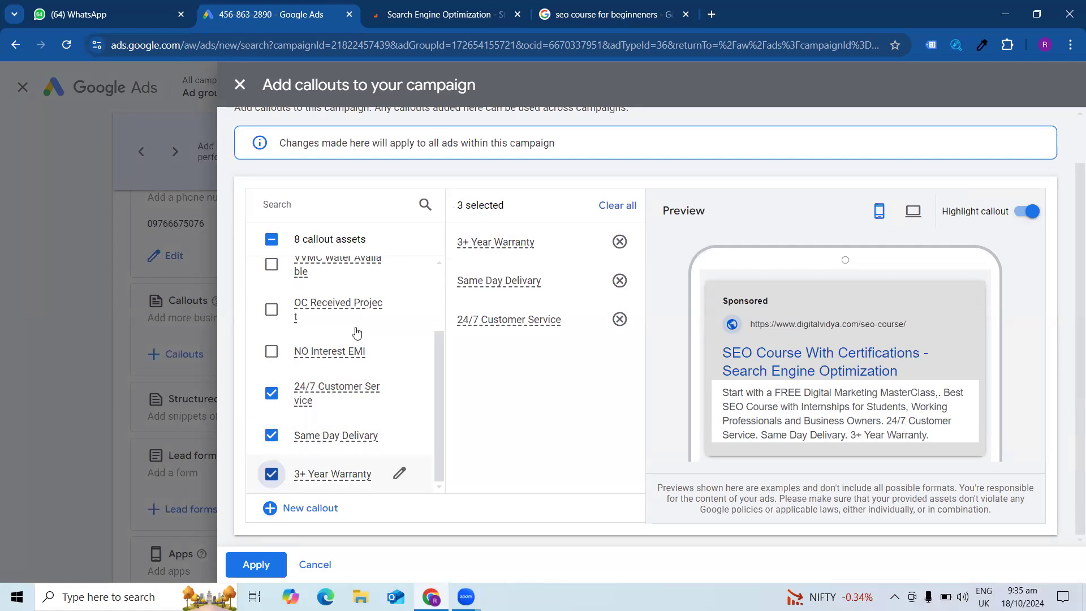
{"action": "left_click", "coordinate": [271, 474]}
{"action": "left_click", "coordinate": [271, 436]}
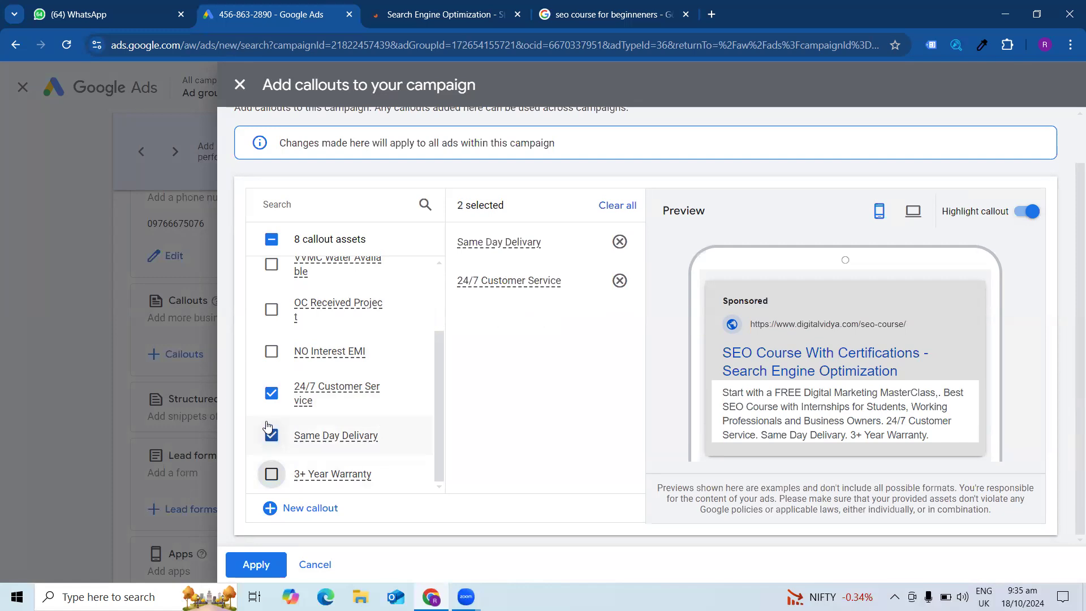
{"action": "left_click", "coordinate": [272, 393]}
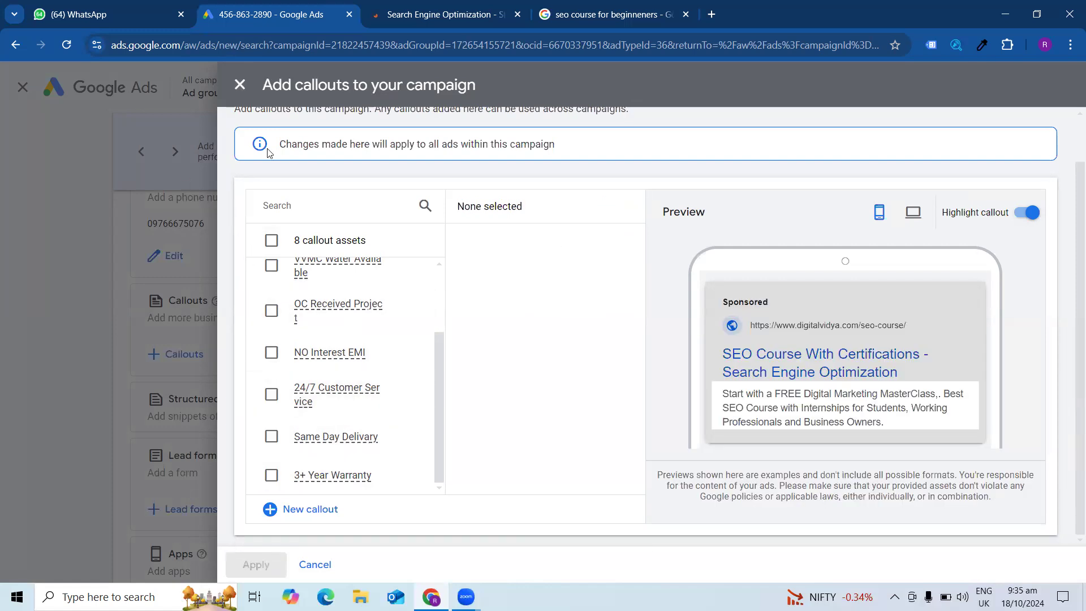
{"action": "left_click", "coordinate": [239, 85]}
Collapse the Apps, Lead forms and Callouts asset sections and try to save the ad
{"action": "scroll", "coordinate": [438, 381], "scroll_direction": "down", "scroll_amount": 3}
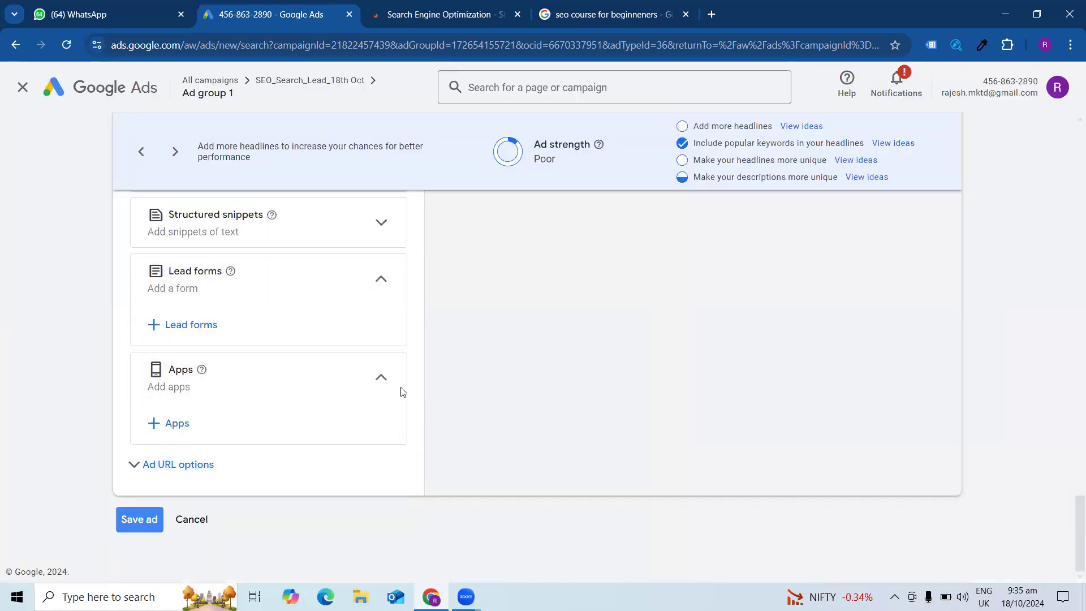
{"action": "left_click", "coordinate": [382, 382]}
{"action": "left_click", "coordinate": [377, 323]}
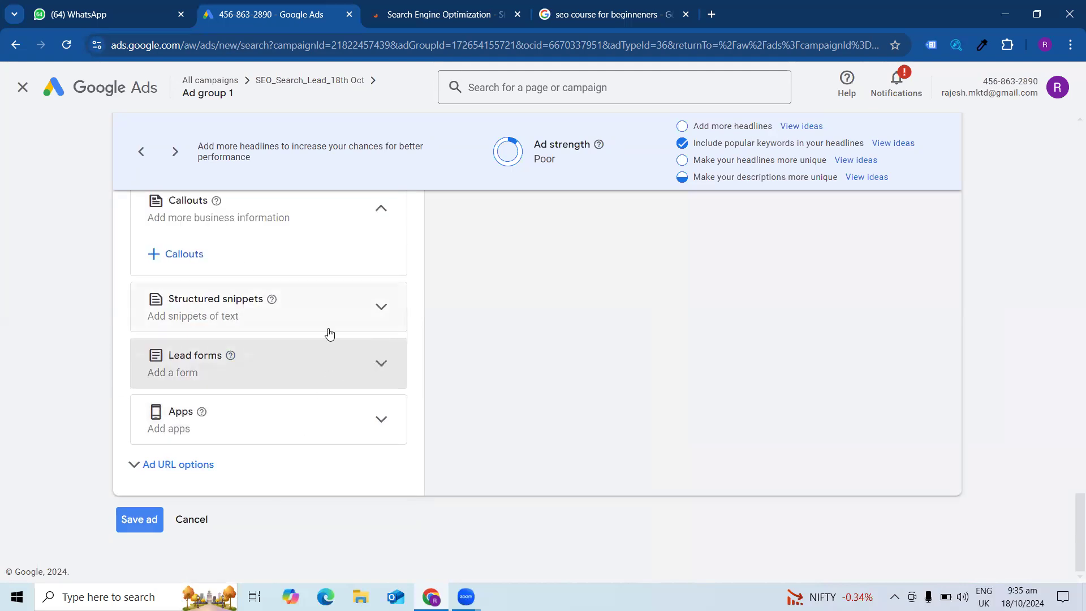
{"action": "scroll", "coordinate": [273, 379], "scroll_direction": "up", "scroll_amount": 2}
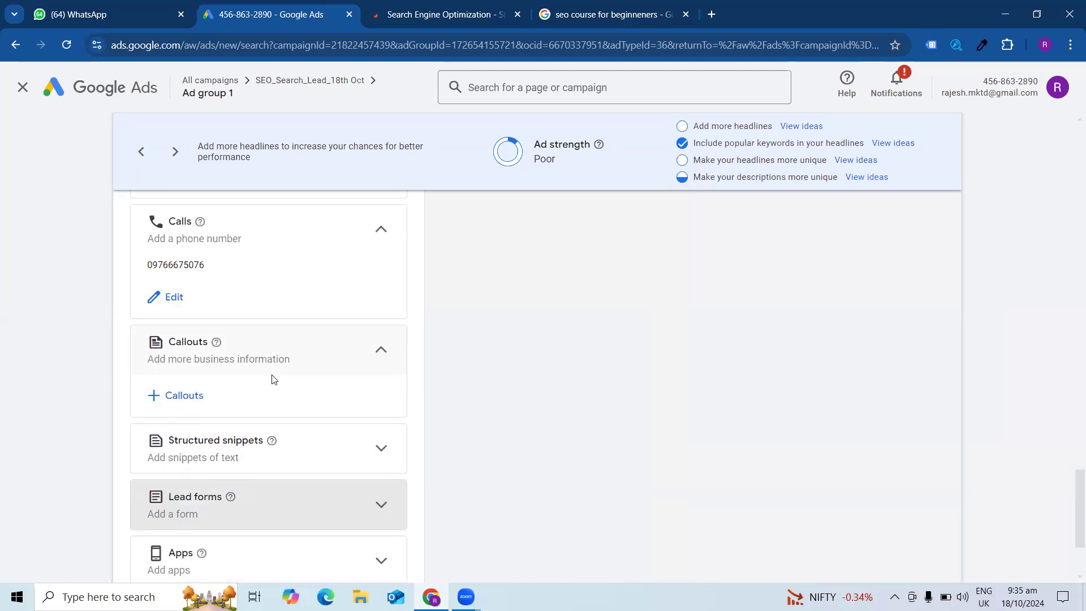
{"action": "left_click", "coordinate": [381, 355]}
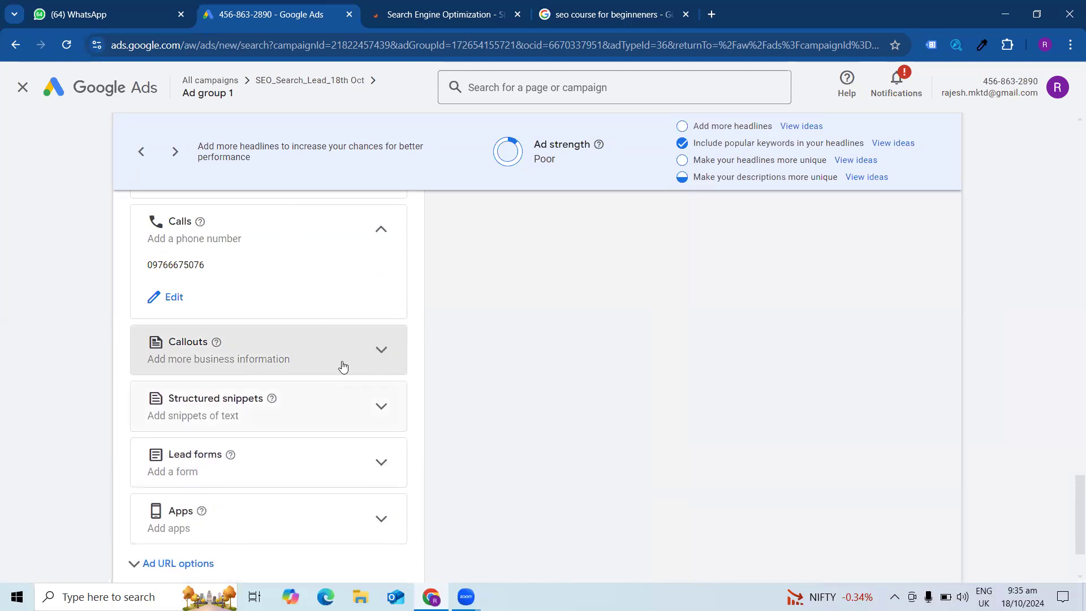
{"action": "scroll", "coordinate": [343, 367], "scroll_direction": "down", "scroll_amount": 2}
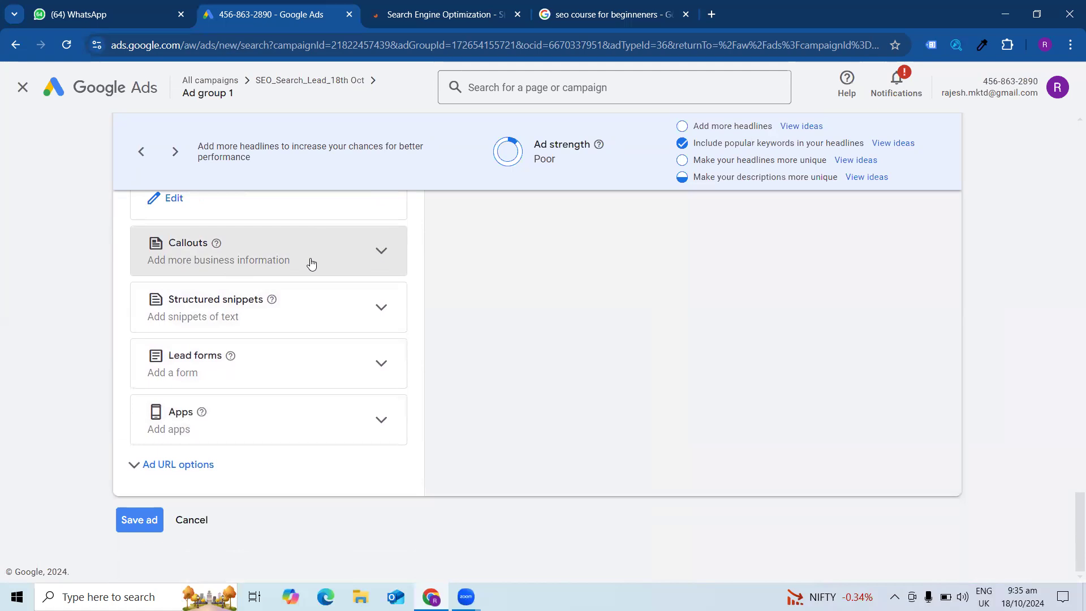
{"action": "left_click", "coordinate": [139, 521]}
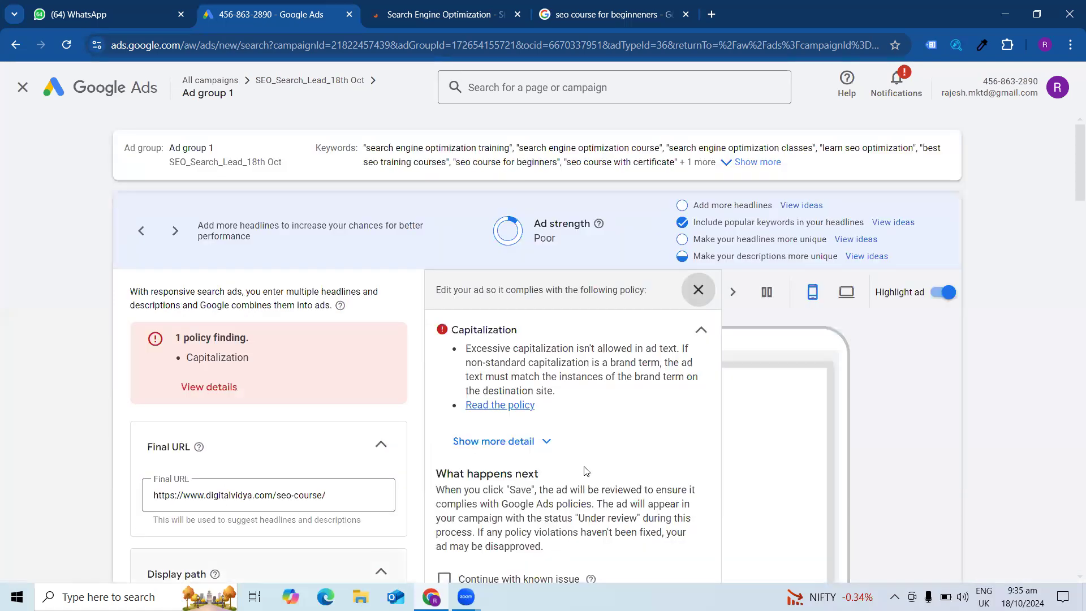
Examine the capitalization policy finding and look through the ad's display path, headlines, descriptions and sitelinks
{"action": "scroll", "coordinate": [570, 452], "scroll_direction": "down", "scroll_amount": 3}
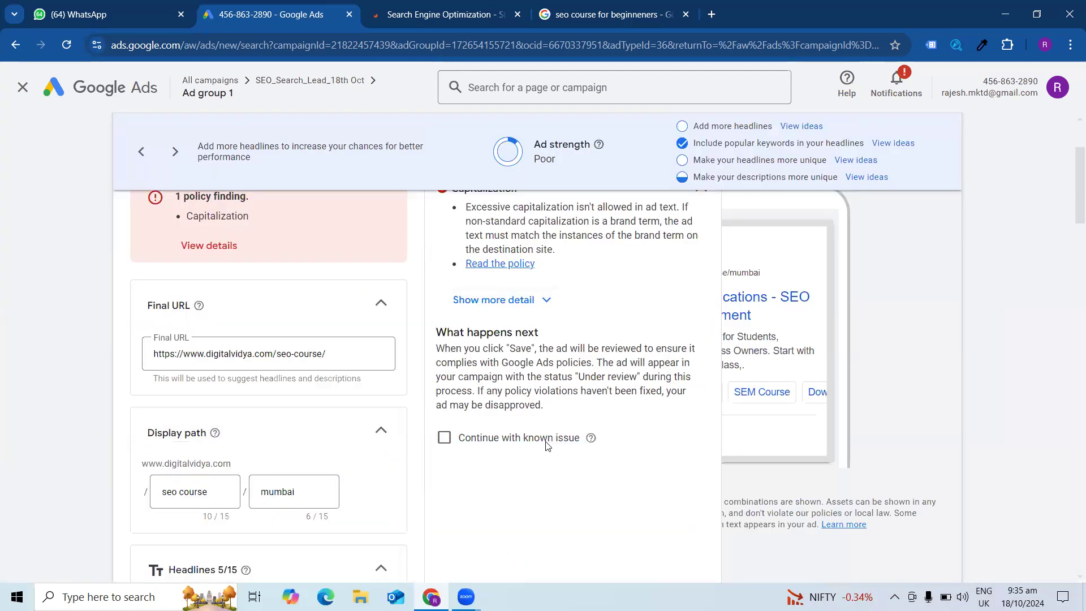
{"action": "scroll", "coordinate": [547, 446], "scroll_direction": "up", "scroll_amount": 3}
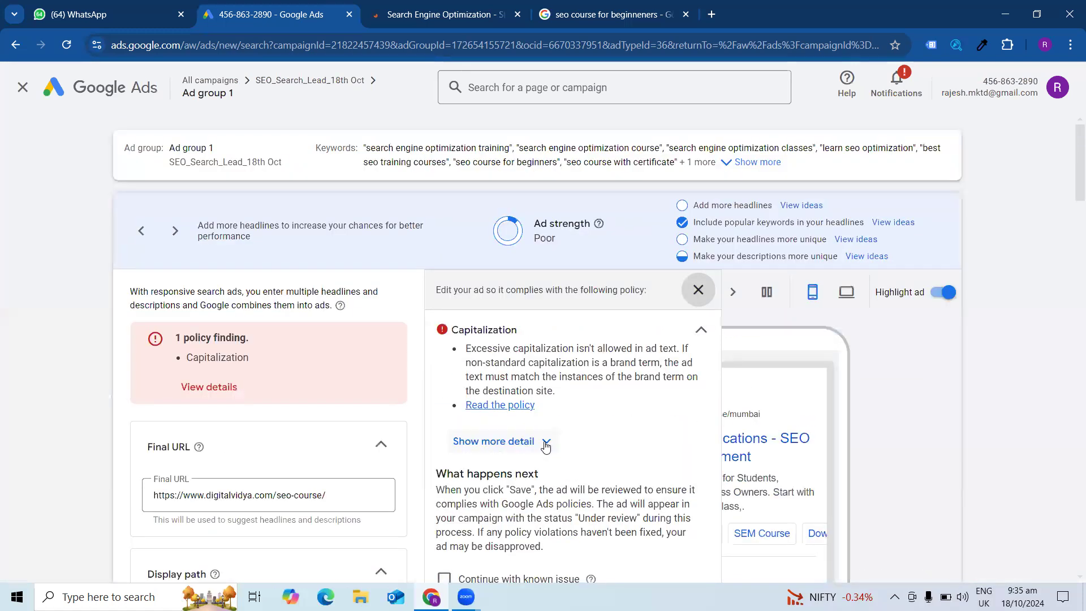
{"action": "left_click", "coordinate": [224, 388]}
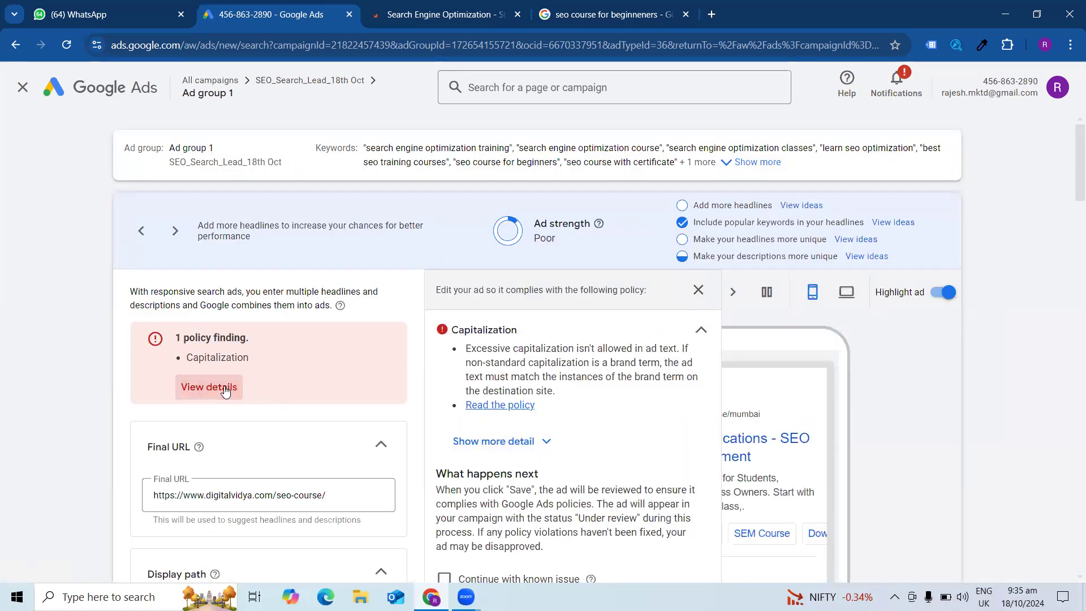
{"action": "scroll", "coordinate": [310, 429], "scroll_direction": "down", "scroll_amount": 3}
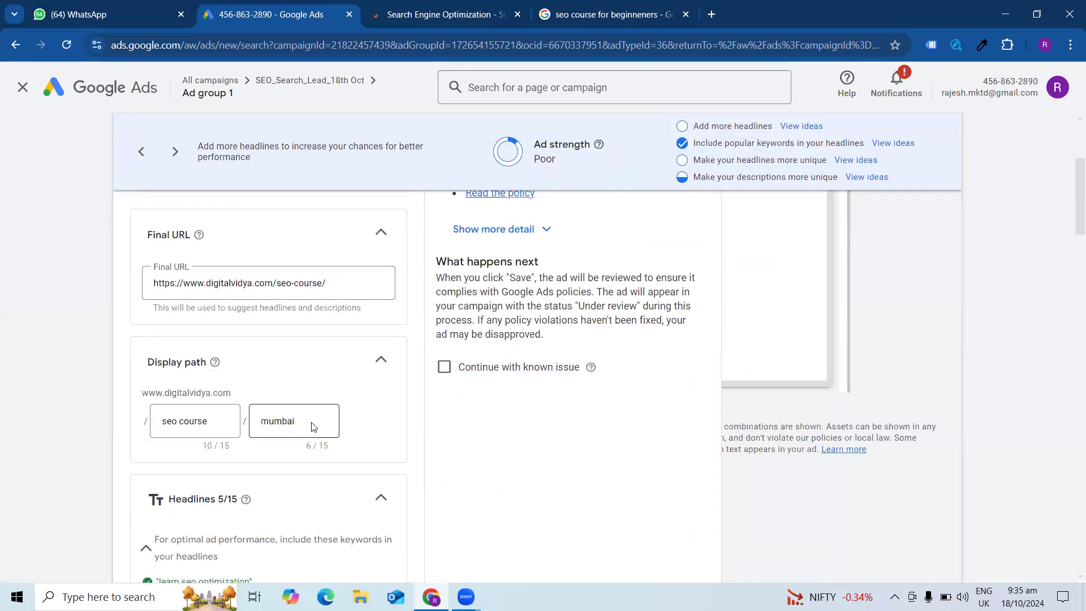
{"action": "scroll", "coordinate": [312, 421], "scroll_direction": "down", "scroll_amount": 6}
{"action": "scroll", "coordinate": [313, 427], "scroll_direction": "down", "scroll_amount": 7}
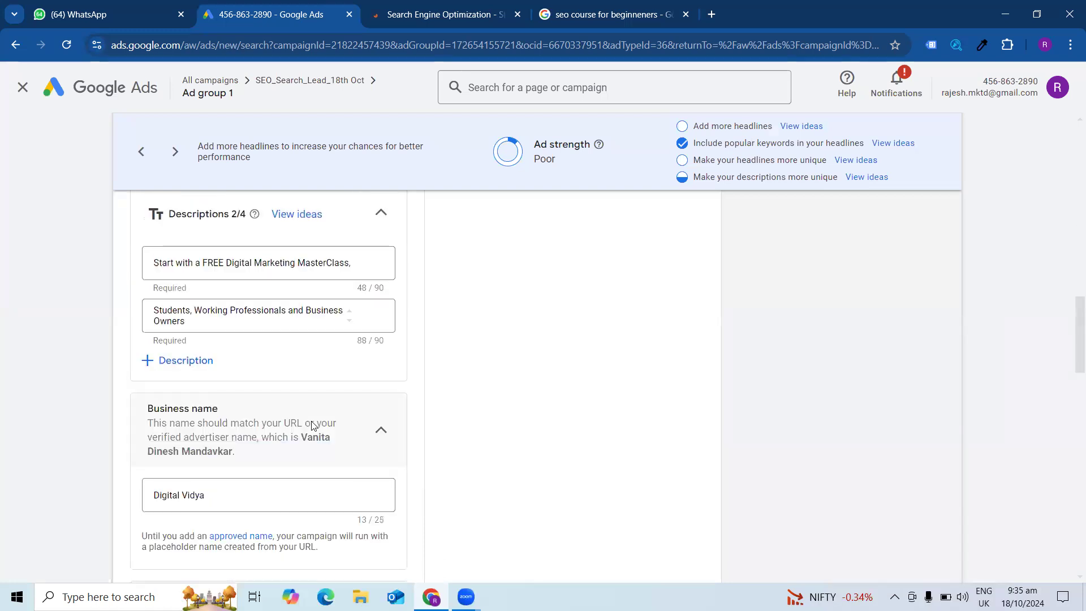
{"action": "scroll", "coordinate": [313, 426], "scroll_direction": "down", "scroll_amount": 5}
{"action": "scroll", "coordinate": [313, 427], "scroll_direction": "down", "scroll_amount": 6}
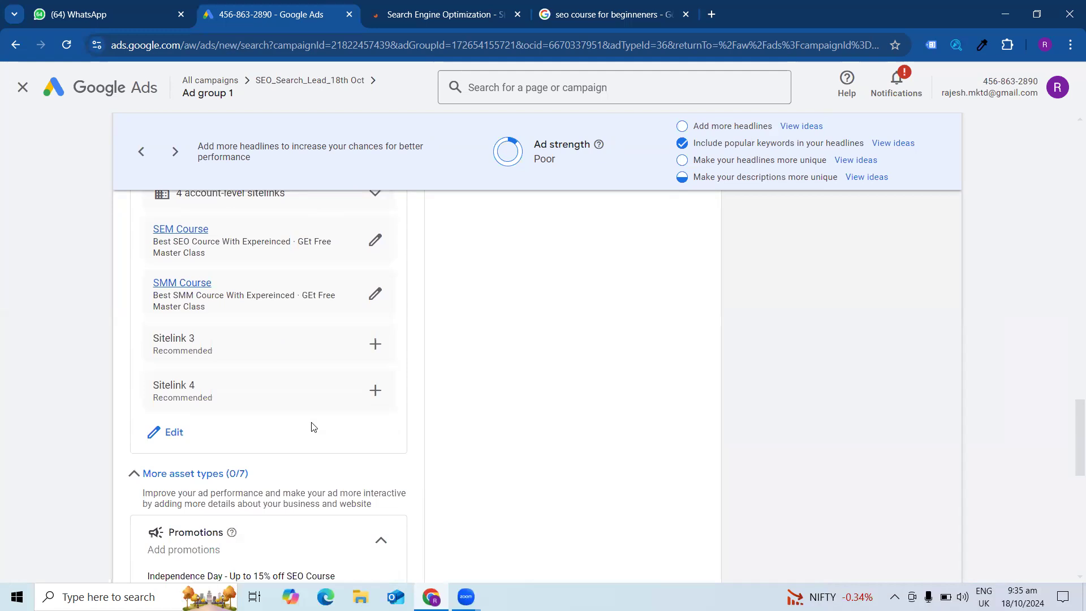
{"action": "scroll", "coordinate": [313, 427], "scroll_direction": "up", "scroll_amount": 20}
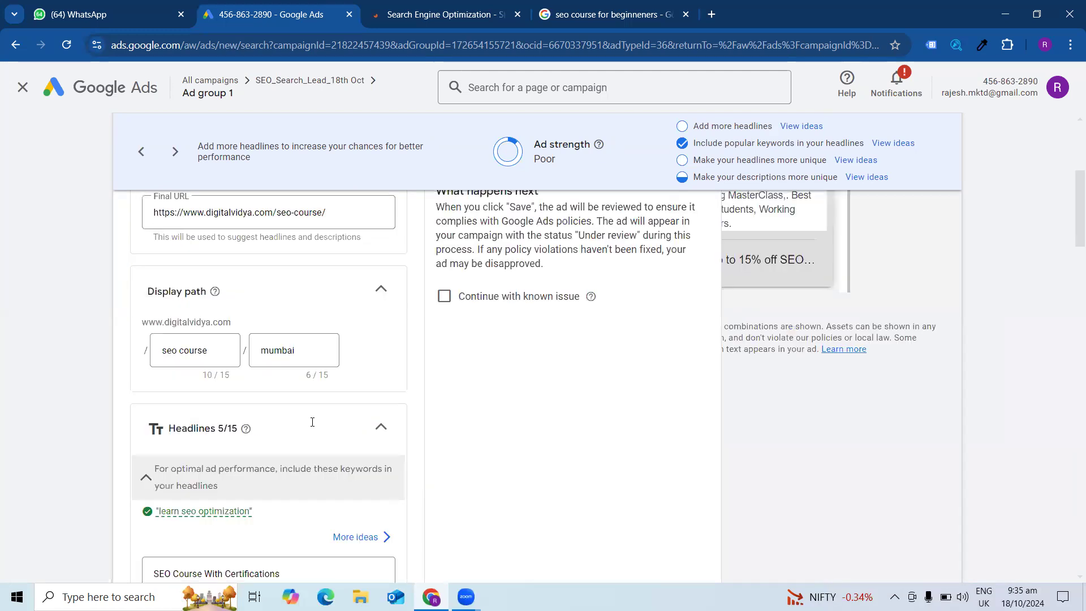
Choose to continue with the known capitalization issue, save the ad and check its review status
{"action": "scroll", "coordinate": [313, 422], "scroll_direction": "up", "scroll_amount": 4}
{"action": "left_click", "coordinate": [444, 508]}
{"action": "scroll", "coordinate": [551, 477], "scroll_direction": "down", "scroll_amount": 1}
{"action": "scroll", "coordinate": [550, 477], "scroll_direction": "down", "scroll_amount": 3}
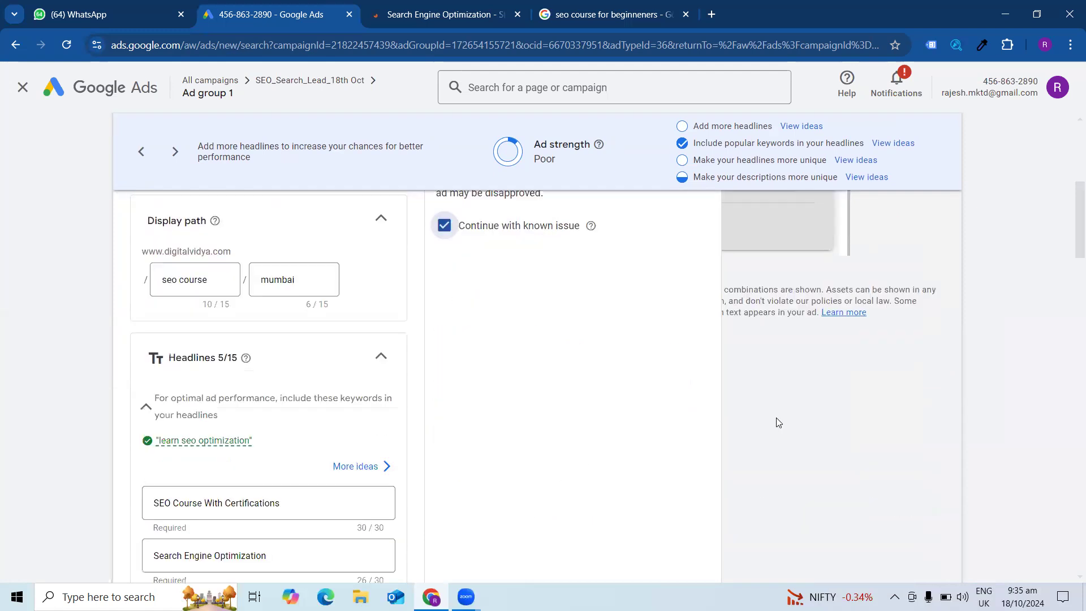
{"action": "scroll", "coordinate": [776, 422], "scroll_direction": "down", "scroll_amount": 15}
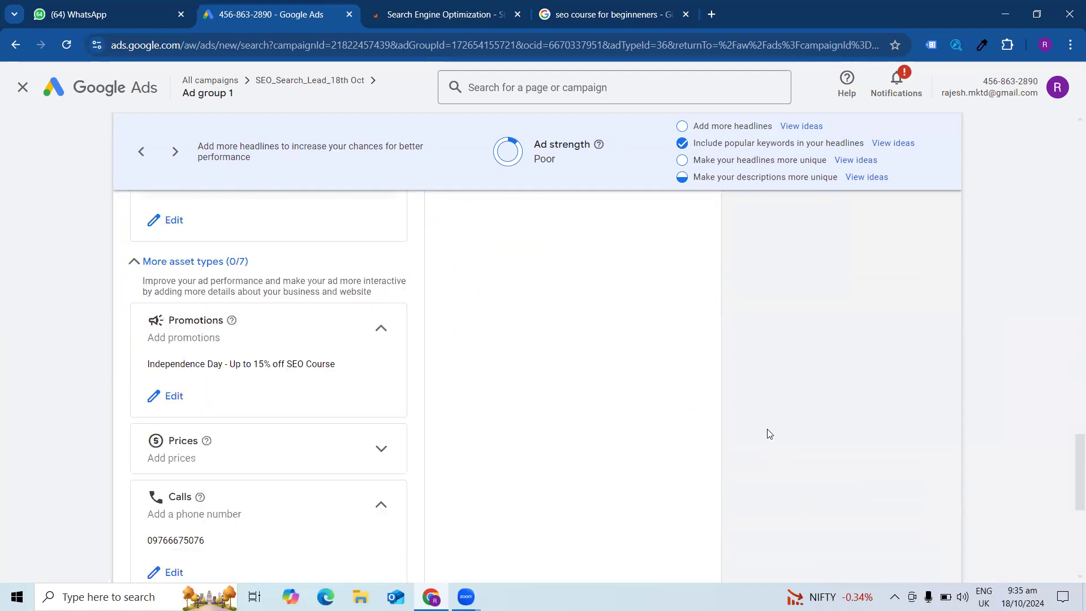
{"action": "scroll", "coordinate": [769, 433], "scroll_direction": "down", "scroll_amount": 5}
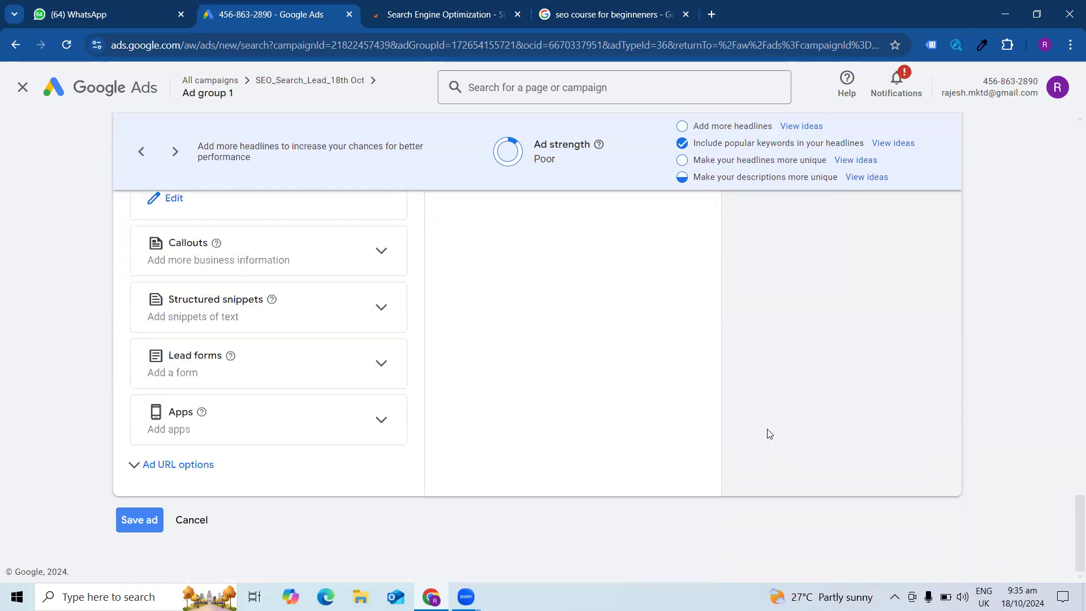
{"action": "left_click", "coordinate": [142, 522]}
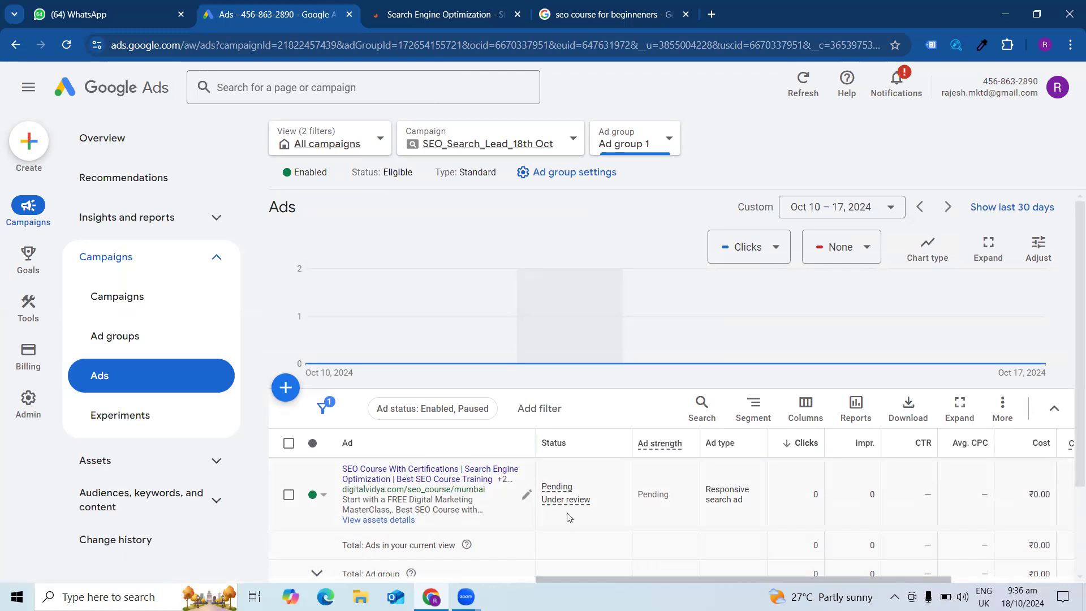
{"action": "mouse_move", "coordinate": [569, 505]}
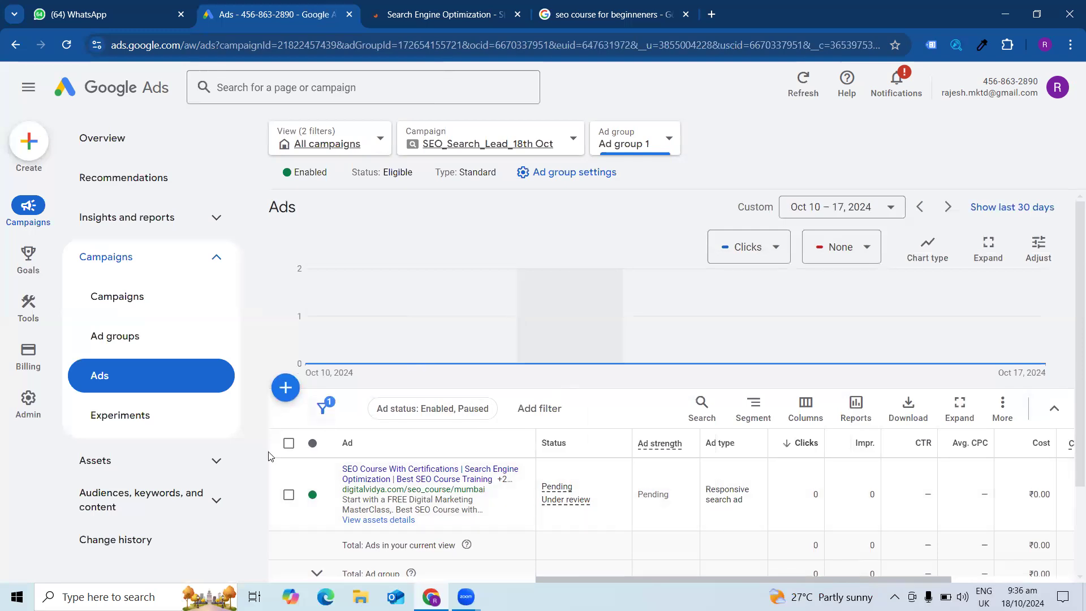
Pause the SEO_Search_Lead_18th Oct campaign in the campaigns list
{"action": "left_click", "coordinate": [132, 299]}
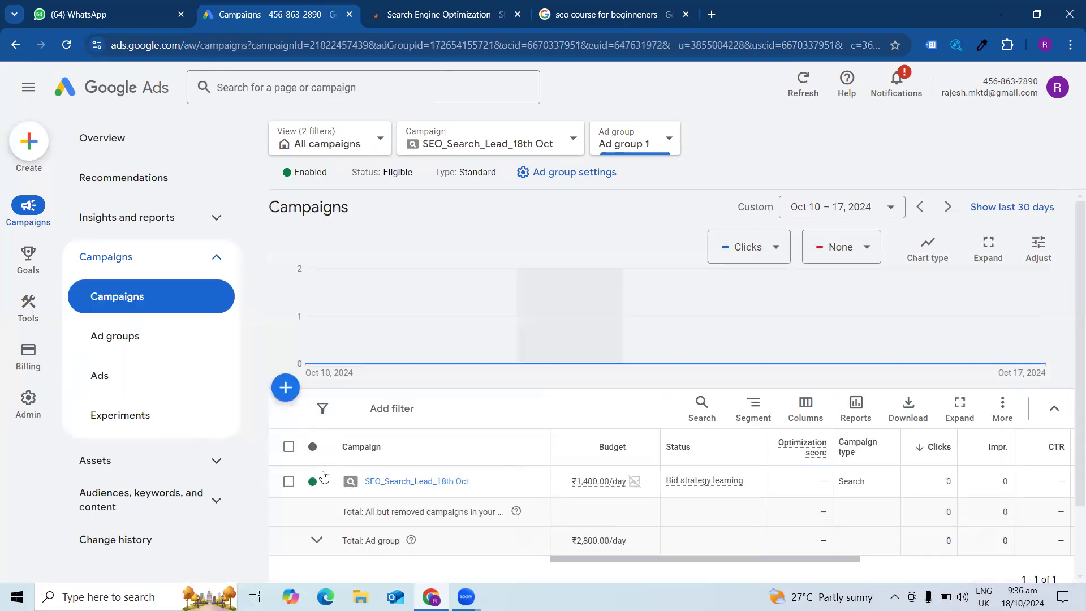
{"action": "left_click", "coordinate": [321, 483]}
{"action": "left_click", "coordinate": [341, 522]}
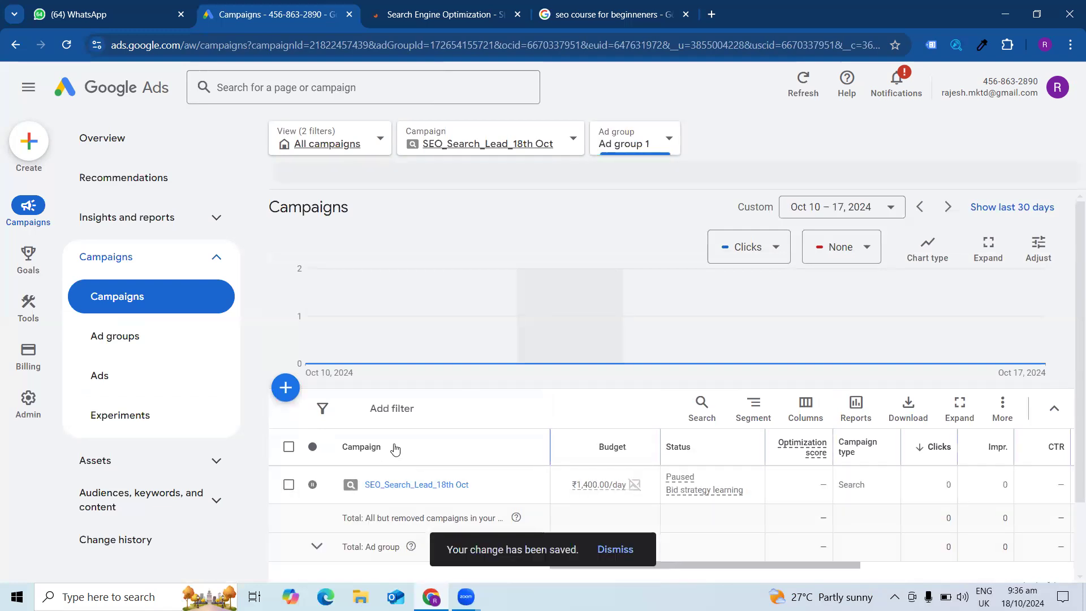
Pause Ad group 1 in the ad groups list
{"action": "left_click", "coordinate": [144, 341]}
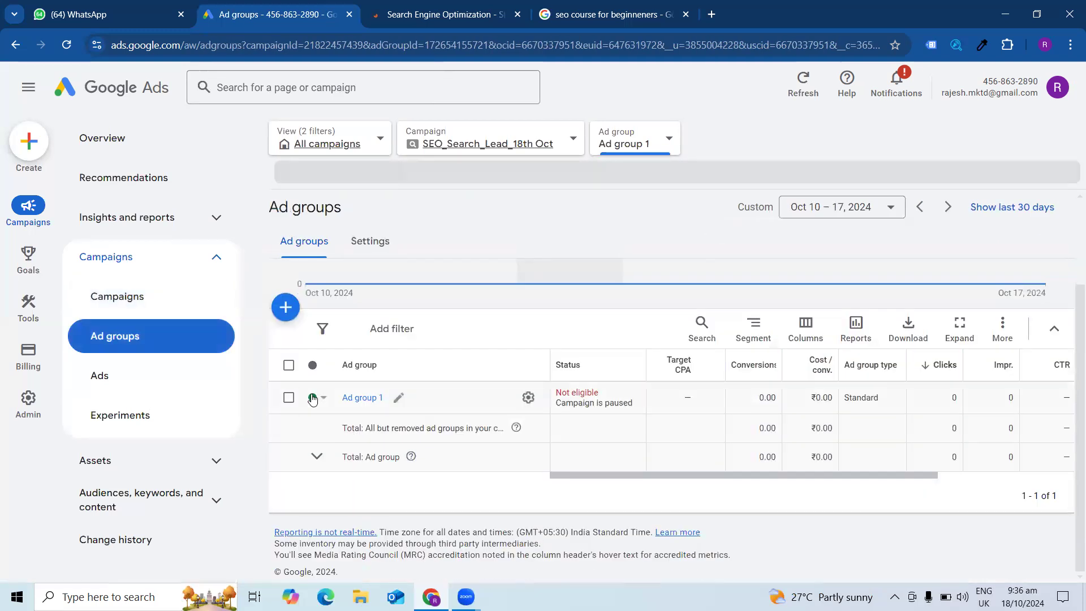
{"action": "left_click", "coordinate": [312, 400]}
{"action": "left_click", "coordinate": [342, 444]}
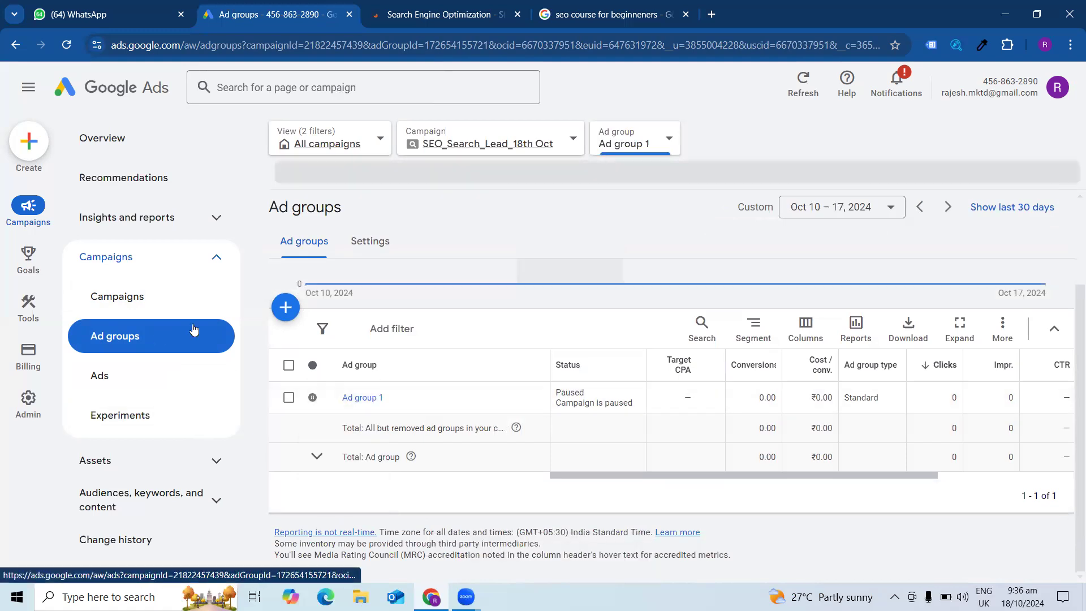
Pause the responsive search ad in Ad group 1's ads list
{"action": "left_click", "coordinate": [160, 375]}
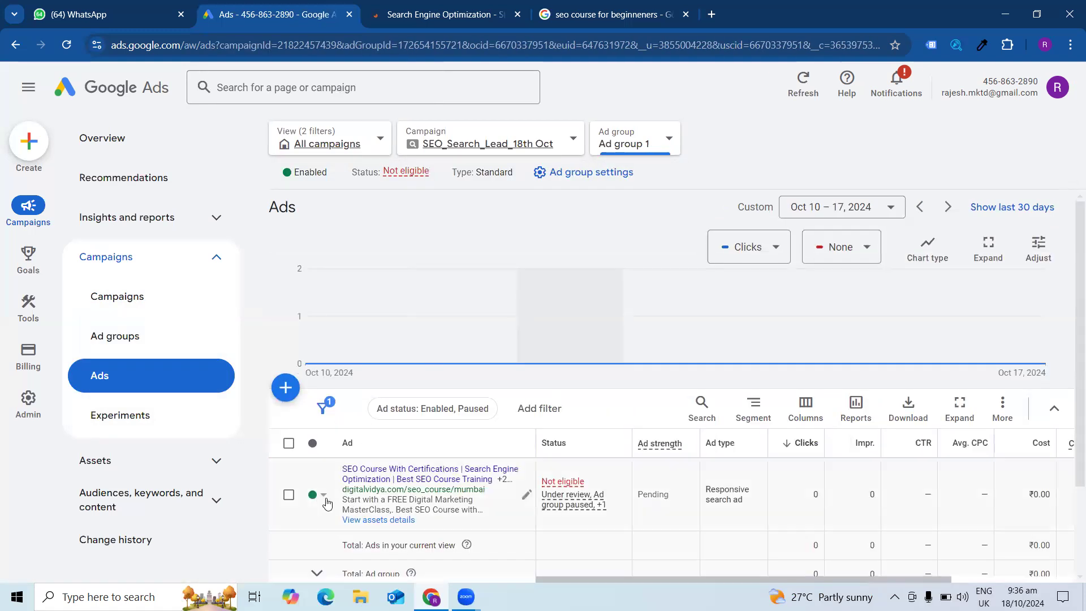
{"action": "left_click", "coordinate": [324, 495]}
{"action": "left_click", "coordinate": [338, 520]}
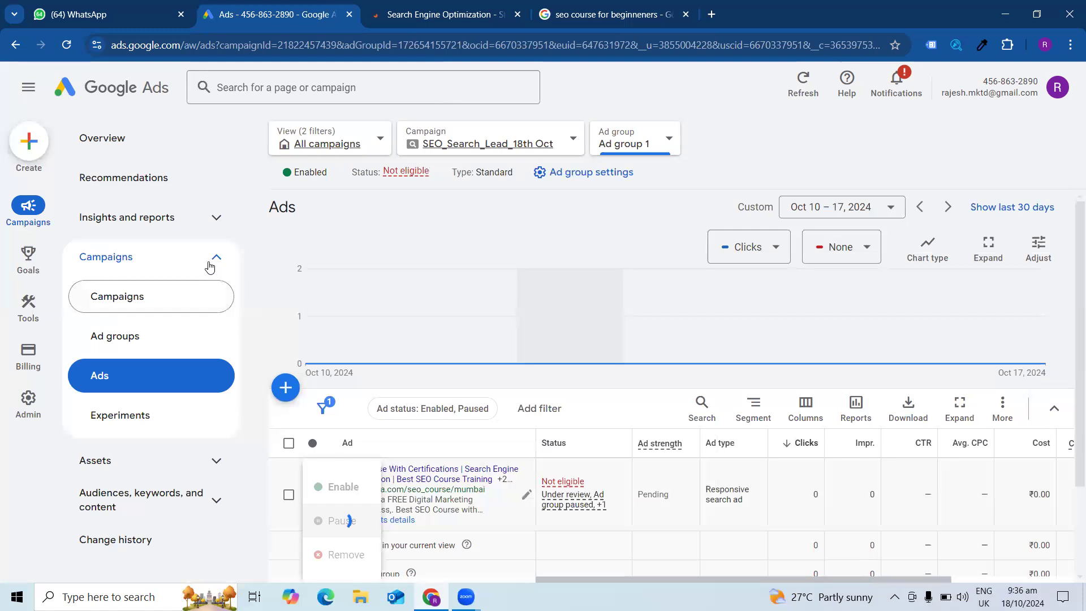
{"action": "left_click", "coordinate": [210, 263]}
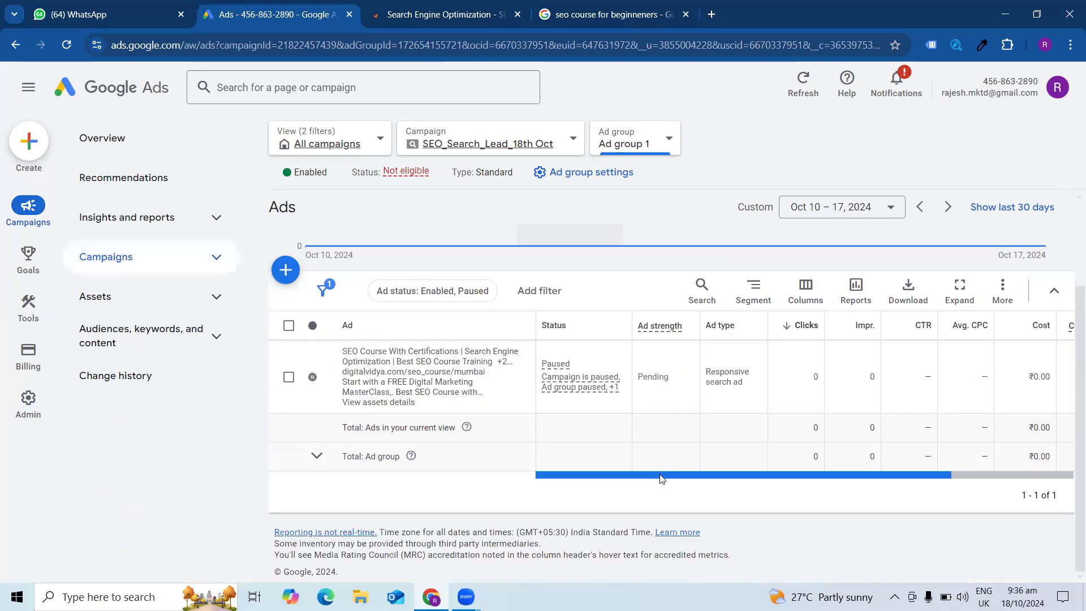
{"action": "left_click", "coordinate": [206, 257]}
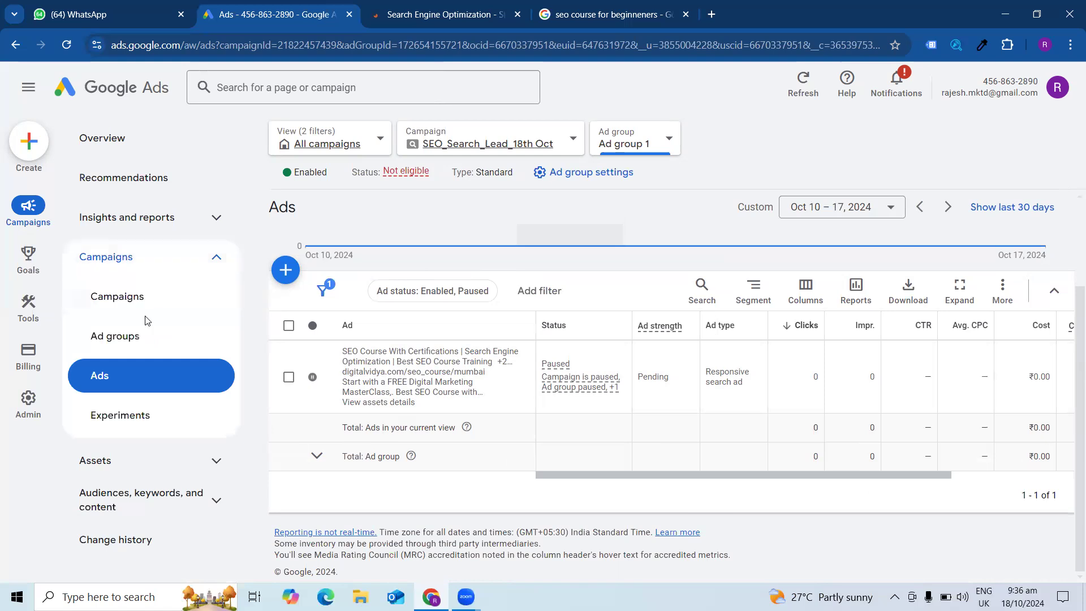
Return to the campaigns list and look at the location options in the SEO_Search_Lead_18th Oct campaign's settings
{"action": "left_click", "coordinate": [142, 308]}
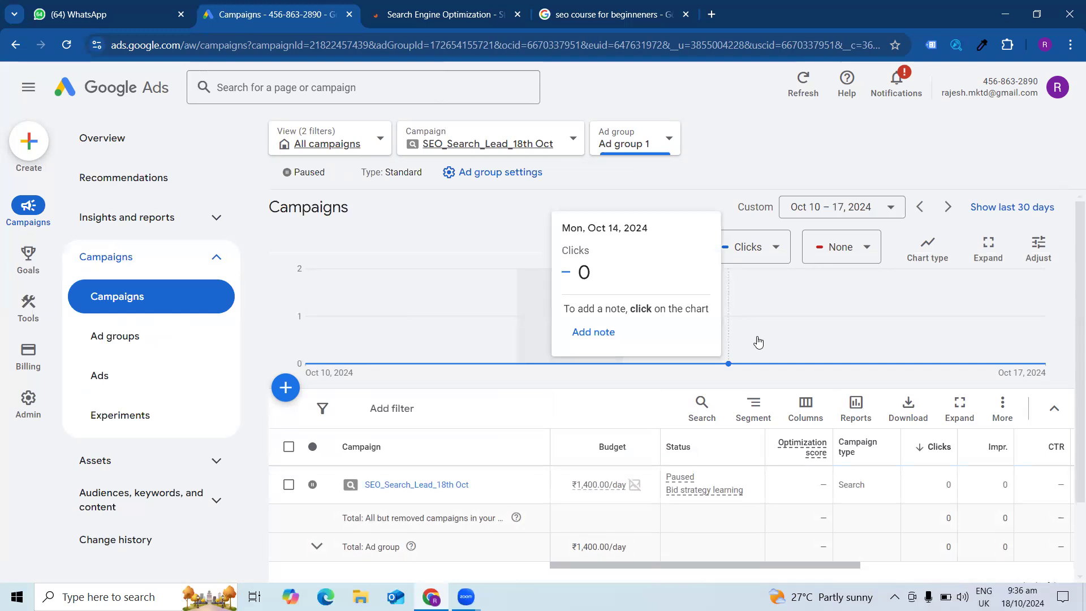
{"action": "scroll", "coordinate": [761, 343], "scroll_direction": "down", "scroll_amount": 2}
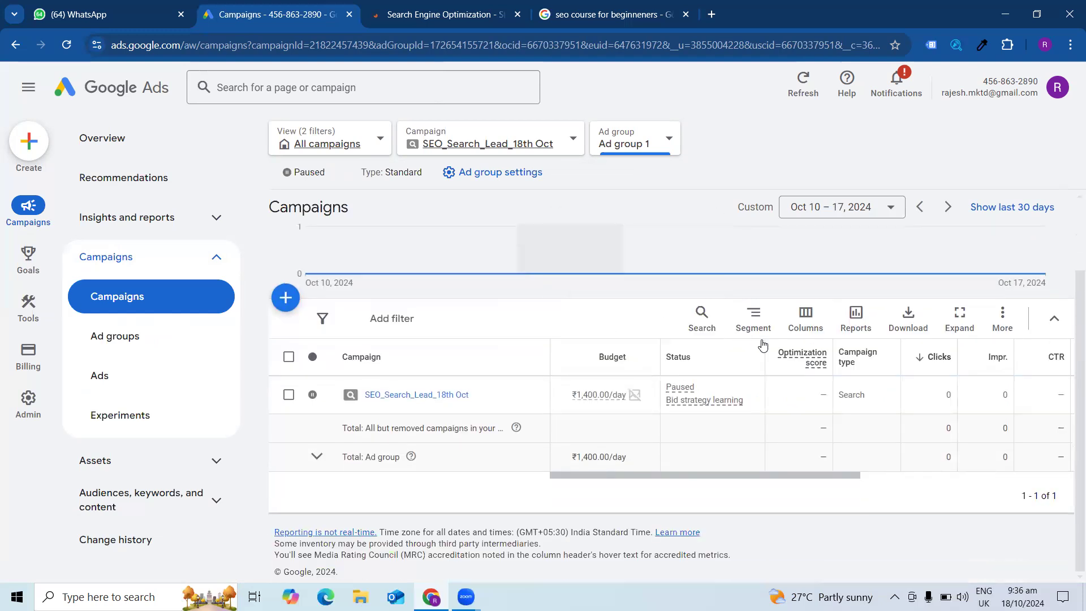
{"action": "left_click", "coordinate": [528, 393]}
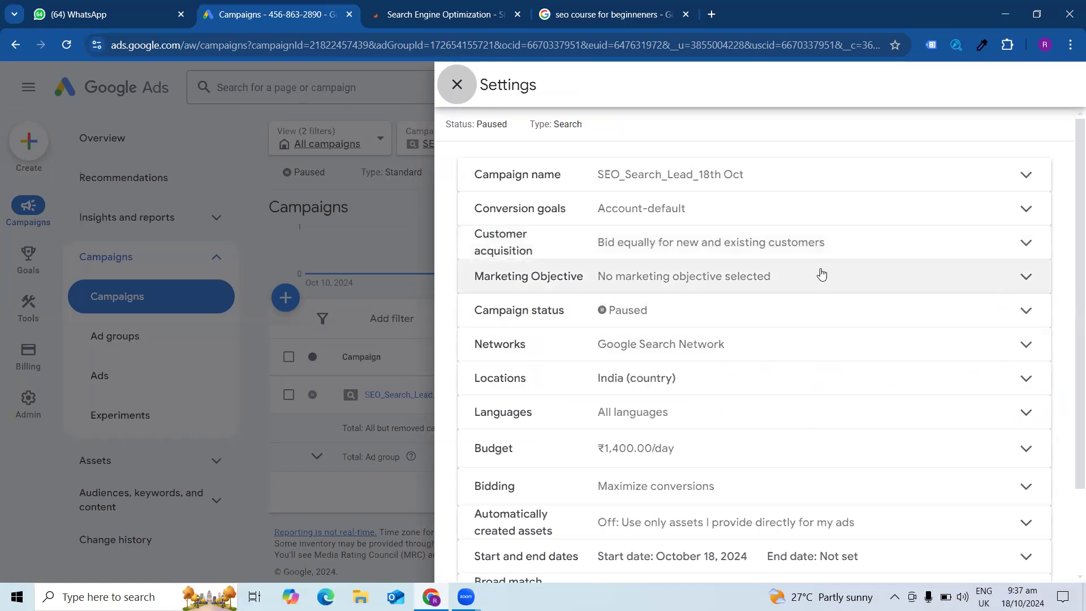
{"action": "left_click", "coordinate": [783, 381]}
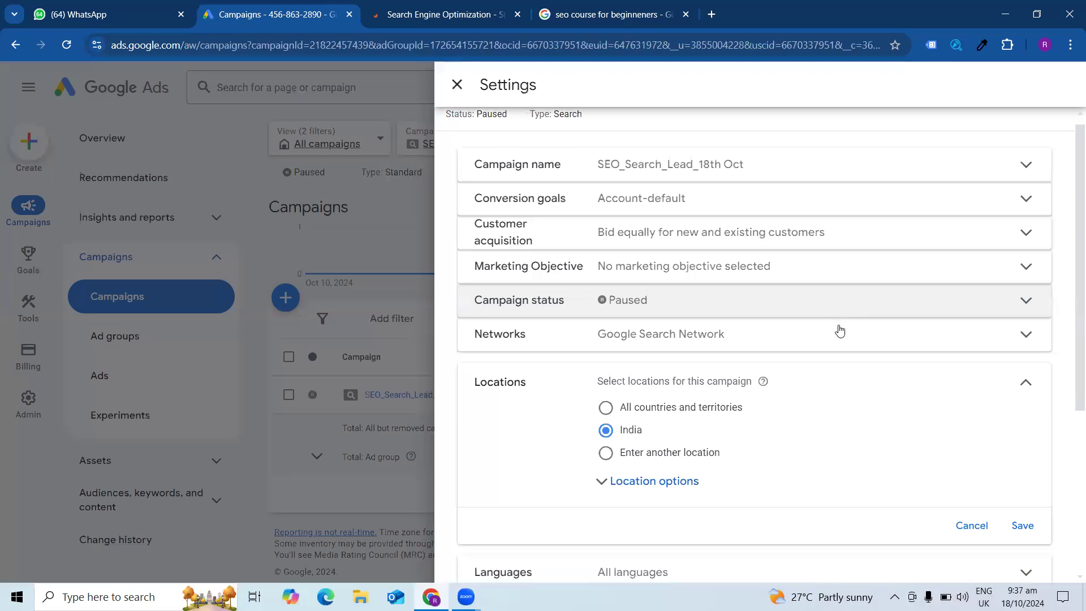
{"action": "scroll", "coordinate": [674, 337], "scroll_direction": "down", "scroll_amount": 3}
{"action": "left_click", "coordinate": [670, 326]}
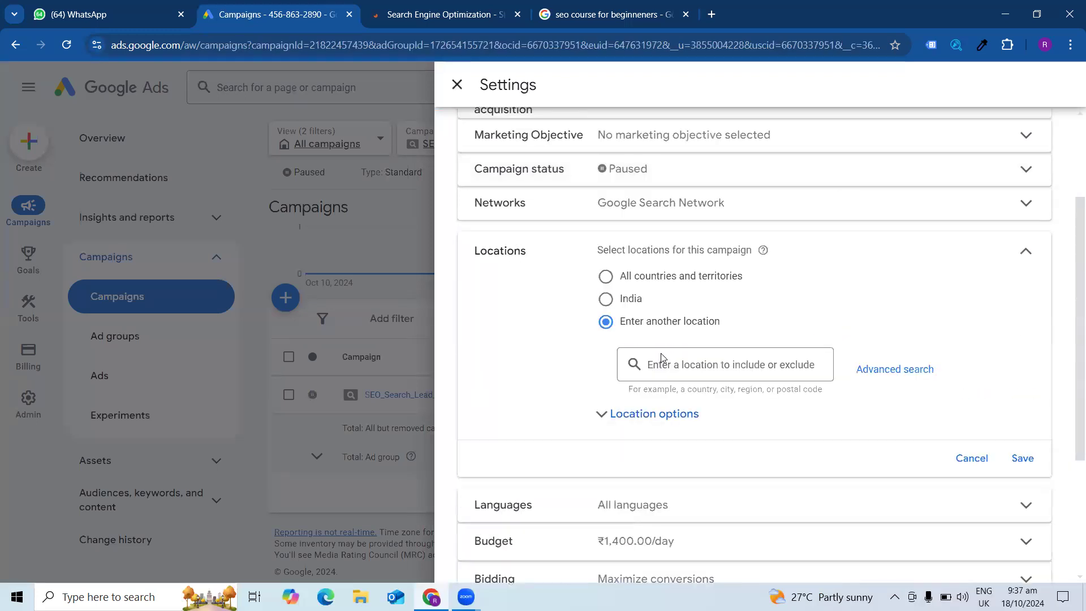
{"action": "left_click", "coordinate": [453, 86]}
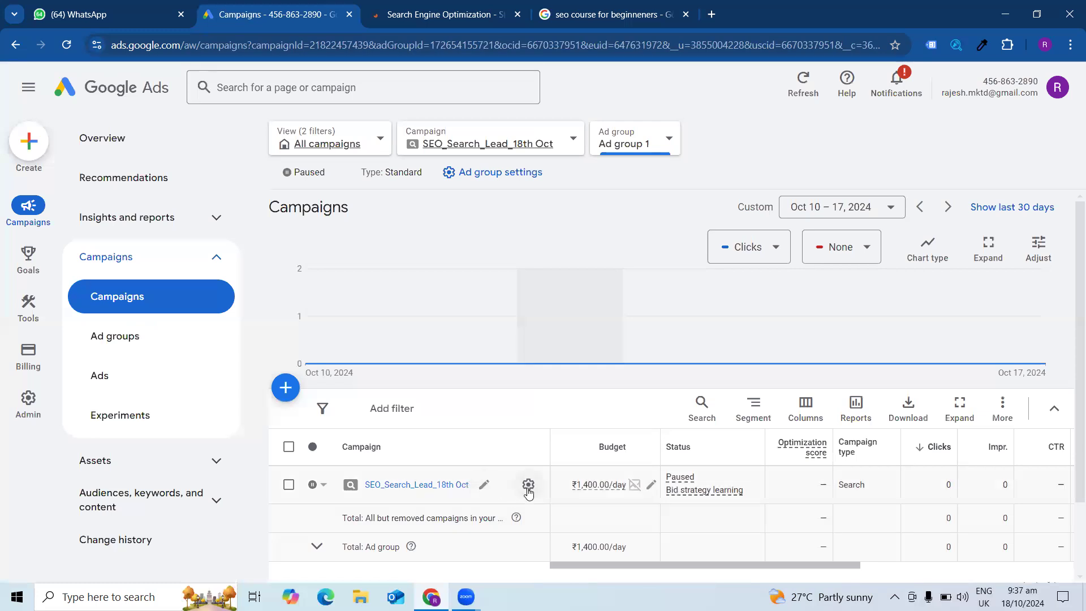
{"action": "left_click", "coordinate": [528, 485]}
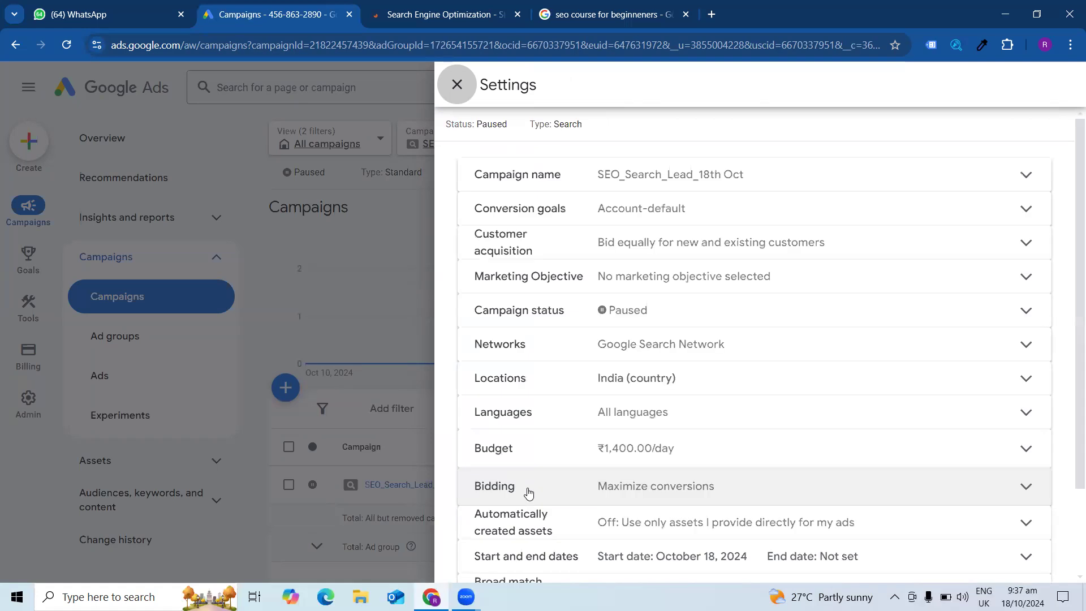
{"action": "left_click", "coordinate": [446, 86]}
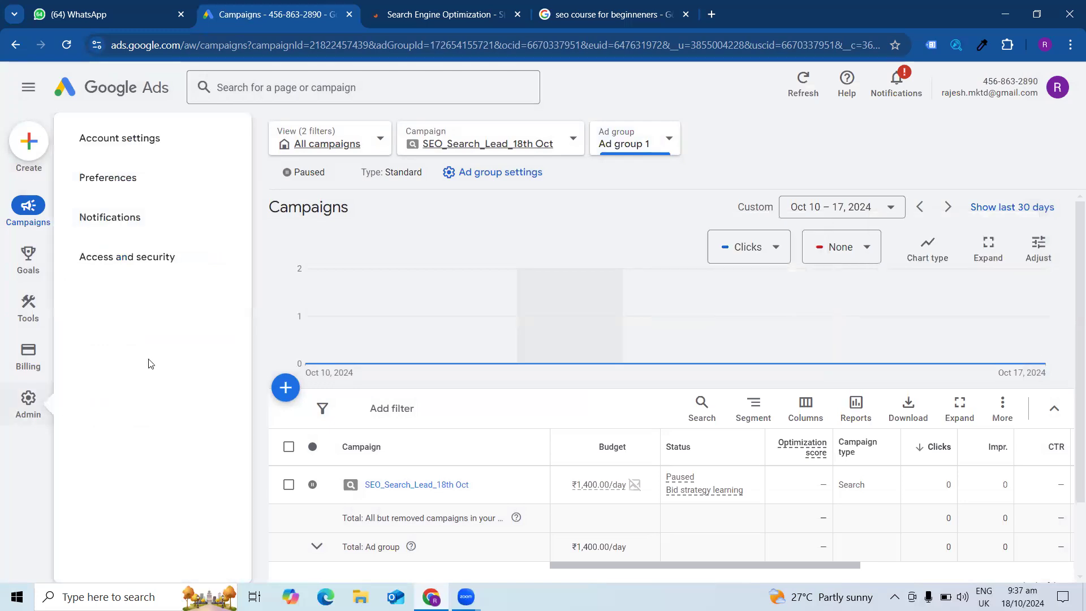
{"action": "mouse_move", "coordinate": [4, 327]}
{"action": "mouse_move", "coordinate": [24, 399]}
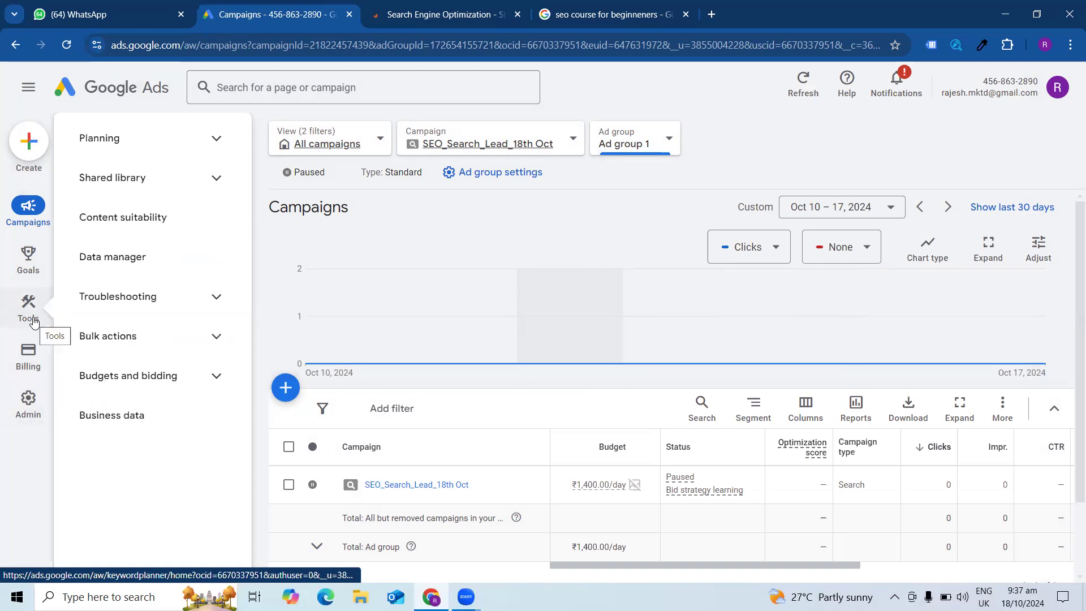
{"action": "mouse_move", "coordinate": [45, 347]}
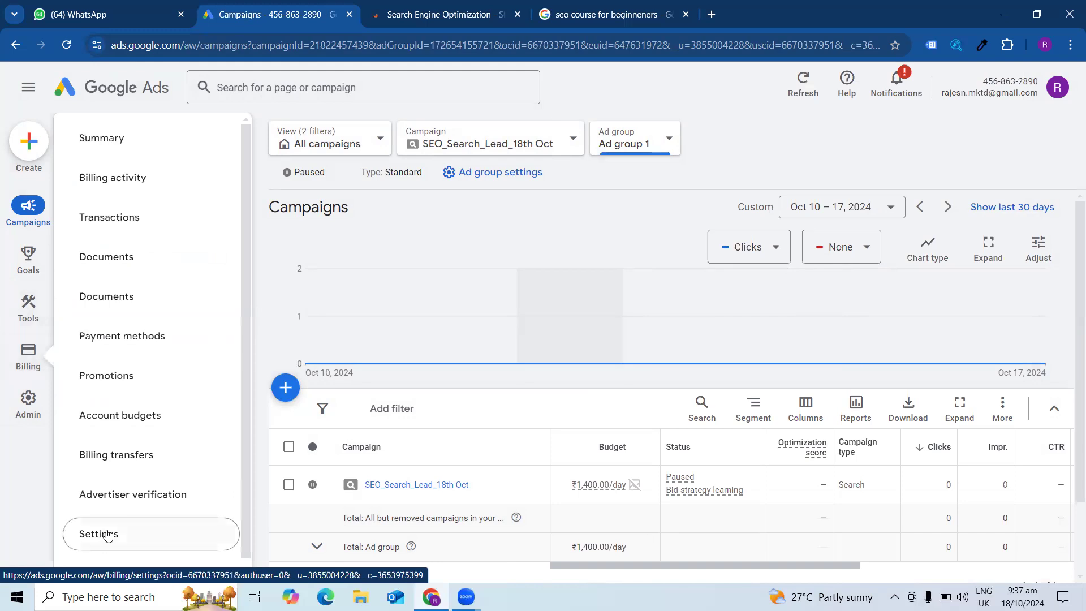
Open the SEO_Search_Lead_18th Oct campaign's settings and review its conversion goals
{"action": "left_click", "coordinate": [529, 485]}
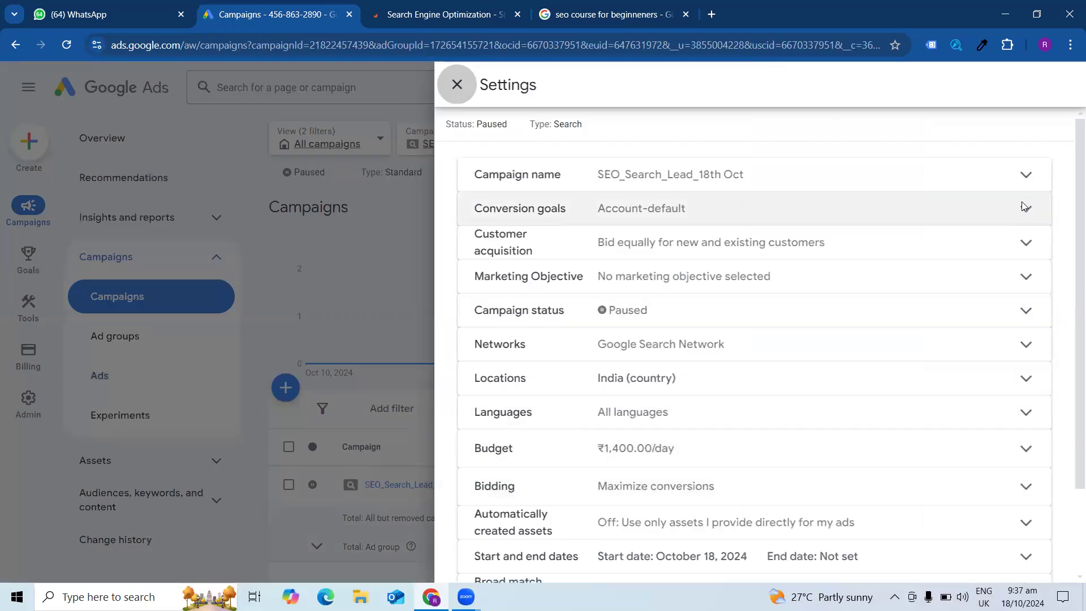
{"action": "left_click", "coordinate": [1024, 206]}
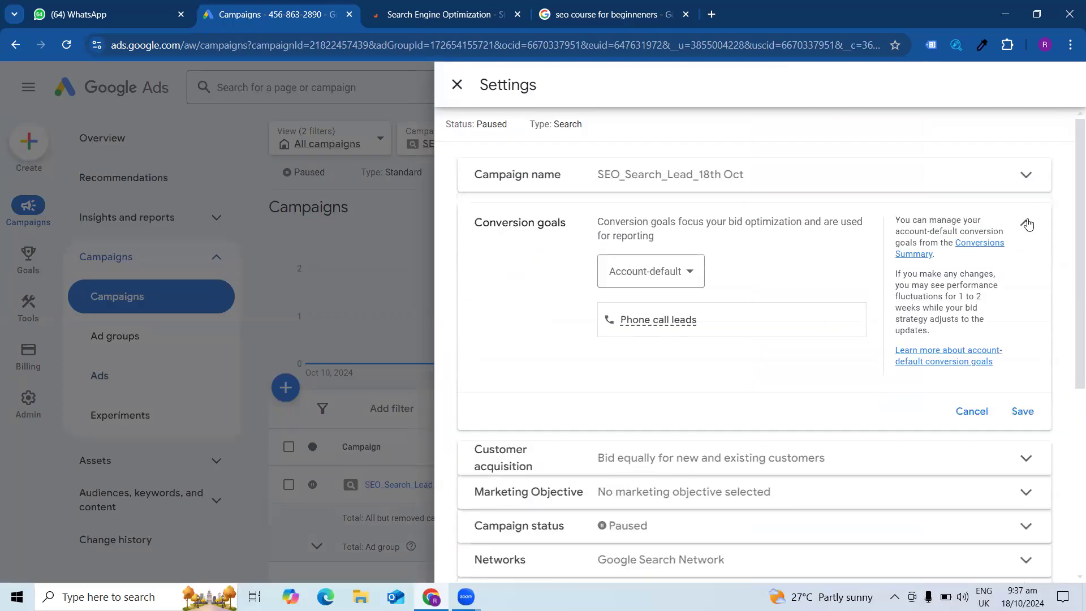
{"action": "left_click", "coordinate": [1028, 222]}
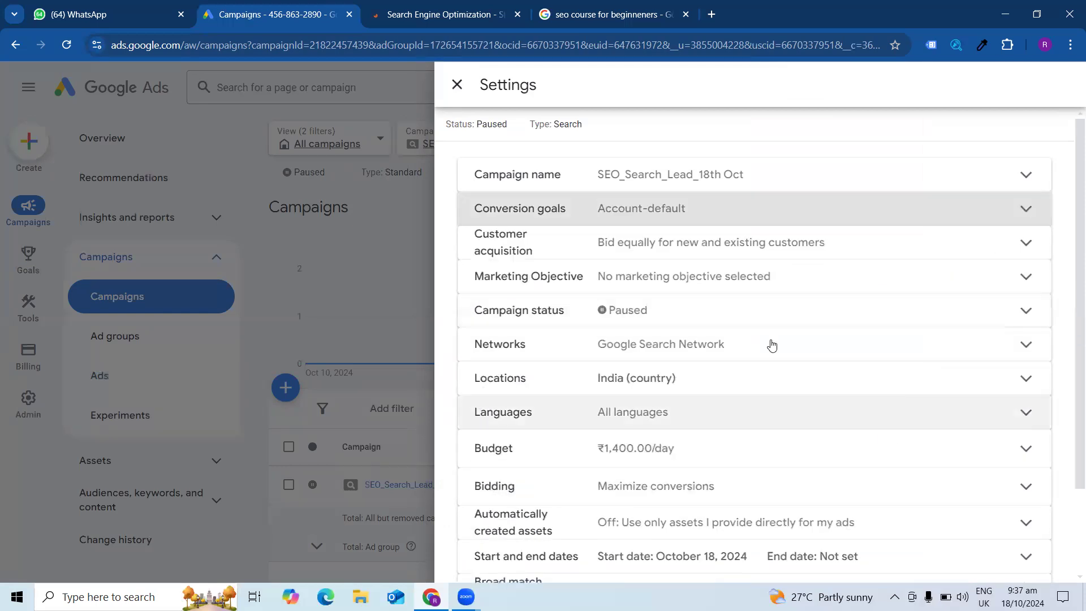
Try to target the city of Mumbai, Maharashtra, India, then discard the change and view the language choices
{"action": "left_click", "coordinate": [785, 377]}
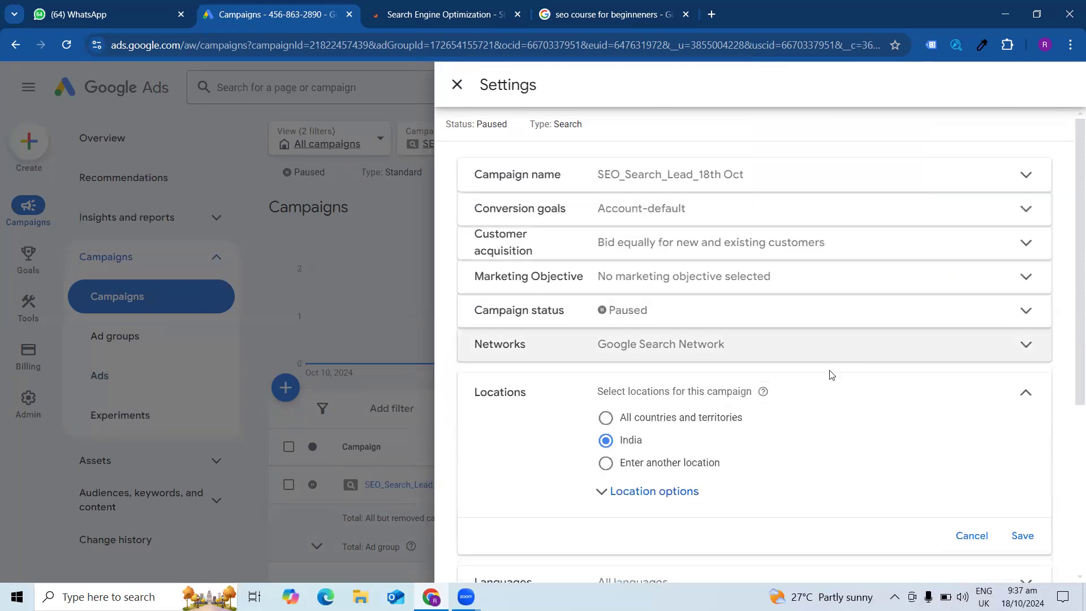
{"action": "left_click", "coordinate": [606, 252]}
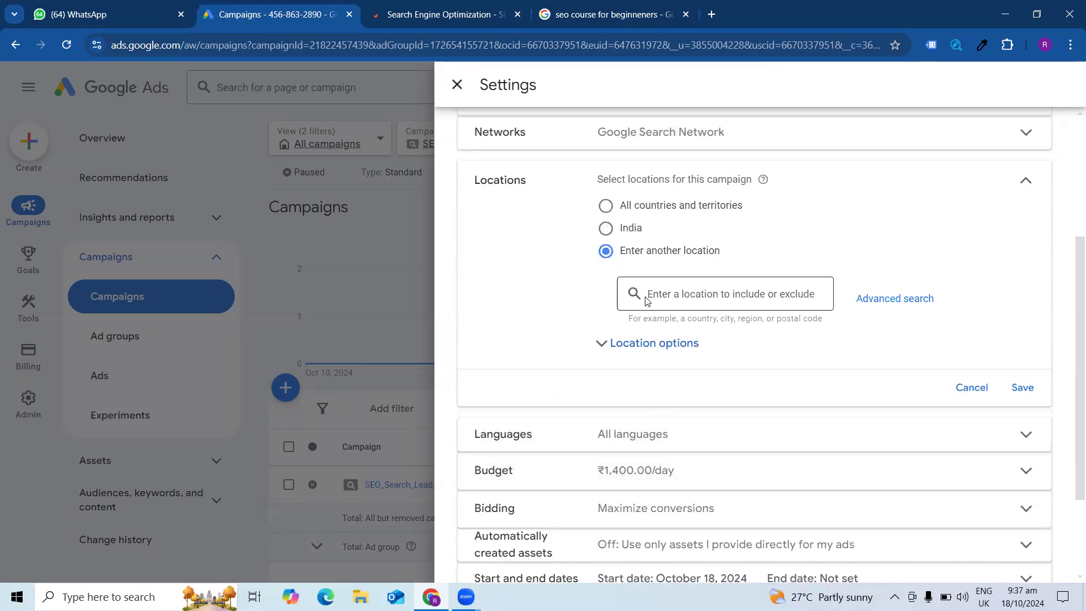
{"action": "type", "text": "Mumbai"}
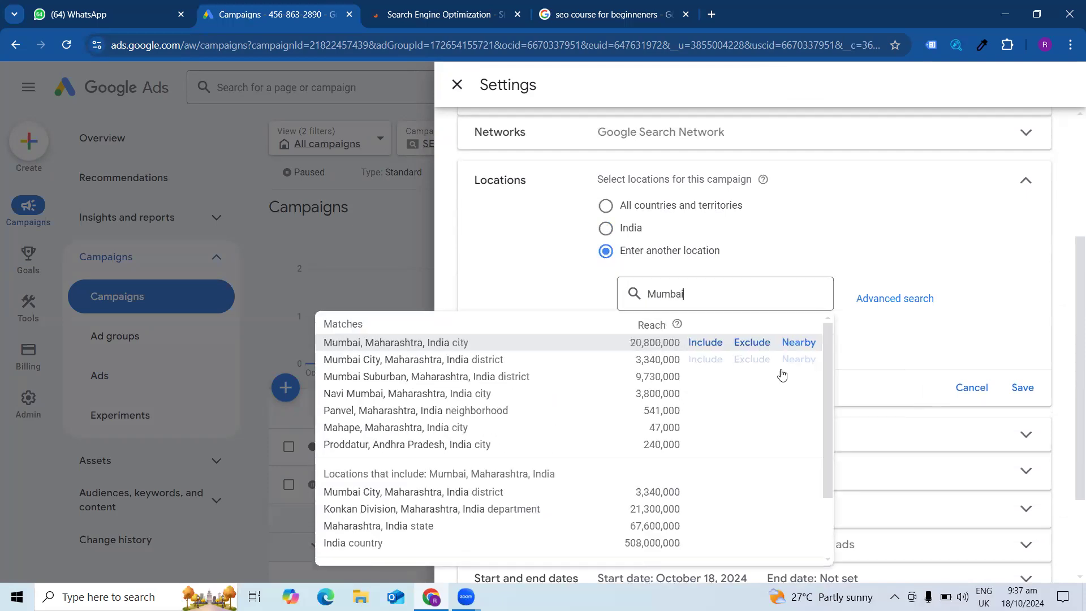
{"action": "left_click", "coordinate": [706, 342]}
{"action": "scroll", "coordinate": [844, 282], "scroll_direction": "down", "scroll_amount": 3}
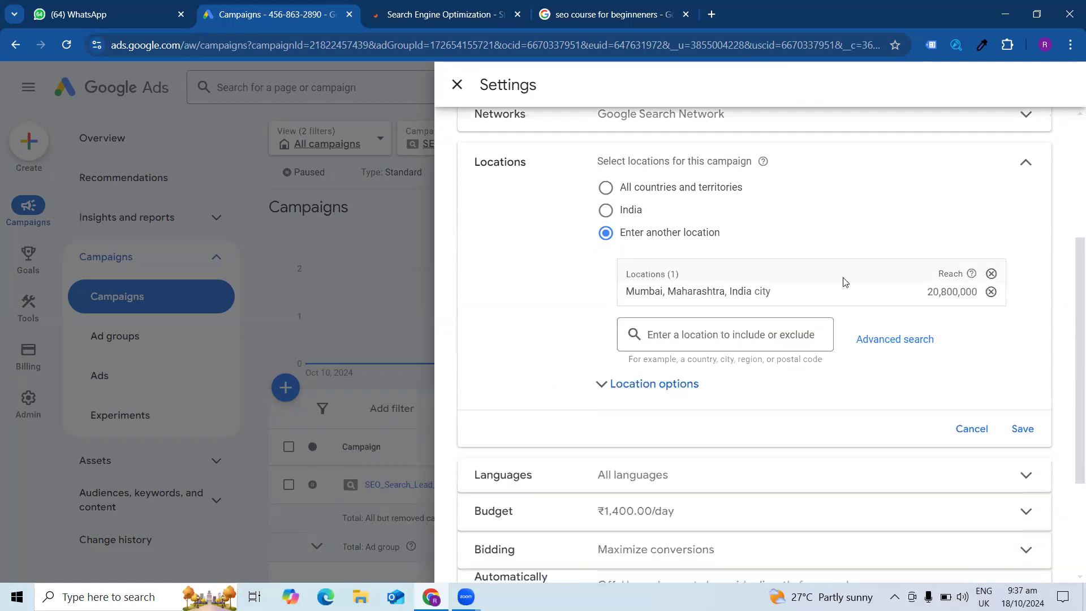
{"action": "left_click", "coordinate": [774, 316]}
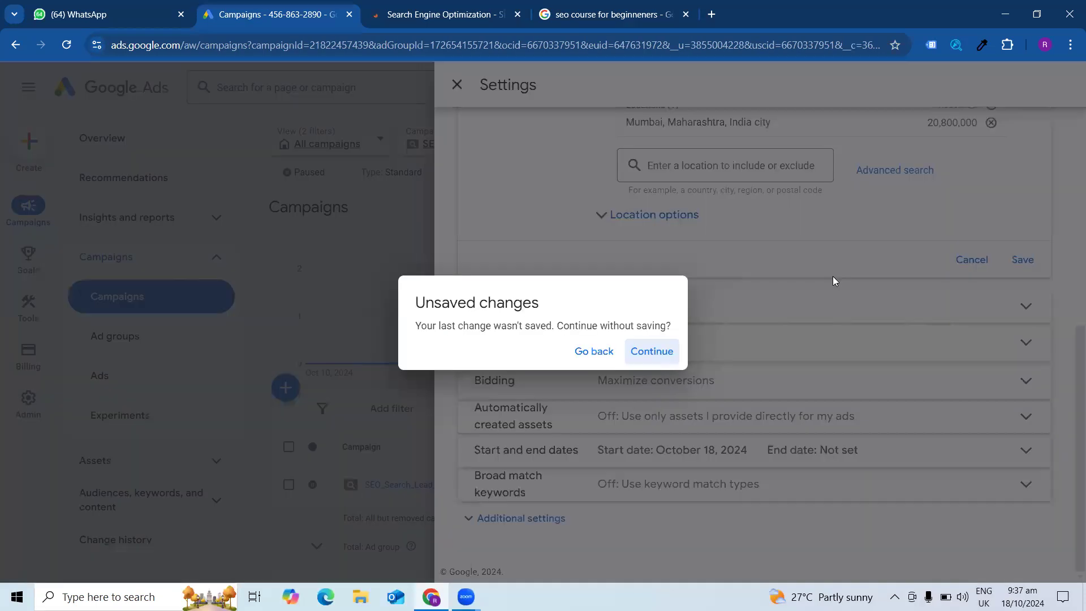
{"action": "left_click", "coordinate": [652, 351]}
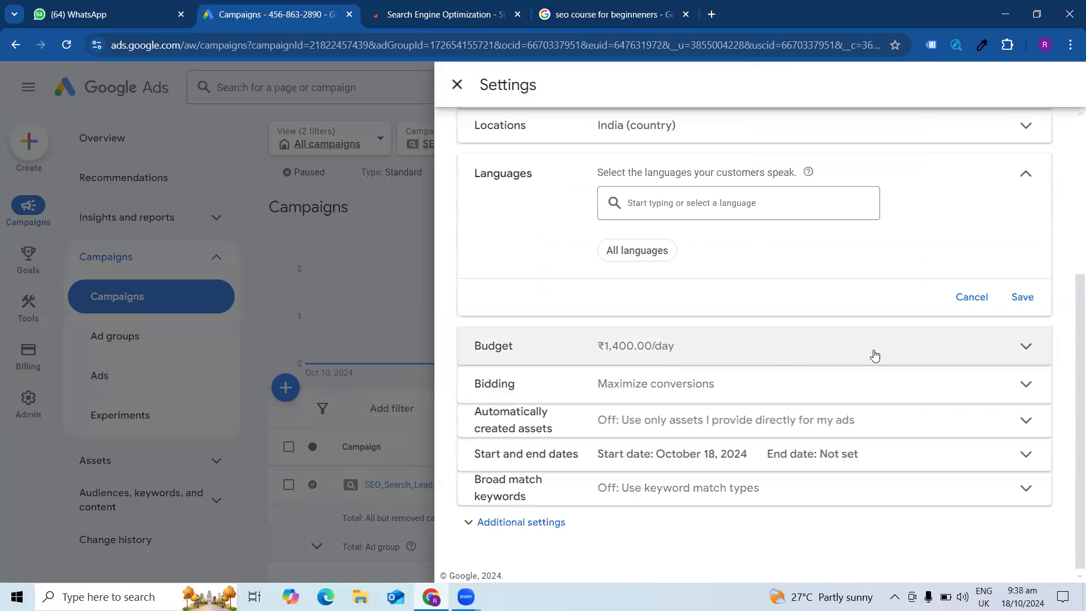
{"action": "left_click", "coordinate": [692, 203]}
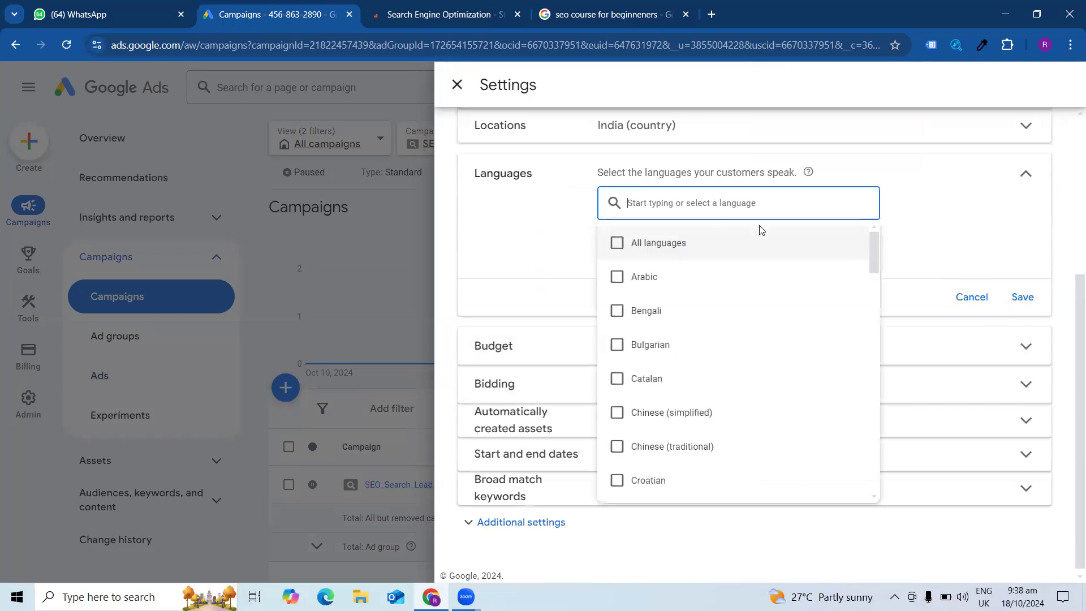
Change the campaign's target location to the city of Mumbai, Maharashtra, India and save it
{"action": "left_click", "coordinate": [1018, 131]}
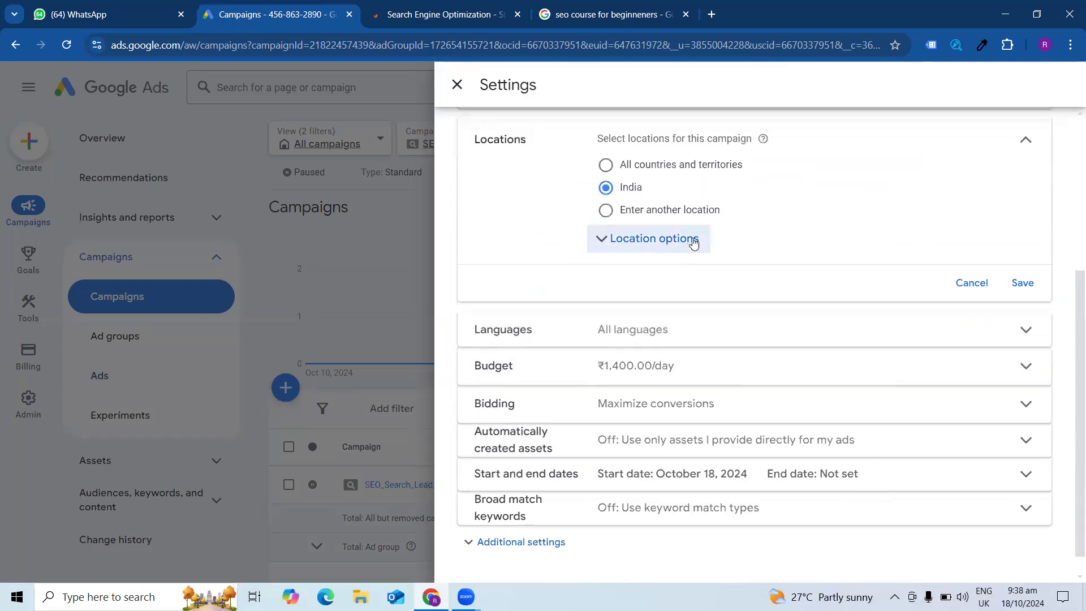
{"action": "left_click", "coordinate": [606, 210]}
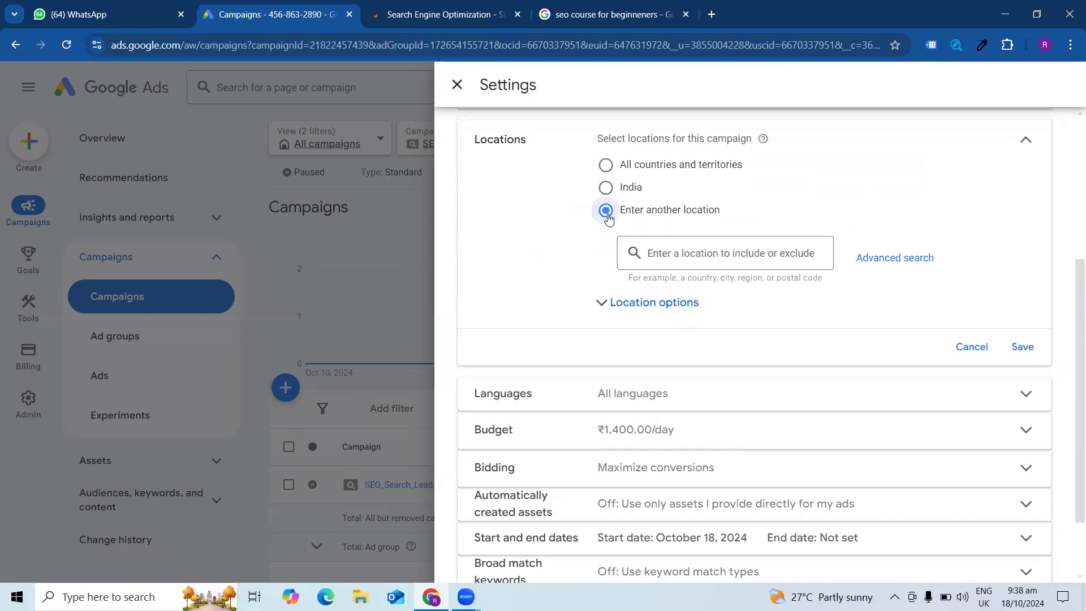
{"action": "left_click", "coordinate": [657, 254]}
{"action": "type", "text": "M"}
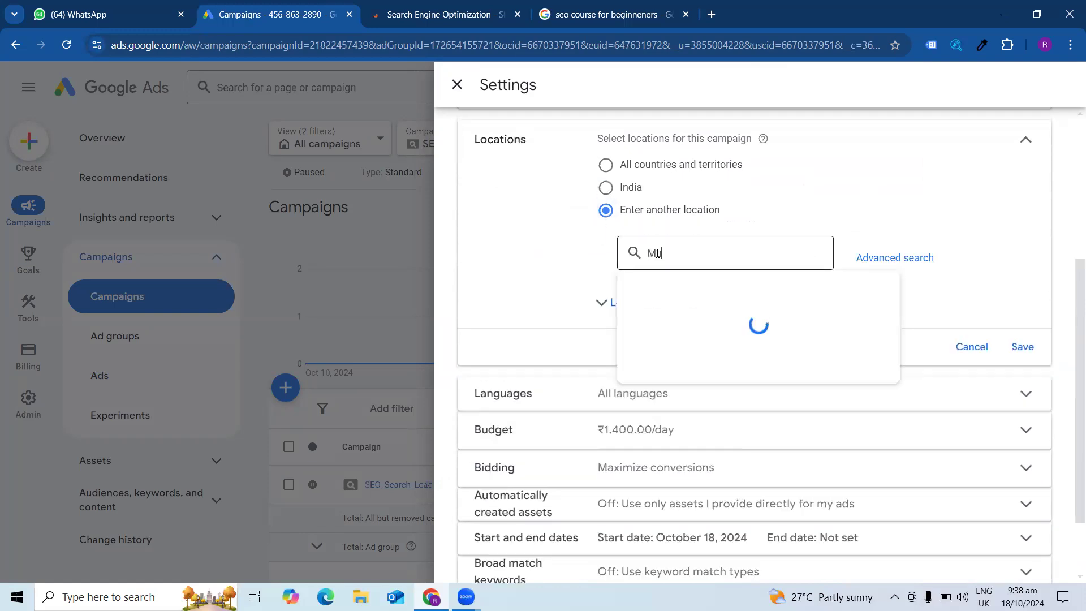
{"action": "type", "text": "umbai"}
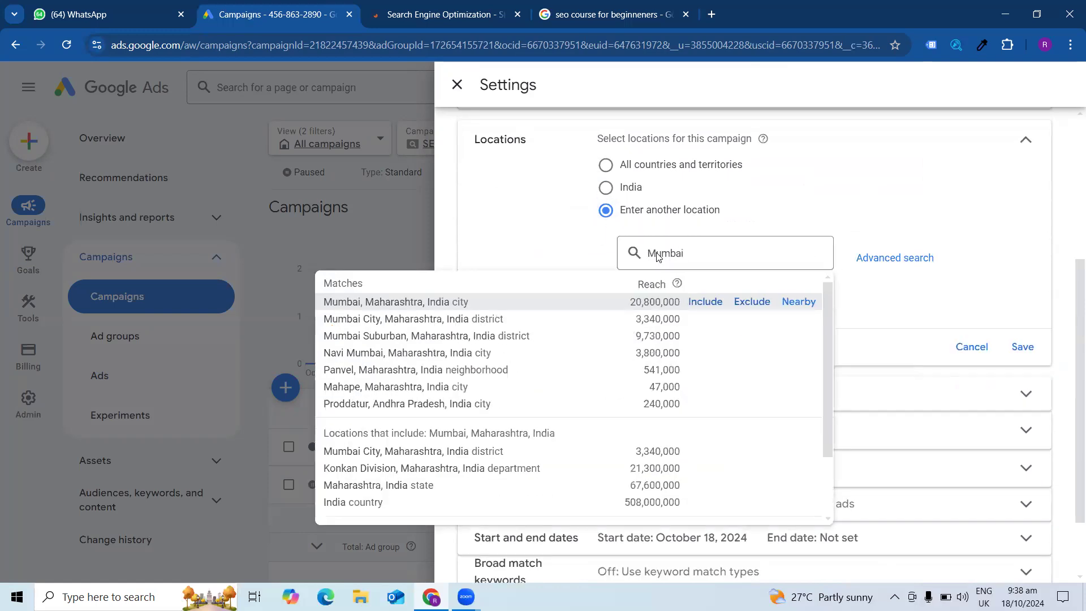
{"action": "left_click", "coordinate": [1017, 348]}
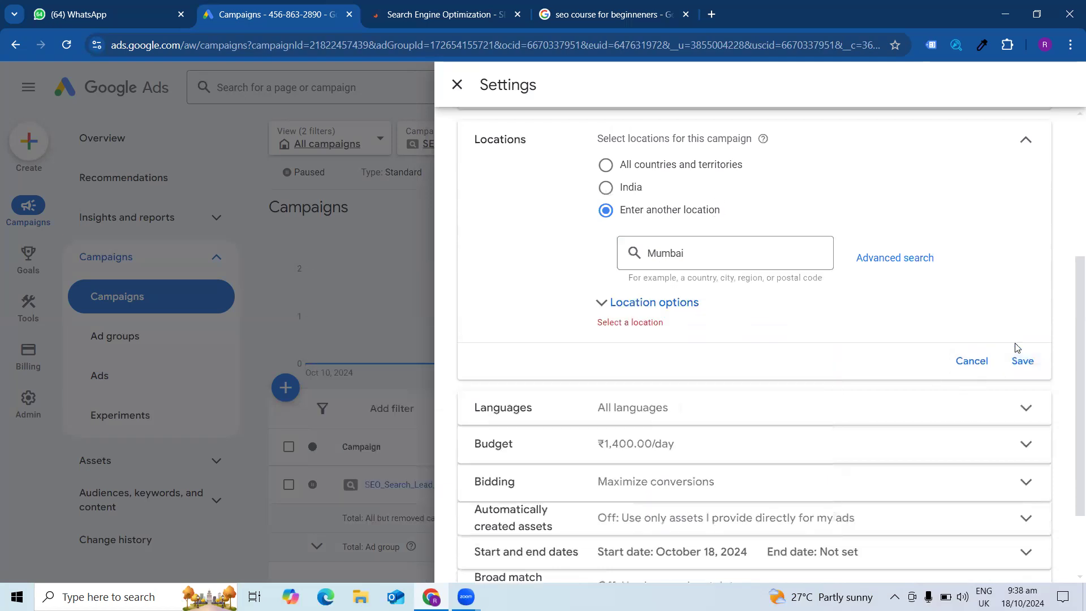
{"action": "left_click", "coordinate": [706, 256]}
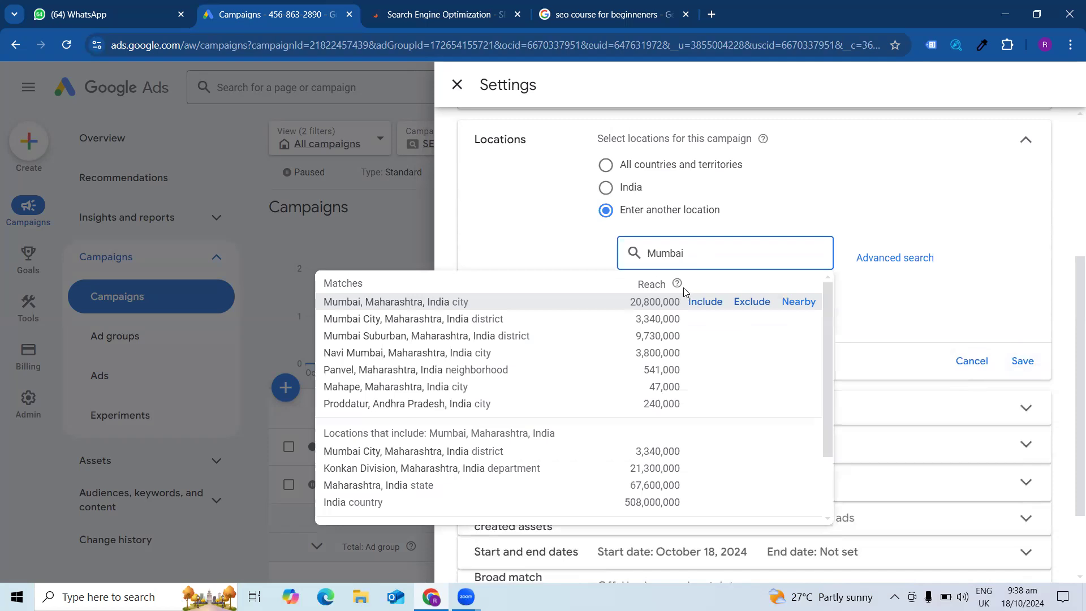
{"action": "left_click", "coordinate": [705, 302]}
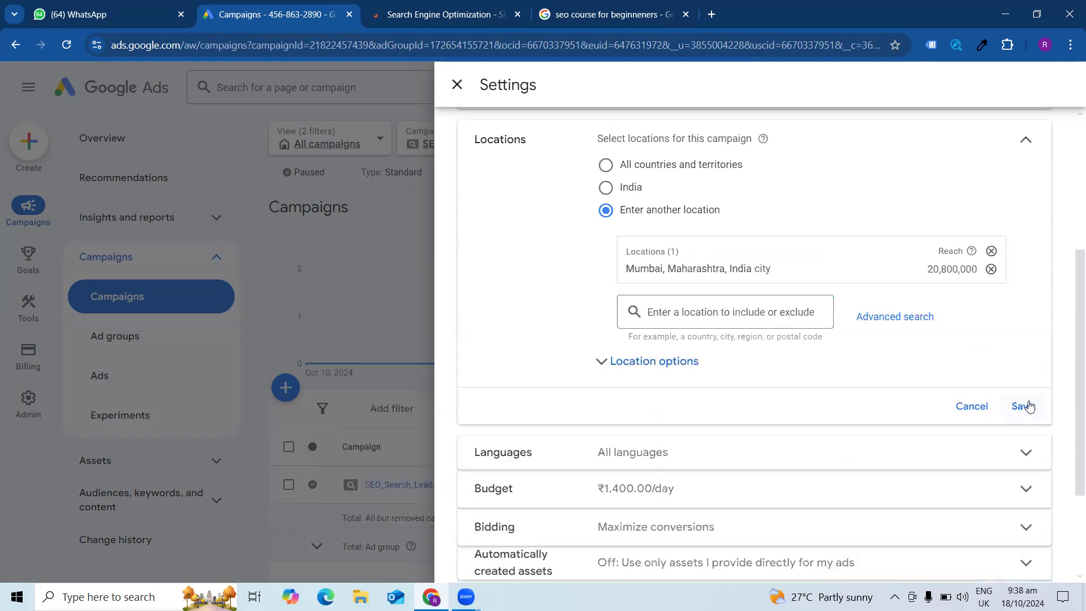
{"action": "left_click", "coordinate": [1023, 406]}
{"action": "left_click", "coordinate": [609, 378]}
{"action": "scroll", "coordinate": [933, 340], "scroll_direction": "down", "scroll_amount": 2}
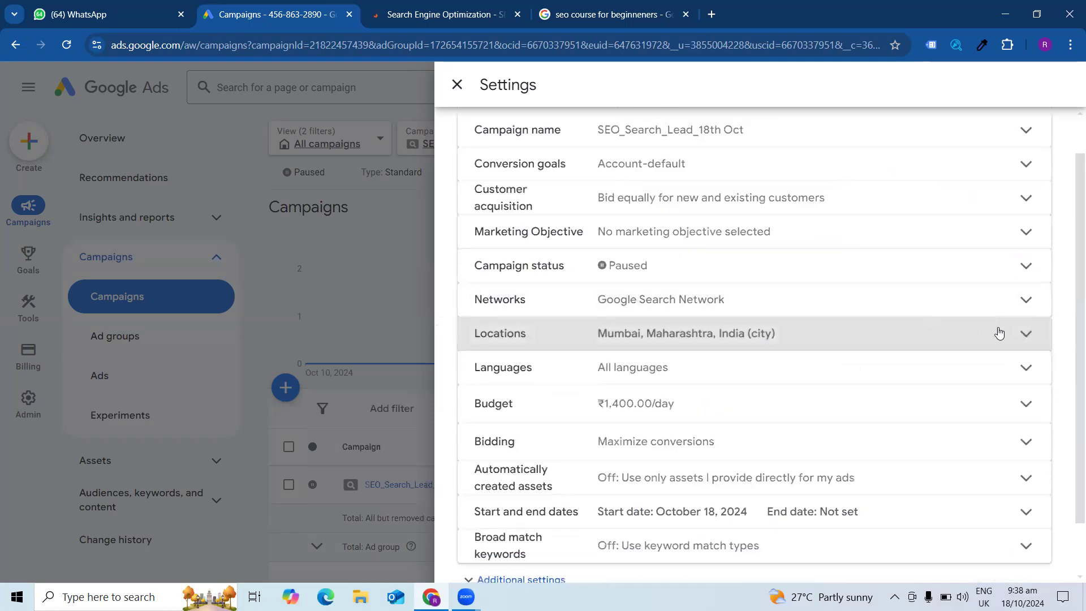
View the campaign's language targeting options without changing them
{"action": "left_click", "coordinate": [869, 365]}
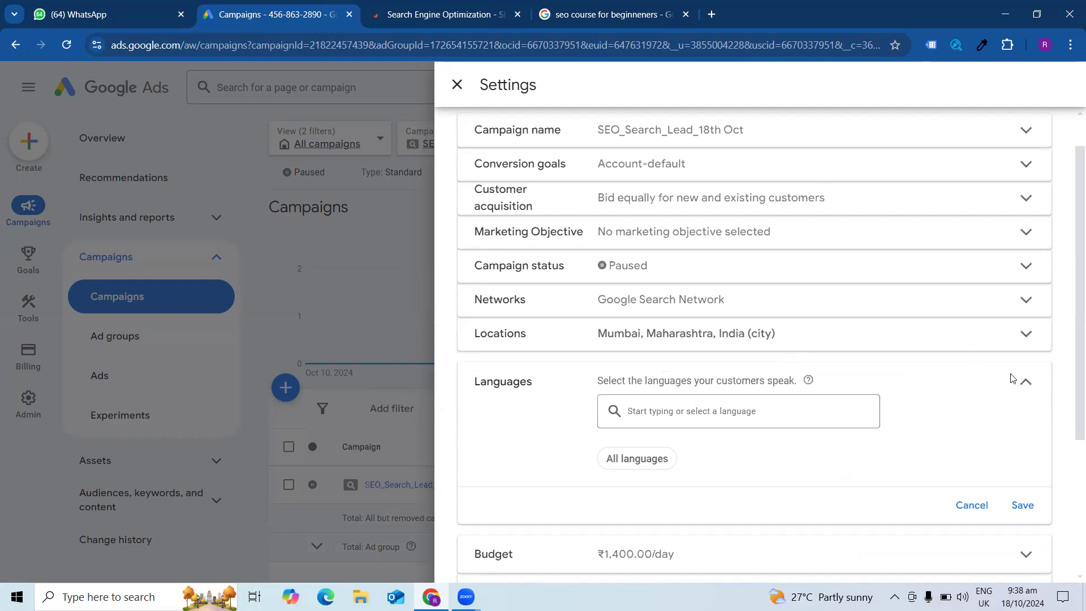
{"action": "left_click", "coordinate": [1025, 383]}
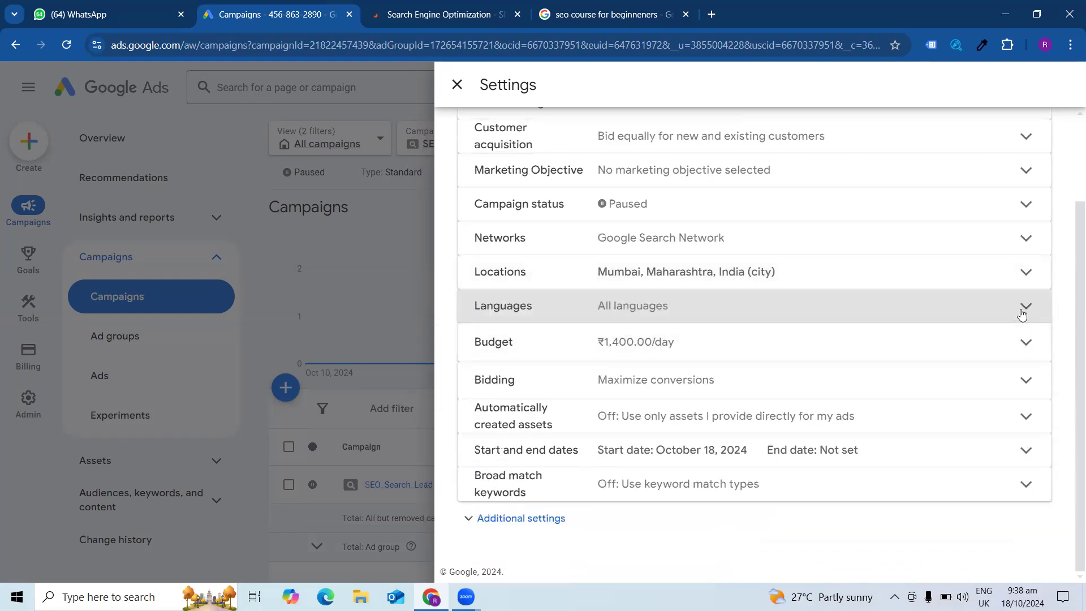
{"action": "left_click", "coordinate": [1020, 309]}
{"action": "left_click_drag", "start_coordinate": [598, 320], "coordinate": [790, 330]}
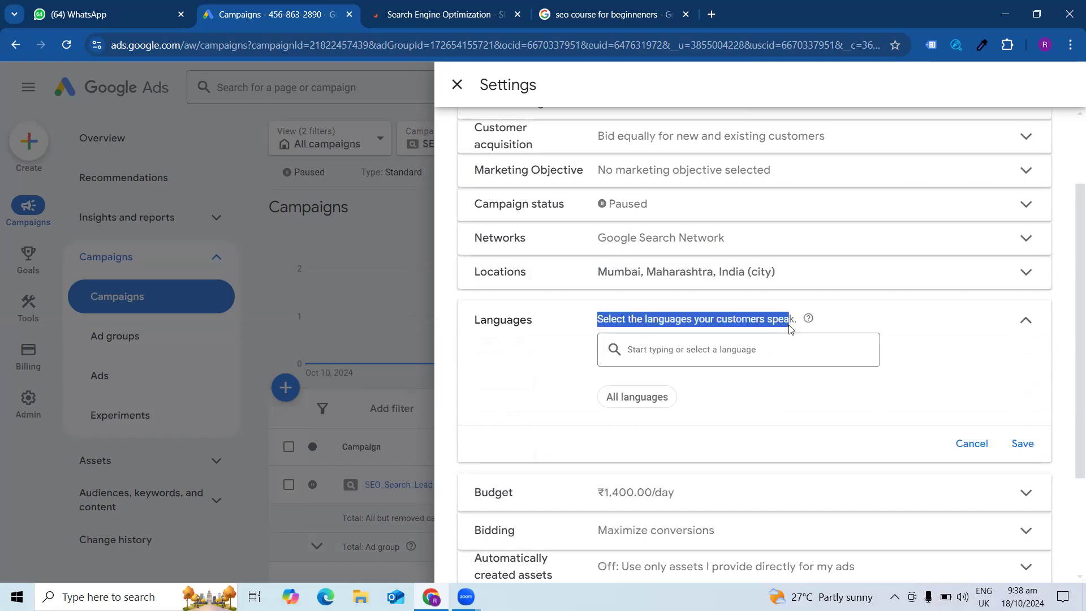
{"action": "left_click", "coordinate": [1026, 323]}
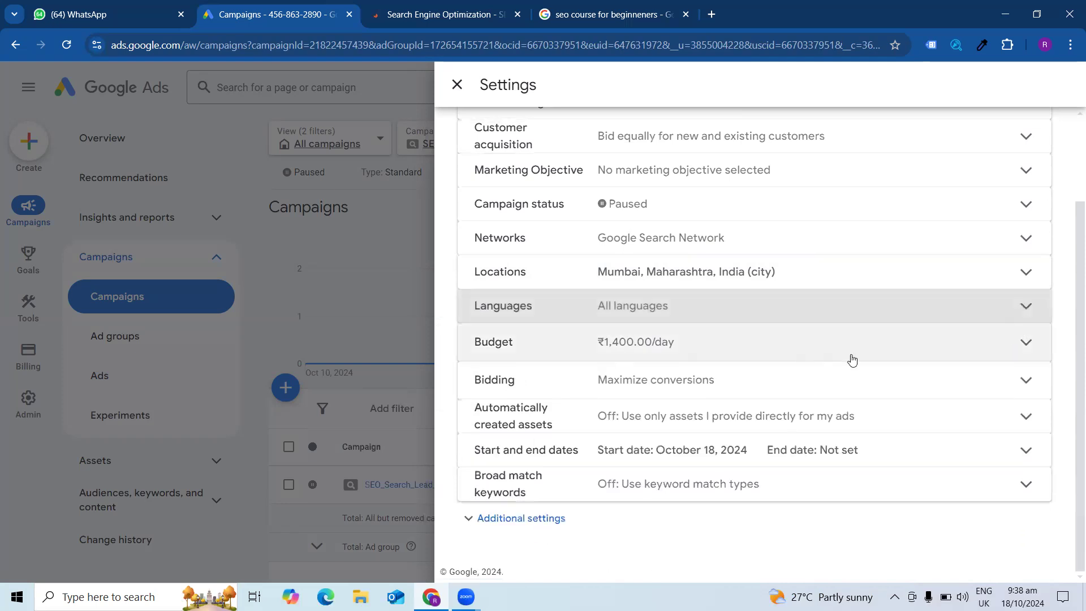
Set the campaign's average daily budget to ₹1,000.00 and save it
{"action": "left_click", "coordinate": [871, 359]}
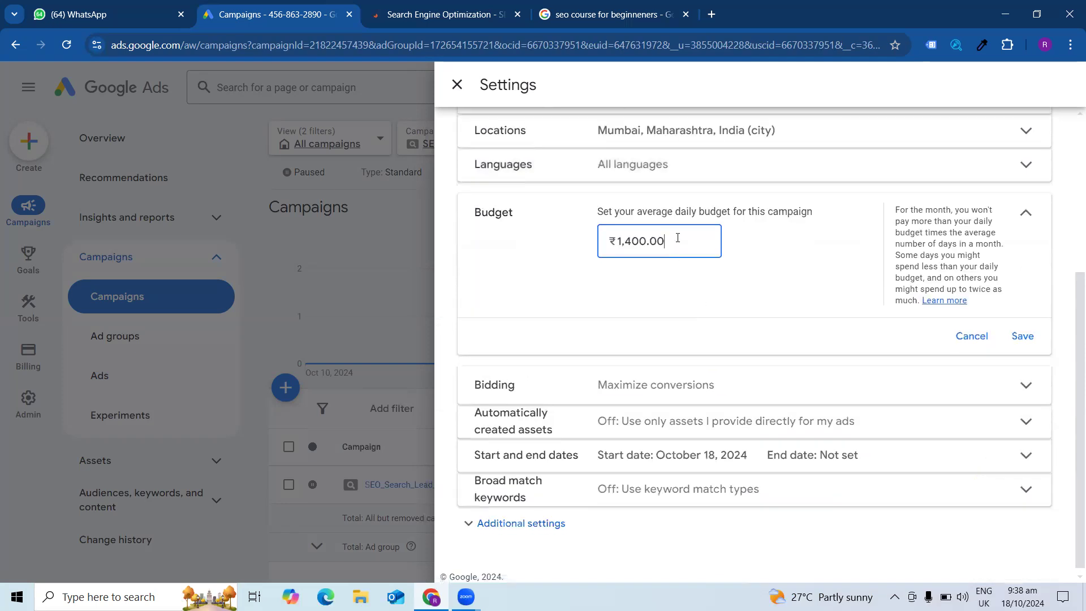
{"action": "left_click_drag", "start_coordinate": [678, 238], "coordinate": [598, 243]}
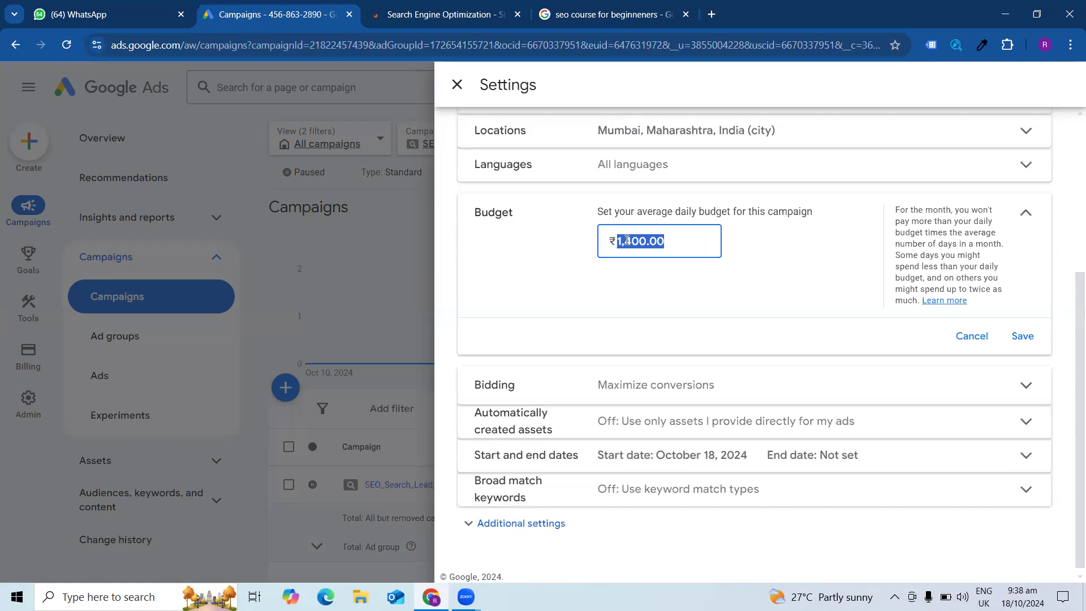
{"action": "type", "text": "15"}
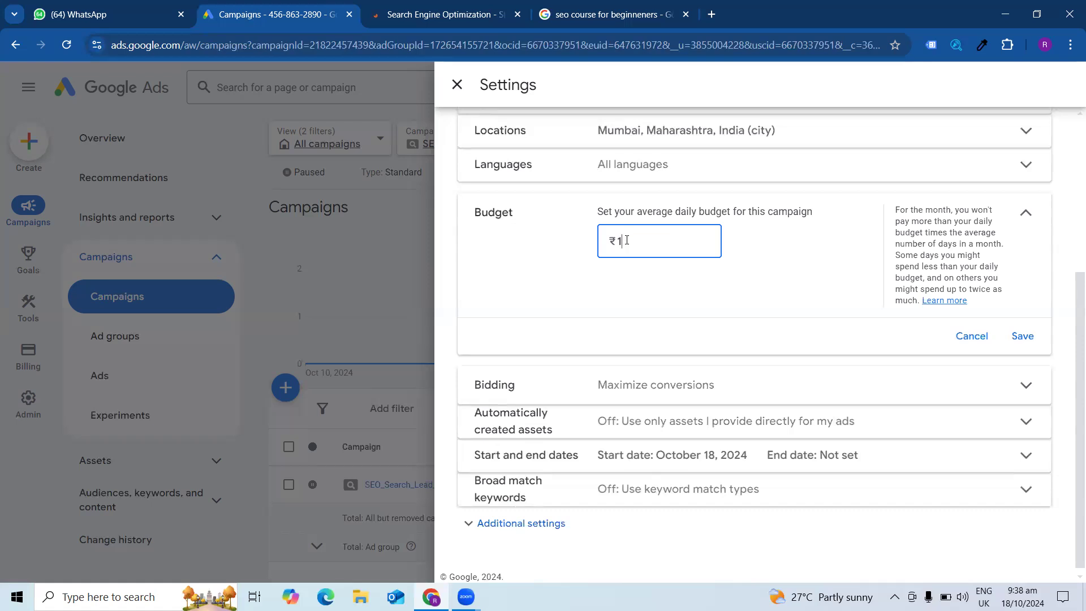
{"action": "left_click", "coordinate": [1022, 336]}
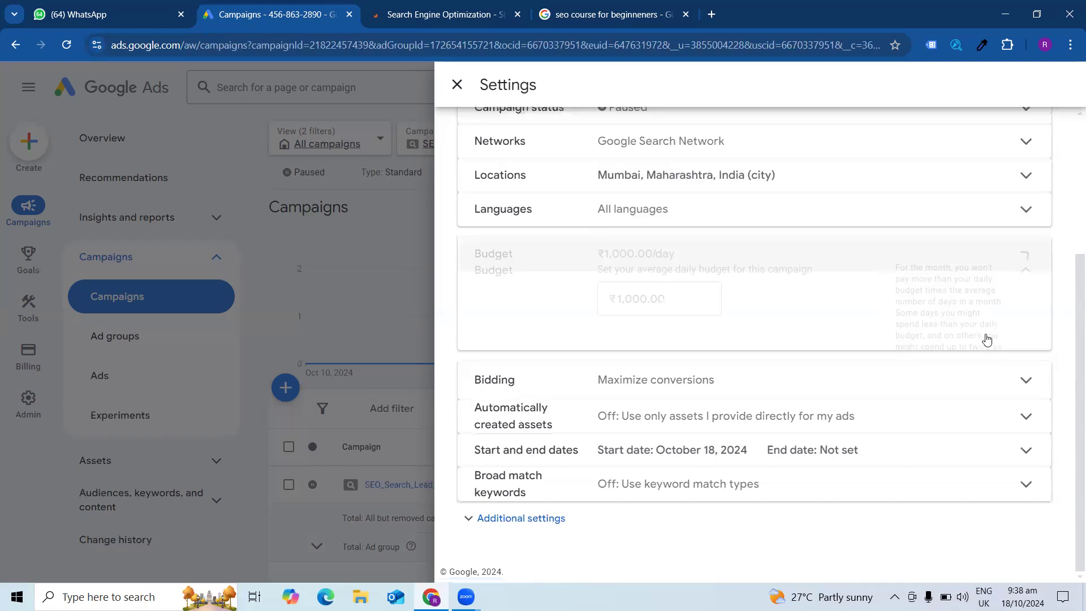
Open the campaign's bid strategy for changing and look through the focus options, including conversion value and clicks
{"action": "left_click", "coordinate": [962, 382]}
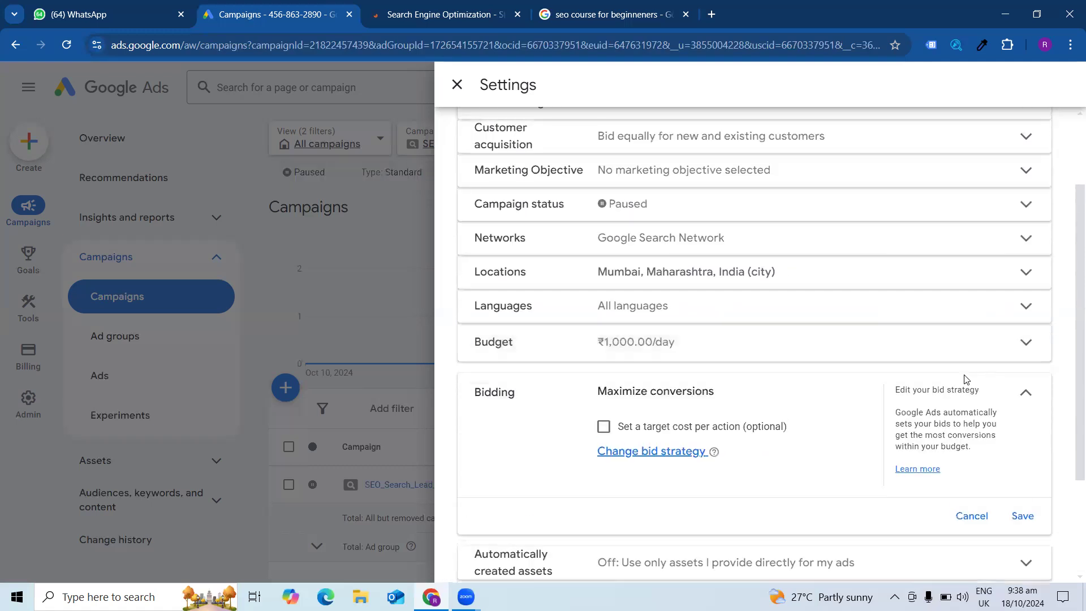
{"action": "left_click", "coordinate": [963, 379]}
{"action": "scroll", "coordinate": [965, 380], "scroll_direction": "up", "scroll_amount": 2}
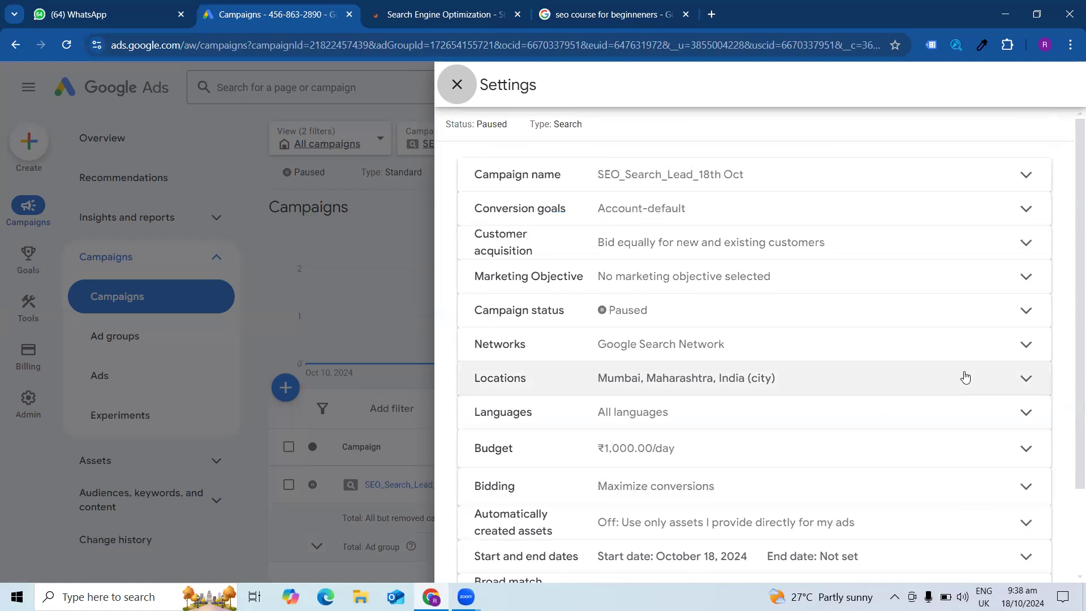
{"action": "left_click", "coordinate": [953, 493]}
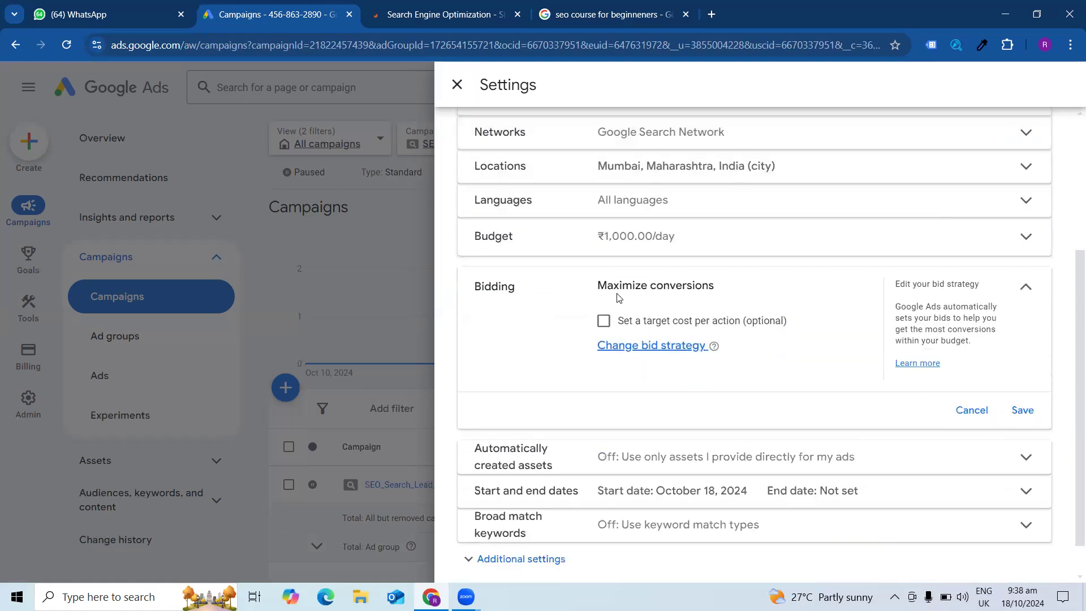
{"action": "left_click", "coordinate": [686, 348]}
{"action": "scroll", "coordinate": [808, 345], "scroll_direction": "down", "scroll_amount": 3}
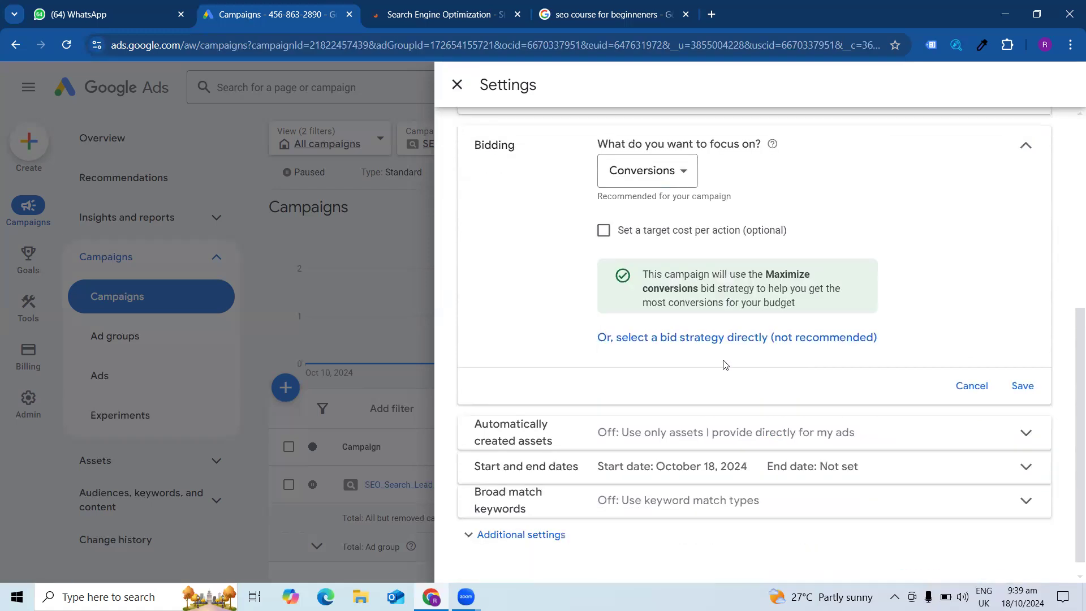
{"action": "left_click", "coordinate": [657, 177]}
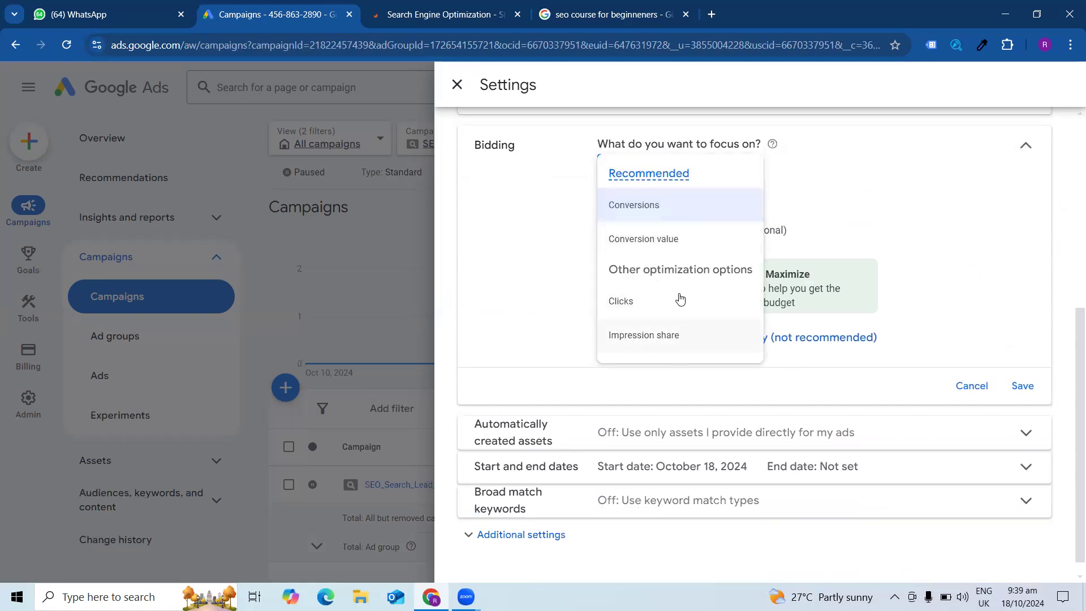
{"action": "mouse_move", "coordinate": [664, 243]}
{"action": "mouse_move", "coordinate": [629, 306]}
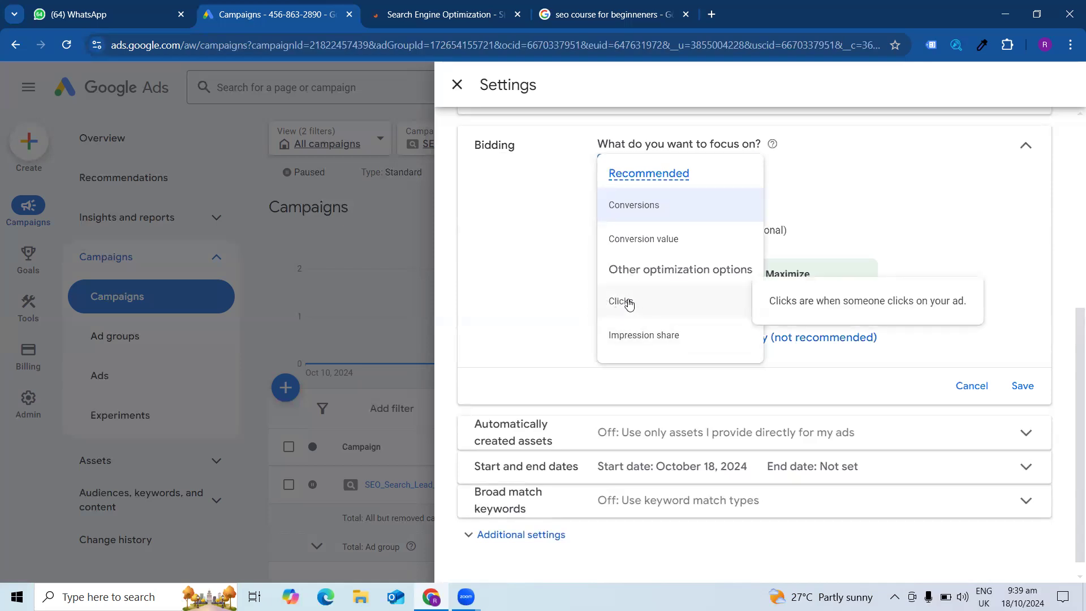
{"action": "left_click", "coordinate": [825, 228]}
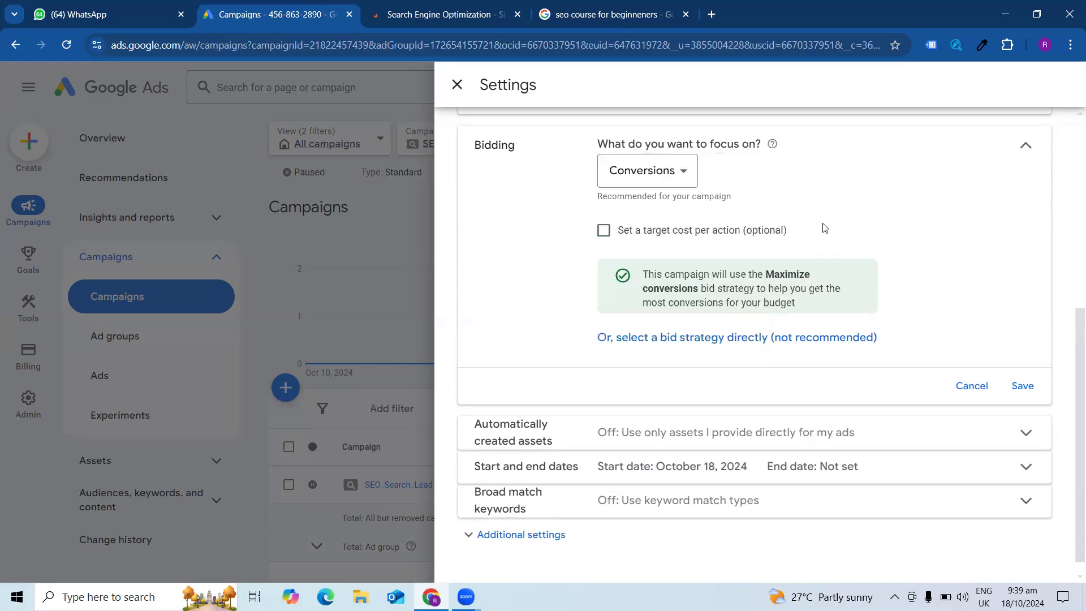
Change the campaign's bid strategy directly to Manual CPC, save it and close the campaign settings
{"action": "left_click", "coordinate": [714, 340]}
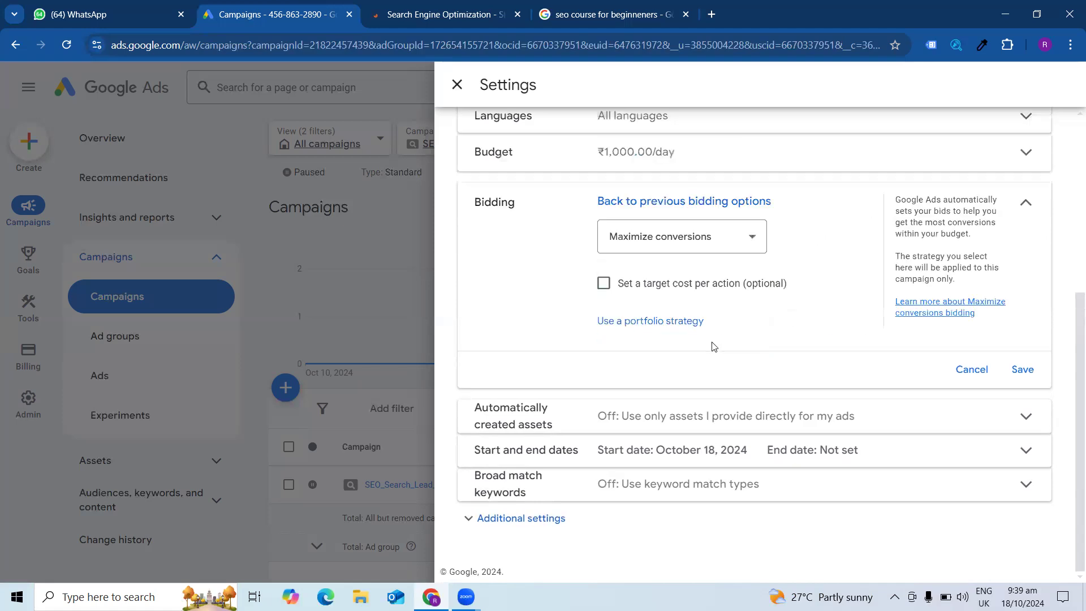
{"action": "left_click", "coordinate": [702, 242]}
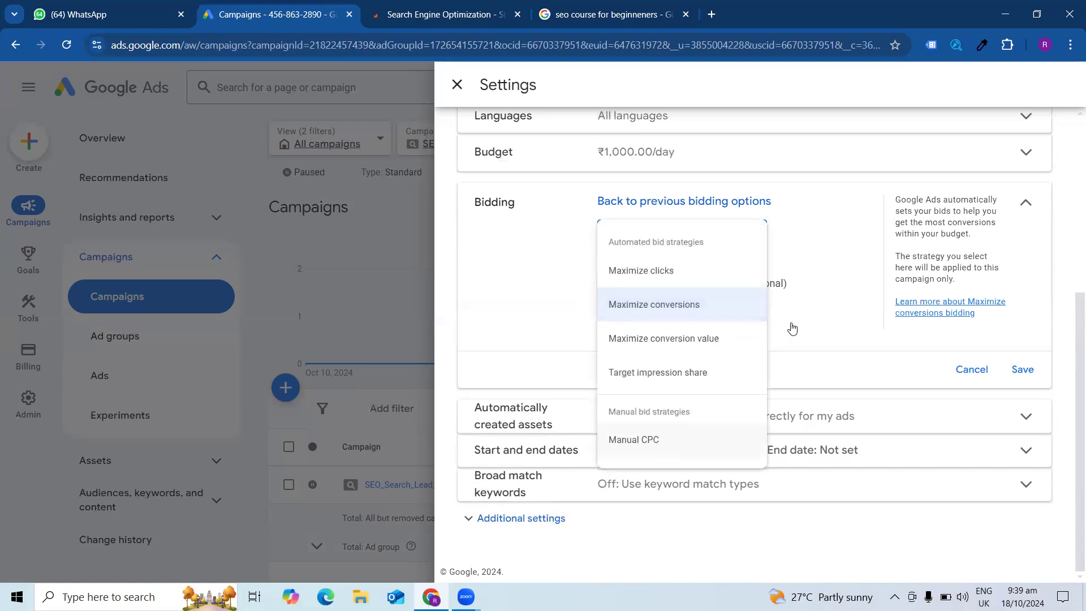
{"action": "left_click", "coordinate": [809, 319]}
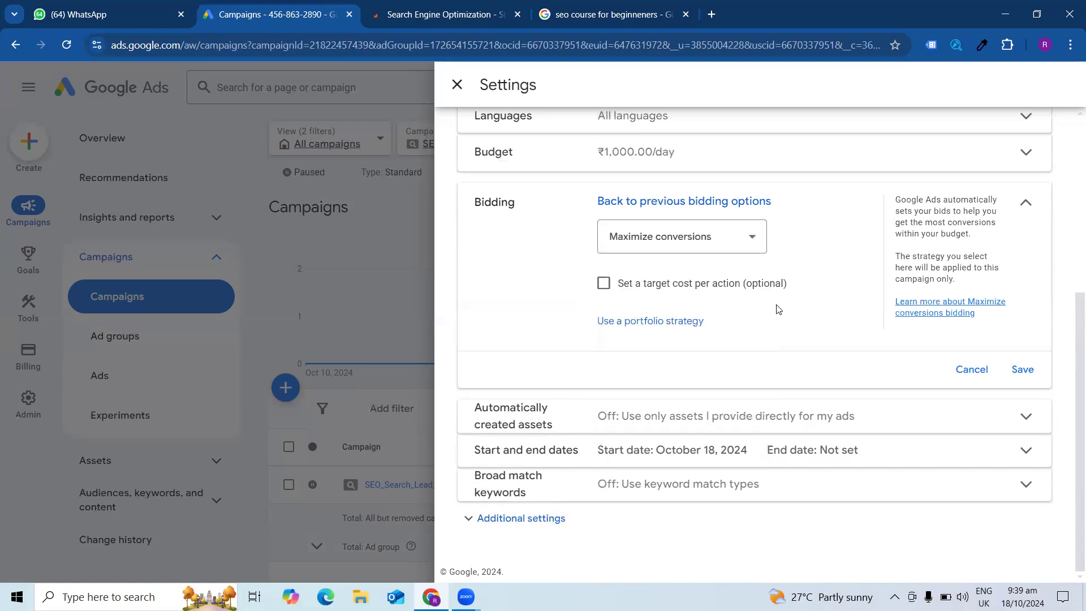
{"action": "left_click", "coordinate": [714, 249]}
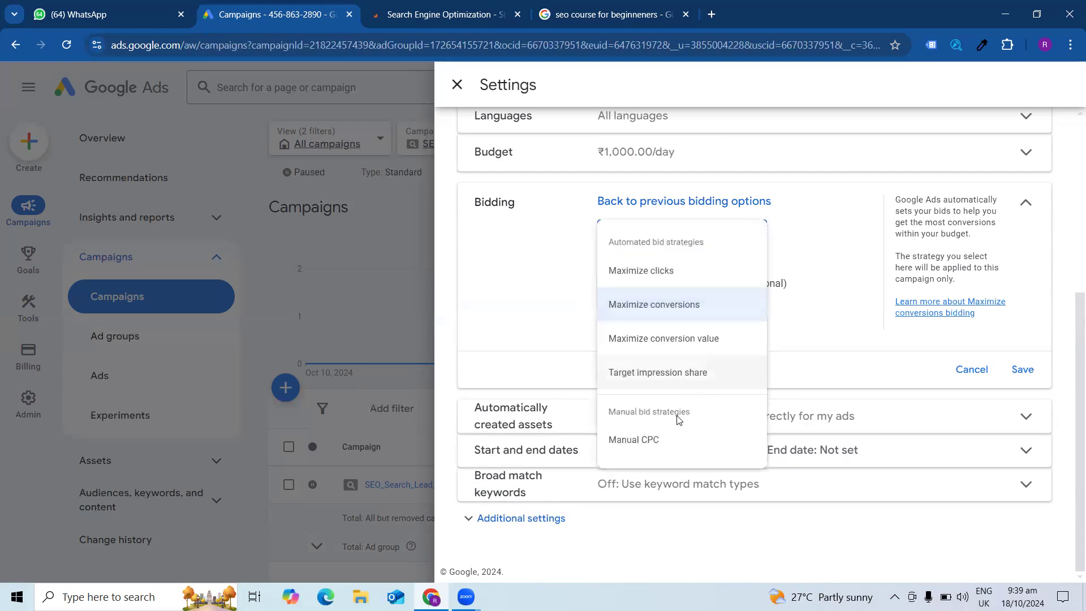
{"action": "left_click", "coordinate": [645, 440]}
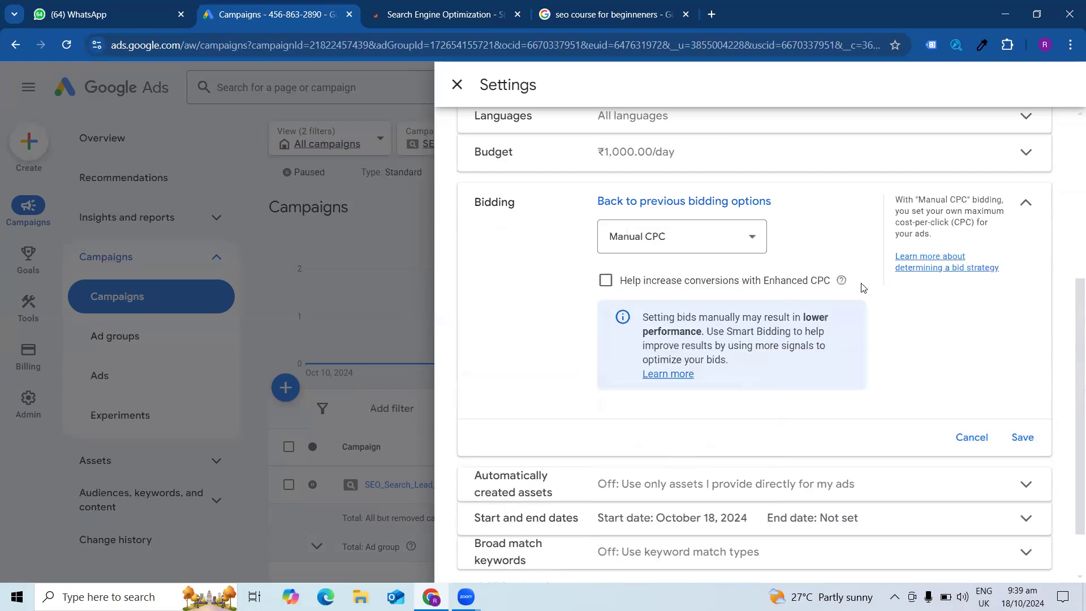
{"action": "left_click", "coordinate": [1022, 207]}
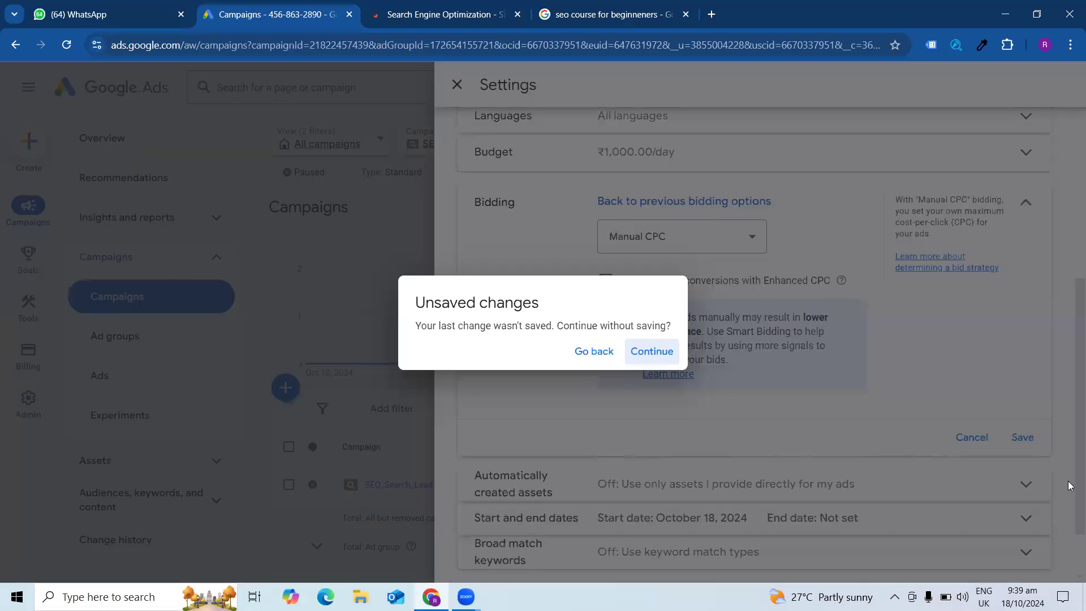
{"action": "left_click", "coordinate": [598, 350]}
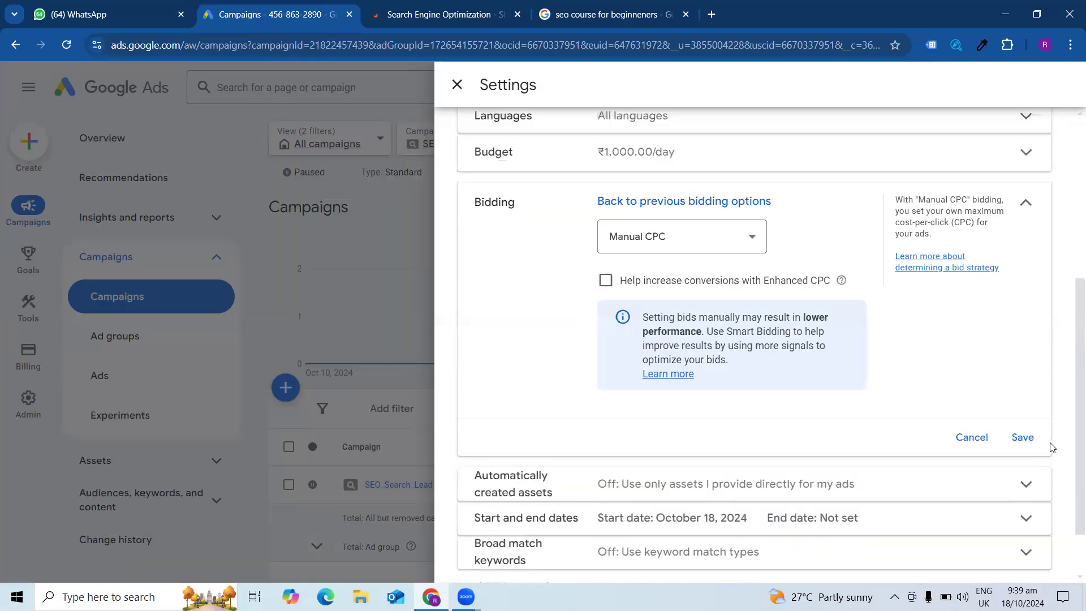
{"action": "left_click", "coordinate": [1023, 439]}
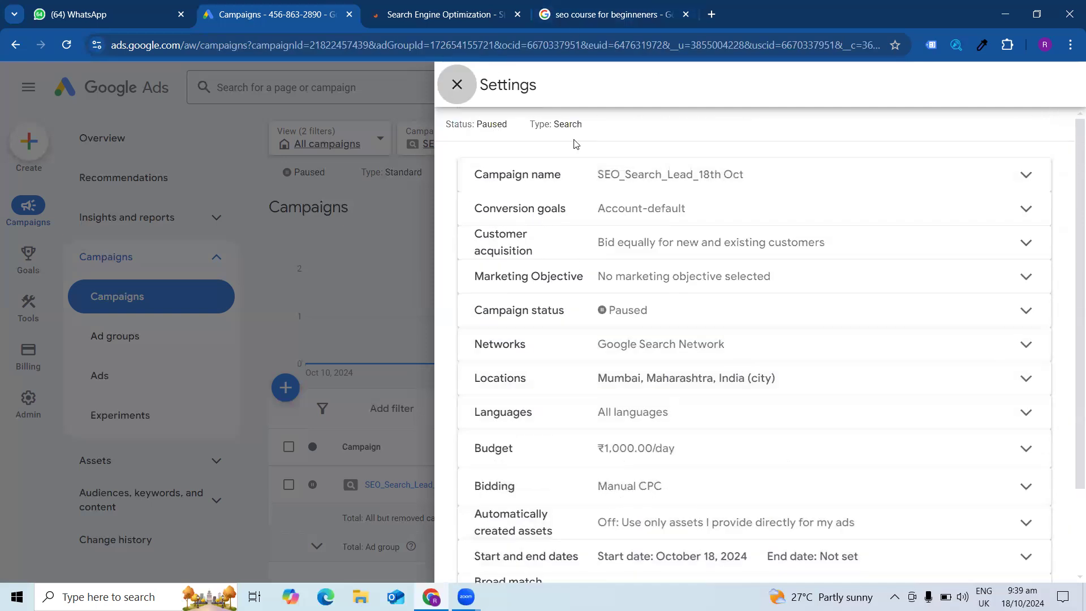
{"action": "left_click", "coordinate": [462, 89]}
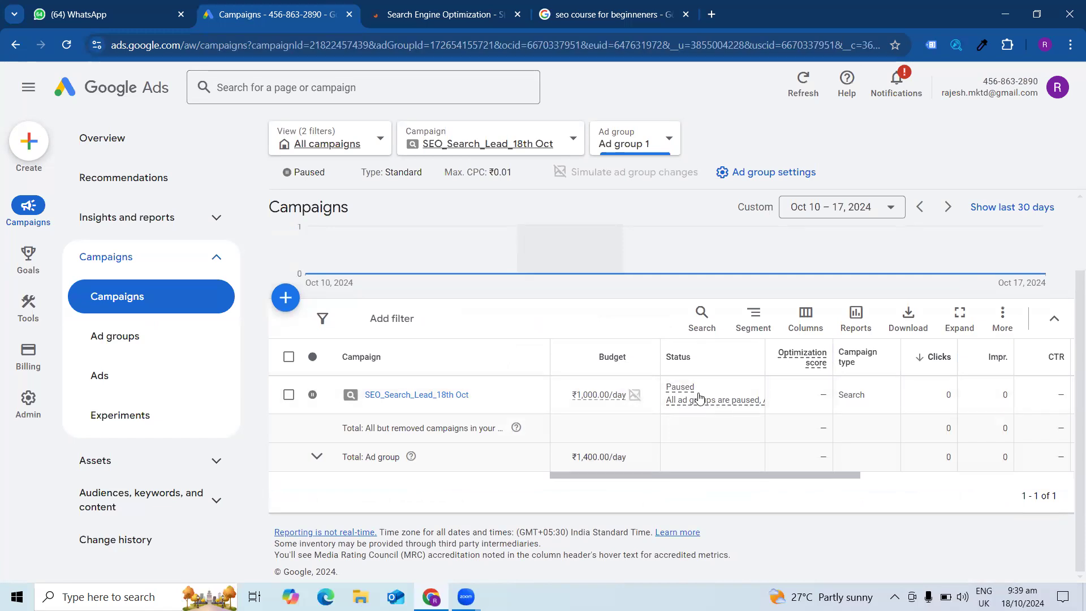
Examine which pages the Campaigns, Assets, and Audiences, keywords, and content navigation sections contain
{"action": "left_click_drag", "start_coordinate": [734, 479], "coordinate": [317, 399]}
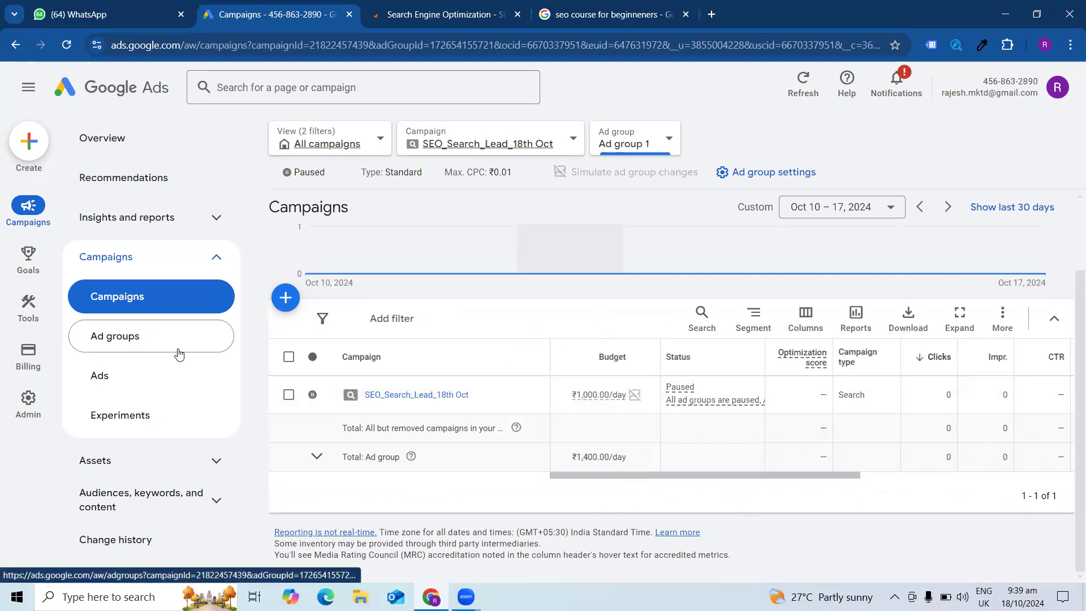
{"action": "left_click", "coordinate": [214, 498]}
{"action": "scroll", "coordinate": [162, 509], "scroll_direction": "down", "scroll_amount": 1}
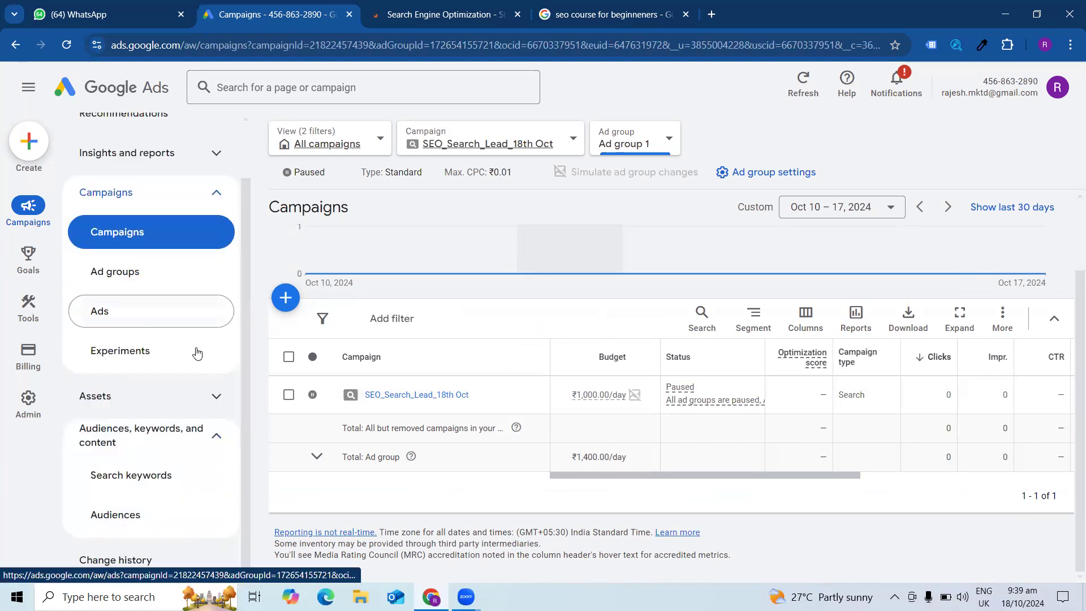
{"action": "scroll", "coordinate": [170, 481], "scroll_direction": "up", "scroll_amount": 1}
{"action": "left_click", "coordinate": [191, 456]}
{"action": "scroll", "coordinate": [182, 407], "scroll_direction": "down", "scroll_amount": 2}
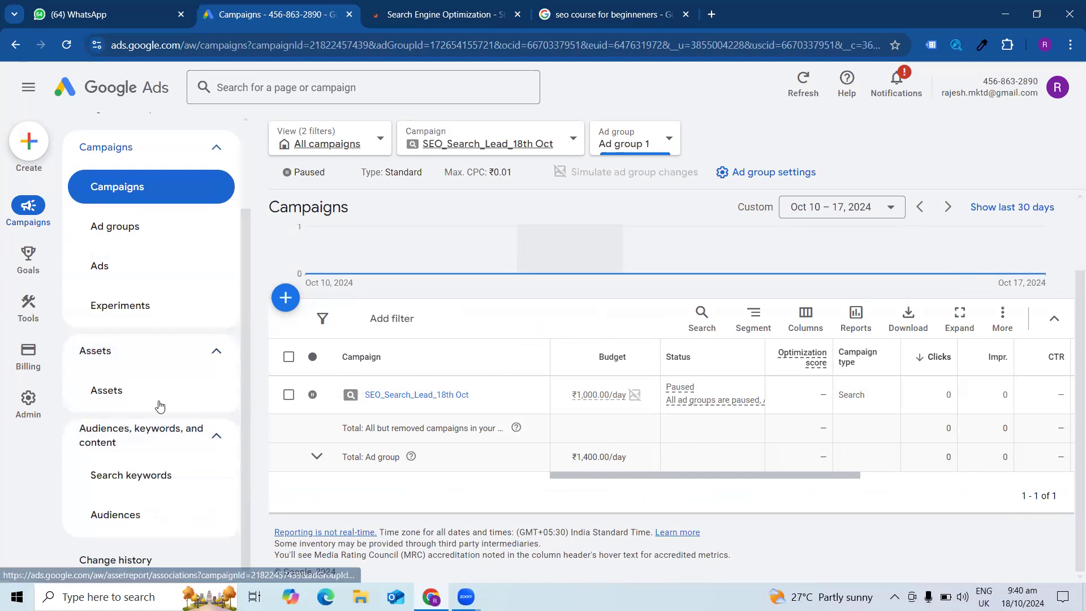
{"action": "scroll", "coordinate": [141, 557], "scroll_direction": "up", "scroll_amount": 2}
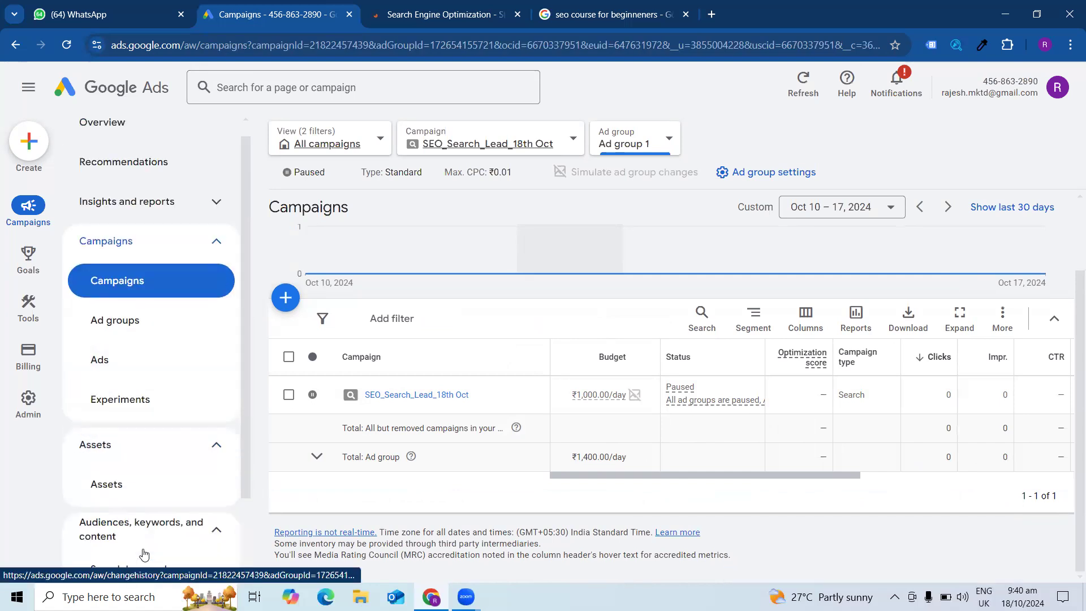
{"action": "left_click", "coordinate": [218, 261]}
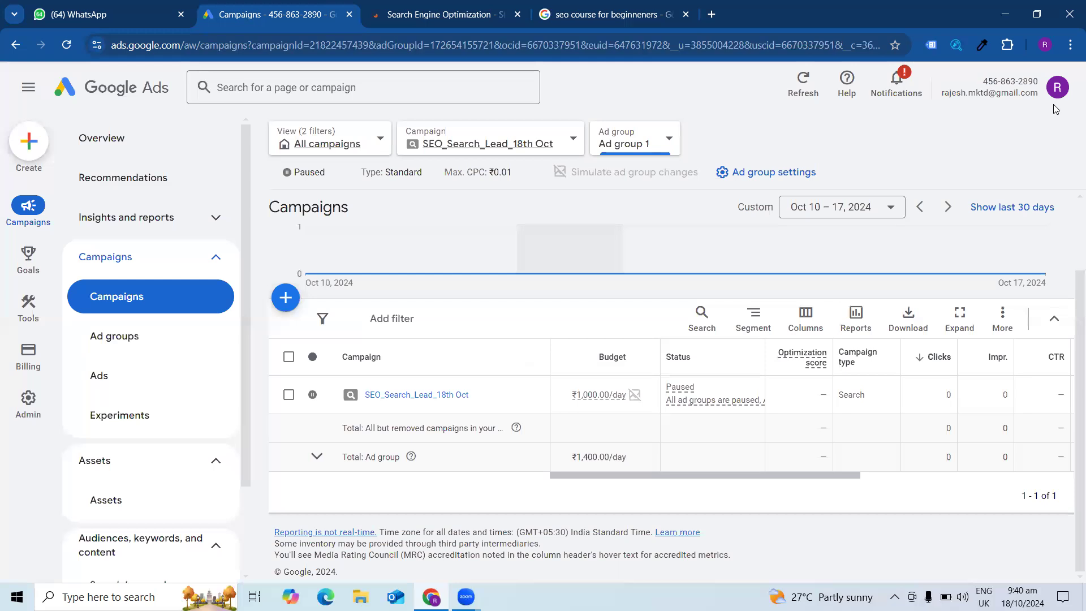
{"action": "left_click", "coordinate": [216, 258]}
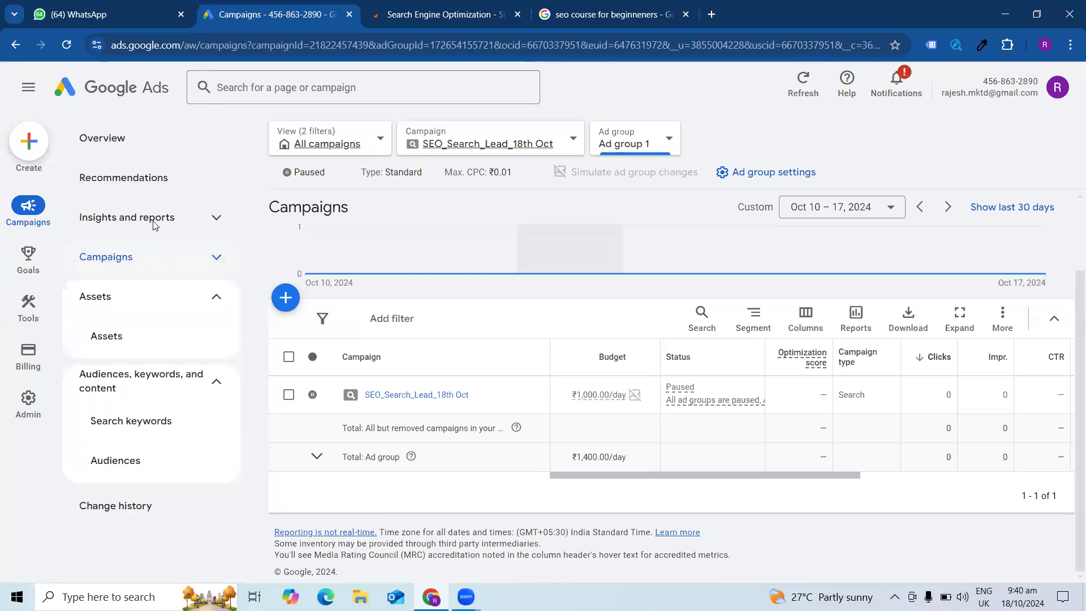
{"action": "left_click", "coordinate": [214, 294]}
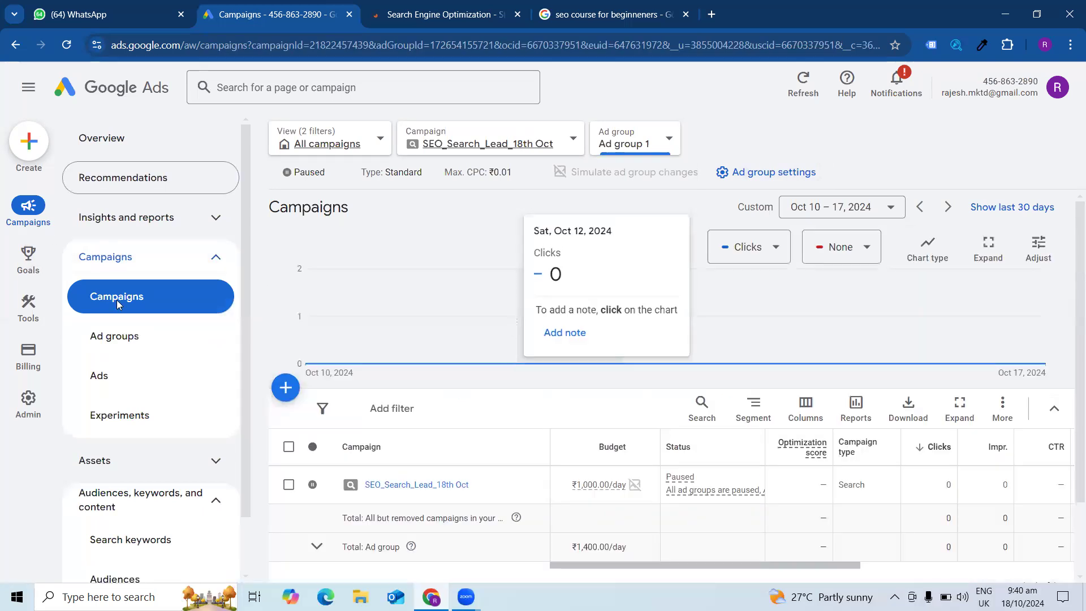
{"action": "mouse_move", "coordinate": [465, 597]}
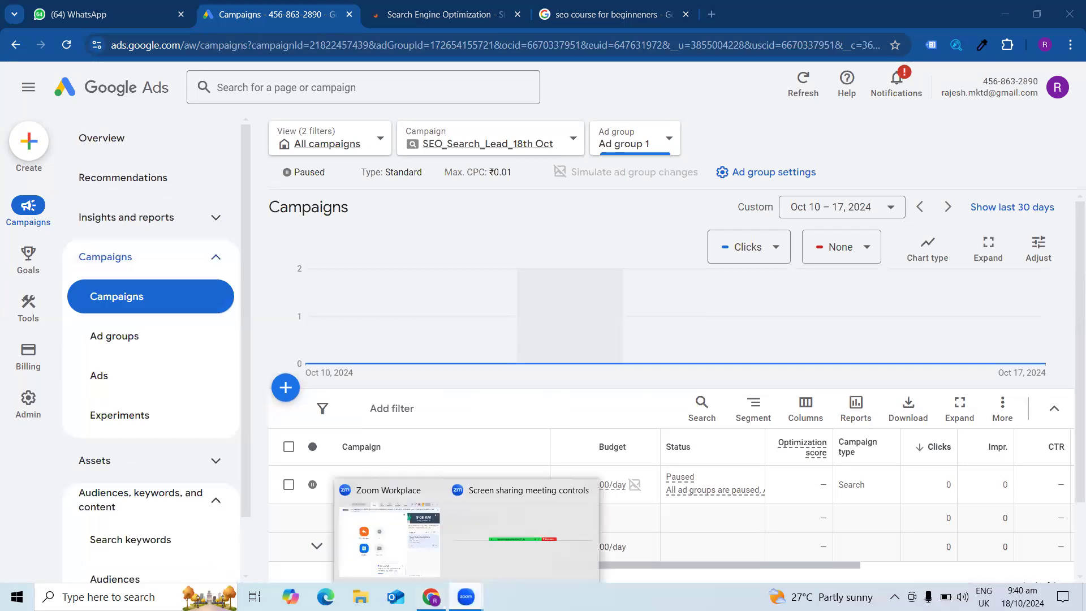
{"action": "left_click", "coordinate": [522, 554]}
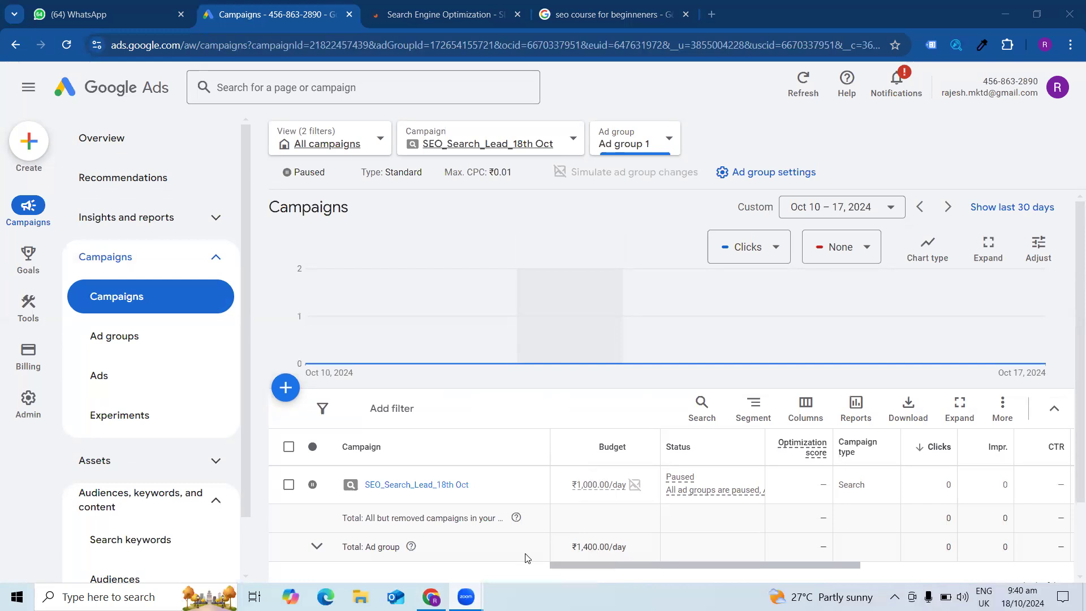
{"action": "mouse_move", "coordinate": [466, 597]}
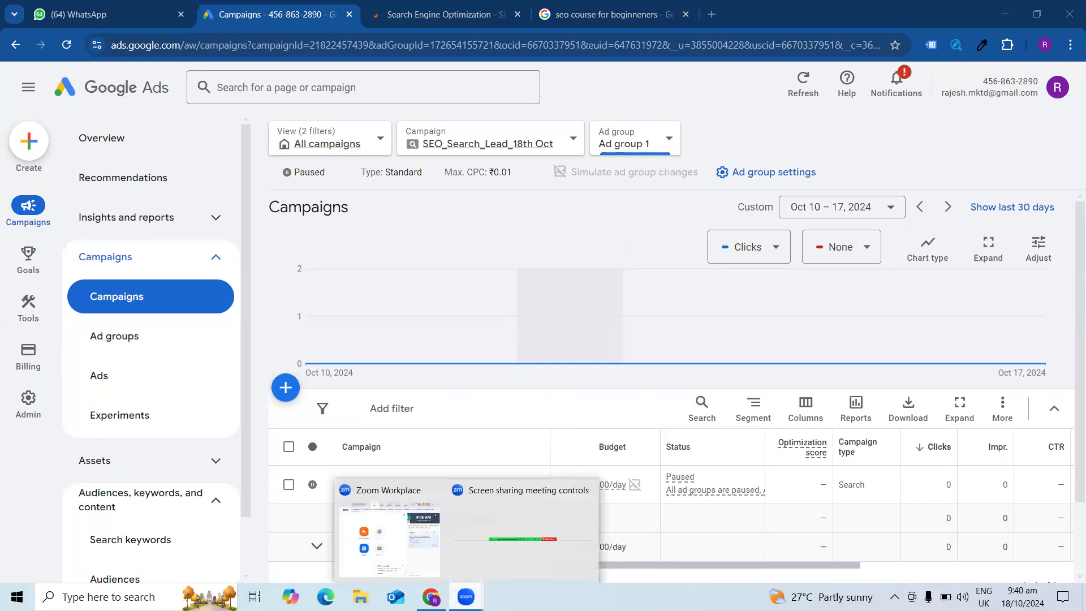